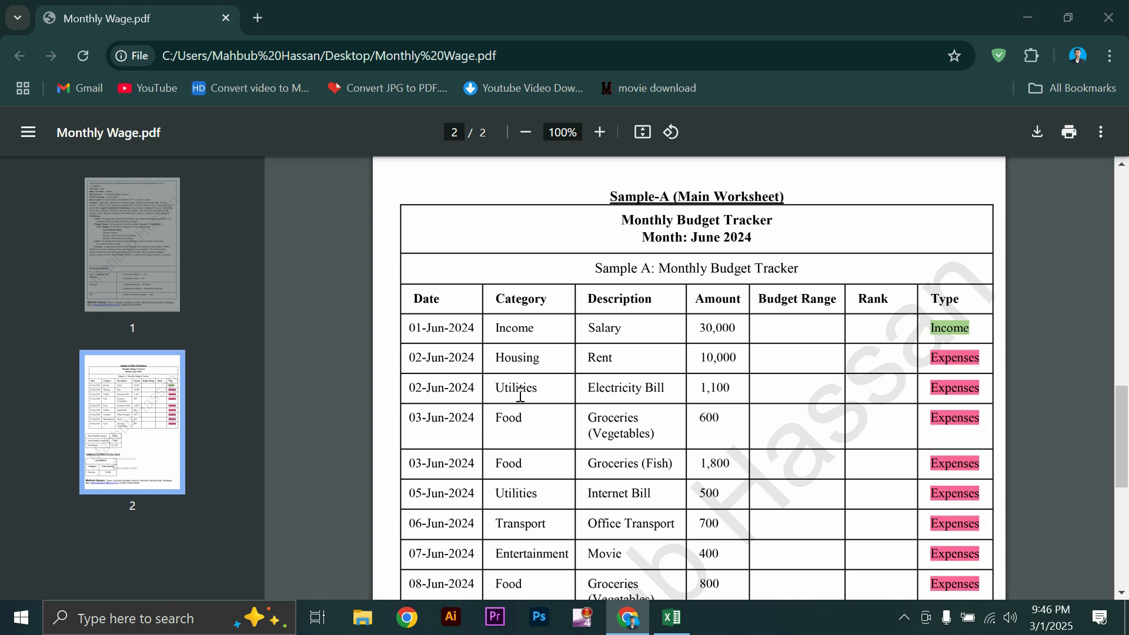
# Step: Compare the Sample-A worksheet in the Monthly Wage PDF with the Excel workbook, and read the formatting and calculation requirements on page 1
pyautogui.moveTo(416, 271); pyautogui.dragTo(913, 552)
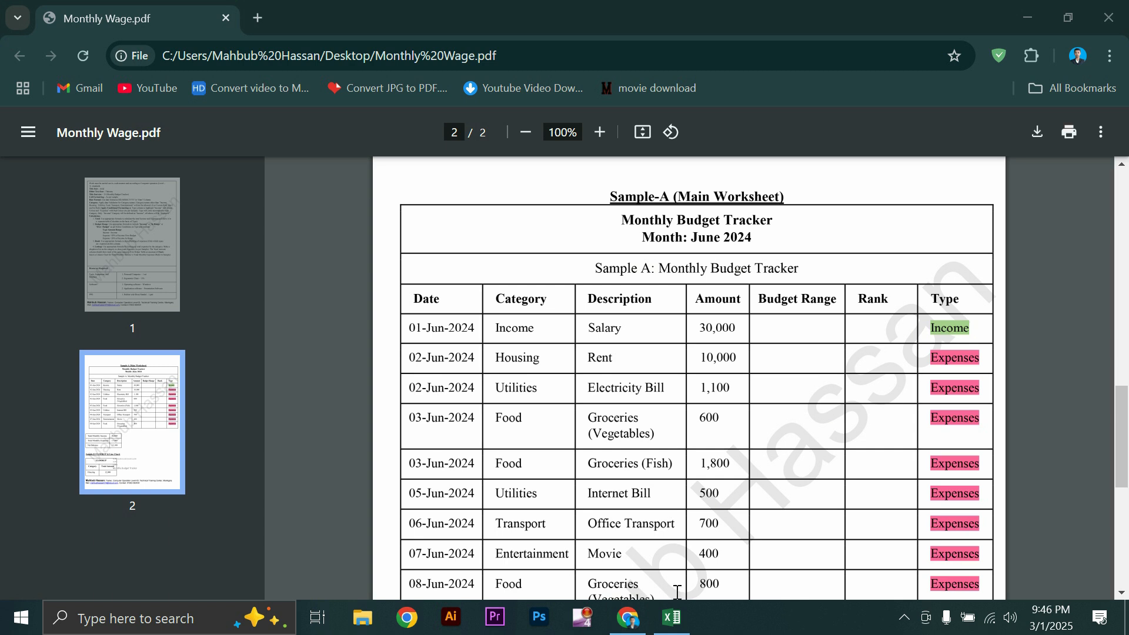
pyautogui.click(671, 617)
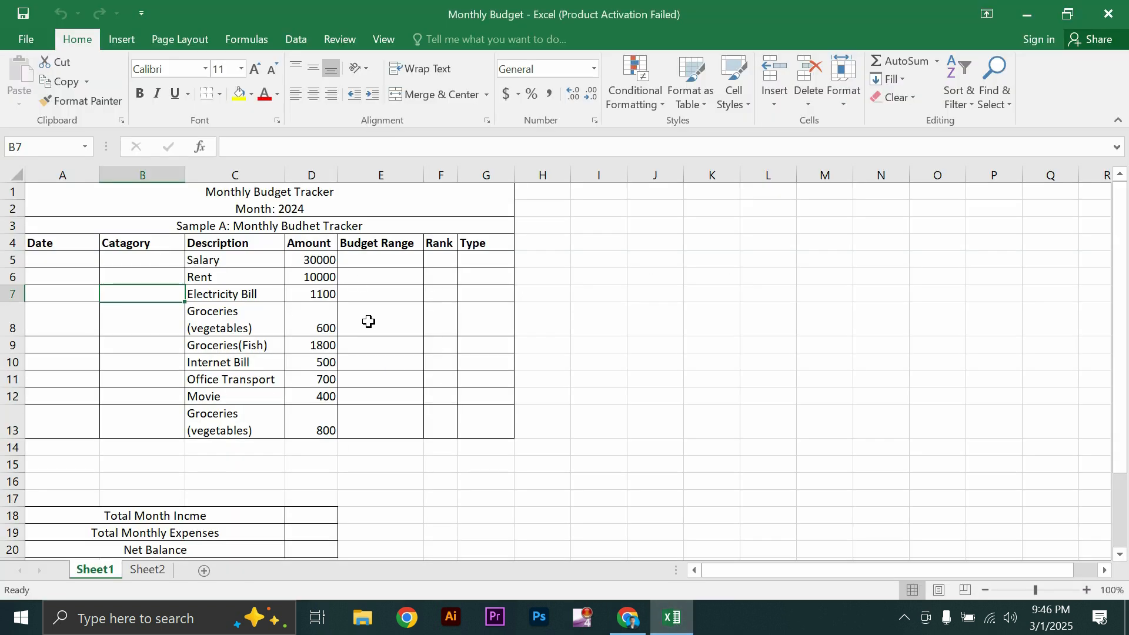
pyautogui.click(307, 356)
pyautogui.scroll(-1, 167, 265)
pyautogui.scroll(1, 167, 265)
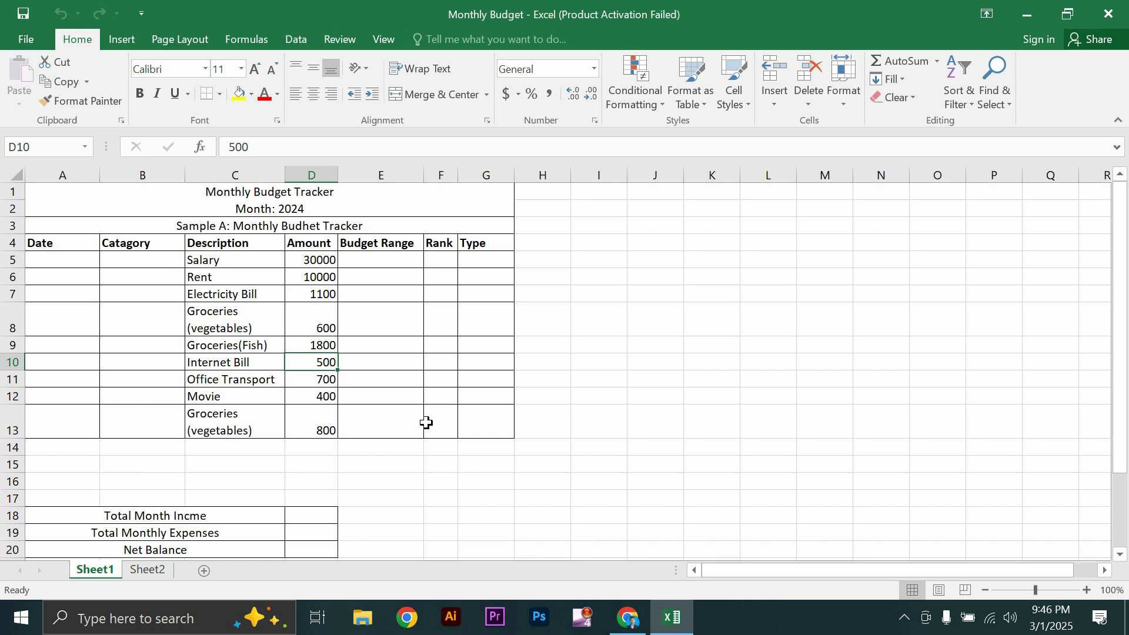
pyautogui.click(628, 618)
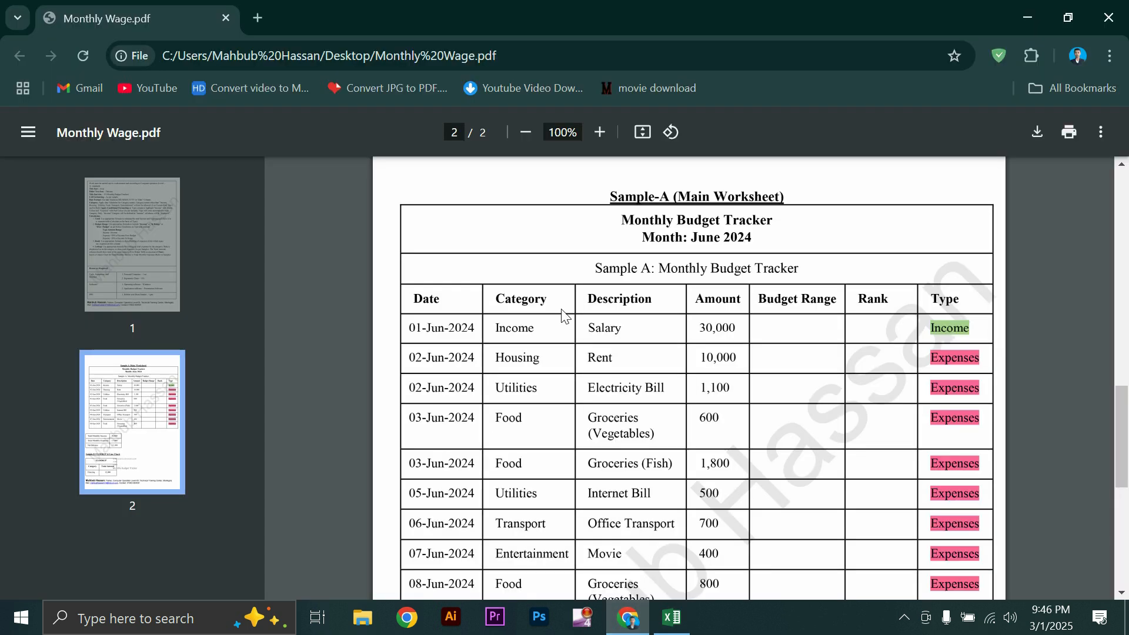
pyautogui.scroll(12, 563, 315)
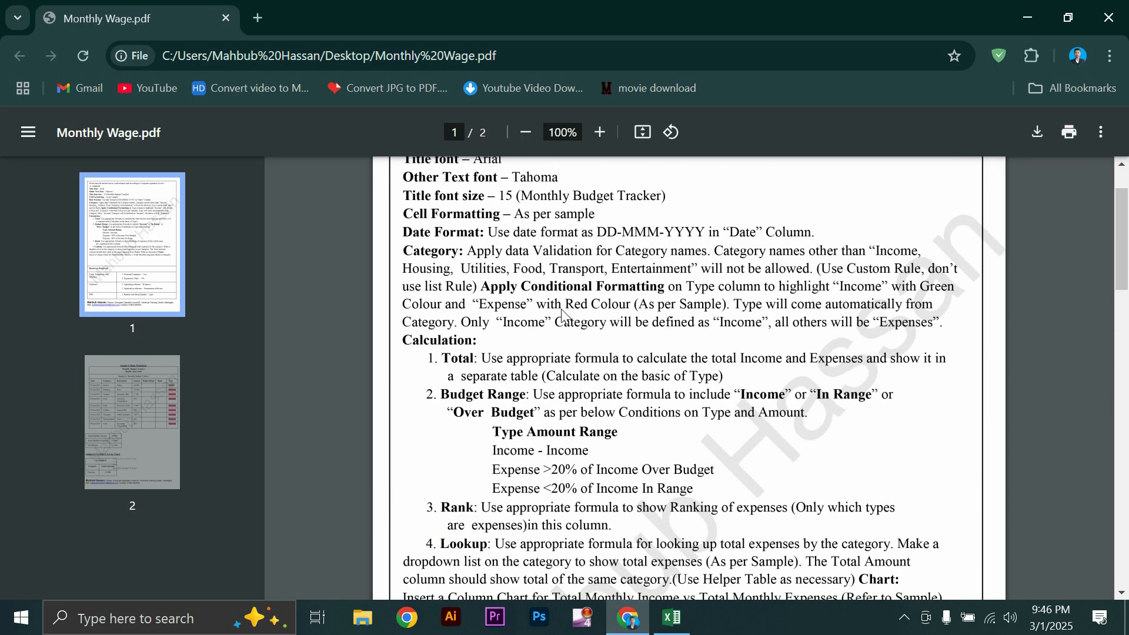
pyautogui.scroll(1, 563, 316)
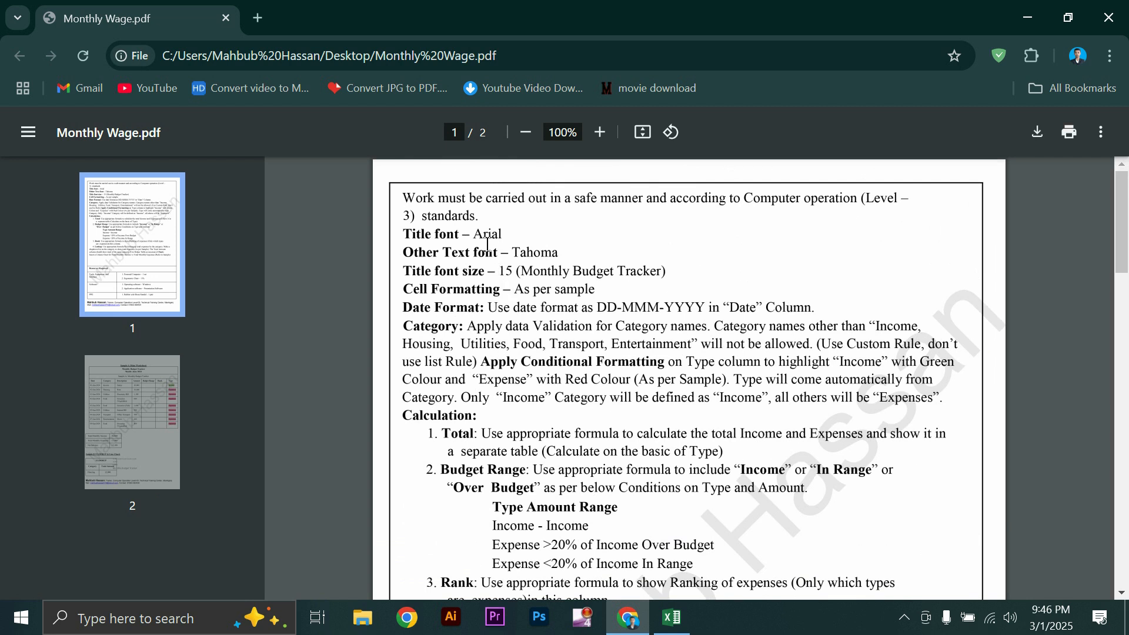
pyautogui.moveTo(475, 234); pyautogui.dragTo(575, 433)
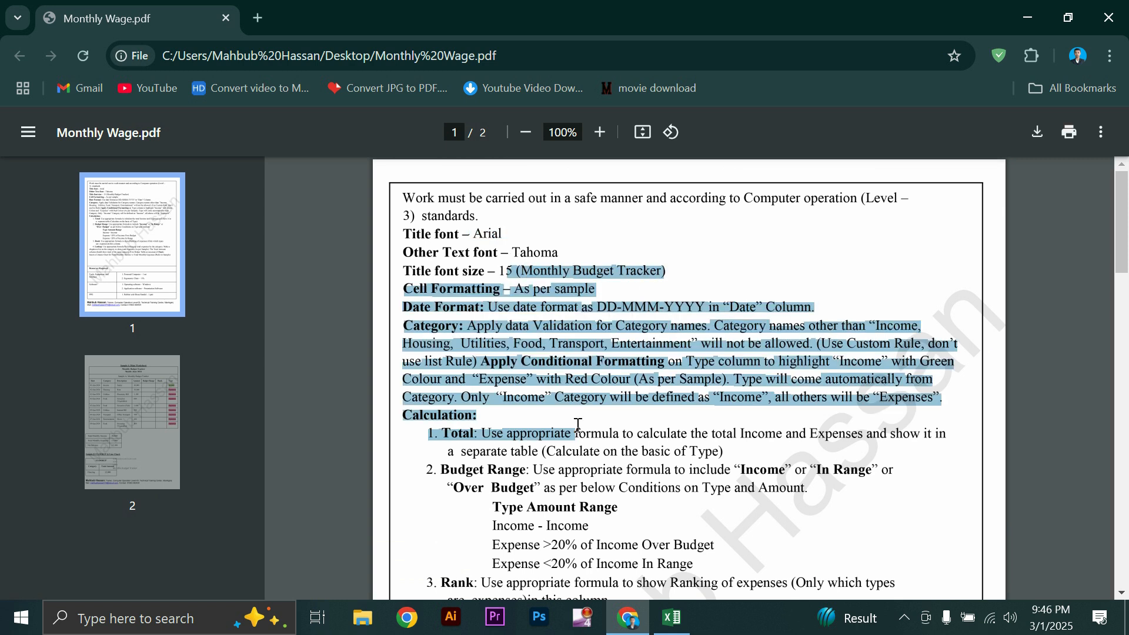
# Step: In the Excel workbook, set the font of the merged title cell A1 to Arial
pyautogui.click(673, 618)
pyautogui.click(202, 195)
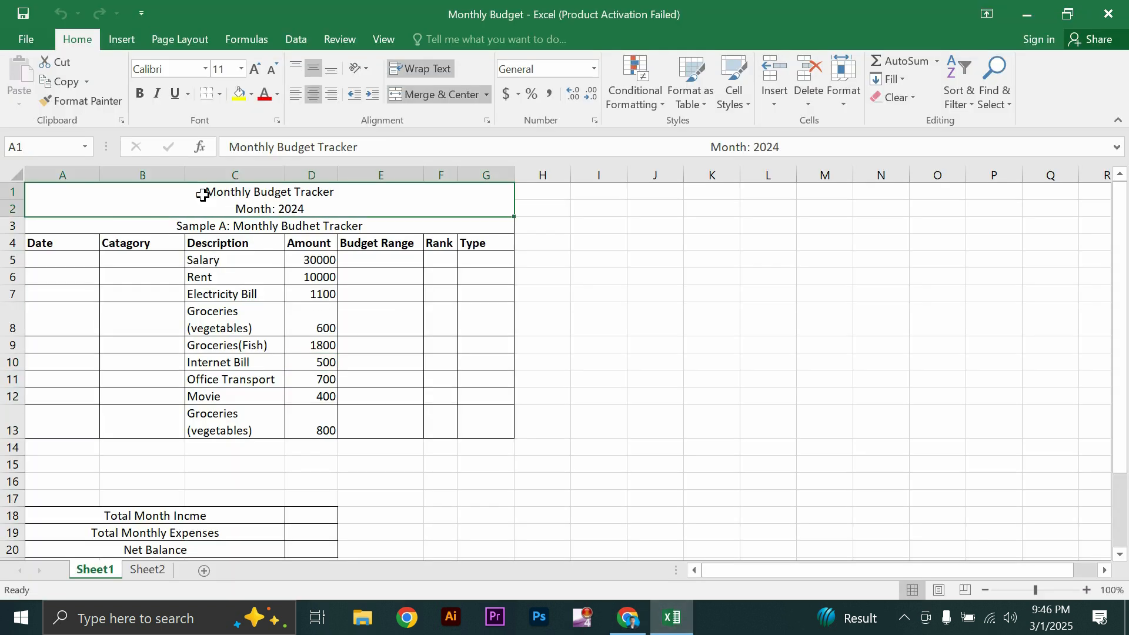
pyautogui.click(188, 69)
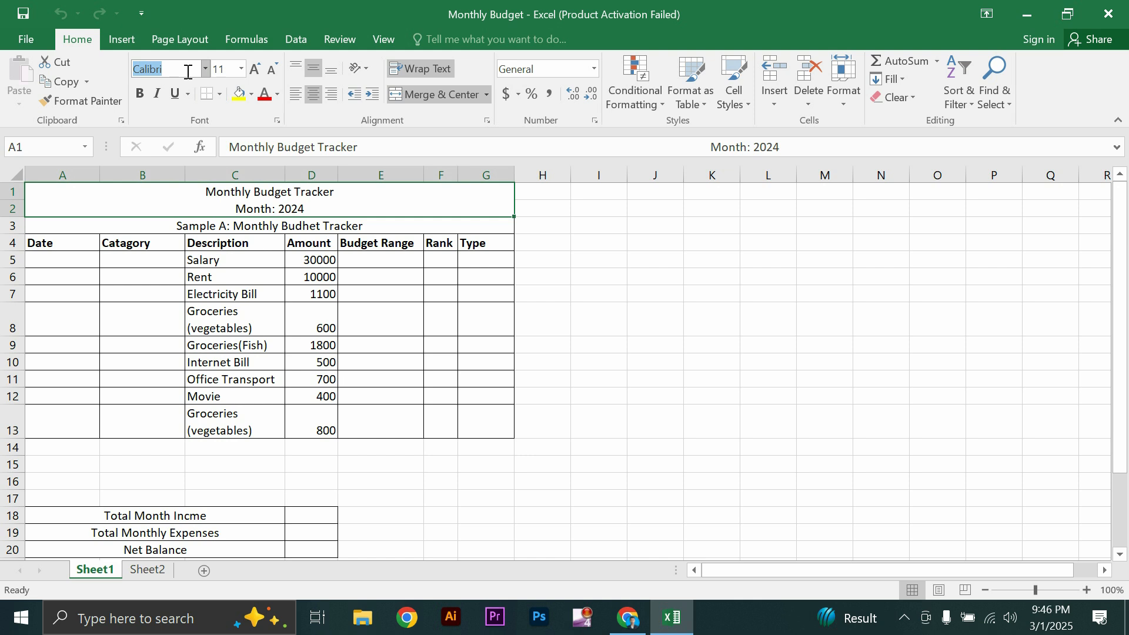
pyautogui.write('Ara')
pyautogui.write('ial')
pyautogui.press('Return')
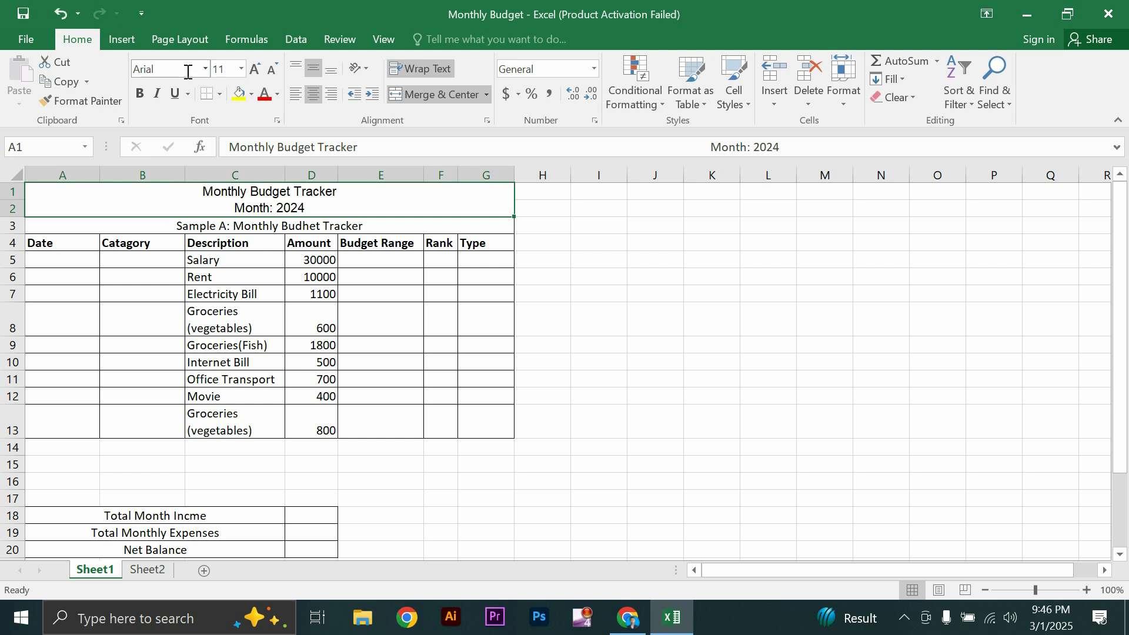
# Step: Set the font size of the "Monthly Budget Tracker" text inside the title cell to 15
pyautogui.doubleClick(203, 192)
pyautogui.moveTo(203, 192); pyautogui.dragTo(335, 191)
pyautogui.click(228, 71)
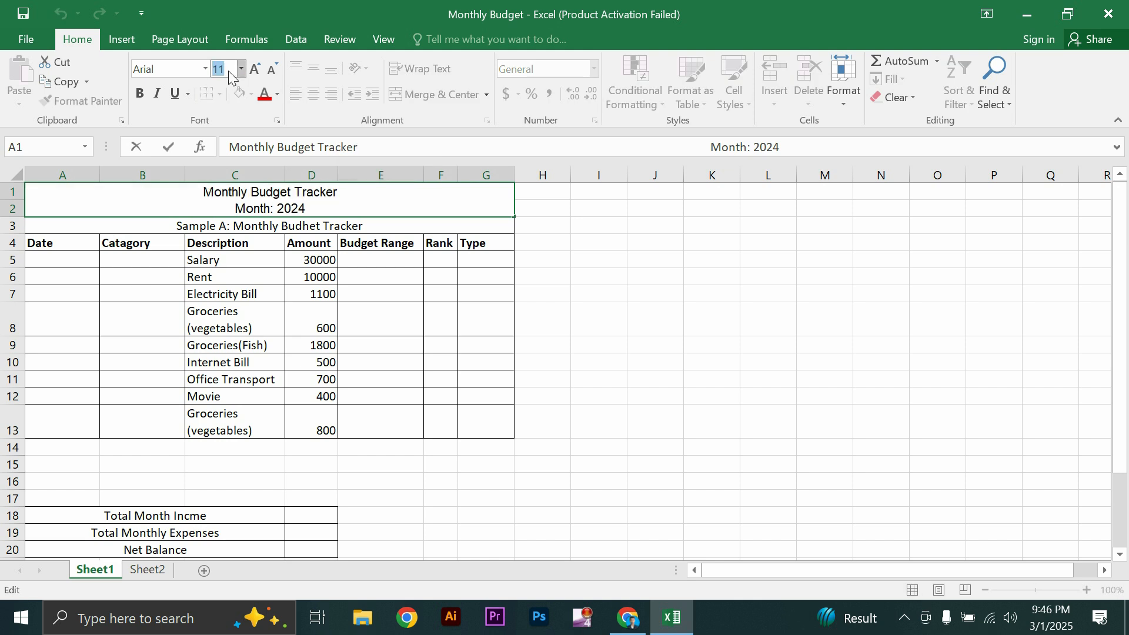
pyautogui.write('15')
pyautogui.press('Return')
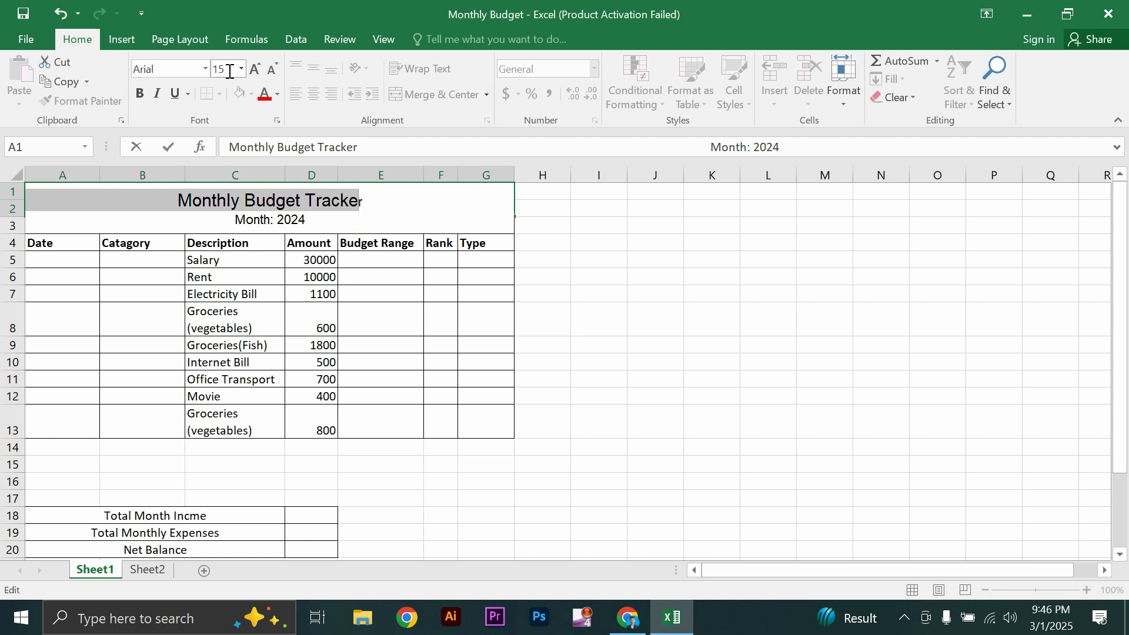
# Step: Check the PDF for the other-text font and apply Tahoma to the "Month: 2024" line in the Excel title cell
pyautogui.click(628, 617)
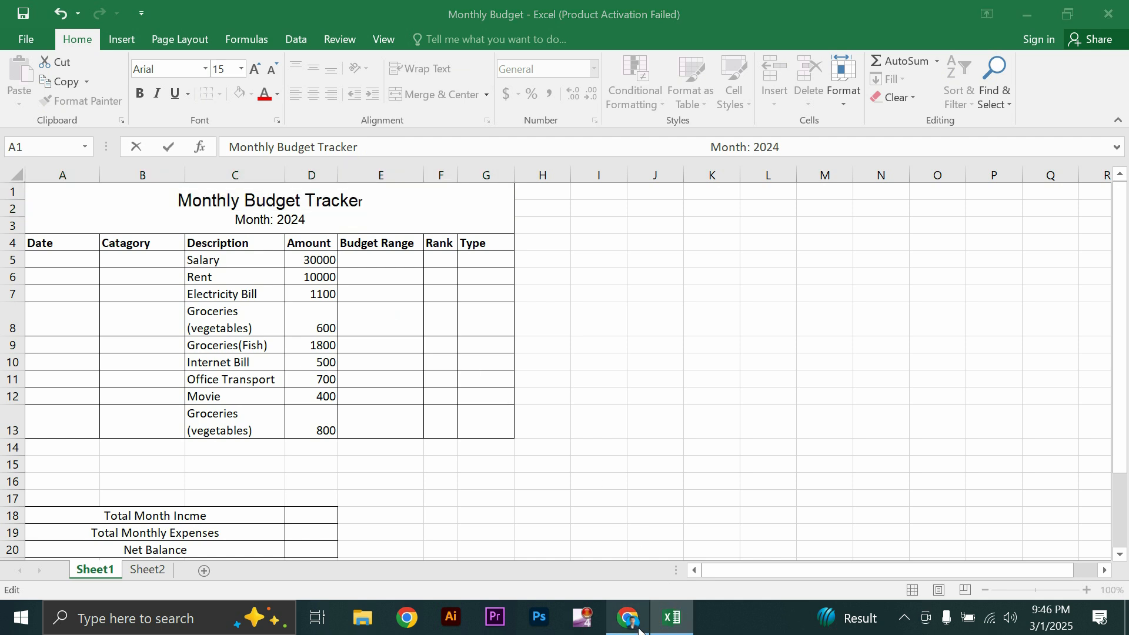
pyautogui.click(526, 277)
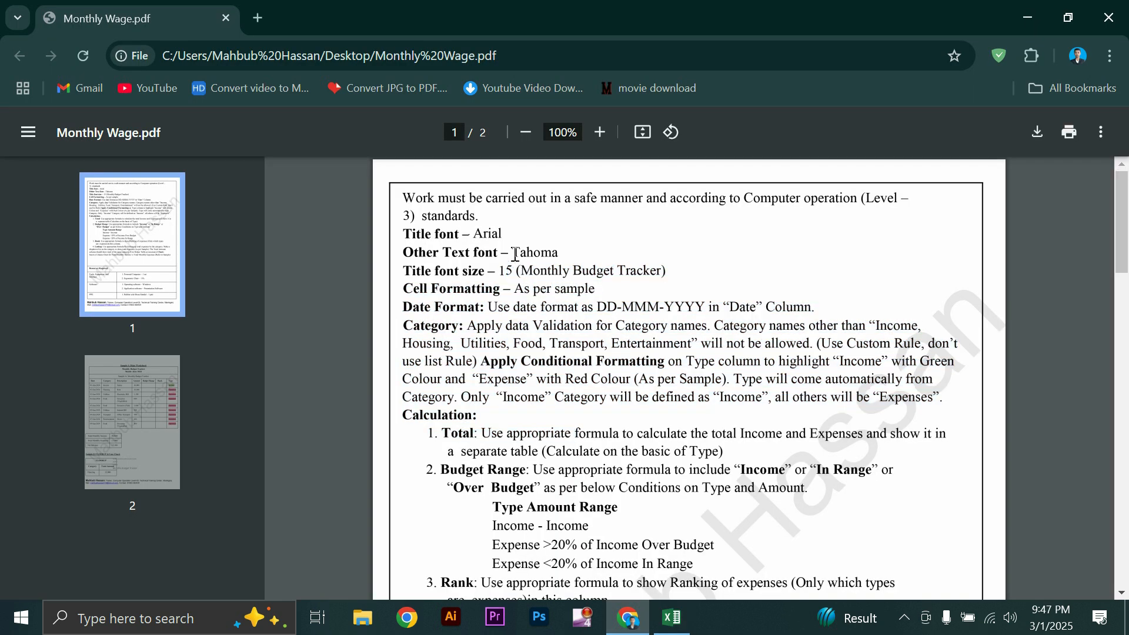
pyautogui.doubleClick(515, 254)
pyautogui.click(674, 624)
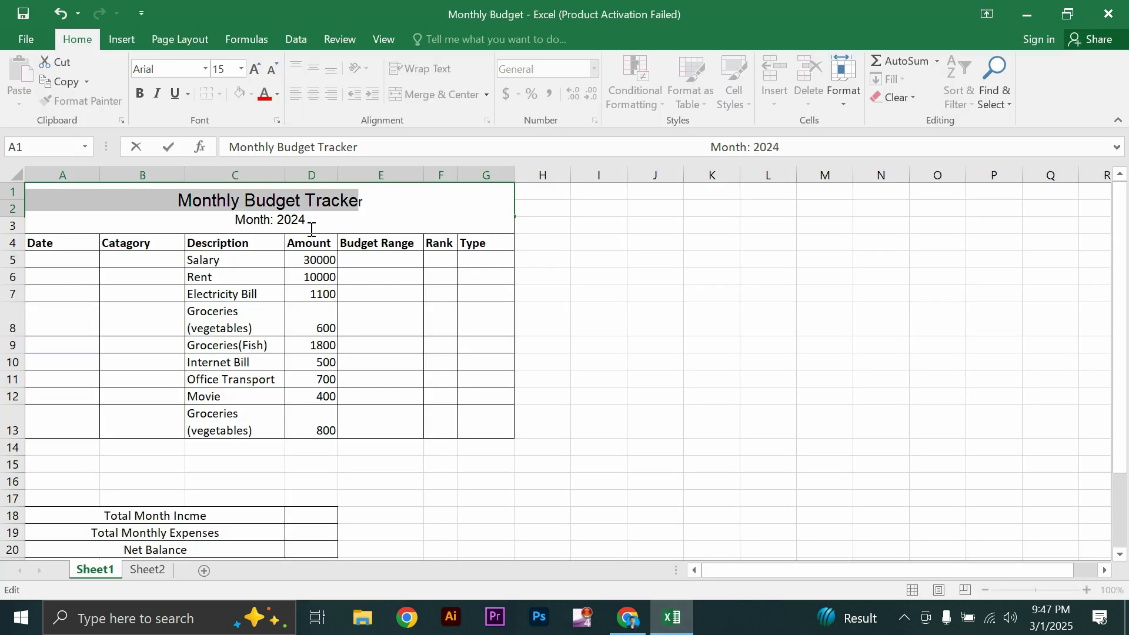
pyautogui.doubleClick(310, 222)
pyautogui.moveTo(311, 222); pyautogui.dragTo(233, 223)
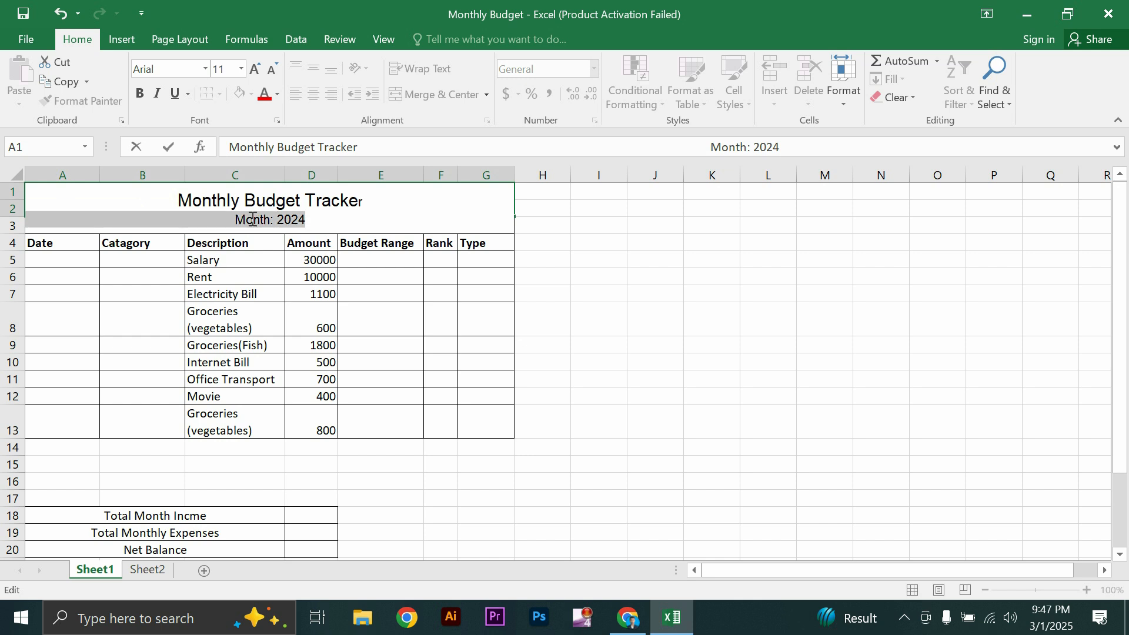
pyautogui.click(174, 67)
pyautogui.write('Tahoma')
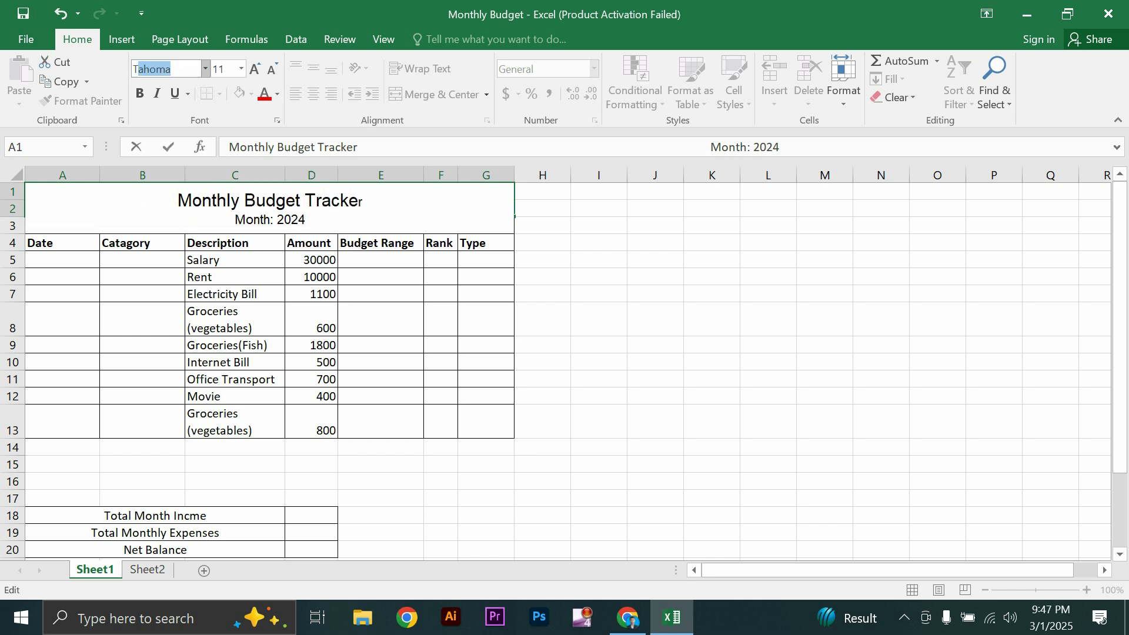
pyautogui.press('Return')
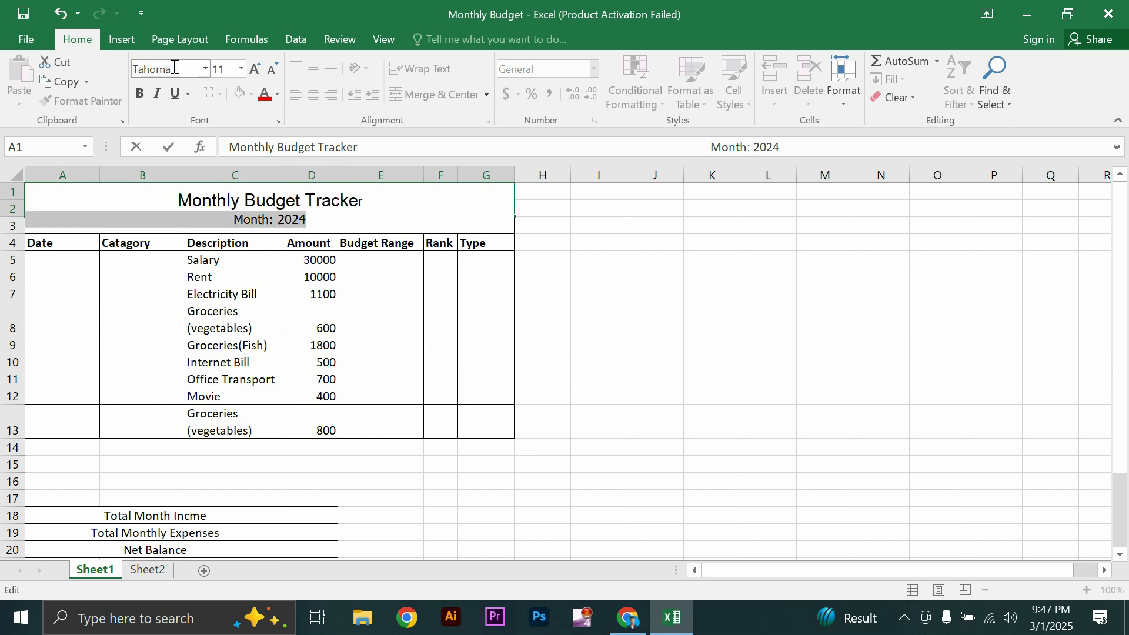
# Step: Try to change the font of the range A4:G21 to Tahoma
pyautogui.moveTo(40, 245); pyautogui.dragTo(504, 579)
pyautogui.click(169, 69)
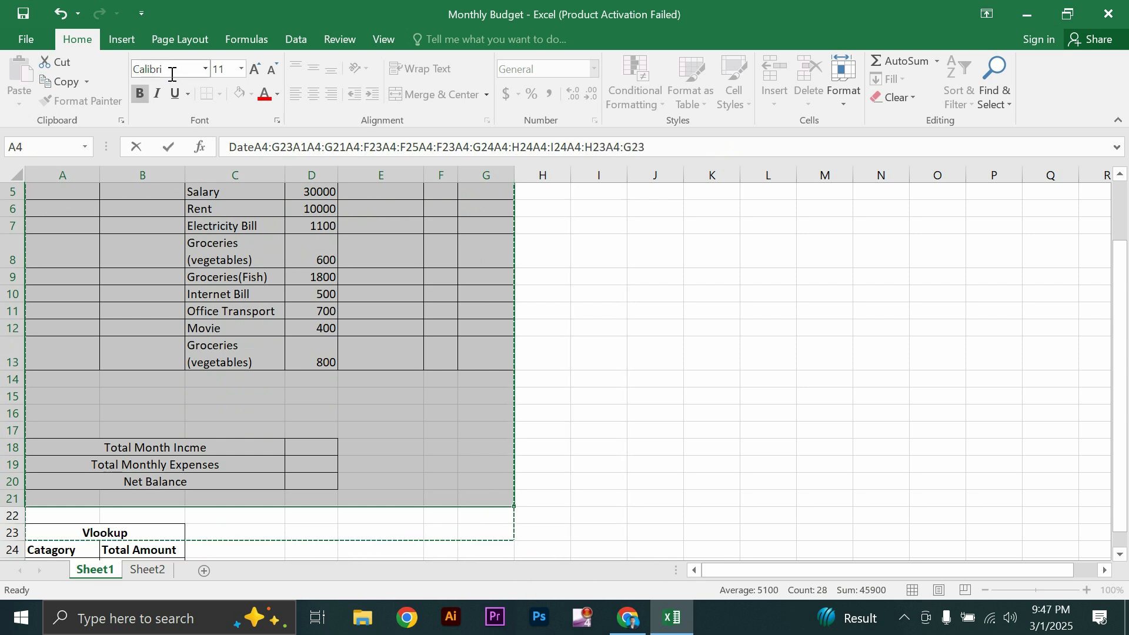
pyautogui.write('Tahoma')
pyautogui.press('Return')
pyautogui.scroll(-4, 171, 226)
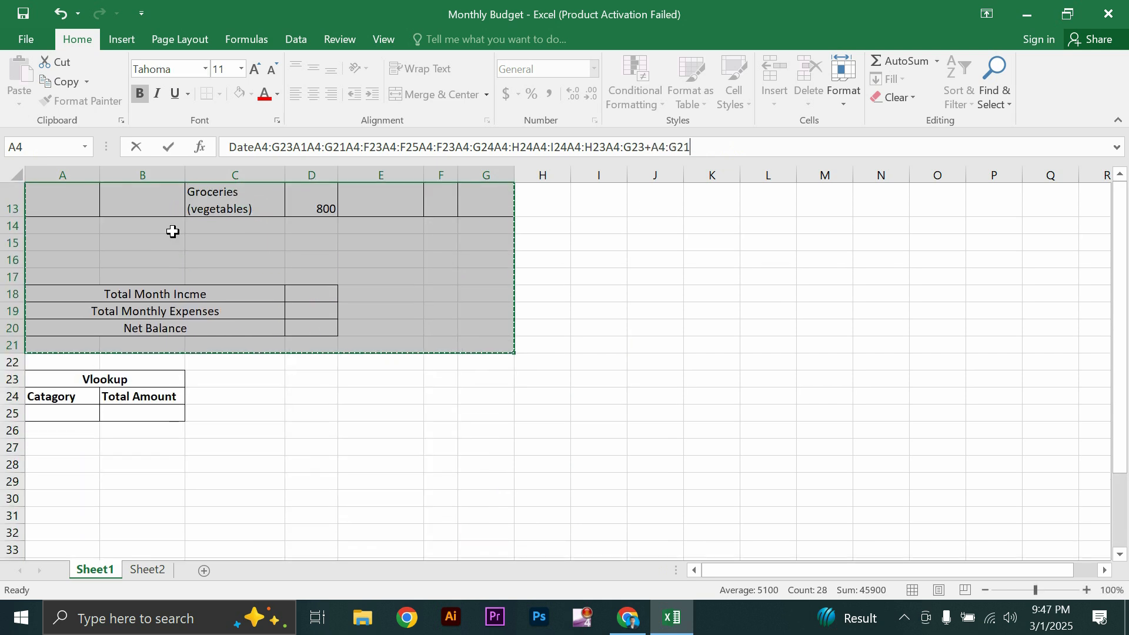
# Step: Set the font of the Vlookup table in A23:B25 to Tahoma
pyautogui.moveTo(28, 381); pyautogui.dragTo(156, 410)
pyautogui.click(181, 69)
pyautogui.write('Taho')
pyautogui.press('Return')
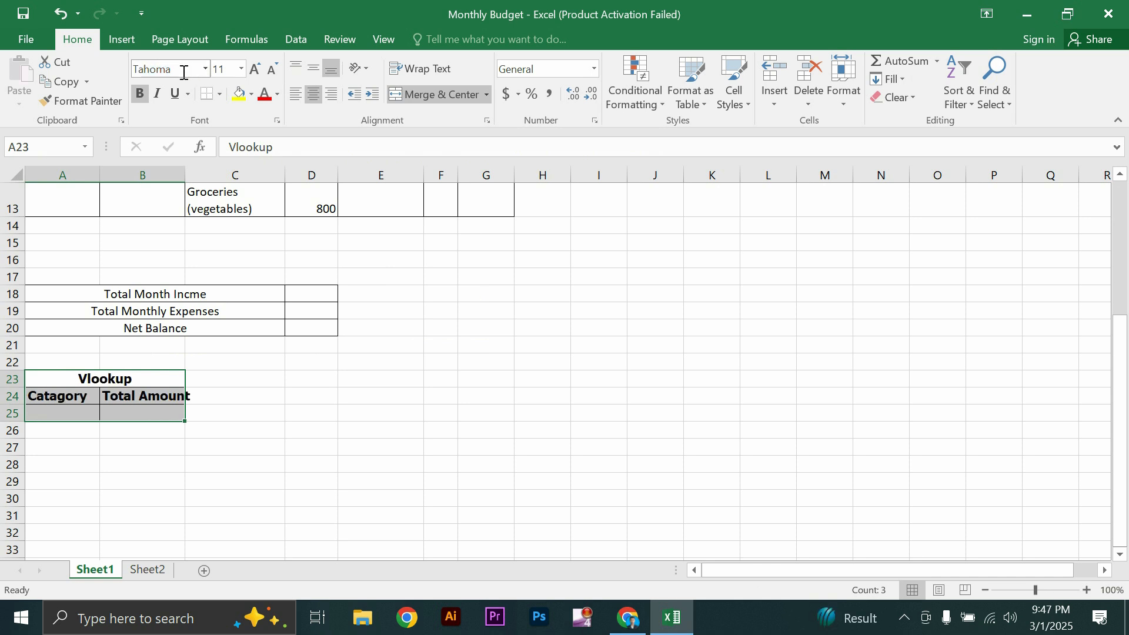
# Step: Undo the autofit of column A and retype the header in cell A4 as Date
pyautogui.scroll(4, 204, 216)
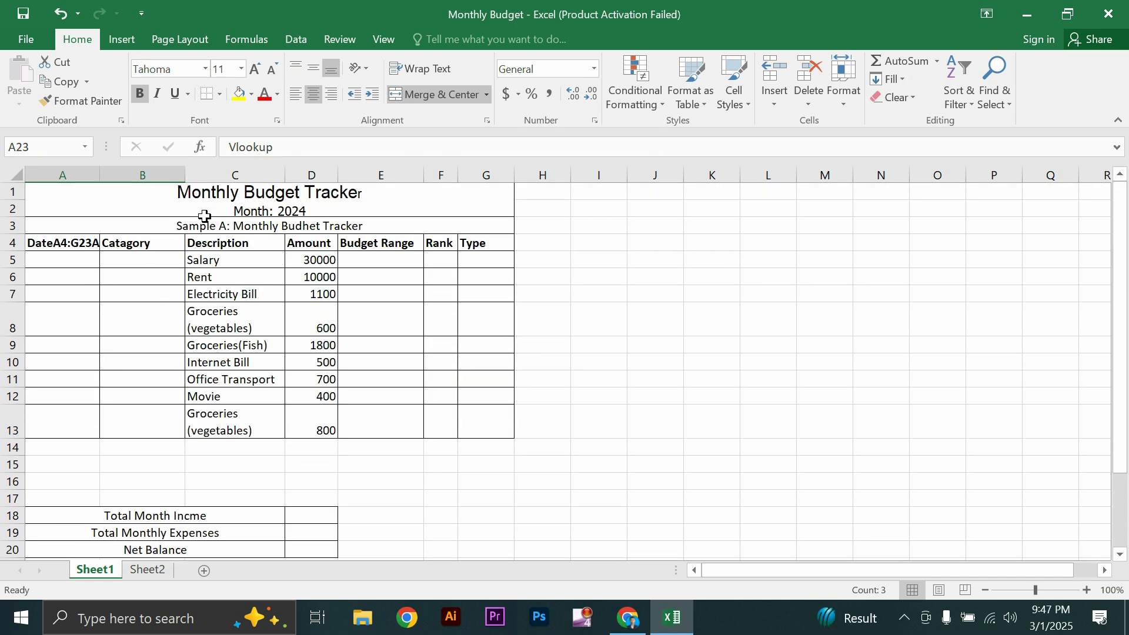
pyautogui.doubleClick(99, 175)
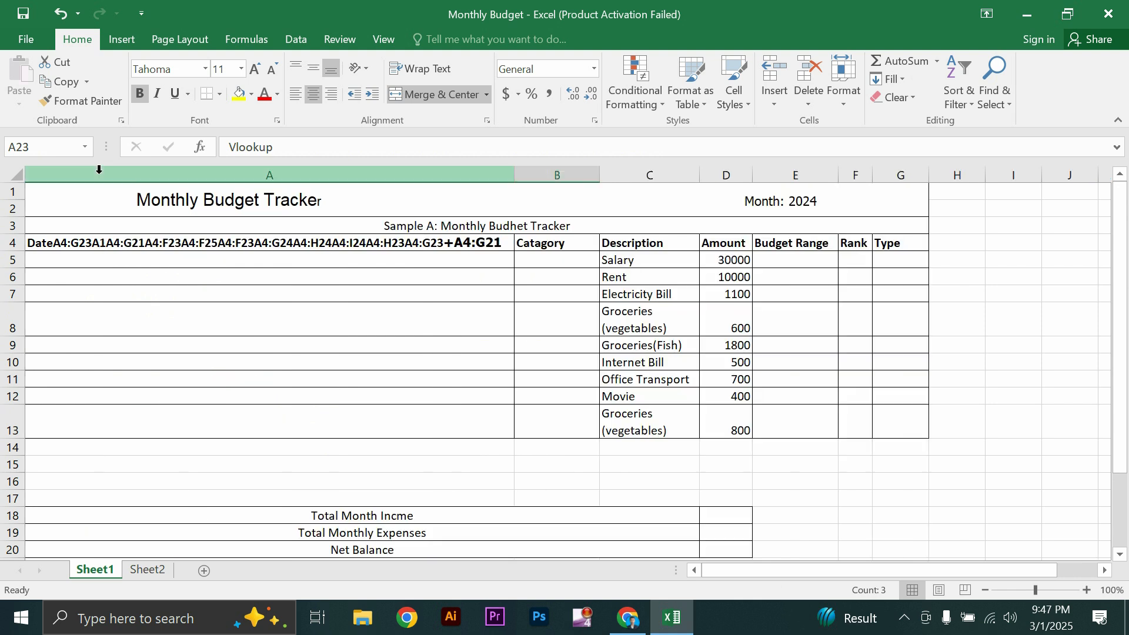
pyautogui.hotkey('ctrl', 'z')
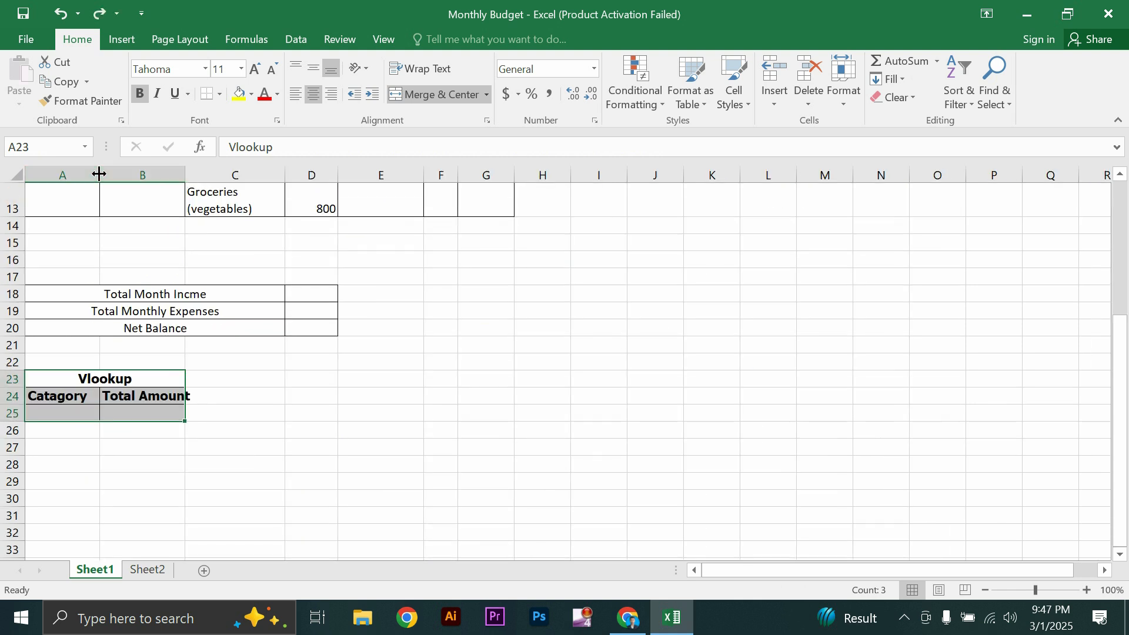
pyautogui.scroll(4, 121, 311)
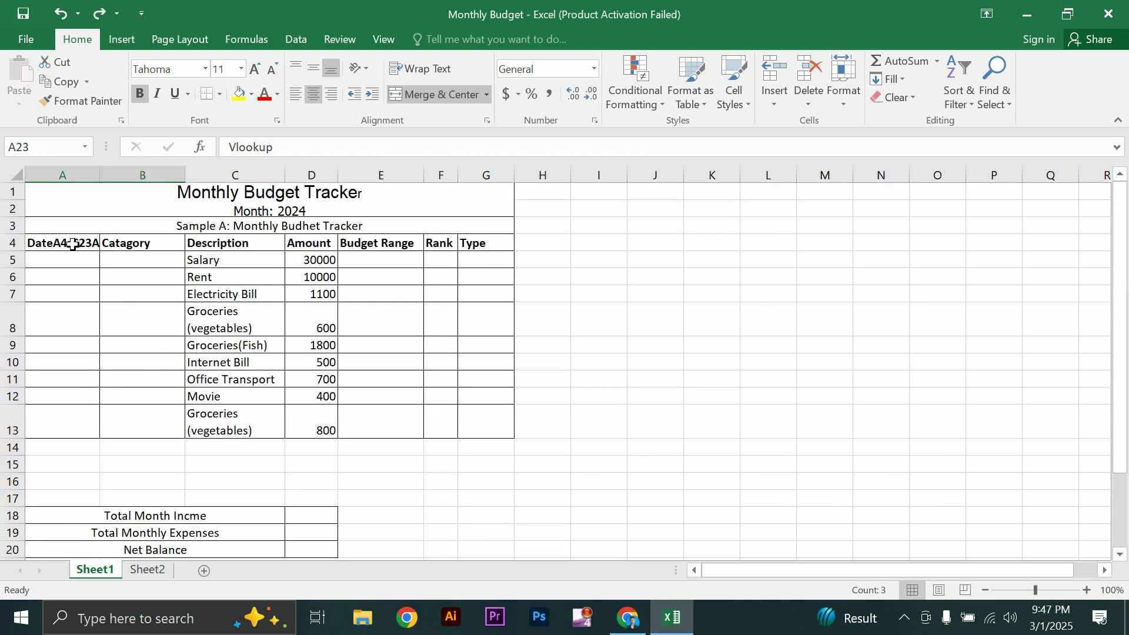
pyautogui.click(73, 247)
pyautogui.write('Dte')
pyautogui.press('Return')
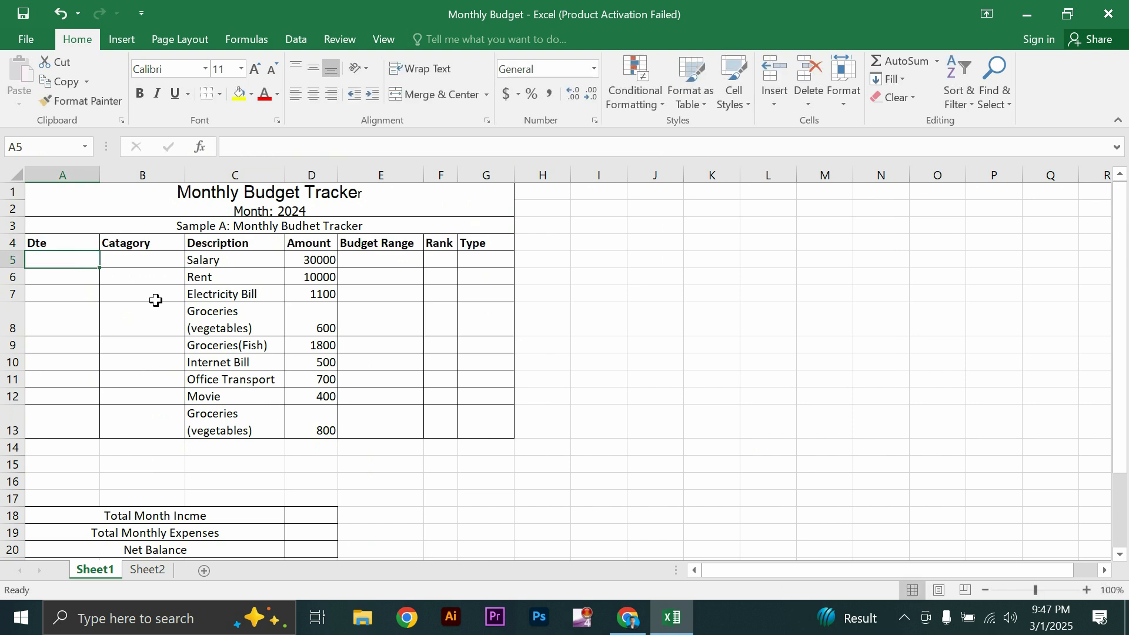
# Step: In the PDF, examine the required DD-MMM-YYYY date format and the sample dates on page 2, enlarged to 125%
pyautogui.hotkey('alt', 'Tab')
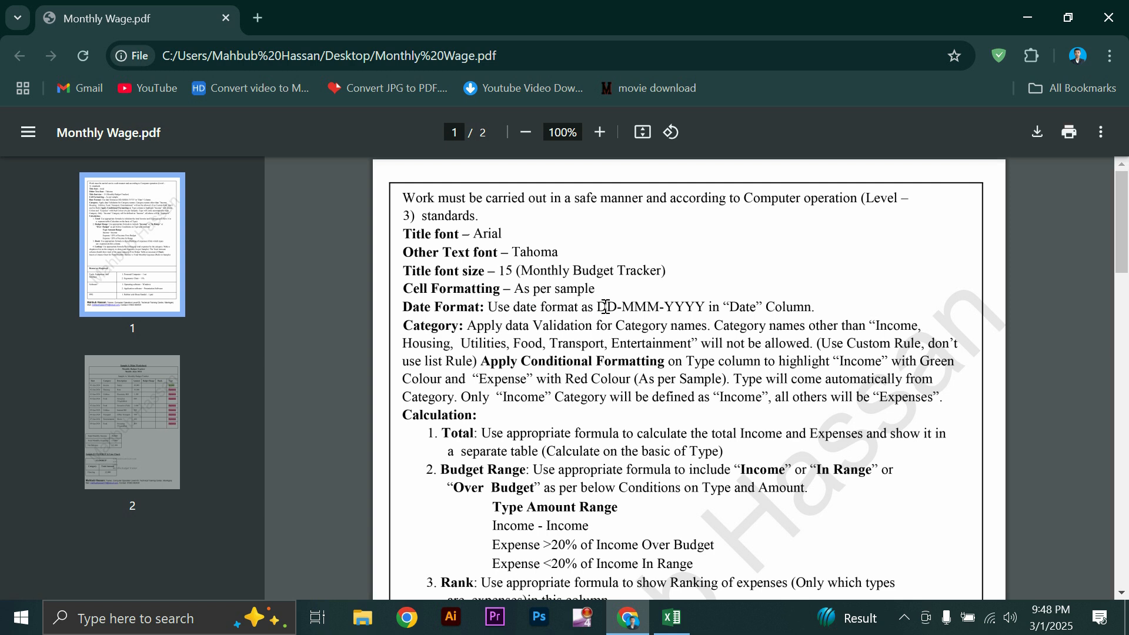
pyautogui.moveTo(597, 307); pyautogui.dragTo(703, 307)
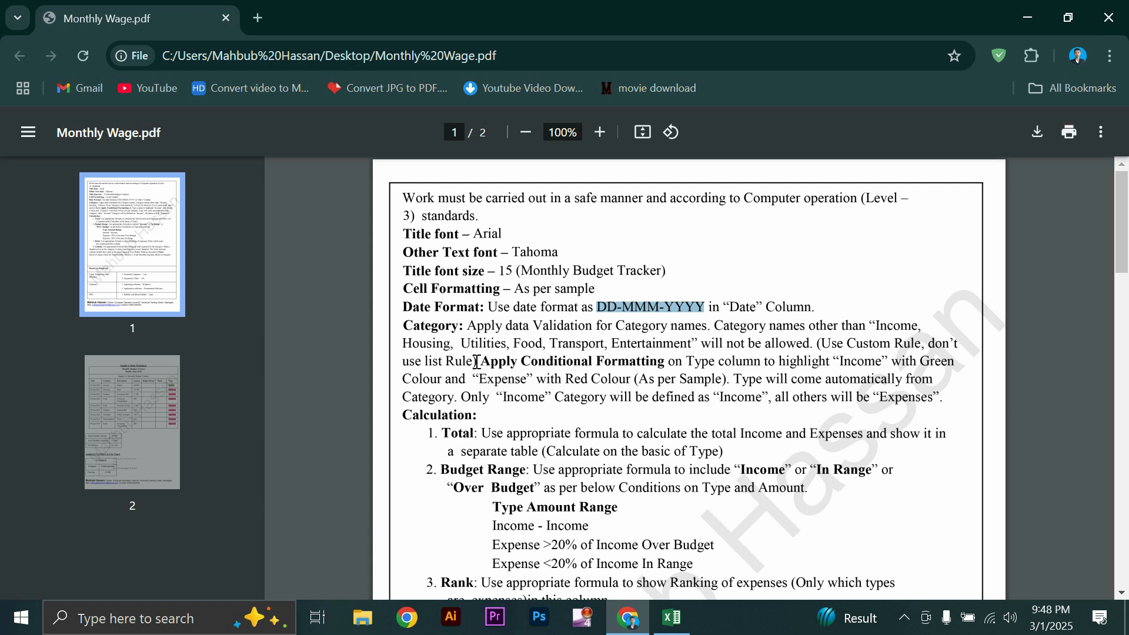
pyautogui.click(128, 432)
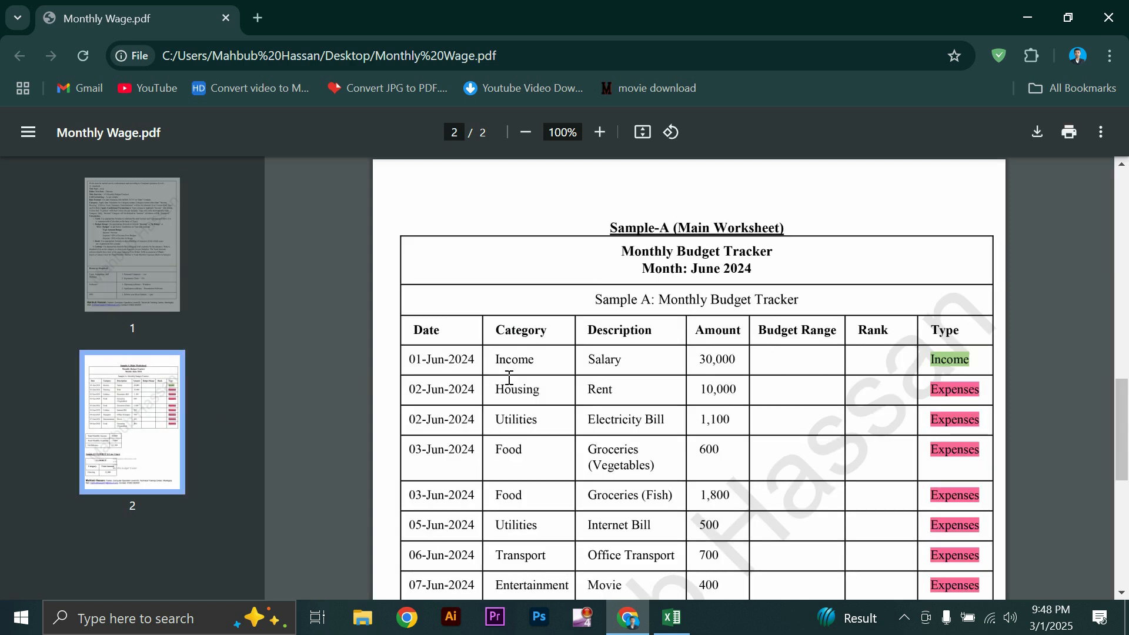
pyautogui.scroll(-1, 509, 379)
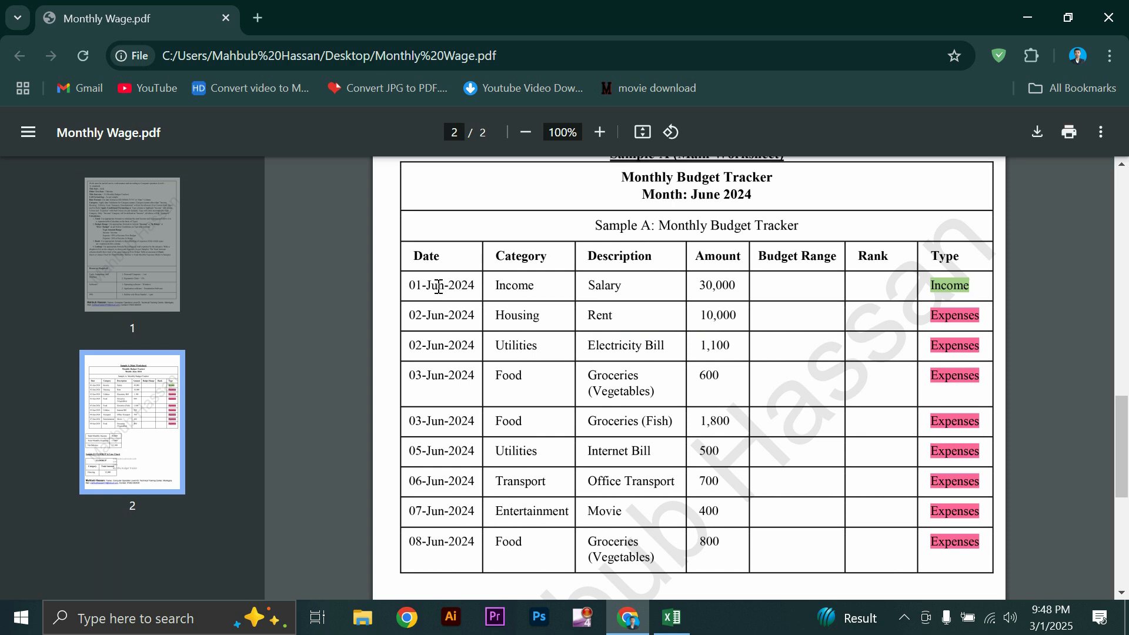
pyautogui.click(599, 131)
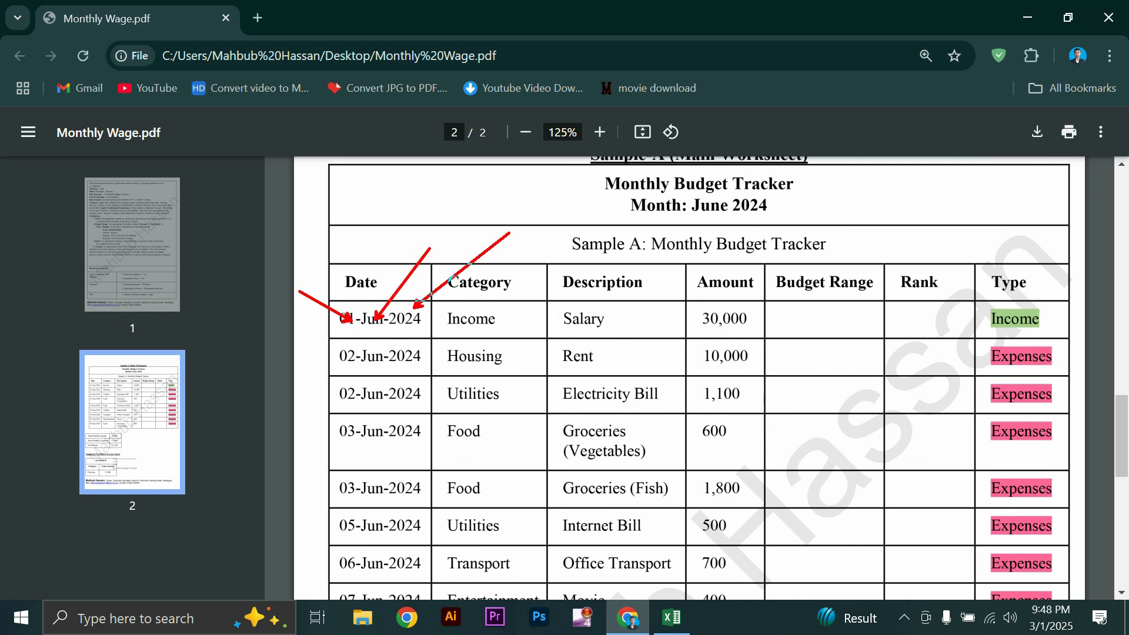
# Step: Apply the custom number format dd mmm yyyy to the Date cells A5:A13 of the worksheet, consulting the PDF's date format requirement
pyautogui.click(671, 617)
pyautogui.moveTo(58, 263); pyautogui.dragTo(86, 434)
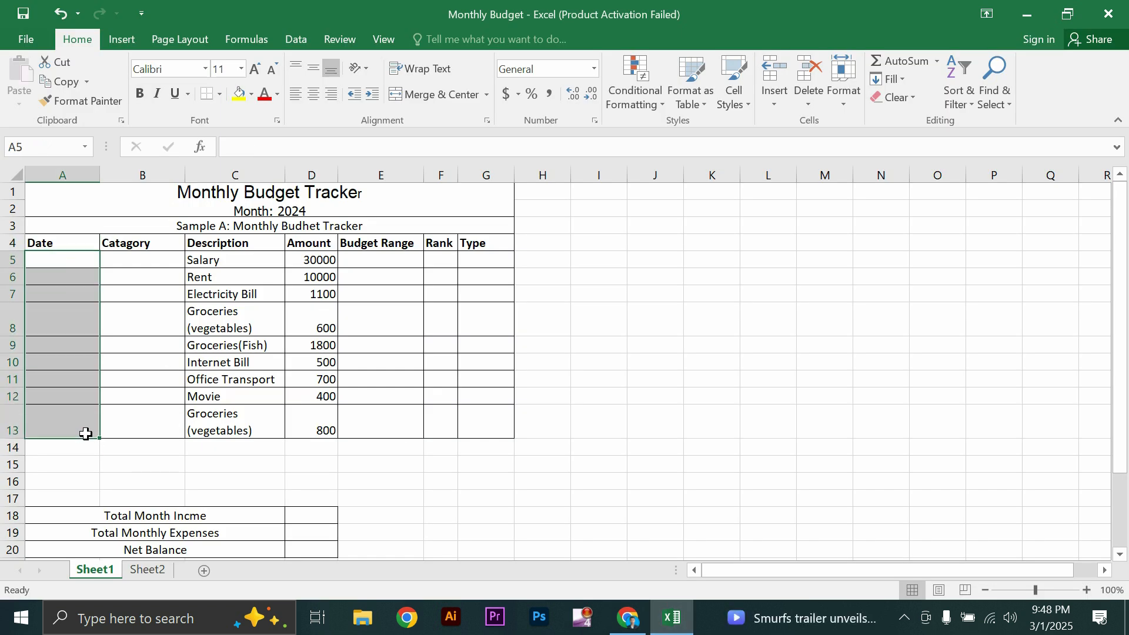
pyautogui.click(592, 71)
pyautogui.click(591, 72)
pyautogui.click(594, 120)
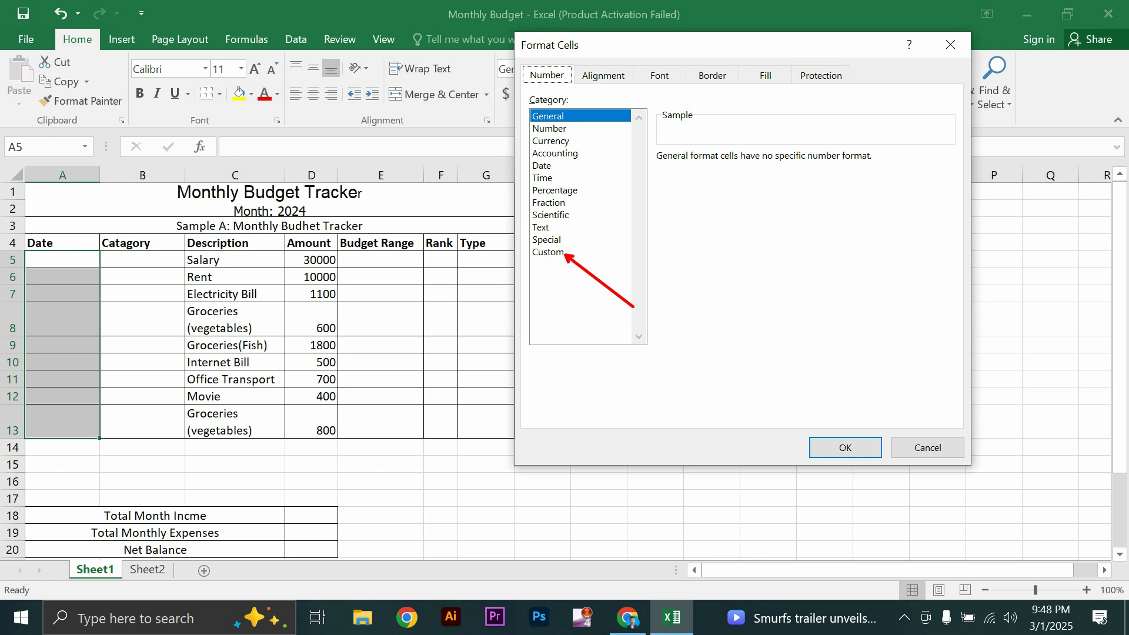
pyautogui.click(576, 254)
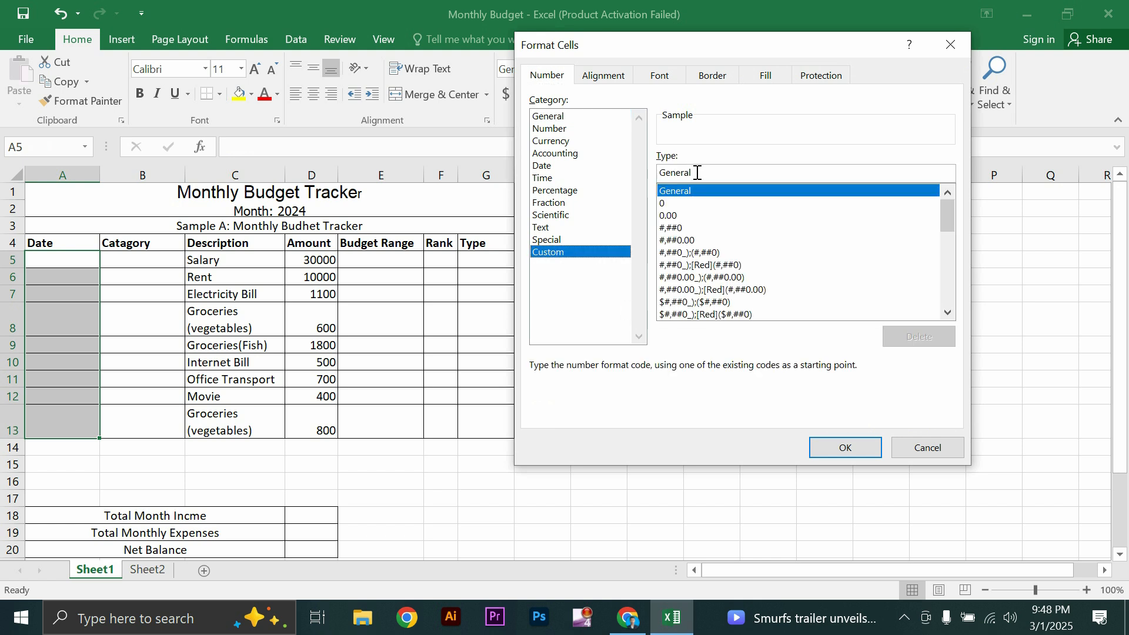
pyautogui.moveTo(698, 176); pyautogui.dragTo(644, 170)
pyautogui.click(628, 617)
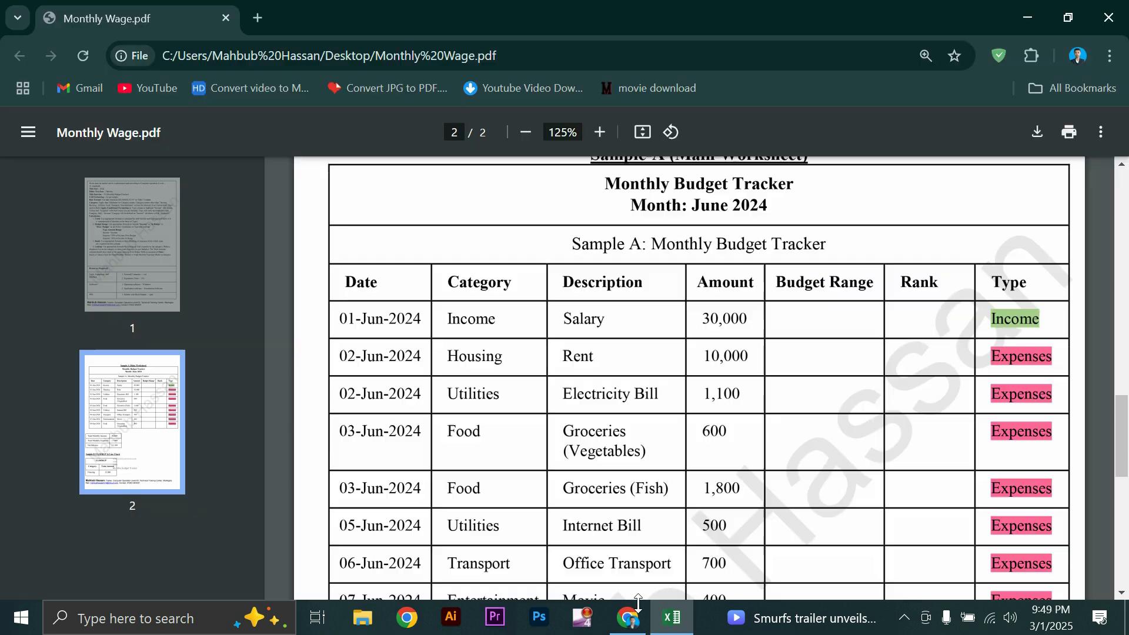
pyautogui.scroll(10, 484, 331)
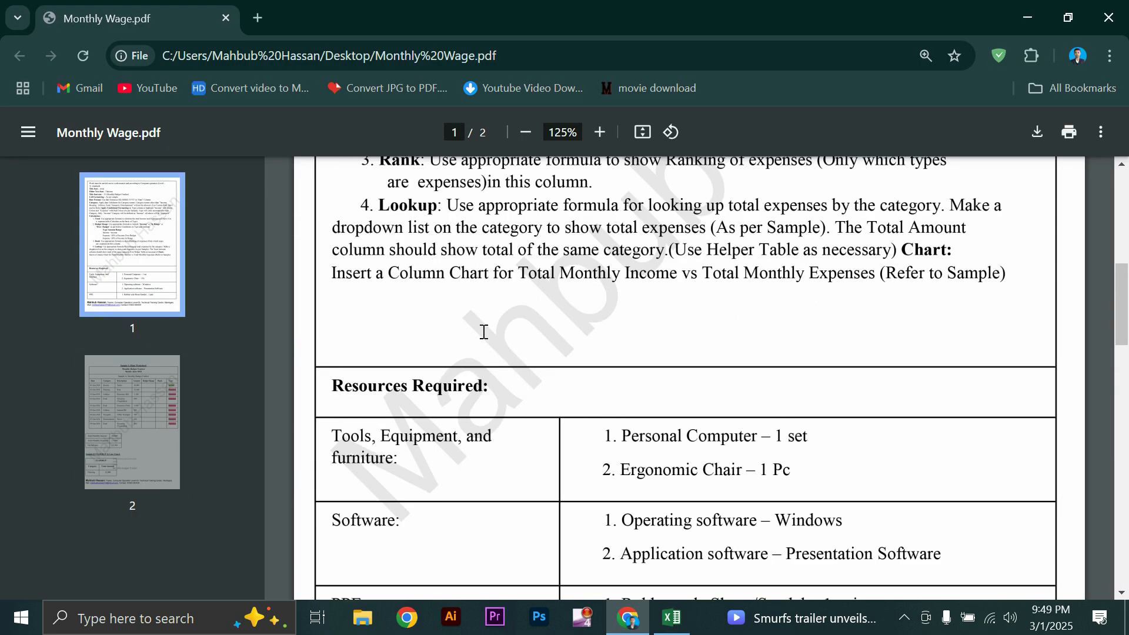
pyautogui.scroll(3, 467, 414)
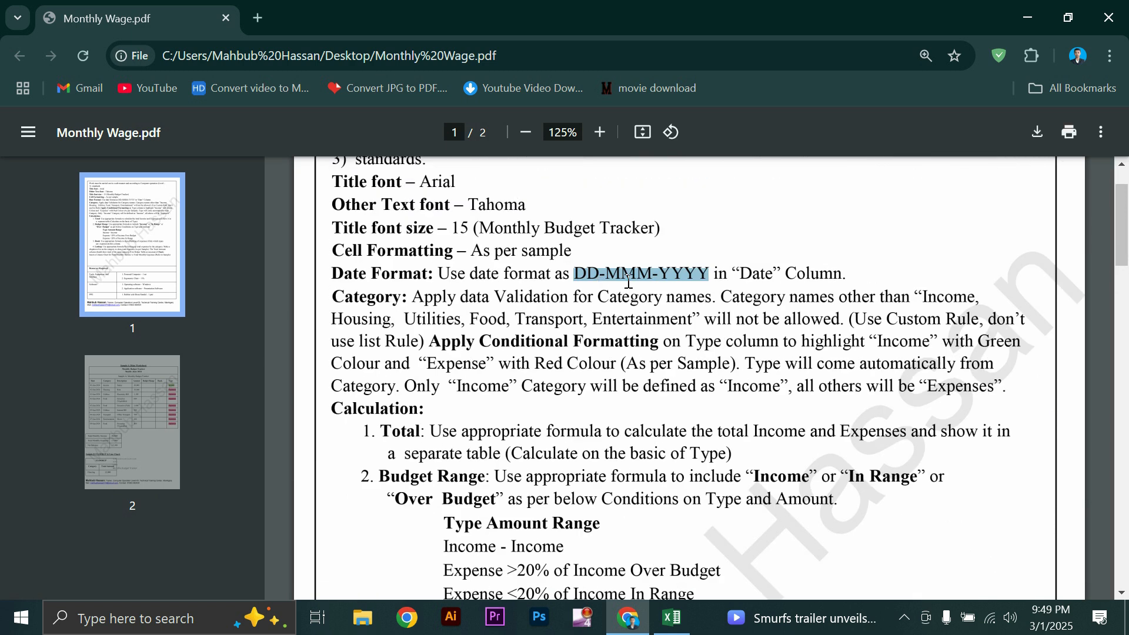
pyautogui.click(676, 620)
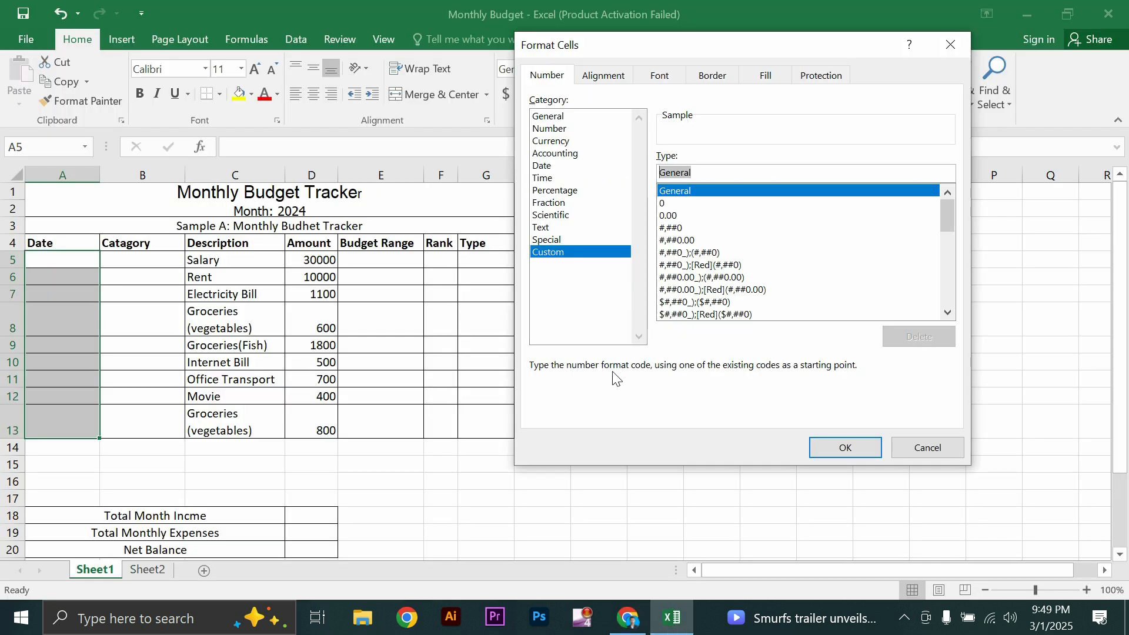
pyautogui.write('dd mmm yyyy')
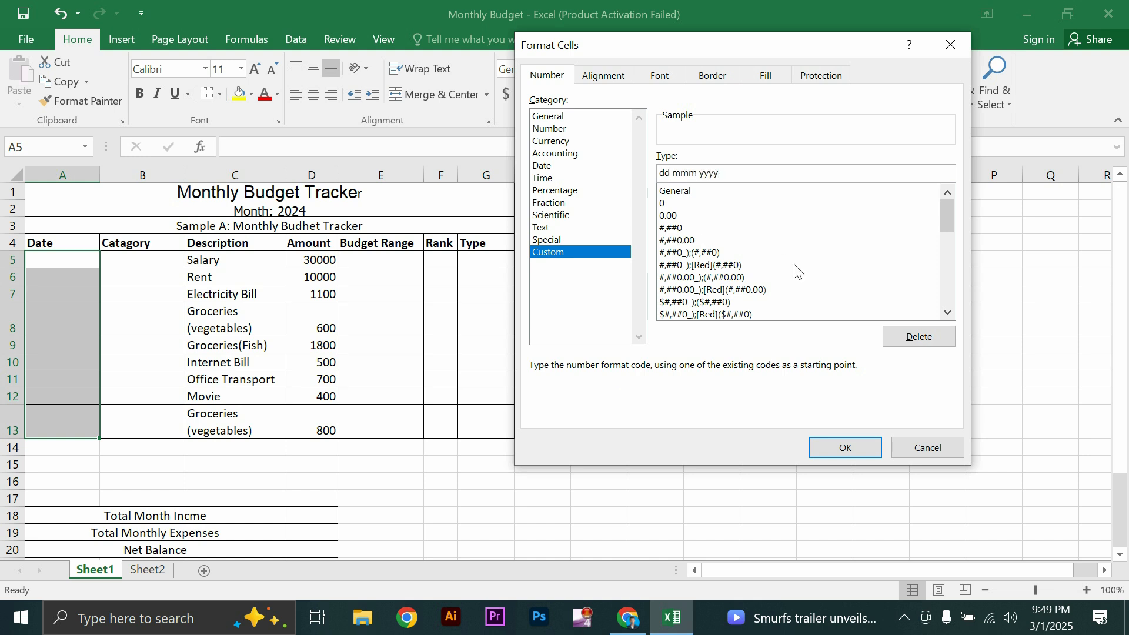
pyautogui.click(816, 450)
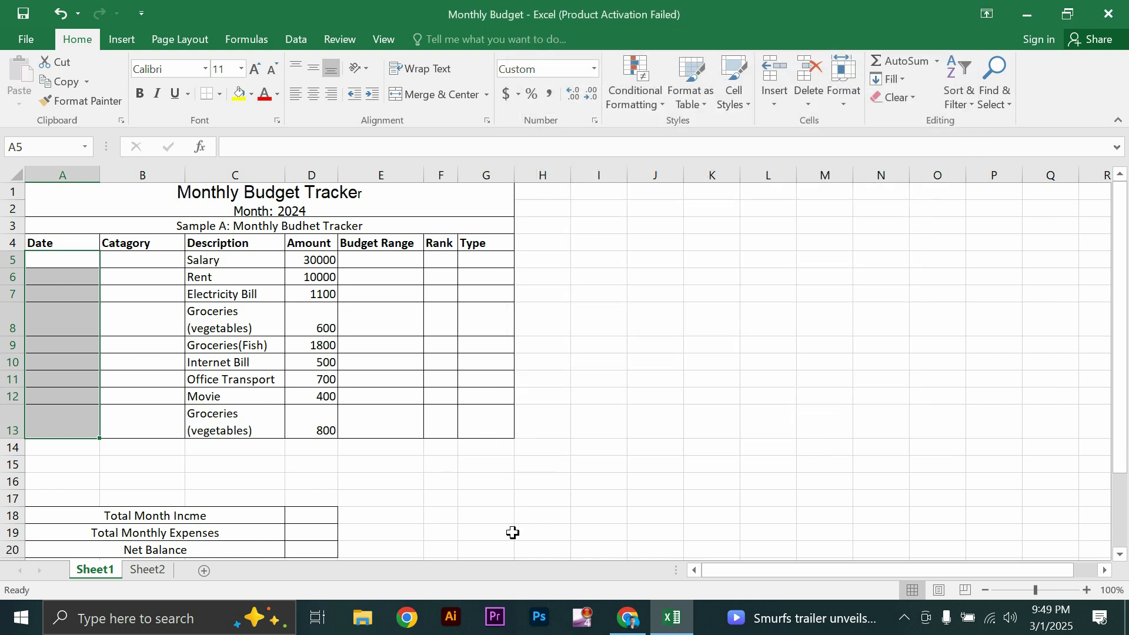
# Step: Enter the first sample date from the PDF, 01-jun-2024, in cell A5
pyautogui.click(627, 617)
pyautogui.scroll(-15, 488, 386)
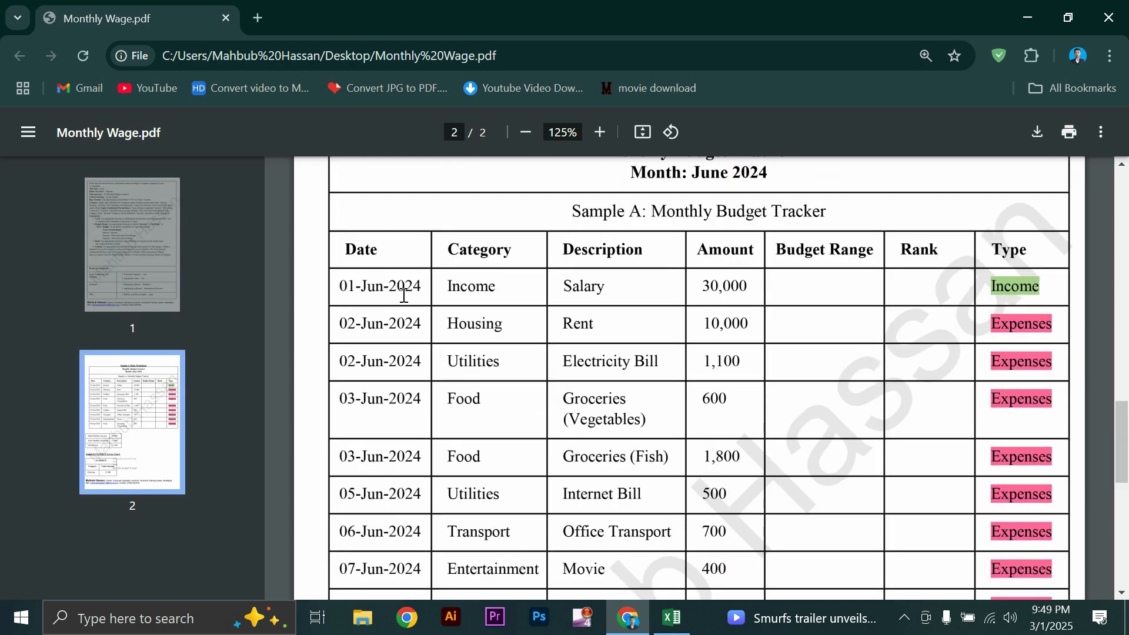
pyautogui.click(672, 617)
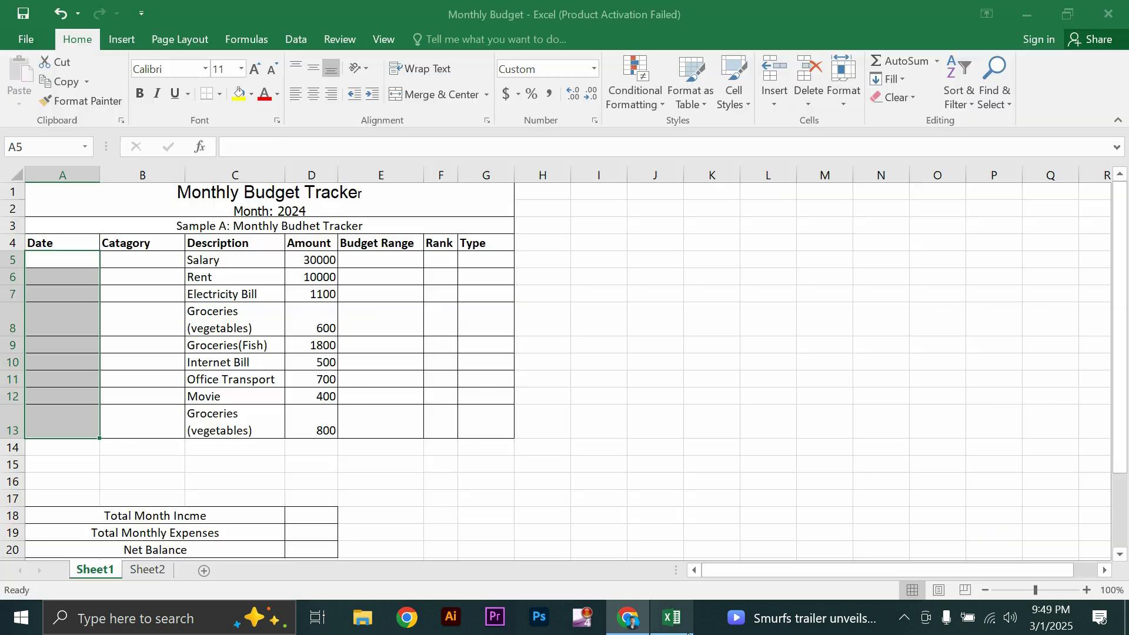
pyautogui.write('01')
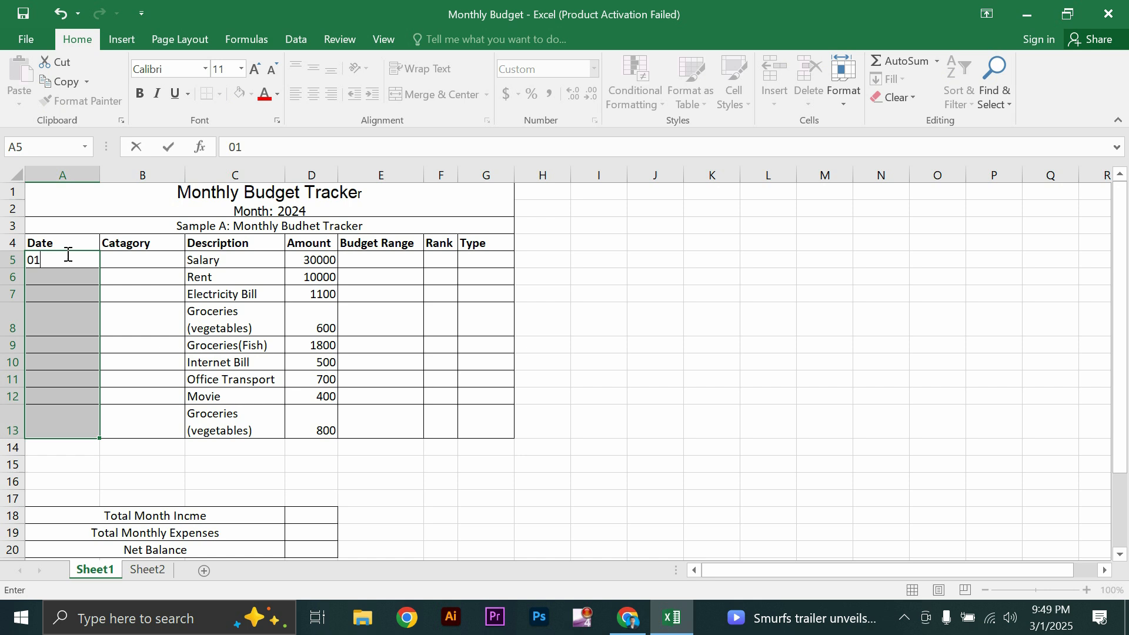
pyautogui.write('-jun-2024')
pyautogui.press('Return')
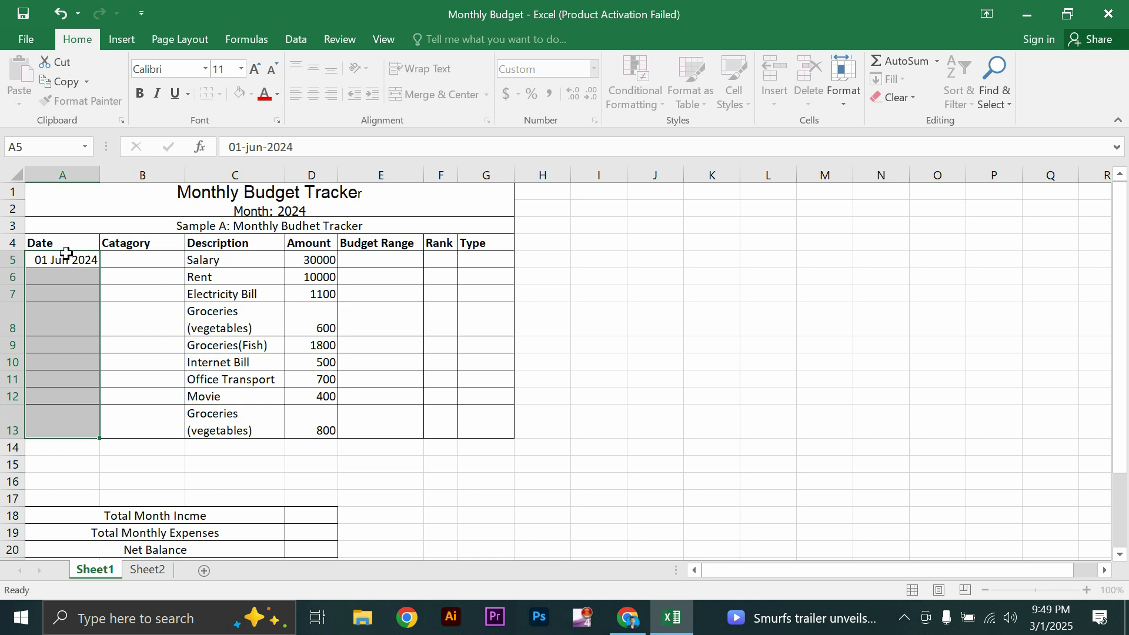
pyautogui.click(191, 261)
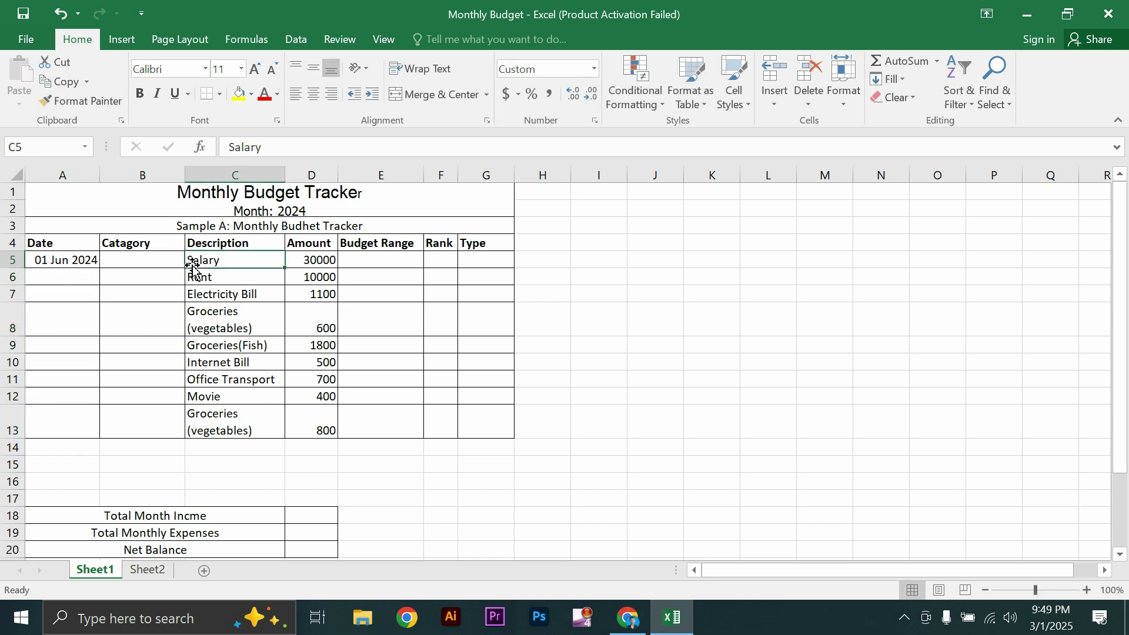
pyautogui.click(36, 260)
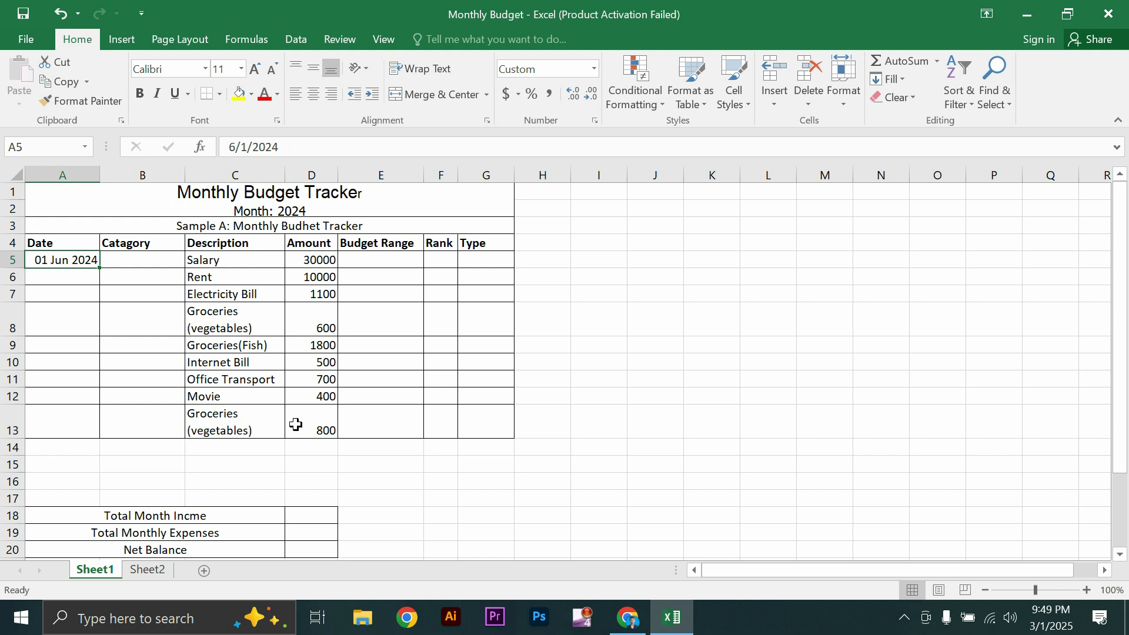
# Step: Enter 02 jun 2024 in cell A6 and fill the daily date series from A5:A6 down to A13
pyautogui.click(628, 617)
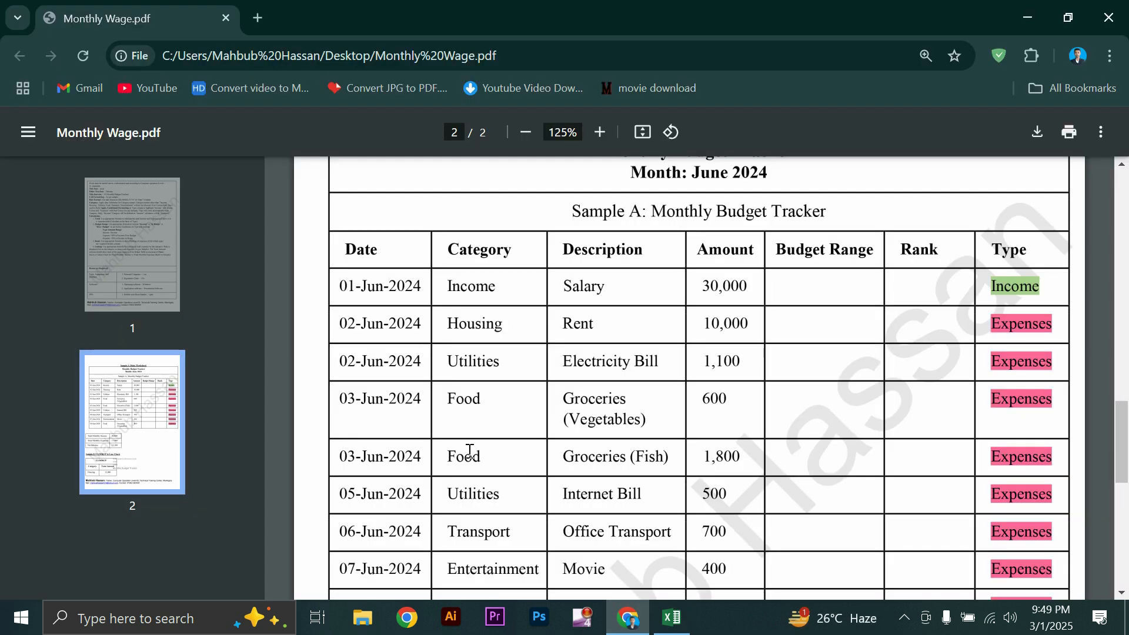
pyautogui.click(672, 617)
pyautogui.click(87, 282)
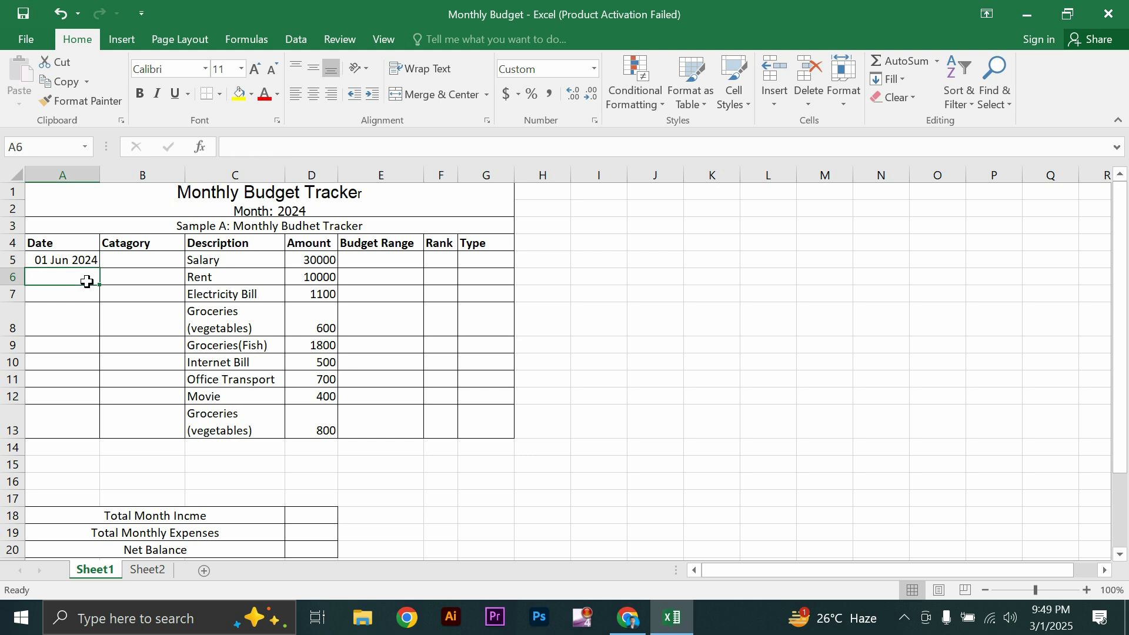
pyautogui.write('02 jyu')
pyautogui.press('BackSpace')
pyautogui.press('BackSpace')
pyautogui.write('un 2024')
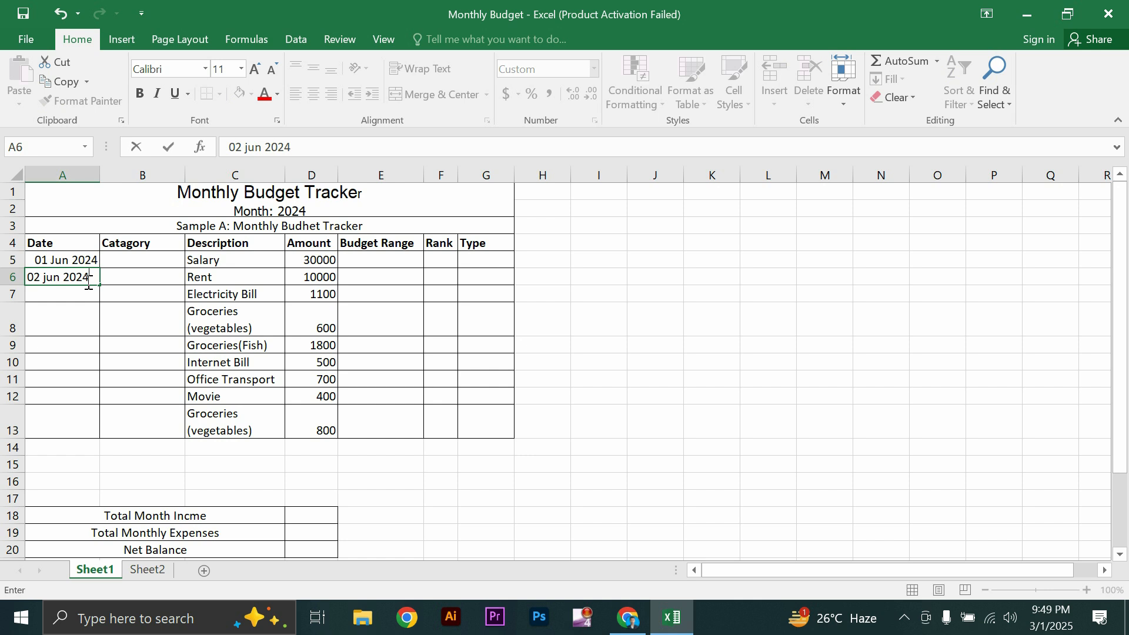
pyautogui.press('Return')
pyautogui.click(65, 264)
pyautogui.moveTo(65, 264); pyautogui.dragTo(93, 428)
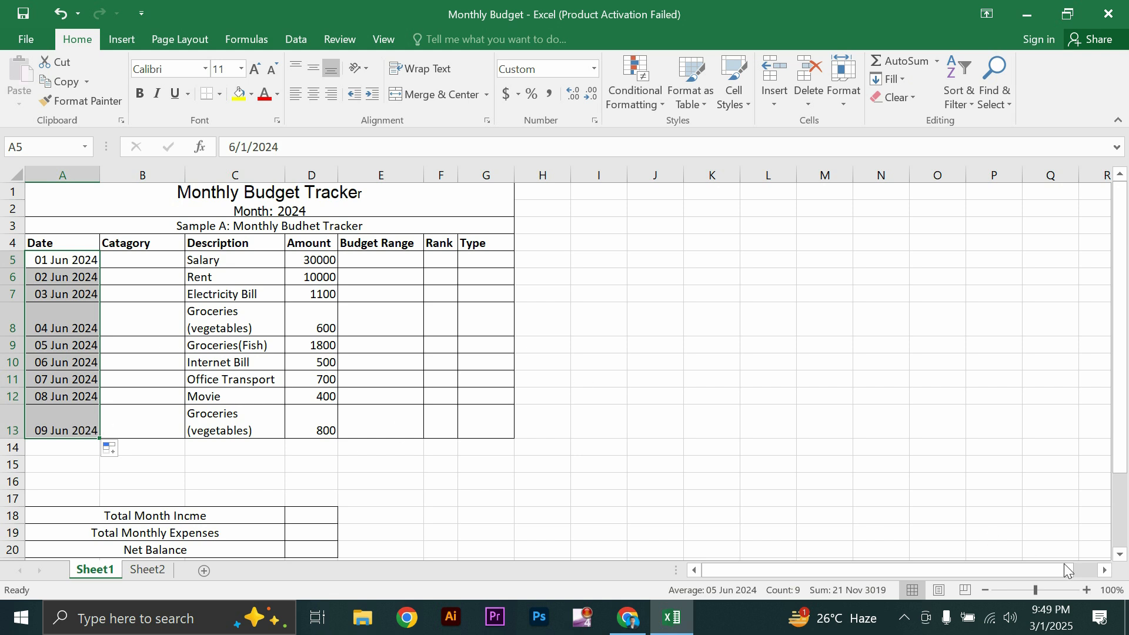
# Step: Enlarge the worksheet view to 150% and select the first Category cell, B5
pyautogui.click(1087, 589)
pyautogui.click(1087, 590)
pyautogui.click(1087, 589)
pyautogui.click(1087, 589)
pyautogui.click(1087, 590)
pyautogui.hscroll(1, 613, 442)
pyautogui.hscroll(-1, 269, 292)
pyautogui.scroll(2, 245, 284)
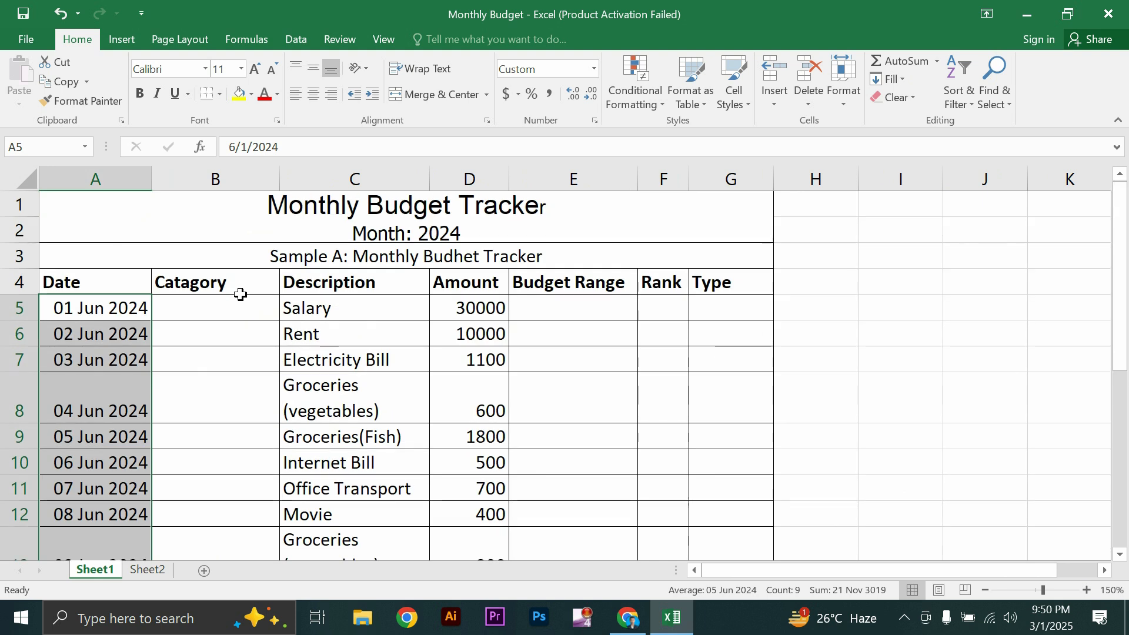
pyautogui.click(240, 309)
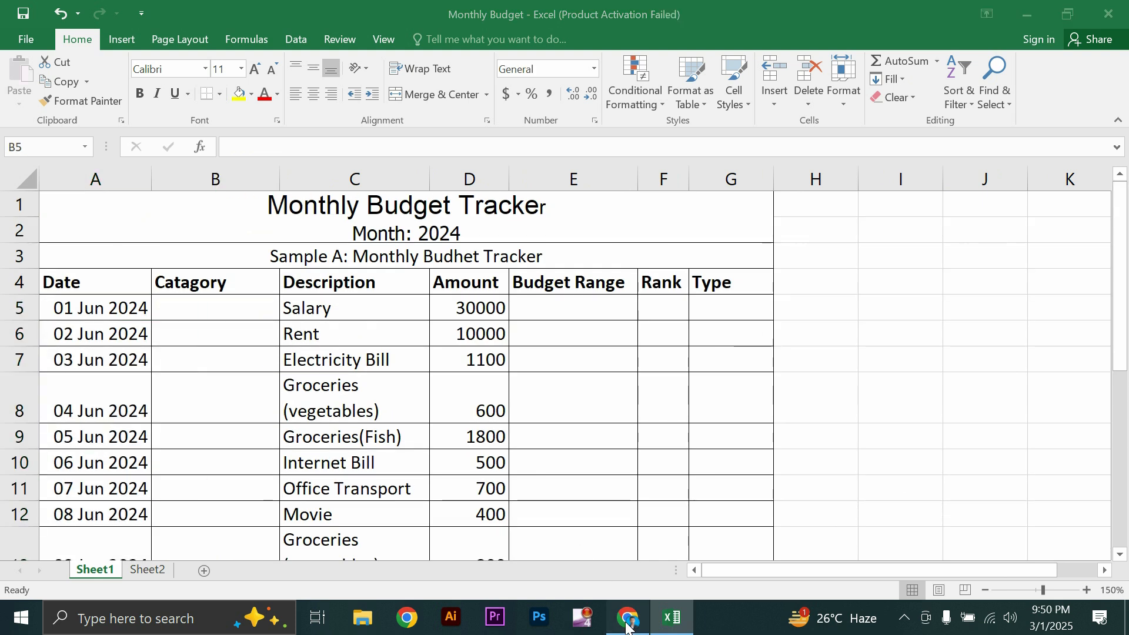
# Step: In the PDF, examine the Category requirement covering data validation, the allowed category names and the custom rule
pyautogui.click(627, 626)
pyautogui.scroll(5, 593, 372)
pyautogui.scroll(10, 593, 371)
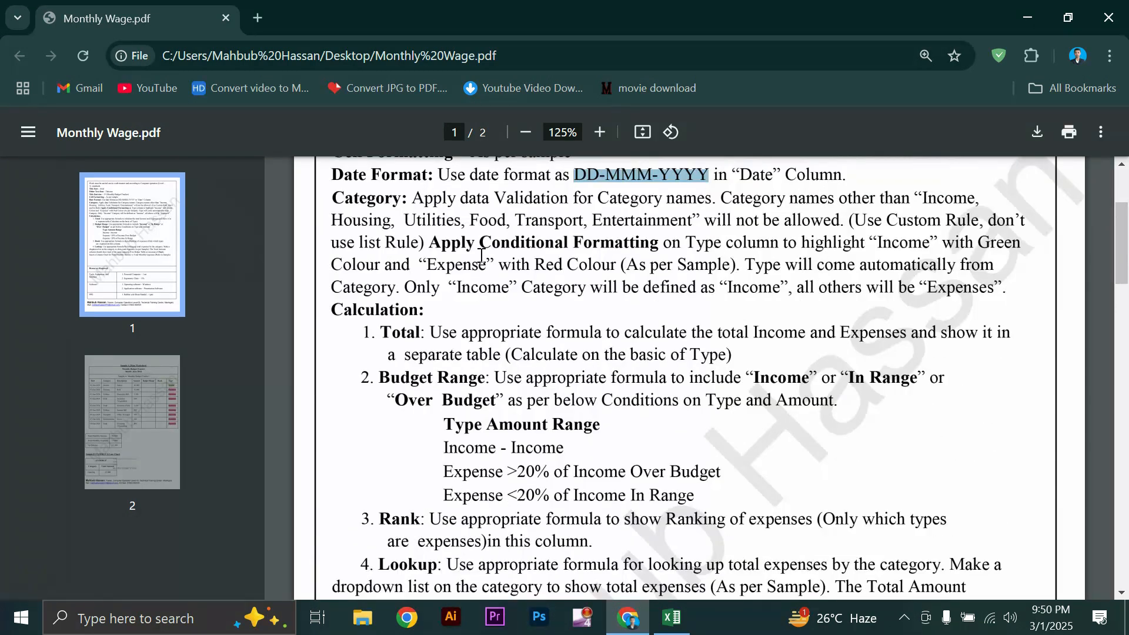
pyautogui.scroll(2, 481, 256)
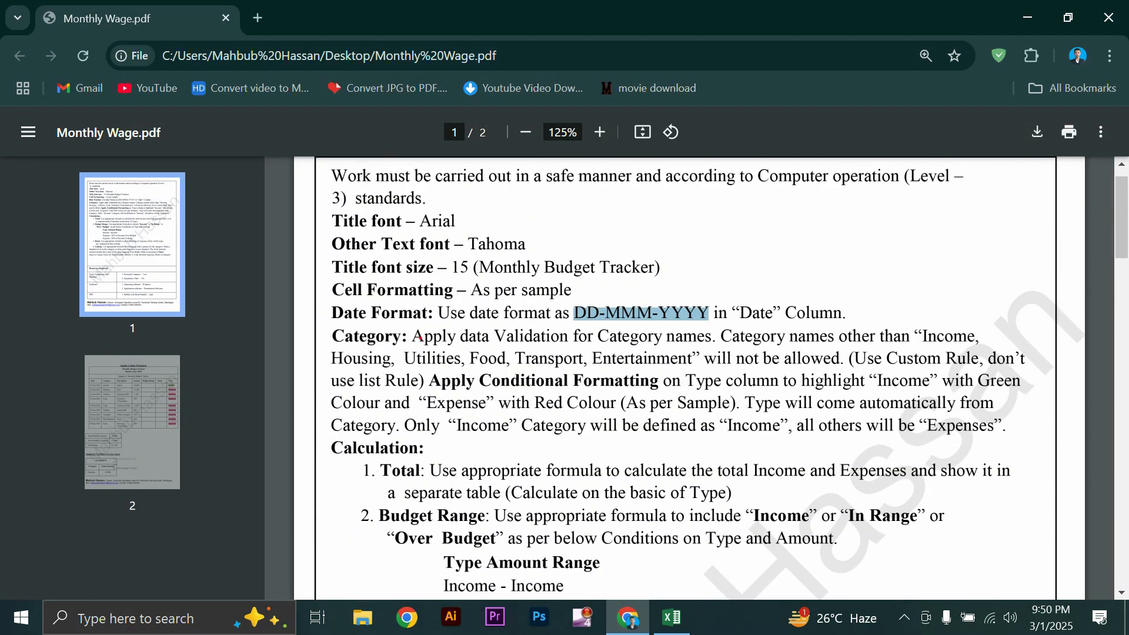
pyautogui.moveTo(422, 347); pyautogui.dragTo(1029, 346)
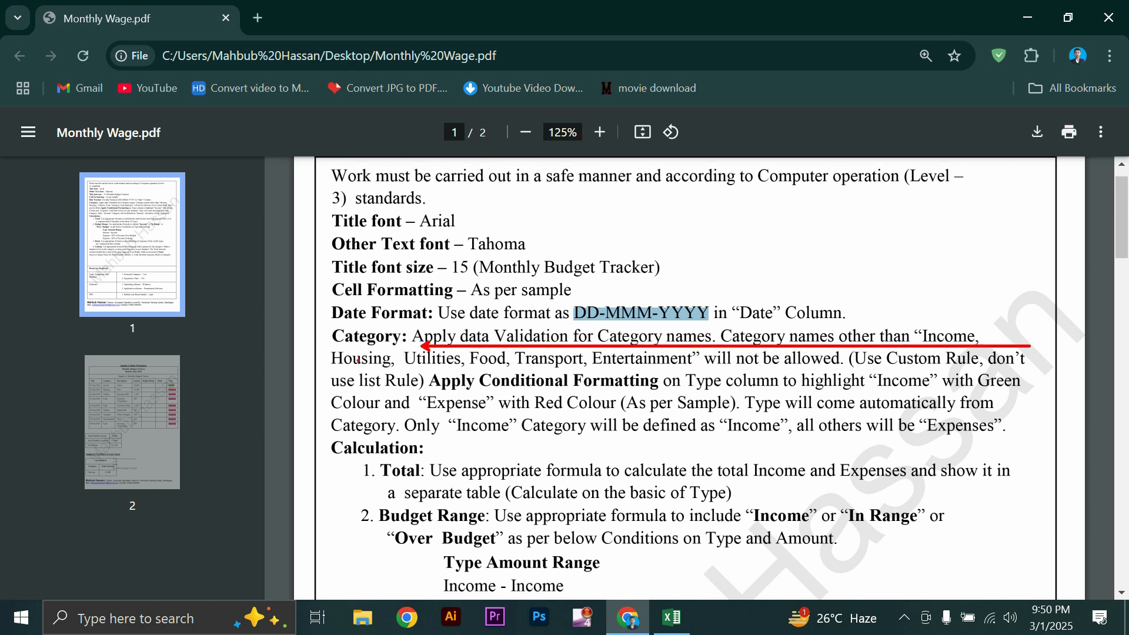
pyautogui.moveTo(345, 372); pyautogui.dragTo(966, 369)
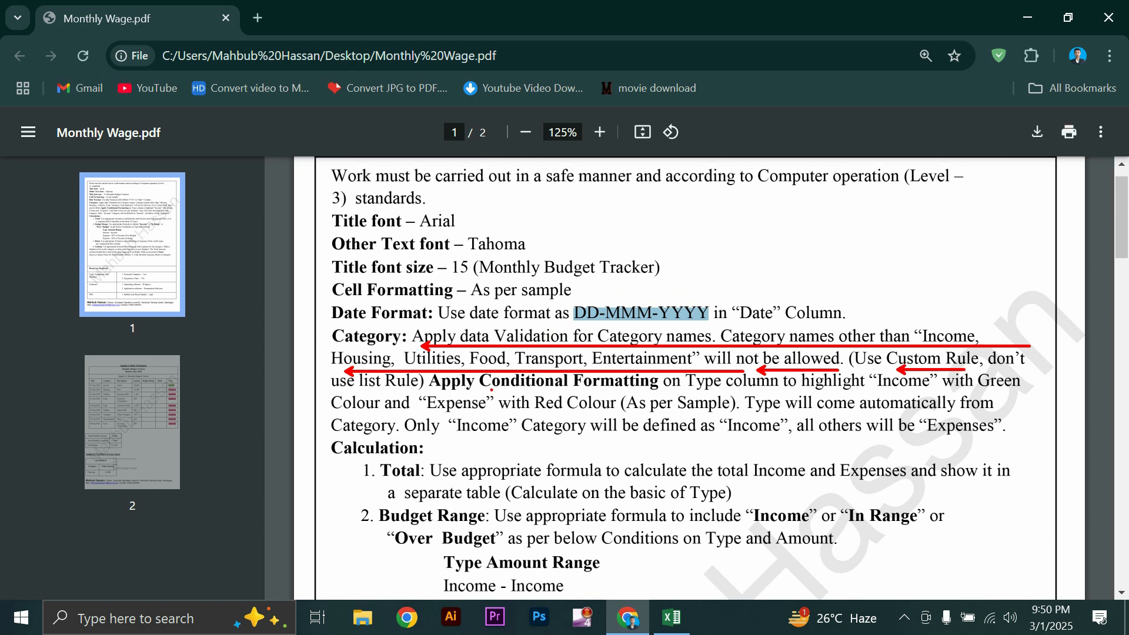
pyautogui.moveTo(353, 392); pyautogui.dragTo(423, 391)
pyautogui.press('Escape')
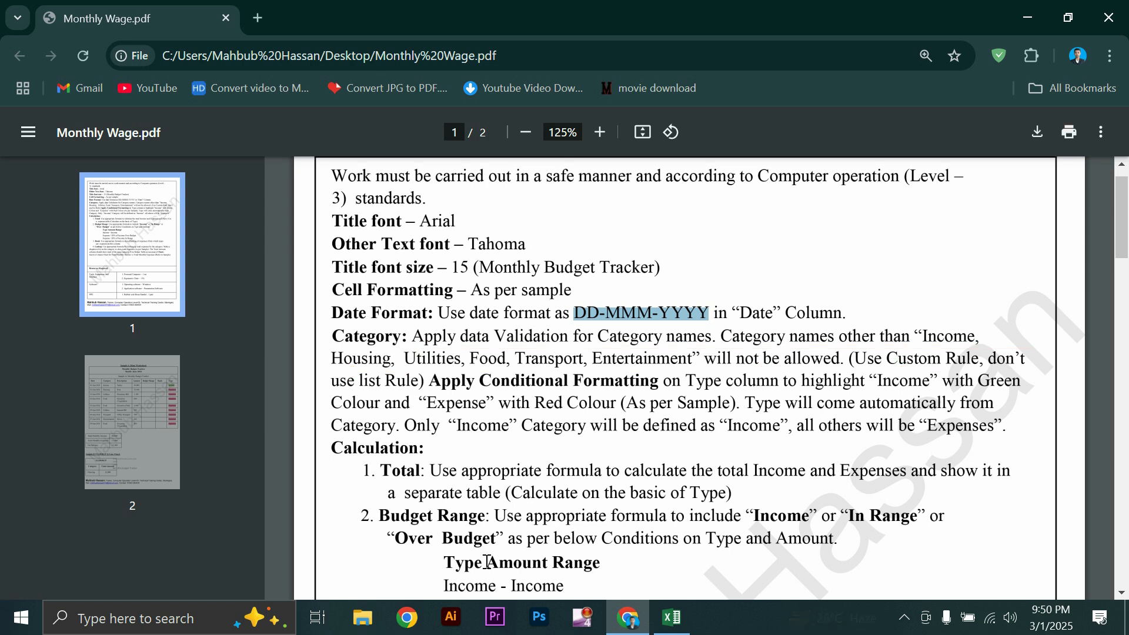
# Step: Start an OR formula in the empty cell I10, checking the allowed category names in the PDF
pyautogui.click(671, 617)
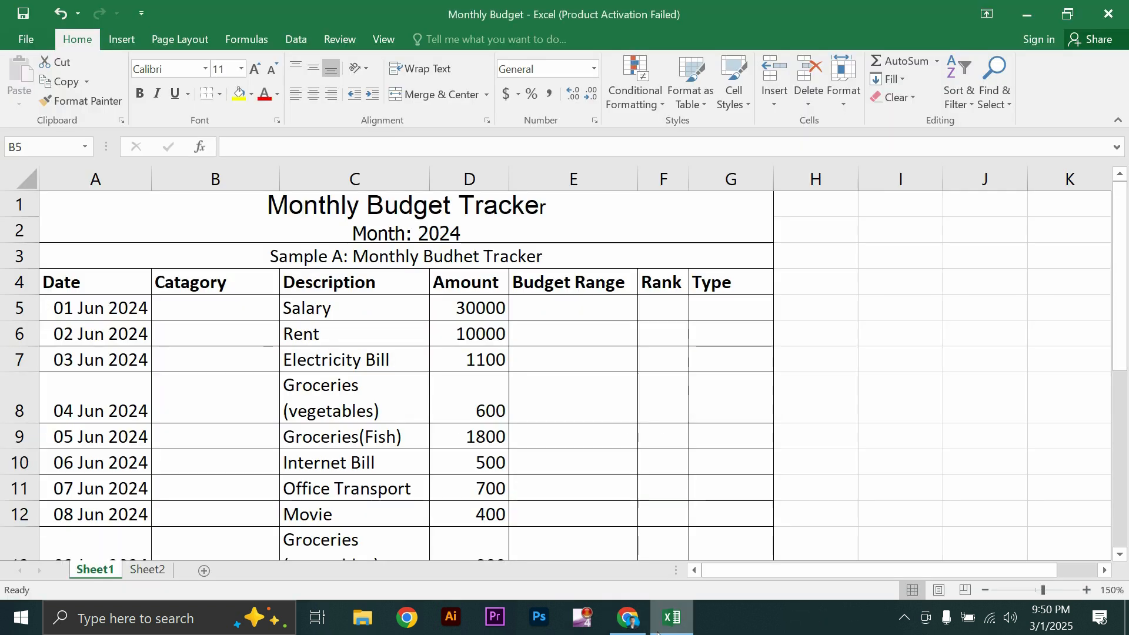
pyautogui.hscroll(2, 733, 478)
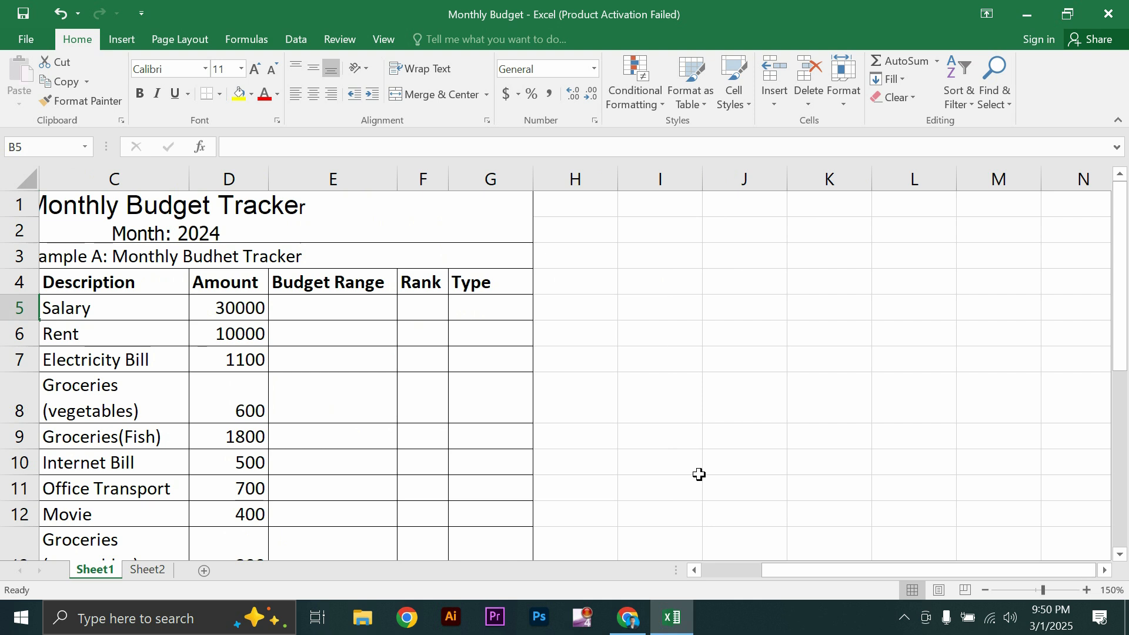
pyautogui.click(660, 461)
pyautogui.write('=')
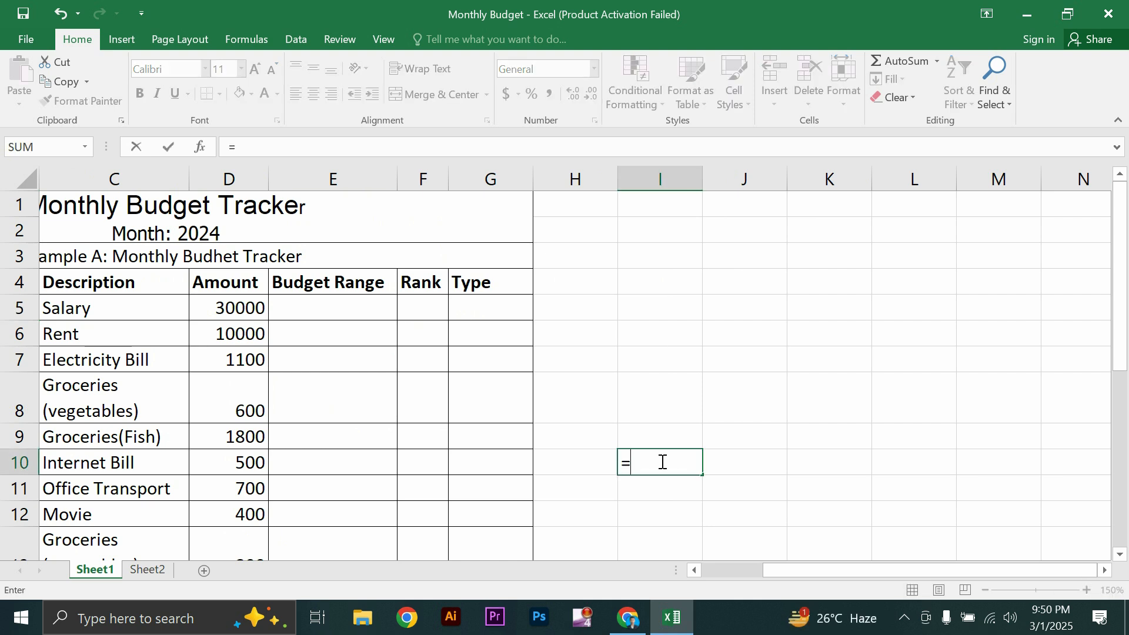
pyautogui.write('or(')
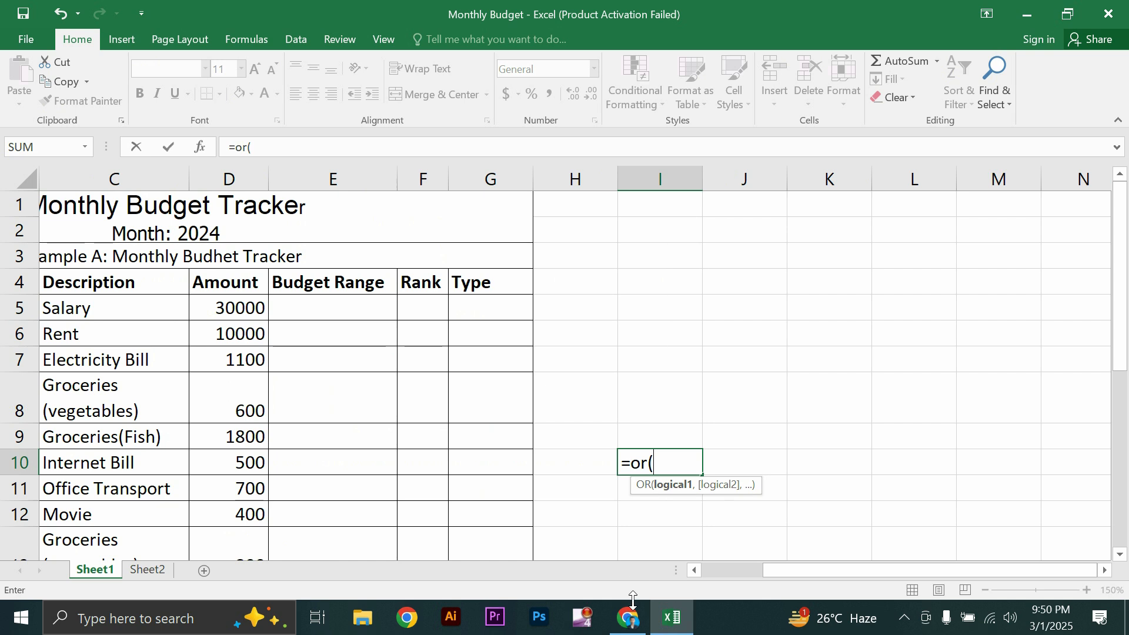
pyautogui.click(628, 617)
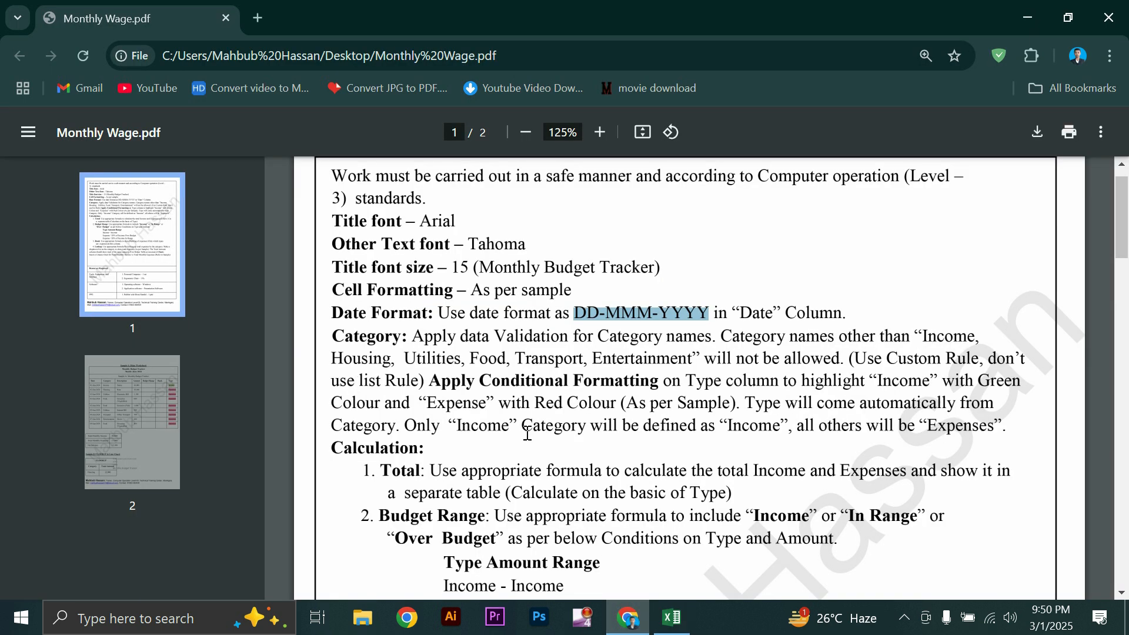
pyautogui.click(651, 617)
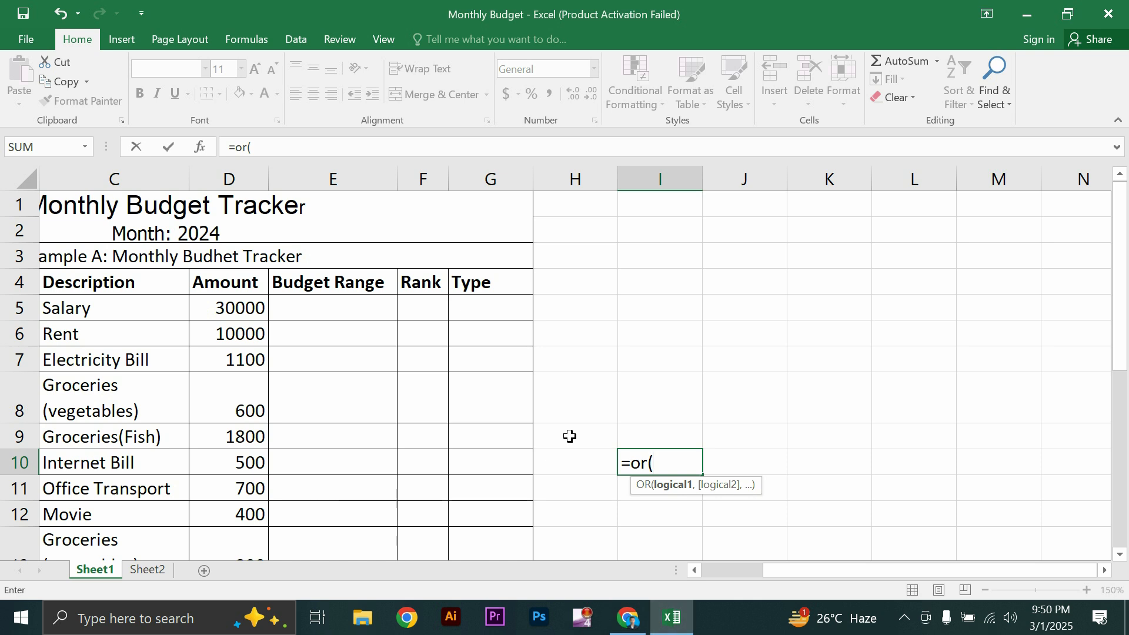
pyautogui.write('Income')
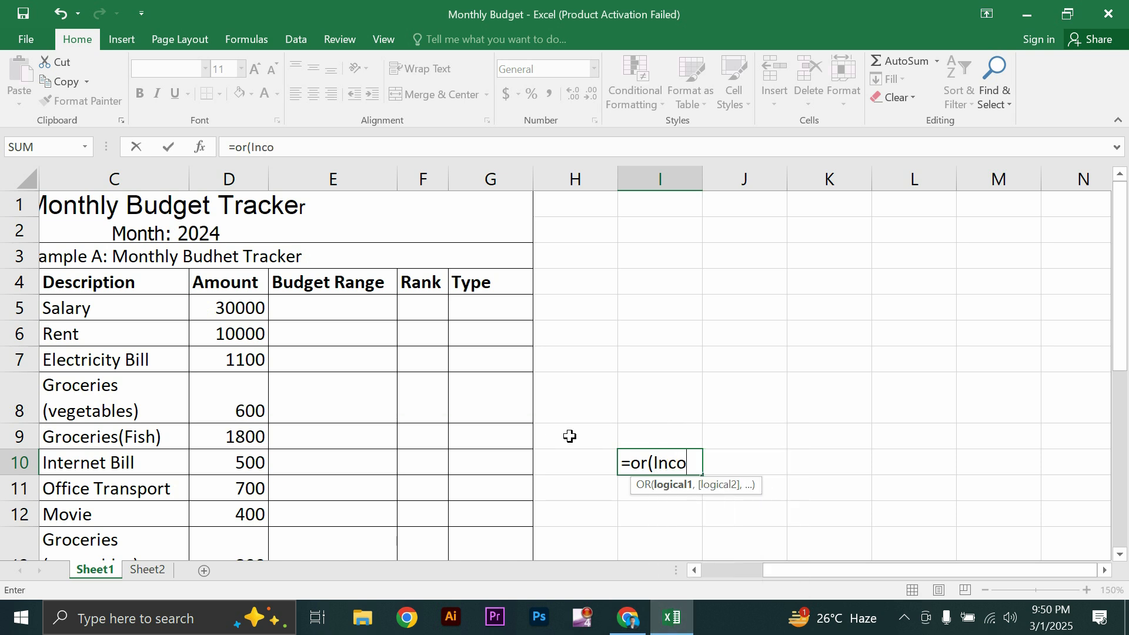
pyautogui.press('BackSpace')
pyautogui.press('BackSpace')
pyautogui.press('BackSpace')
pyautogui.press('BackSpace')
pyautogui.press('BackSpace')
pyautogui.press('BackSpace')
# Step: Make B5="Income" the first condition of the OR formula in I10, replacing the unfinished category text
pyautogui.hscroll(-2, 268, 323)
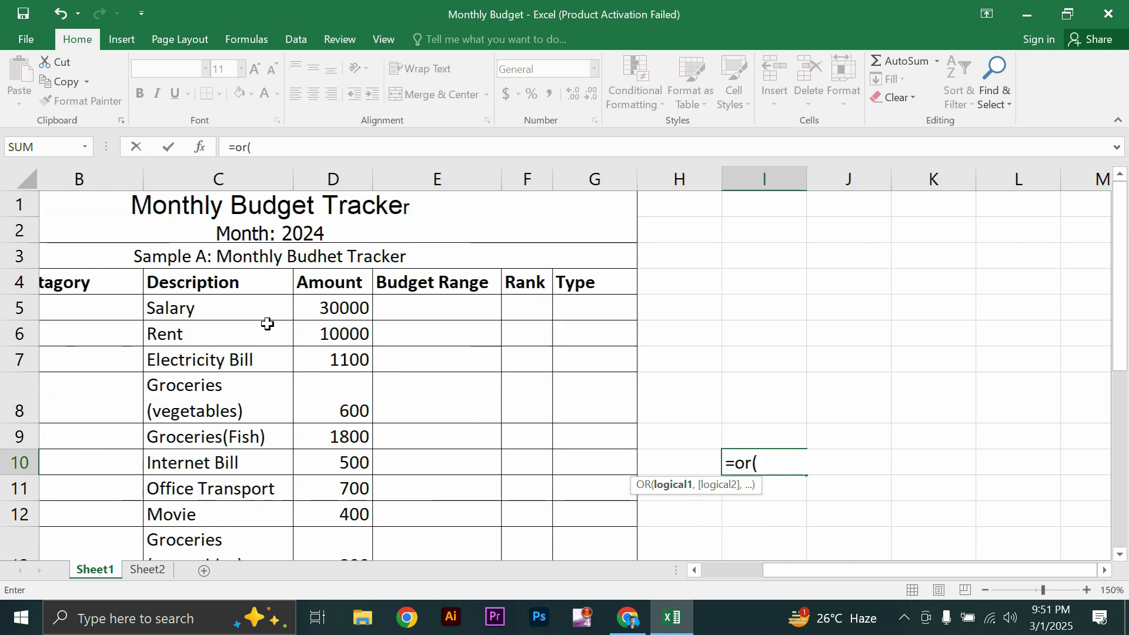
pyautogui.click(202, 314)
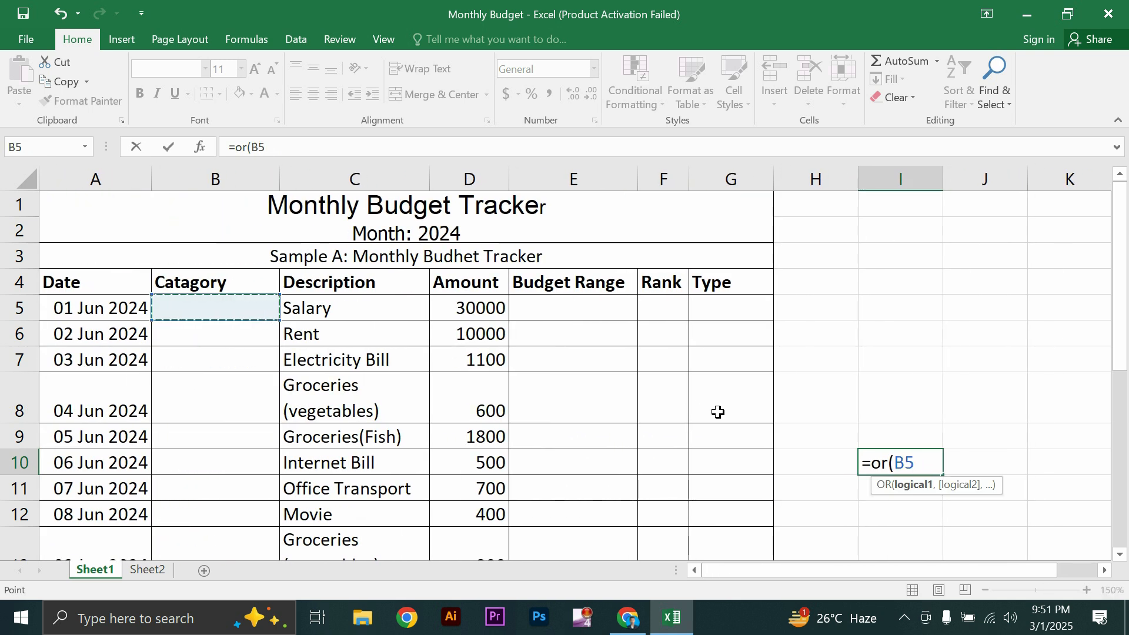
pyautogui.hscroll(1, 717, 412)
pyautogui.write('=')
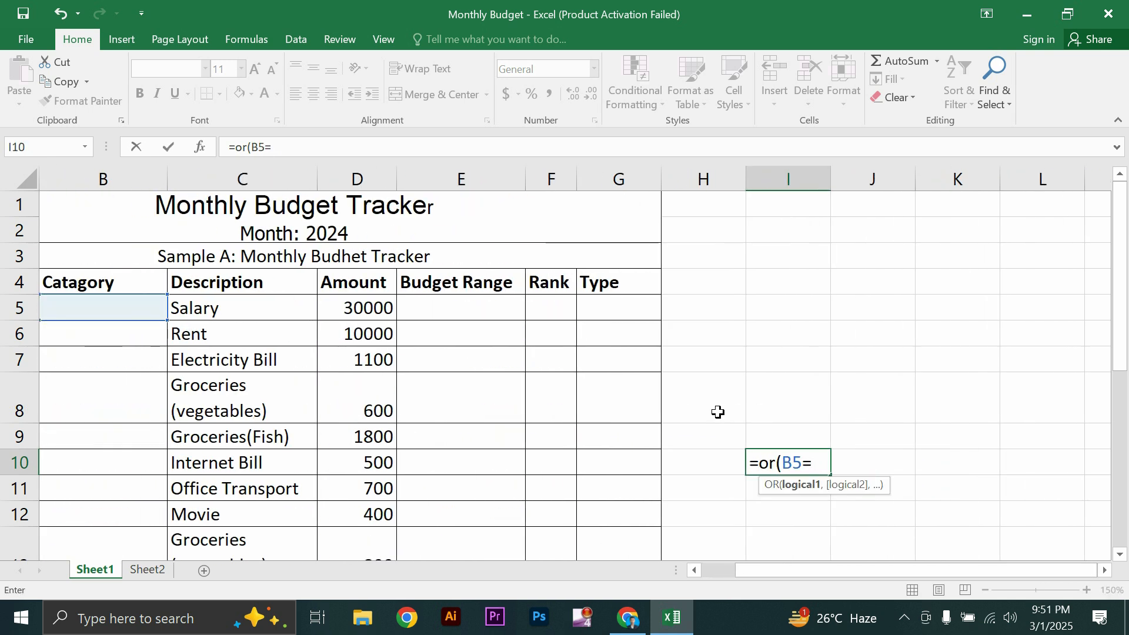
pyautogui.write('"Inc')
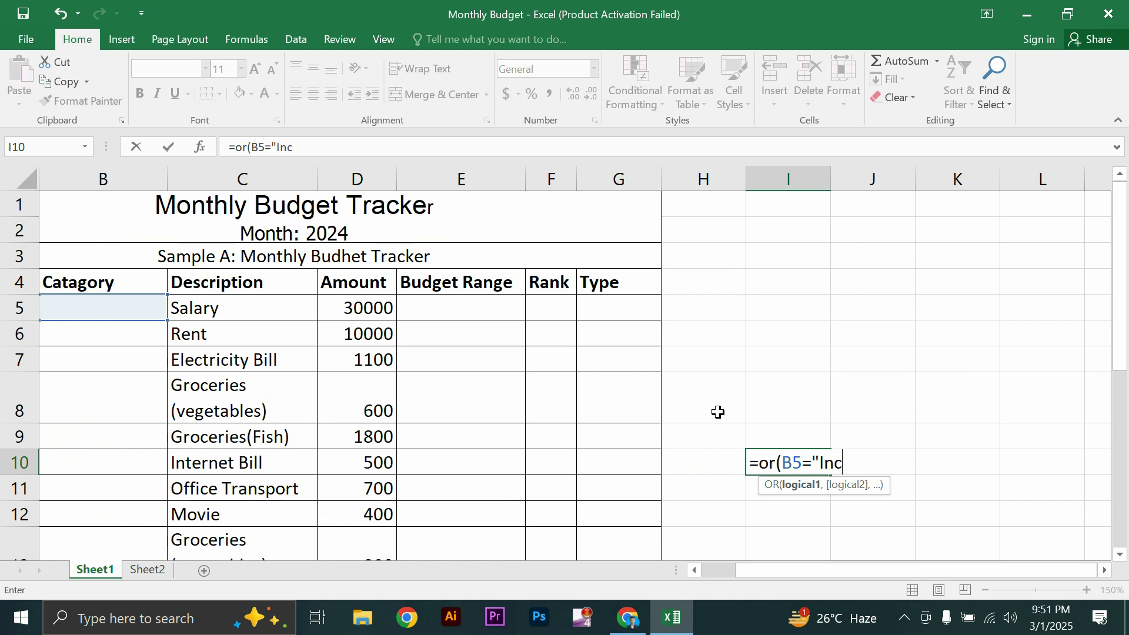
pyautogui.write('ome",')
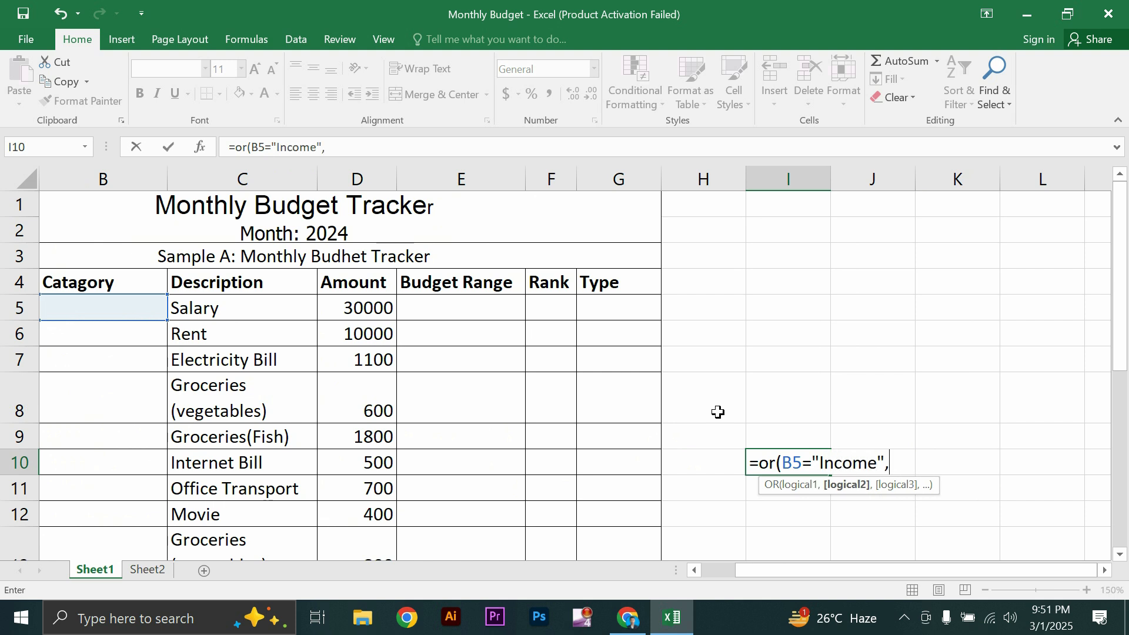
# Step: Add B5="Utilities" as the second condition of the OR formula in I10
pyautogui.click(143, 311)
pyautogui.write('="Utilities')
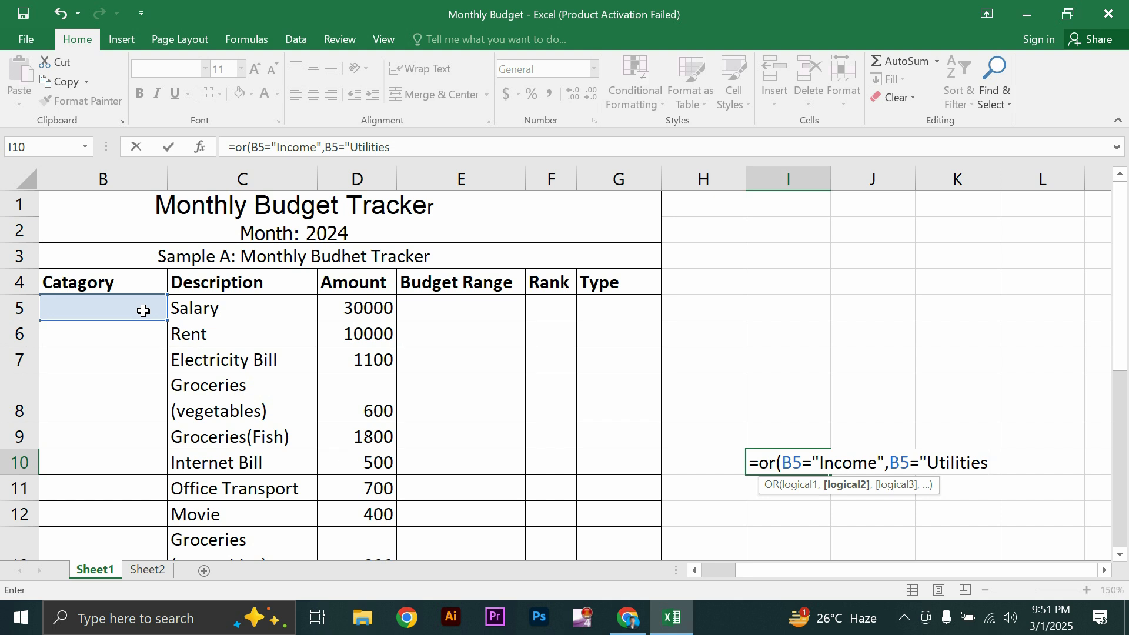
pyautogui.write('",')
# Step: Add B5="Housing" as the third condition of the OR formula, checking the allowed category names in the PDF
pyautogui.click(143, 311)
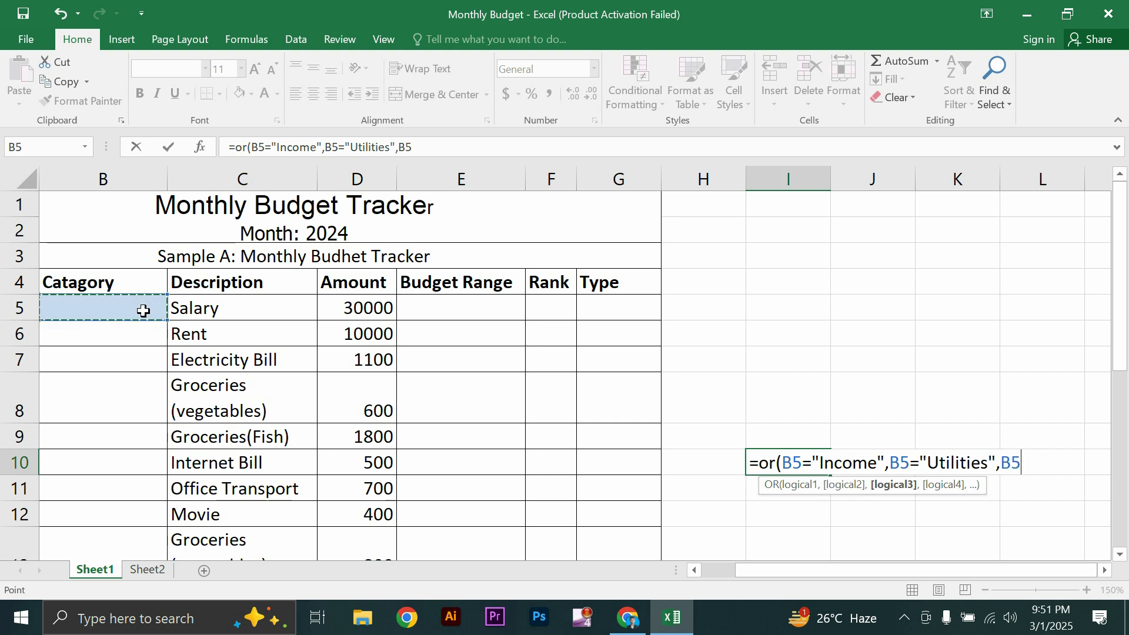
pyautogui.click(421, 149)
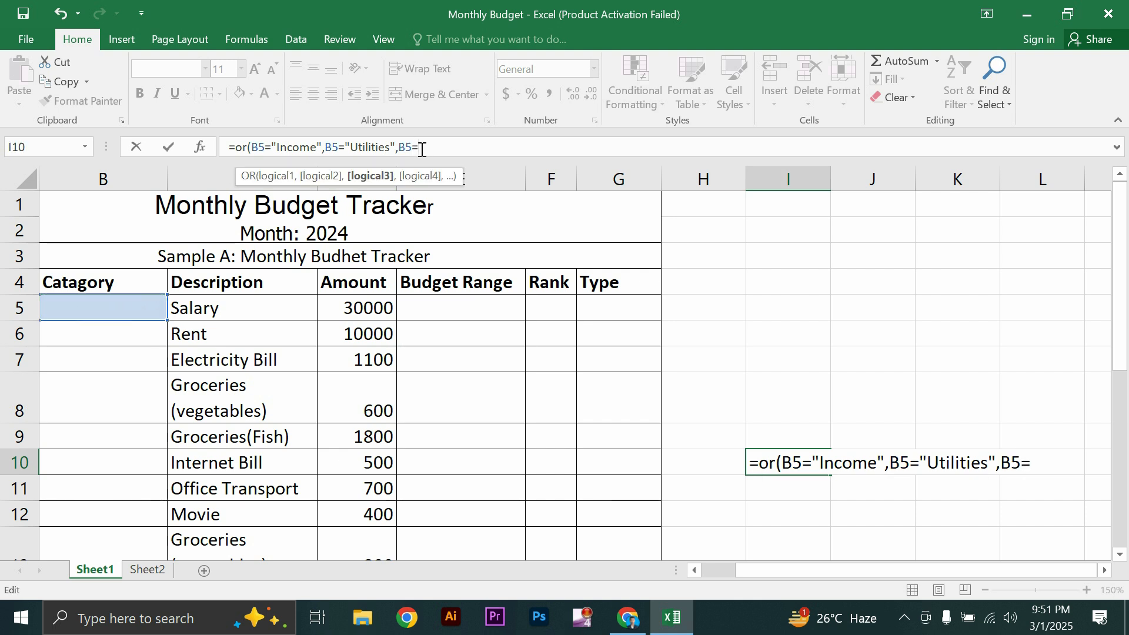
pyautogui.click(629, 620)
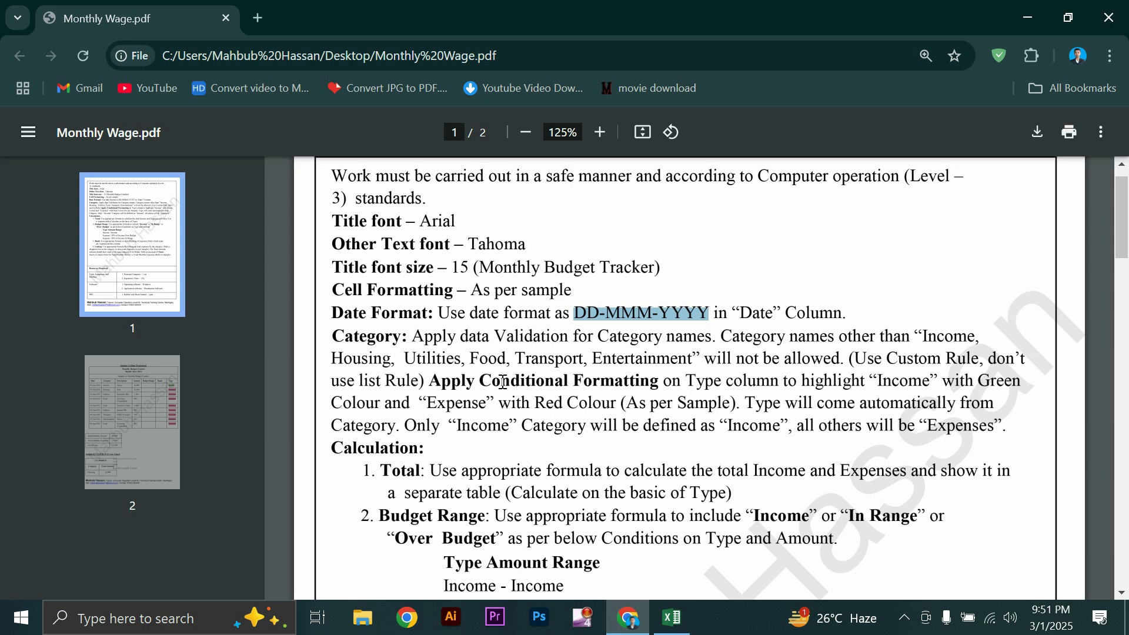
pyautogui.click(672, 617)
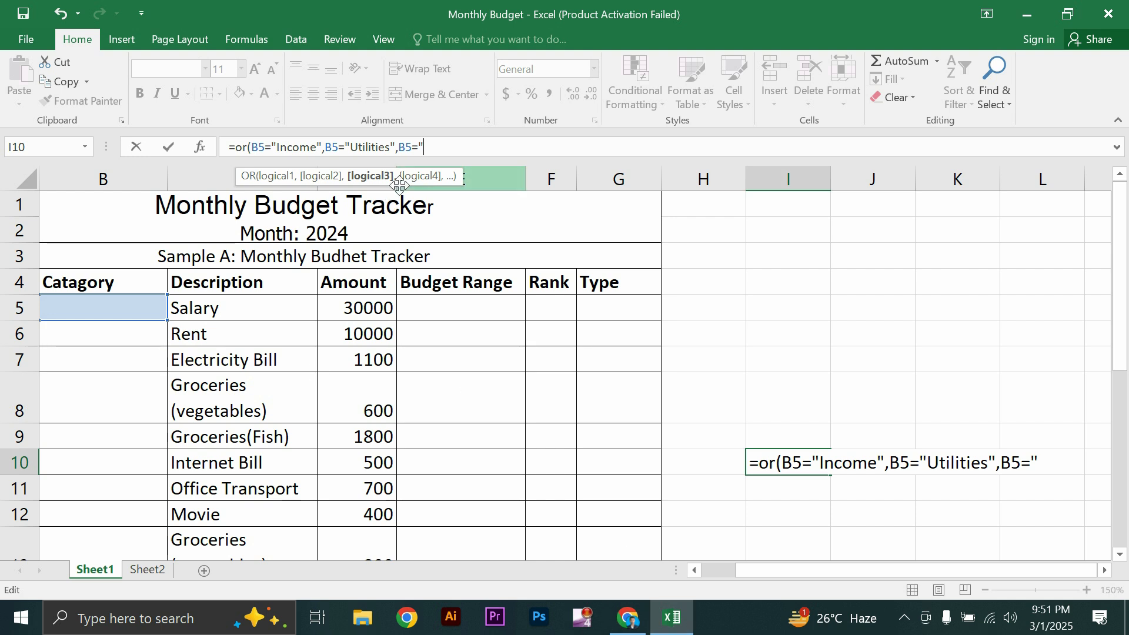
pyautogui.write('Housin')
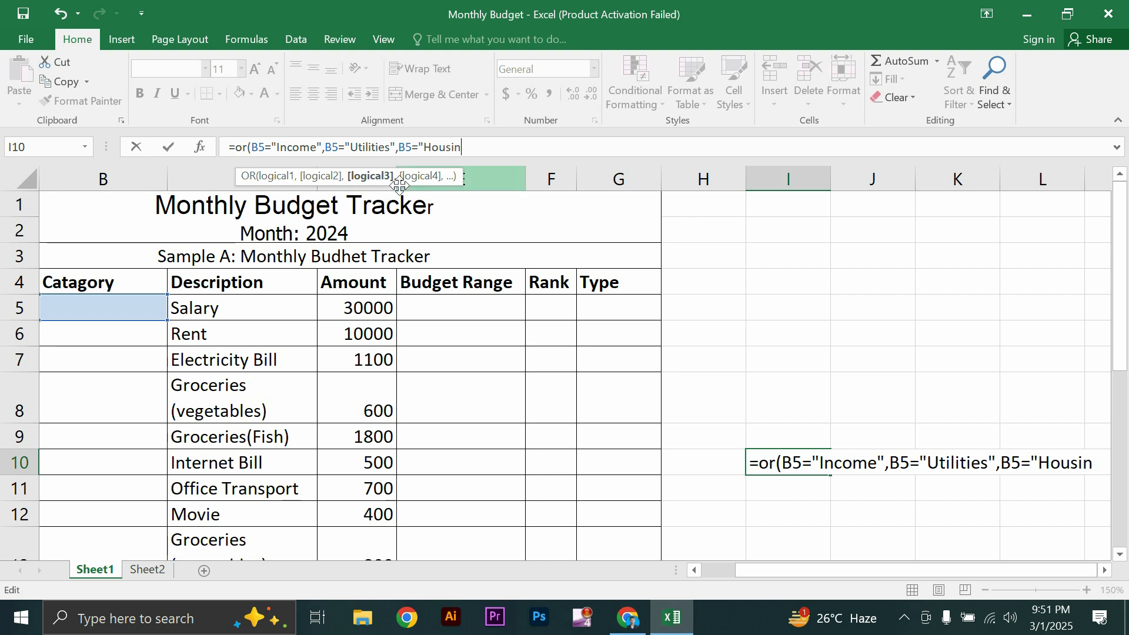
pyautogui.write('g",')
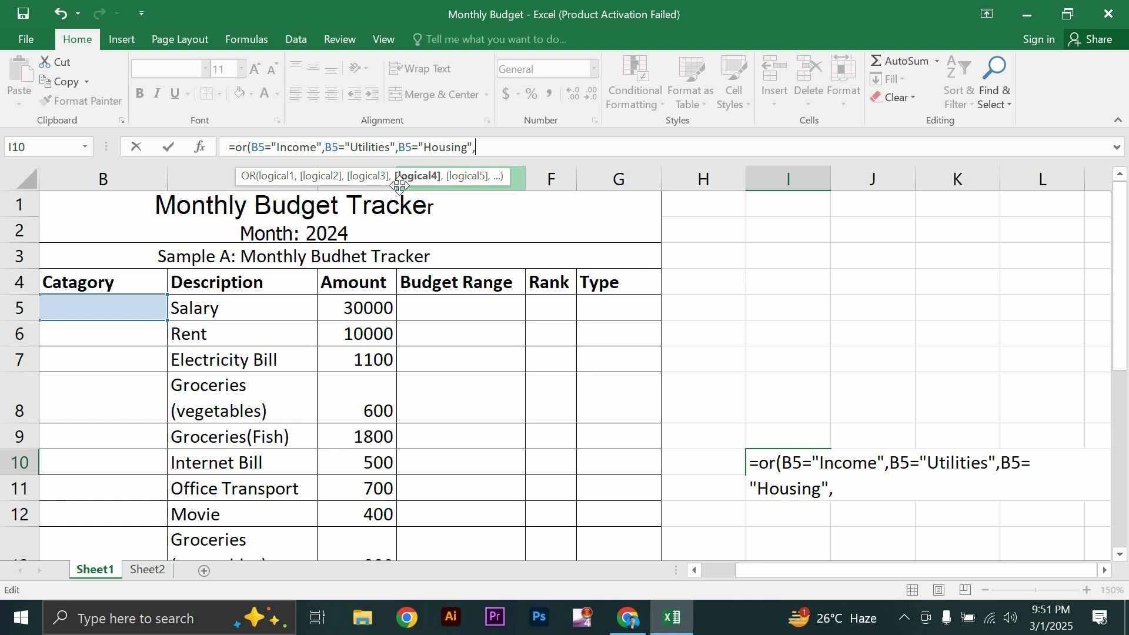
# Step: Add B5="Food" as the fourth condition of the OR formula in I10
pyautogui.click(101, 306)
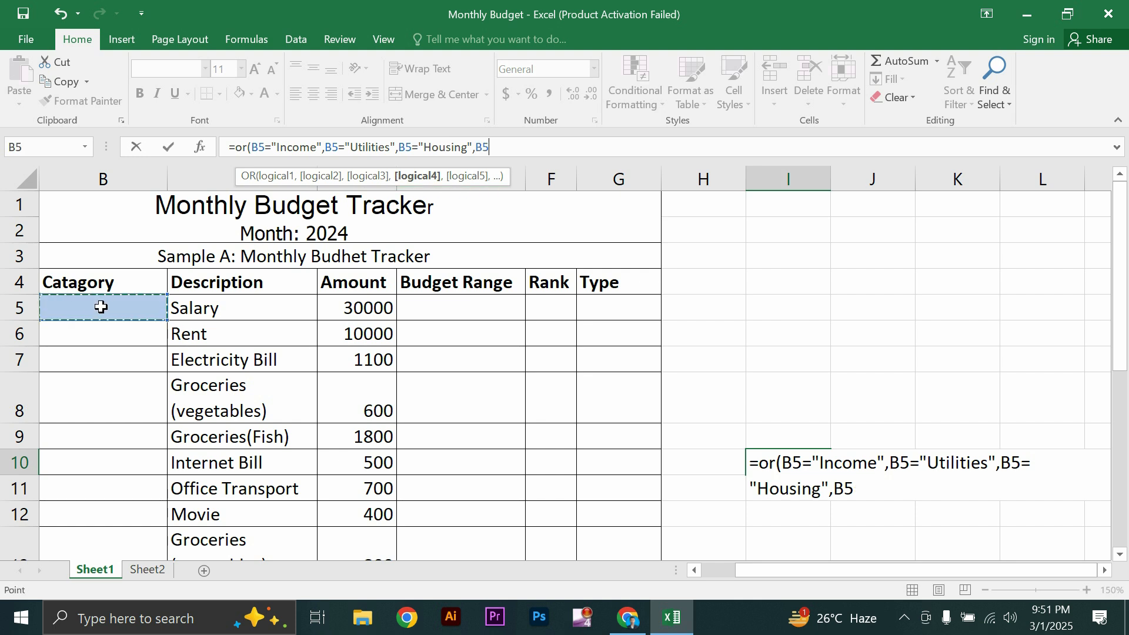
pyautogui.write('="G')
pyautogui.press('BackSpace')
pyautogui.write('Foo')
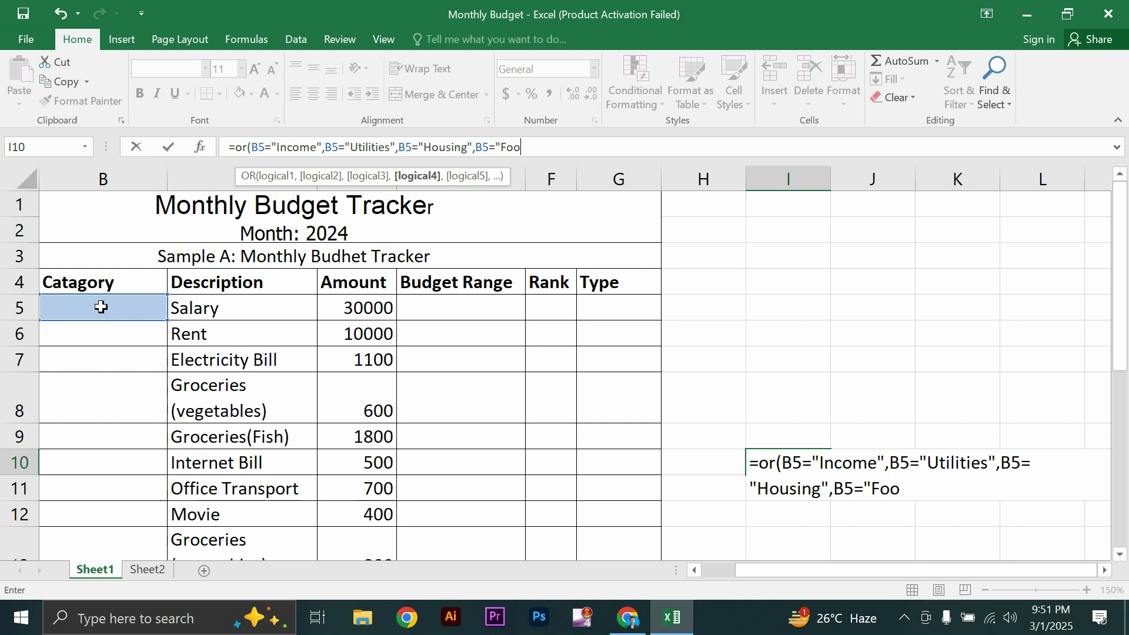
pyautogui.write('d",')
# Step: Add B5="Transport" as the fifth condition of the OR formula, checking the remaining category names in the PDF
pyautogui.click(101, 306)
pyautogui.write('=')
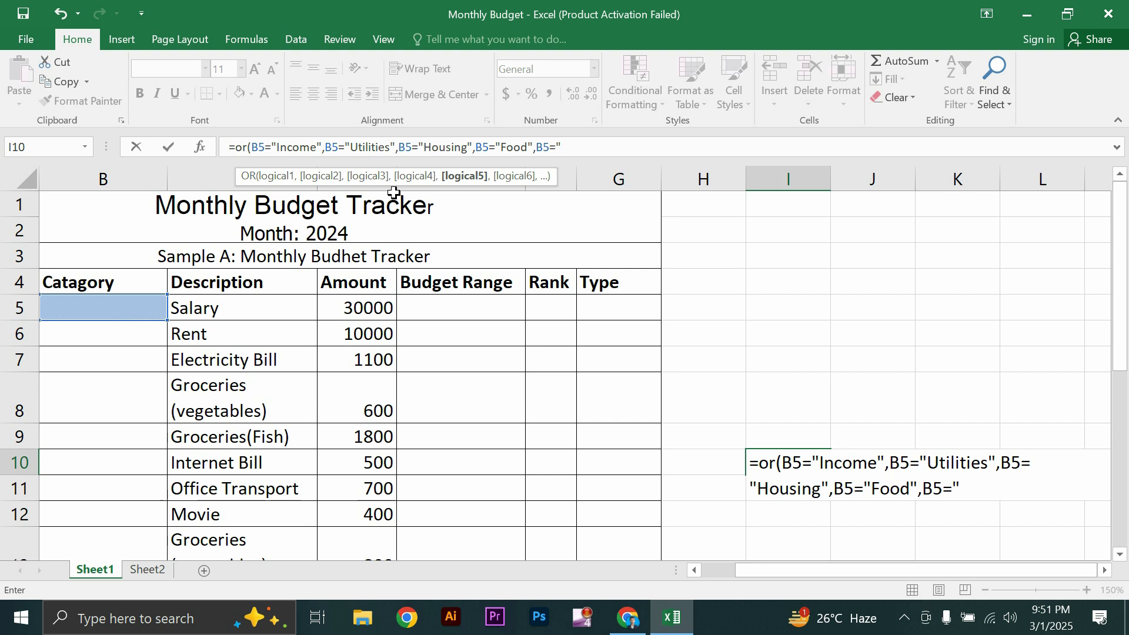
pyautogui.click(629, 628)
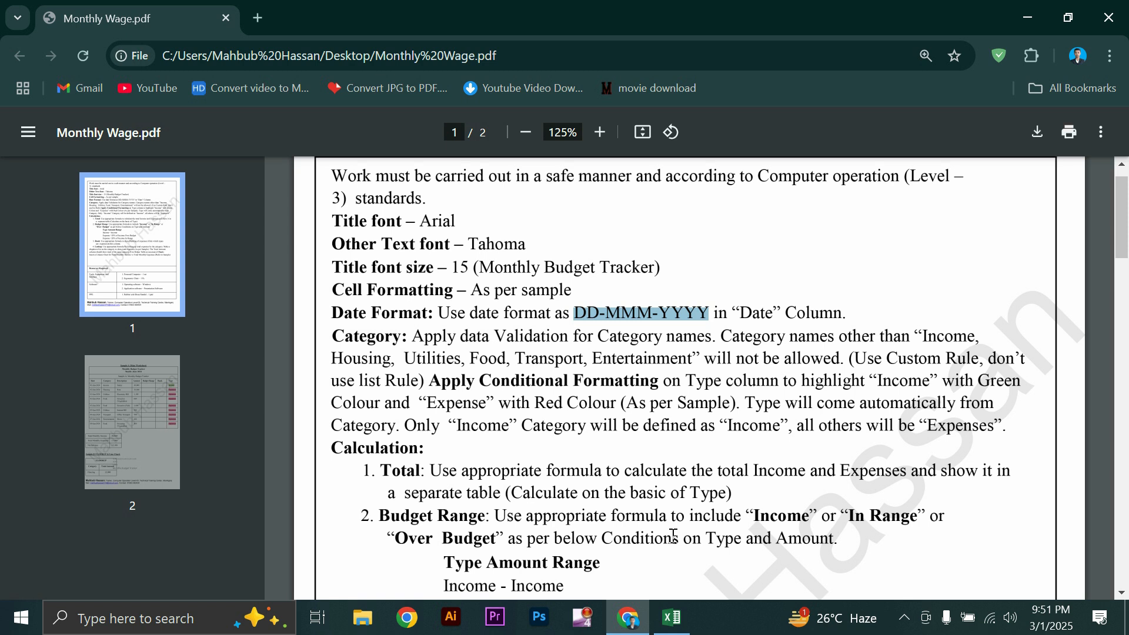
pyautogui.click(671, 617)
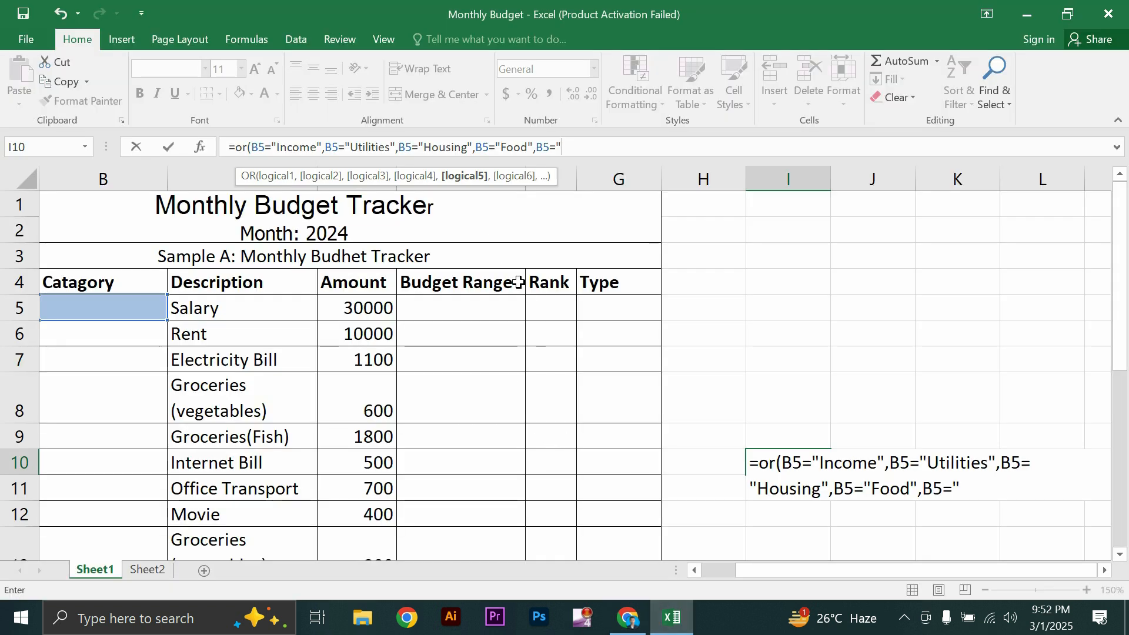
pyautogui.write('E')
pyautogui.press('BackSpace')
pyautogui.write('Transport",')
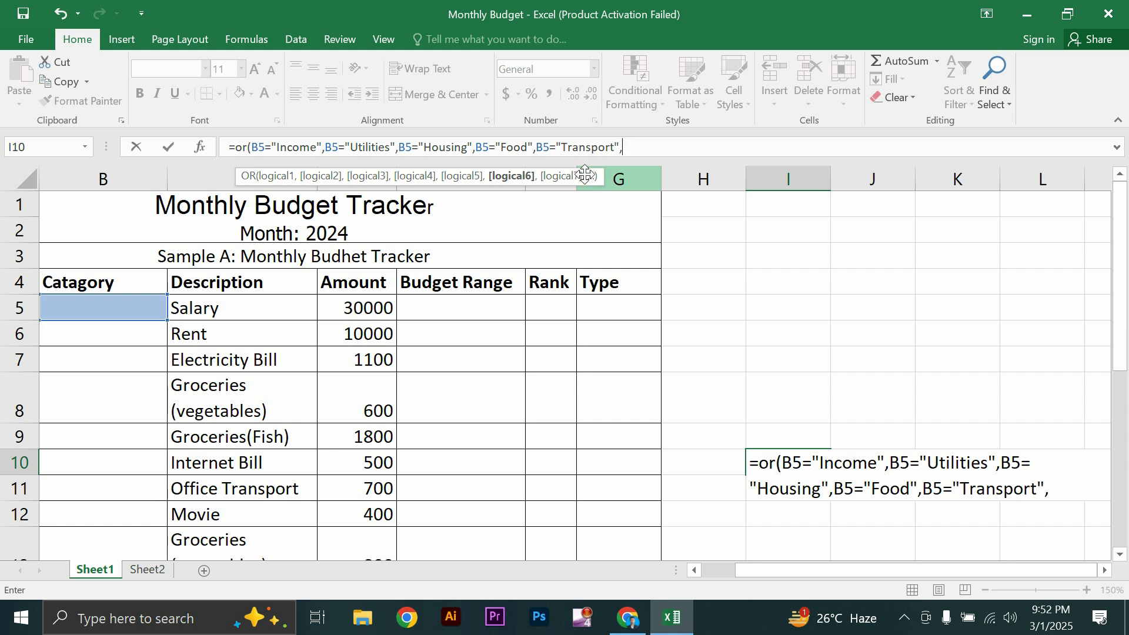
# Step: Add B5="Entertainment" as the last condition and close the OR formula's parenthesis
pyautogui.click(136, 299)
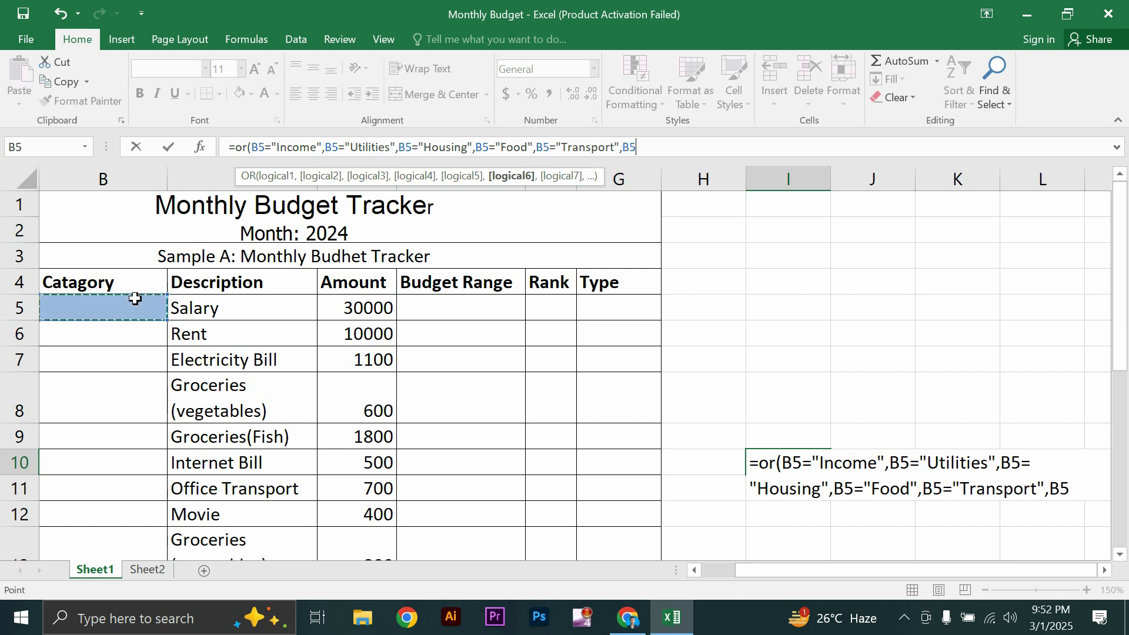
pyautogui.write('="')
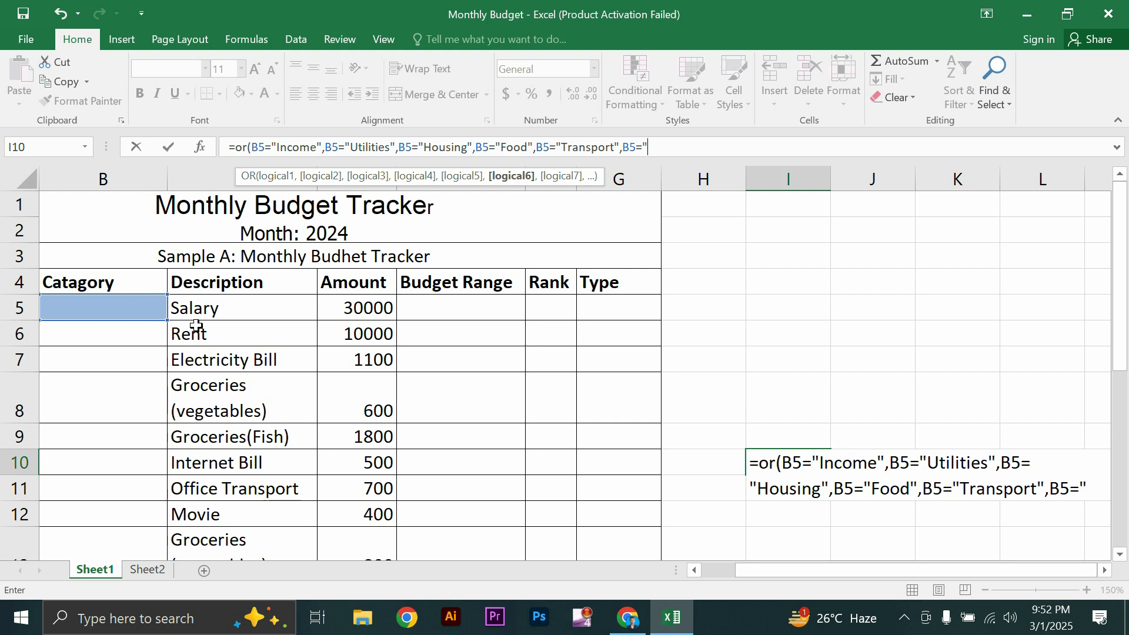
pyautogui.write('Entertainment"')
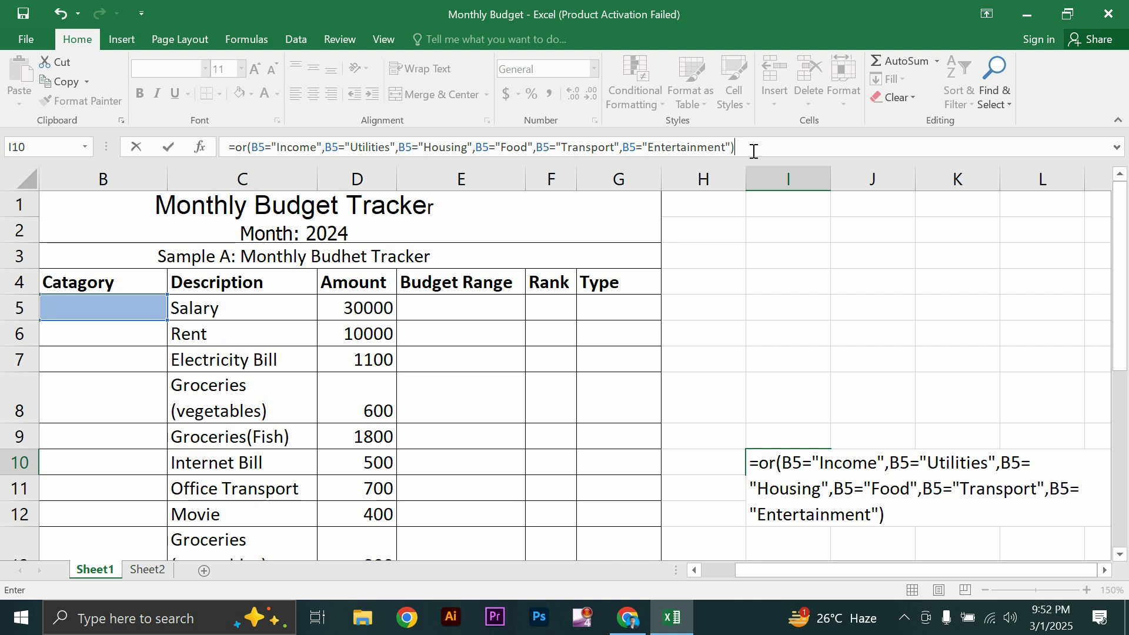
# Step: Copy the complete OR formula to the clipboard and clear it from cell I10
pyautogui.moveTo(753, 151); pyautogui.dragTo(226, 151)
pyautogui.press('BackSpace')
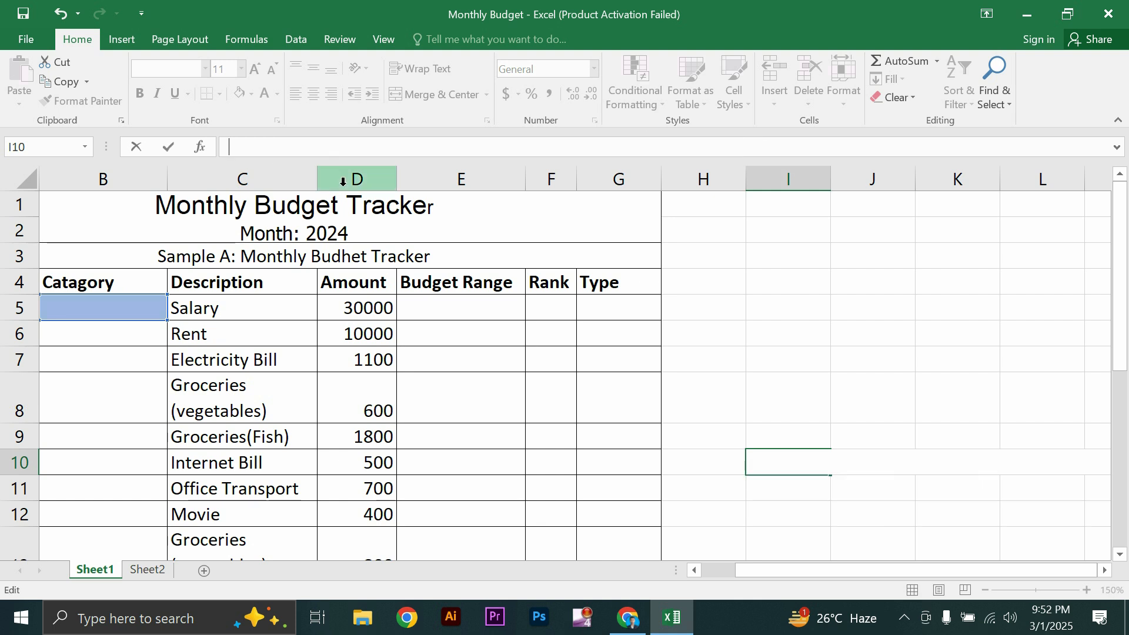
pyautogui.press('Return')
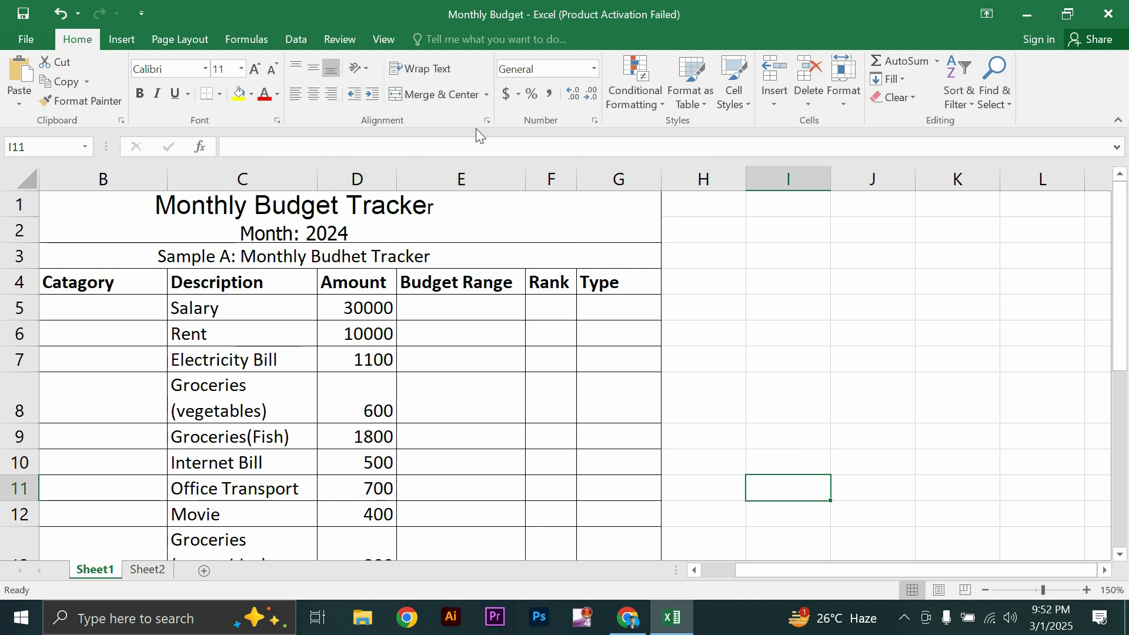
# Step: Apply Custom data validation to the Category cells B5:B13, using the copied OR formula as the rule
pyautogui.moveTo(196, 307); pyautogui.dragTo(216, 557)
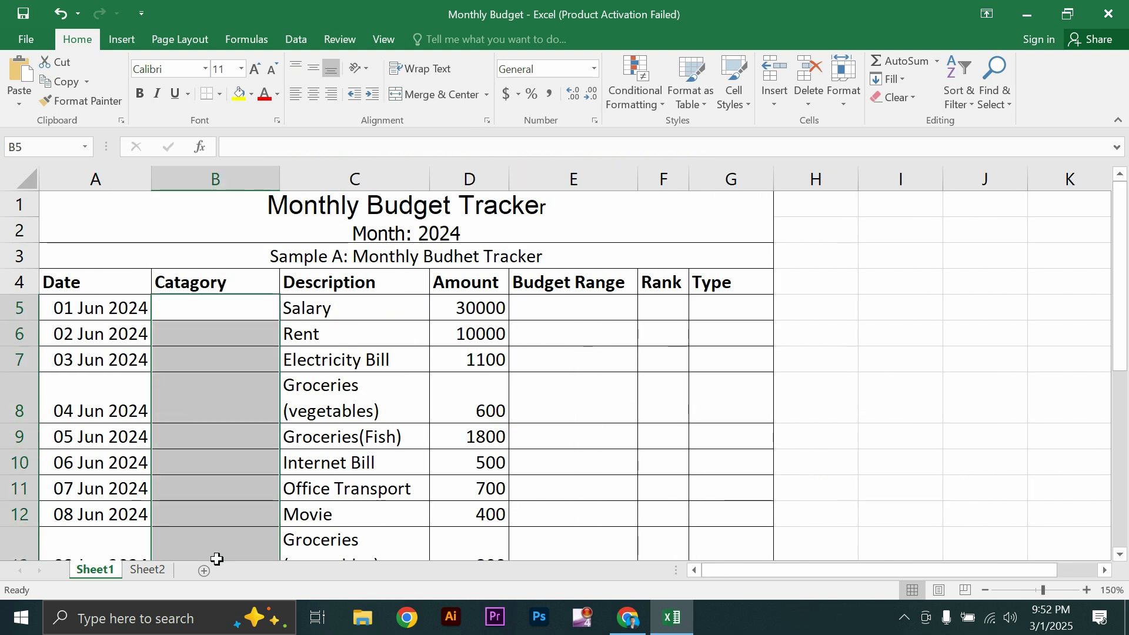
pyautogui.click(986, 590)
pyautogui.scroll(-1, 441, 461)
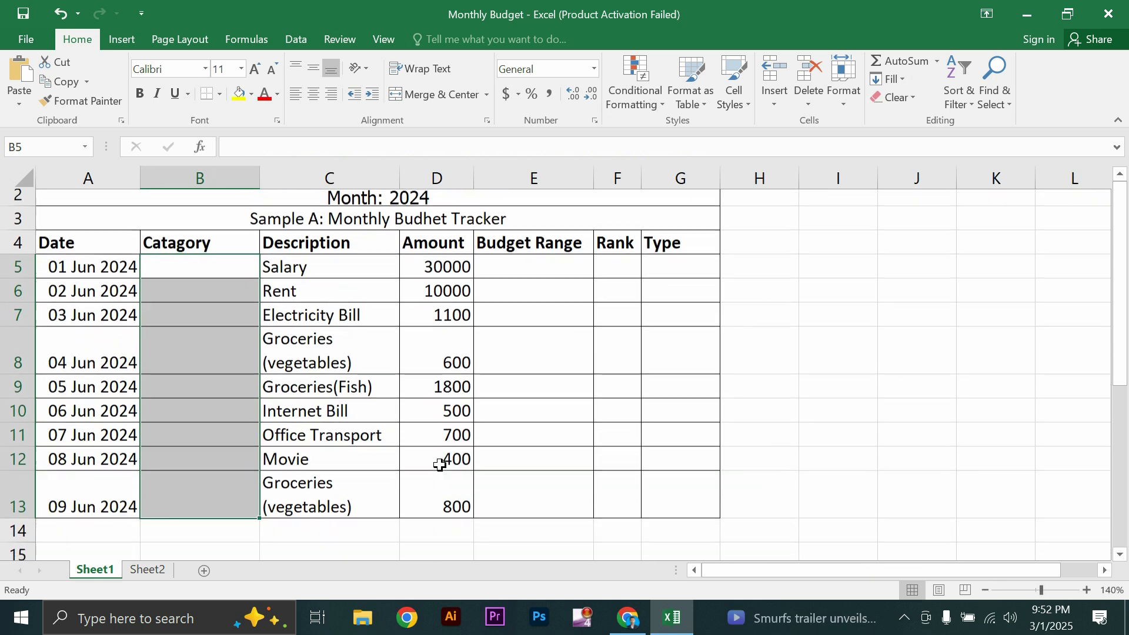
pyautogui.scroll(1, 439, 464)
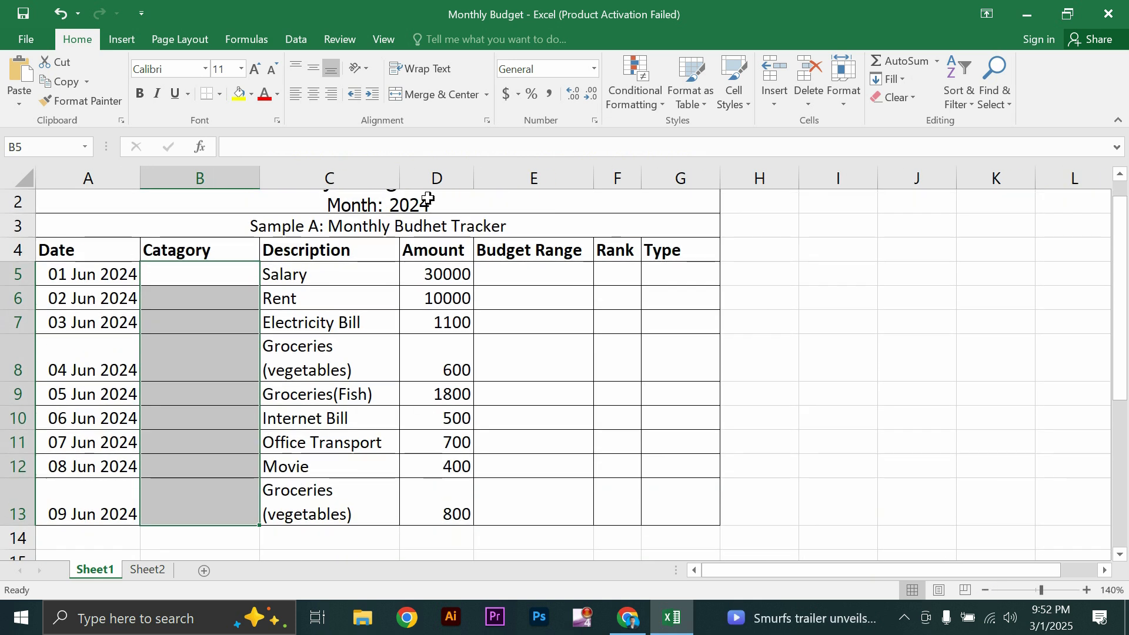
pyautogui.click(288, 41)
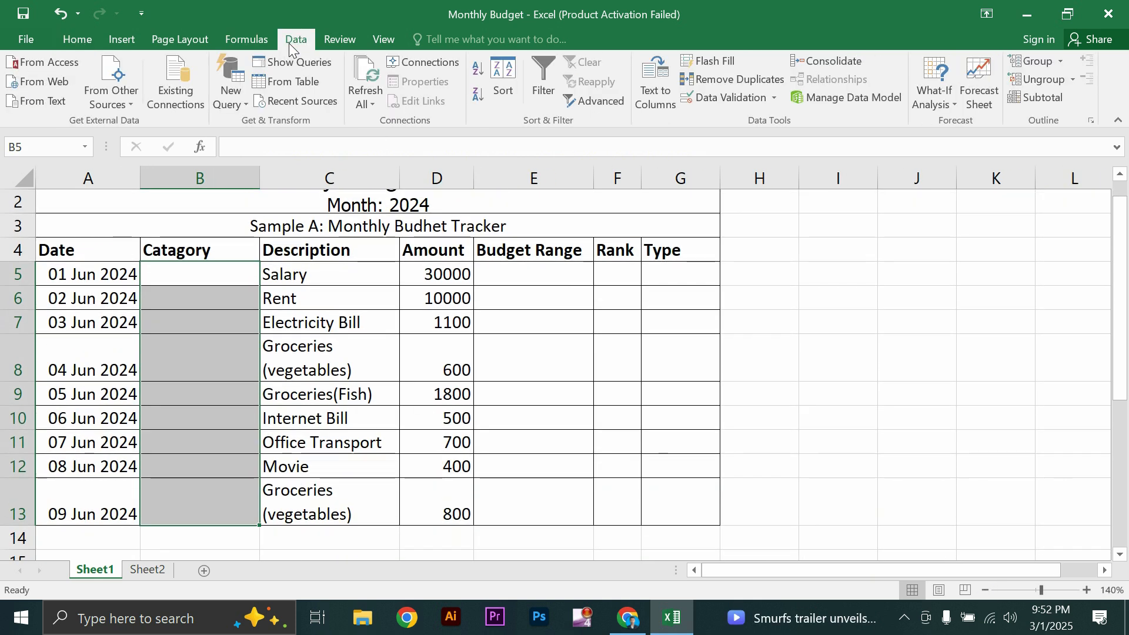
pyautogui.click(718, 97)
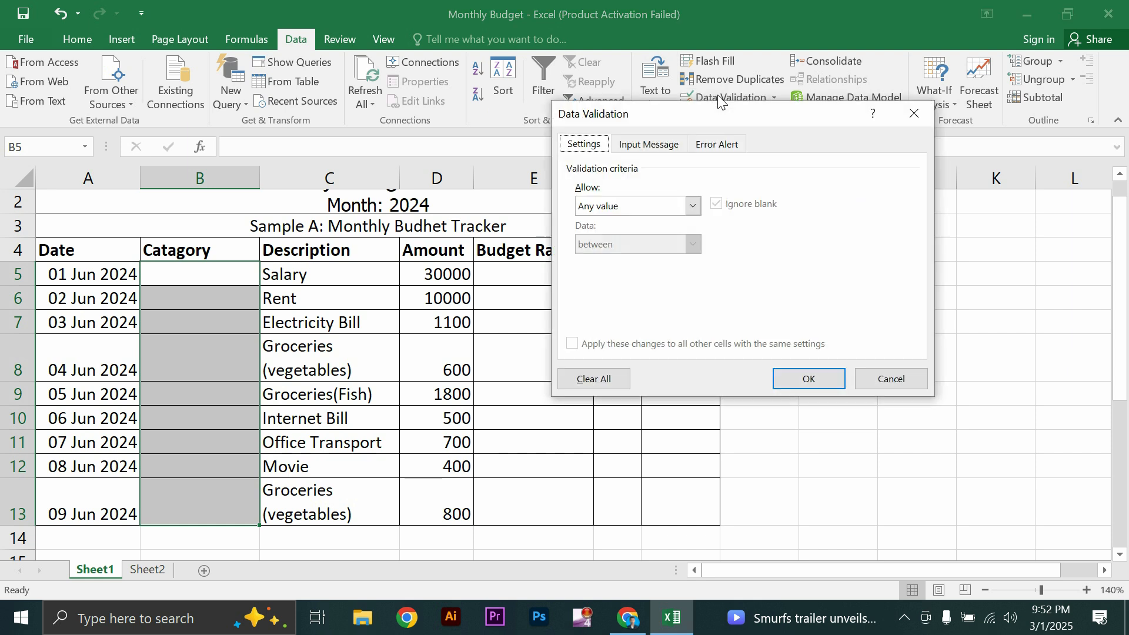
pyautogui.click(693, 207)
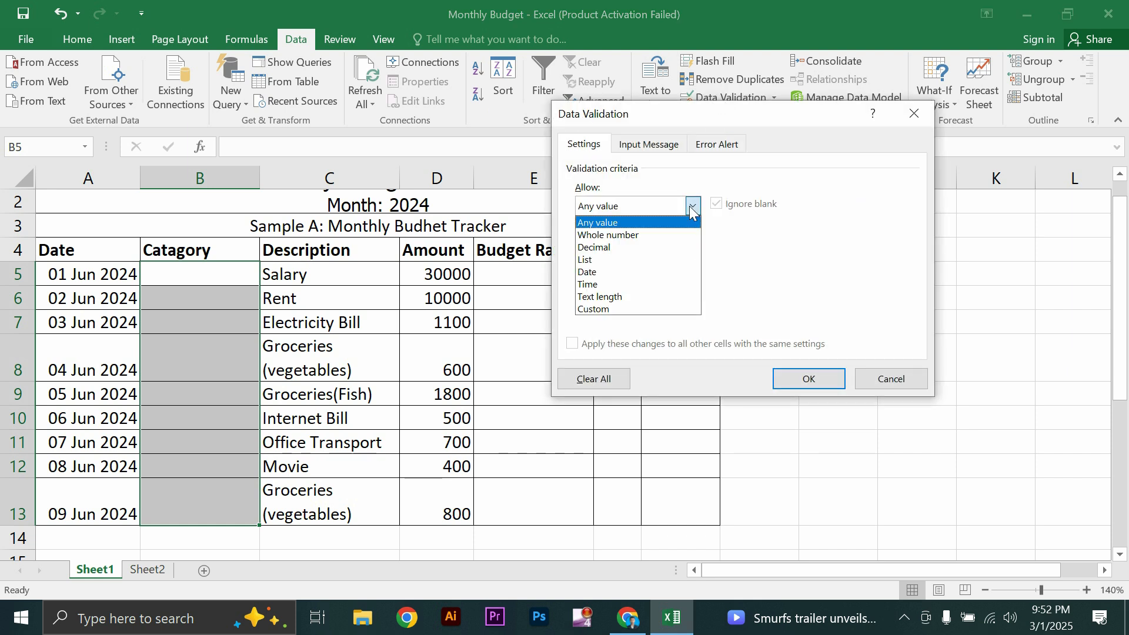
pyautogui.click(600, 310)
pyautogui.click(644, 280)
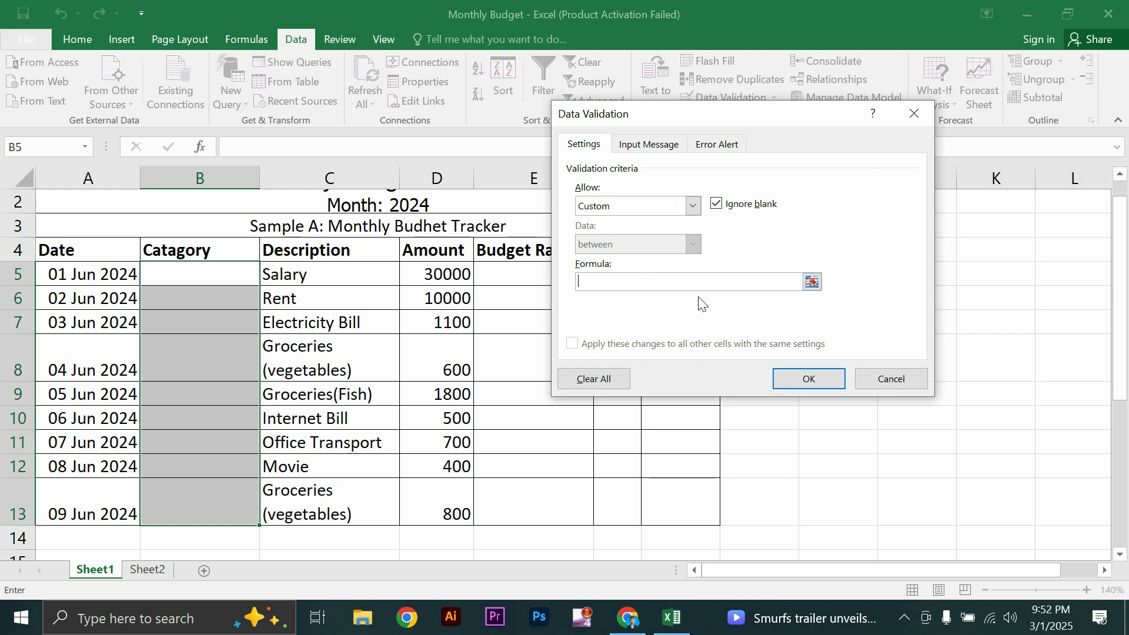
pyautogui.hotkey('ctrl', 'v')
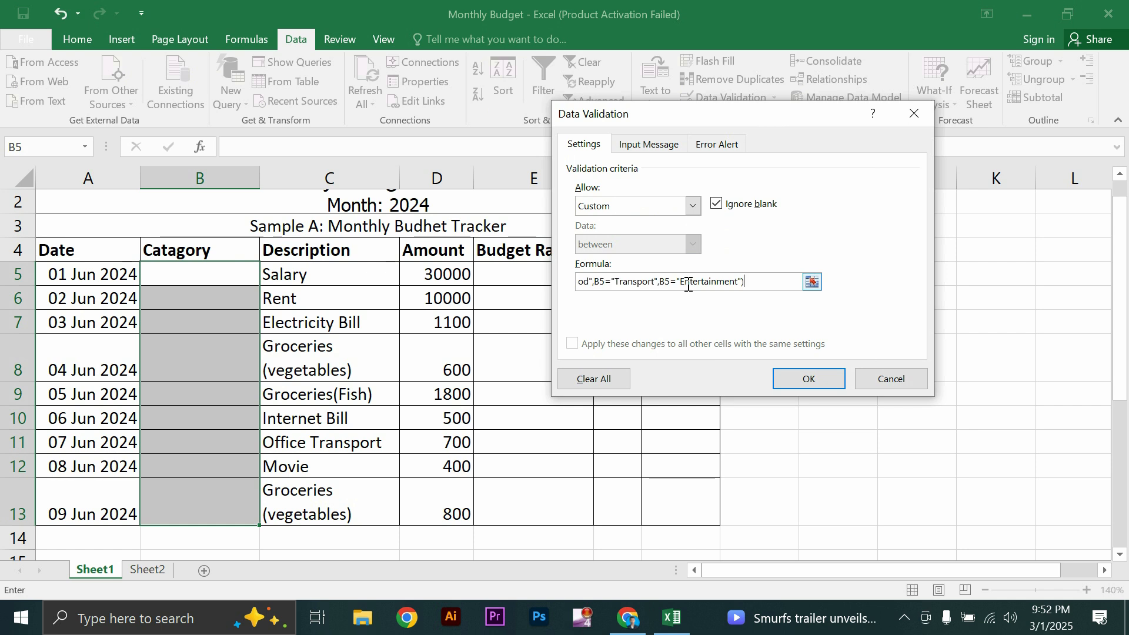
pyautogui.click(817, 380)
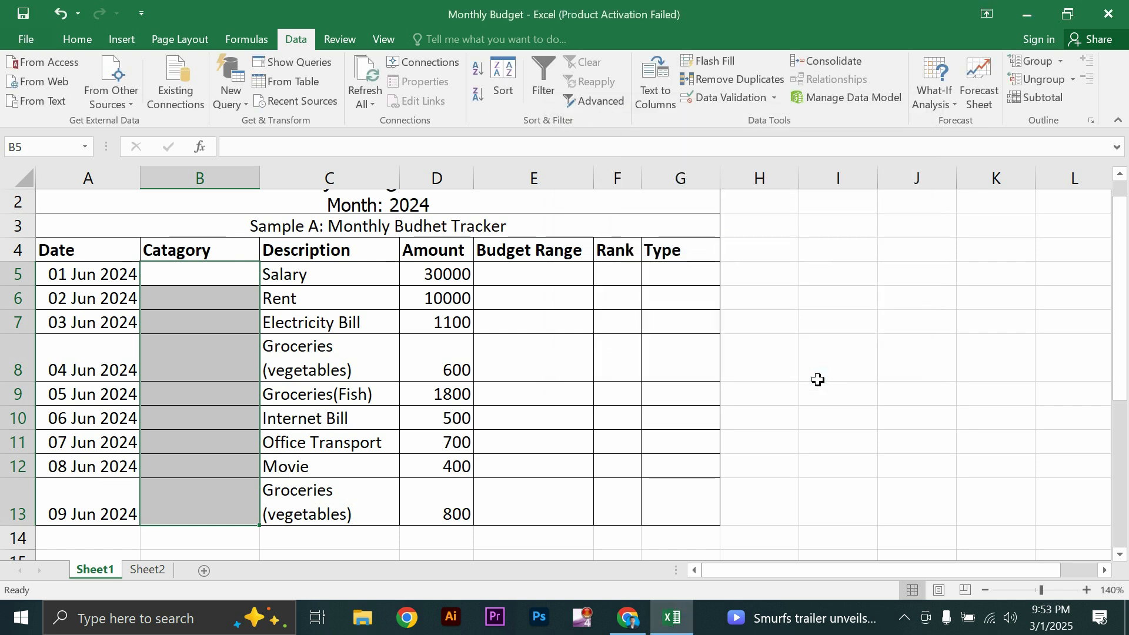
# Step: Enter Income as the category for the Salary row in cell B5
pyautogui.click(187, 274)
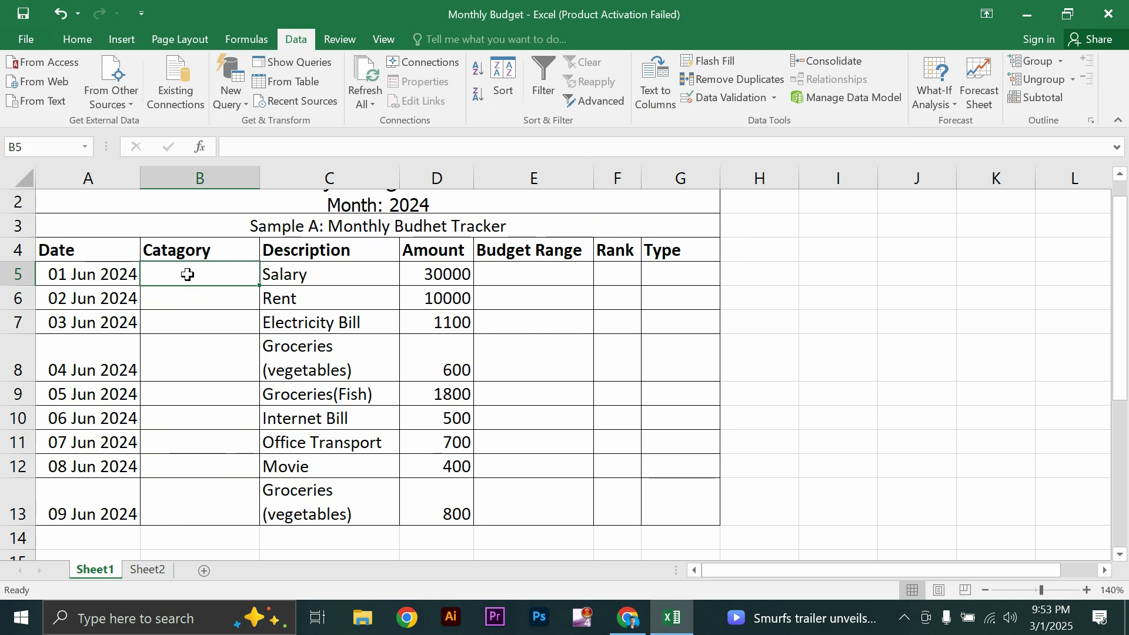
pyautogui.write('Income')
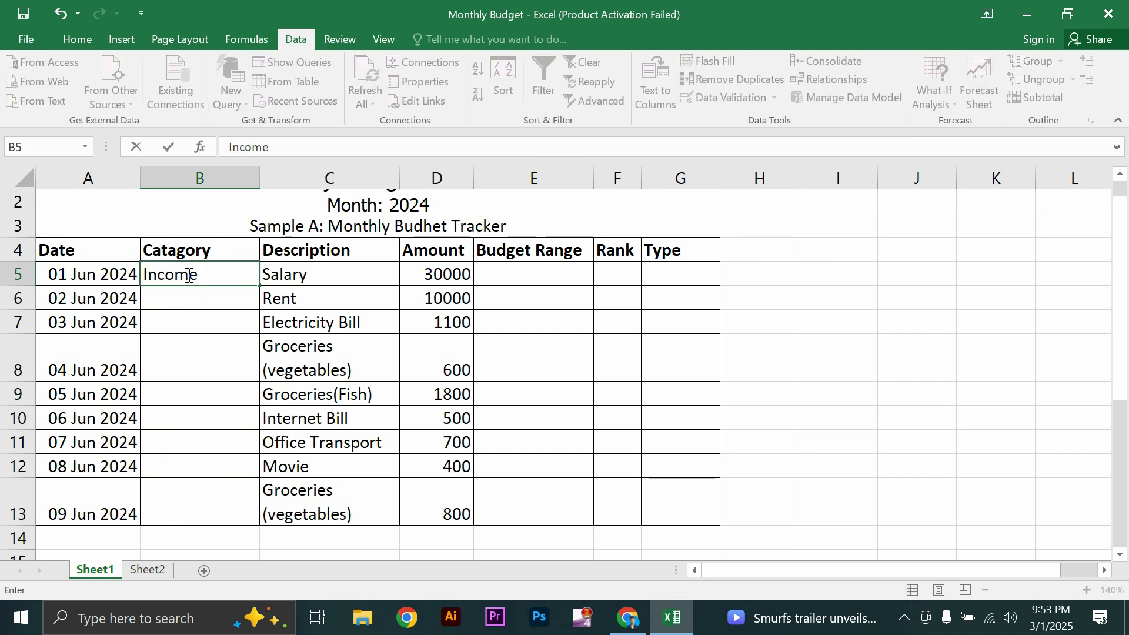
pyautogui.press('Return')
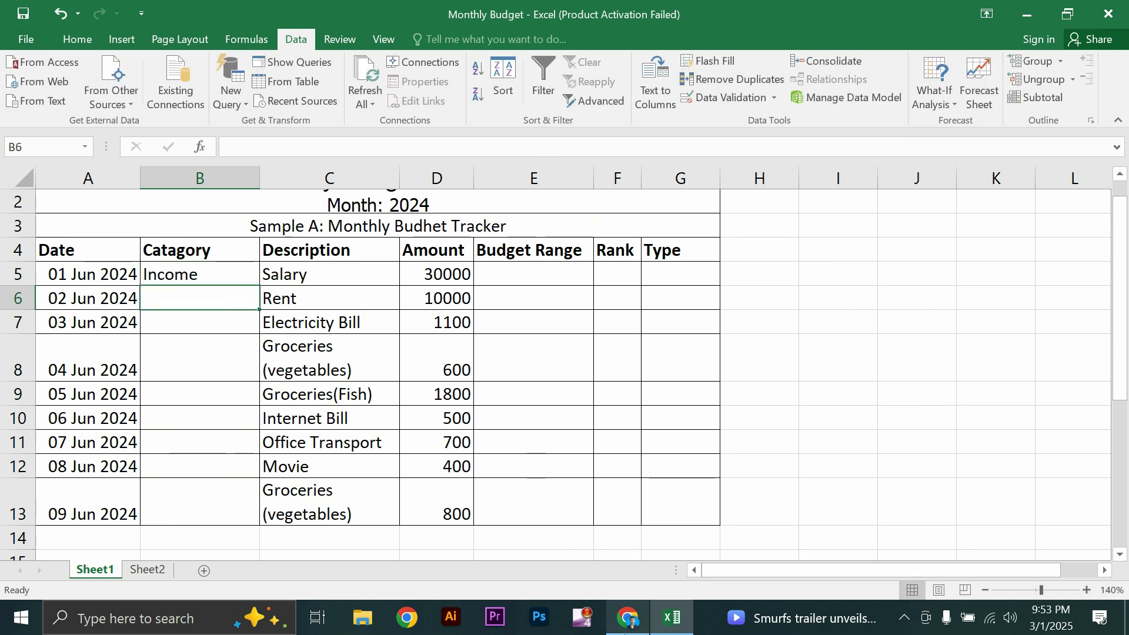
# Step: Check the categories in the Monthly Wage PDF's sample table and enter Housing for Rent in B6 and Utilities for Electricity Bill in B7
pyautogui.click(627, 618)
pyautogui.scroll(-15, 547, 462)
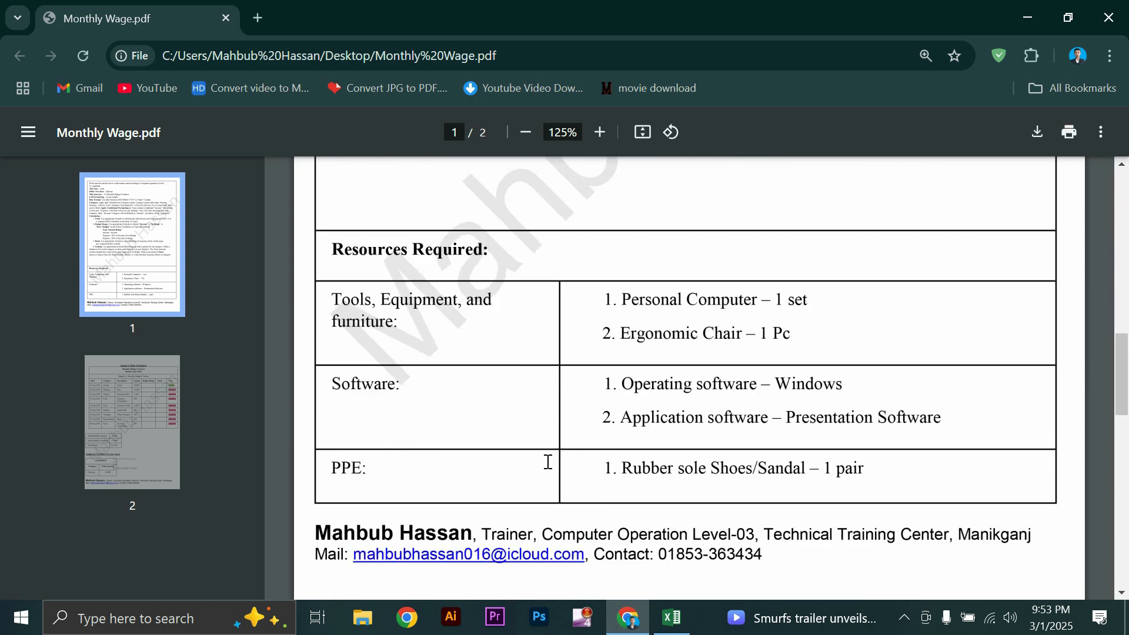
pyautogui.scroll(1, 547, 462)
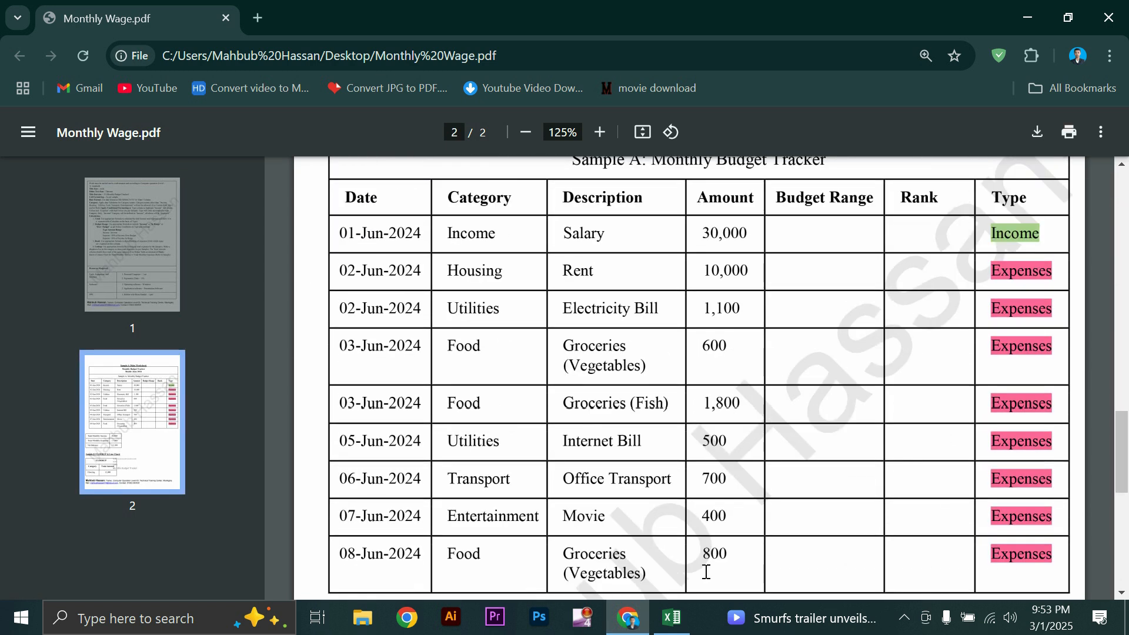
pyautogui.click(675, 630)
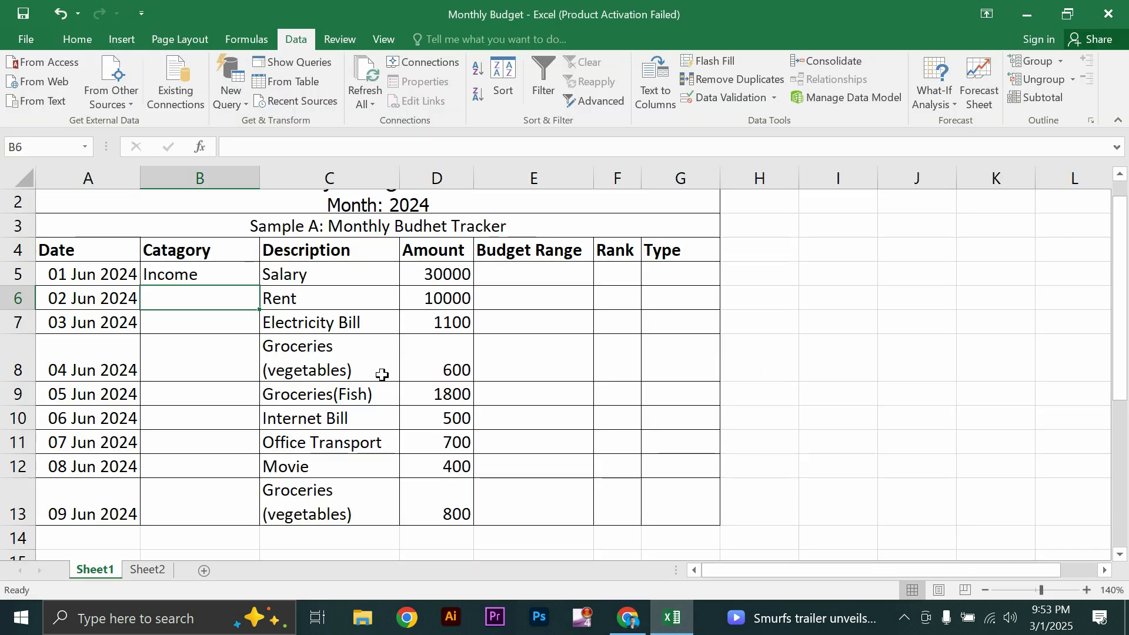
pyautogui.write('Housing')
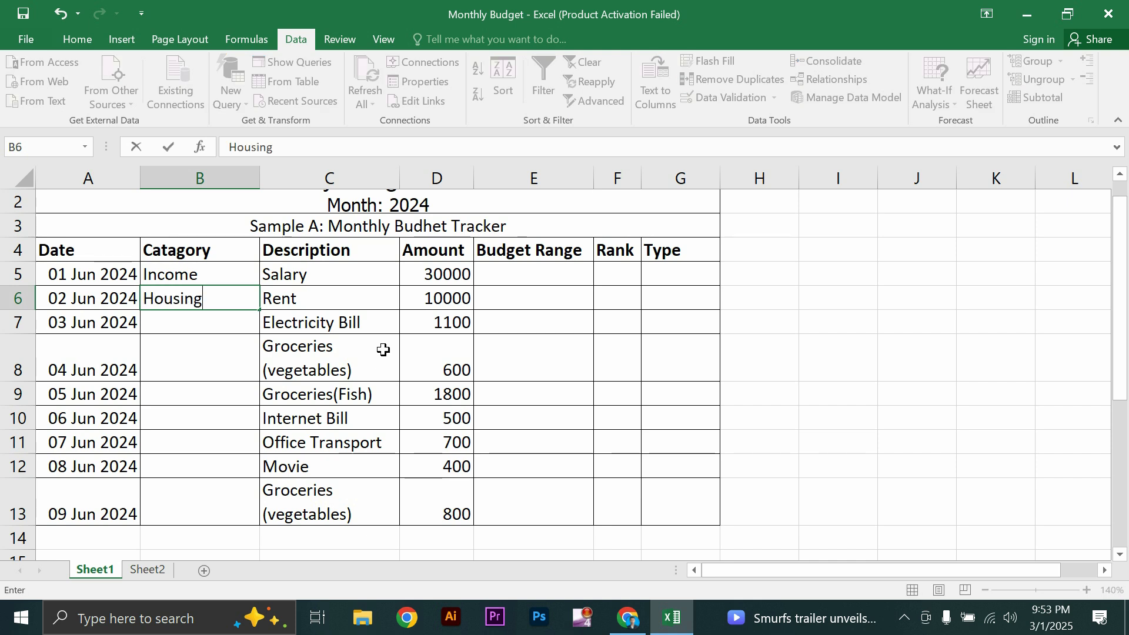
pyautogui.press('Return')
pyautogui.write('Ut')
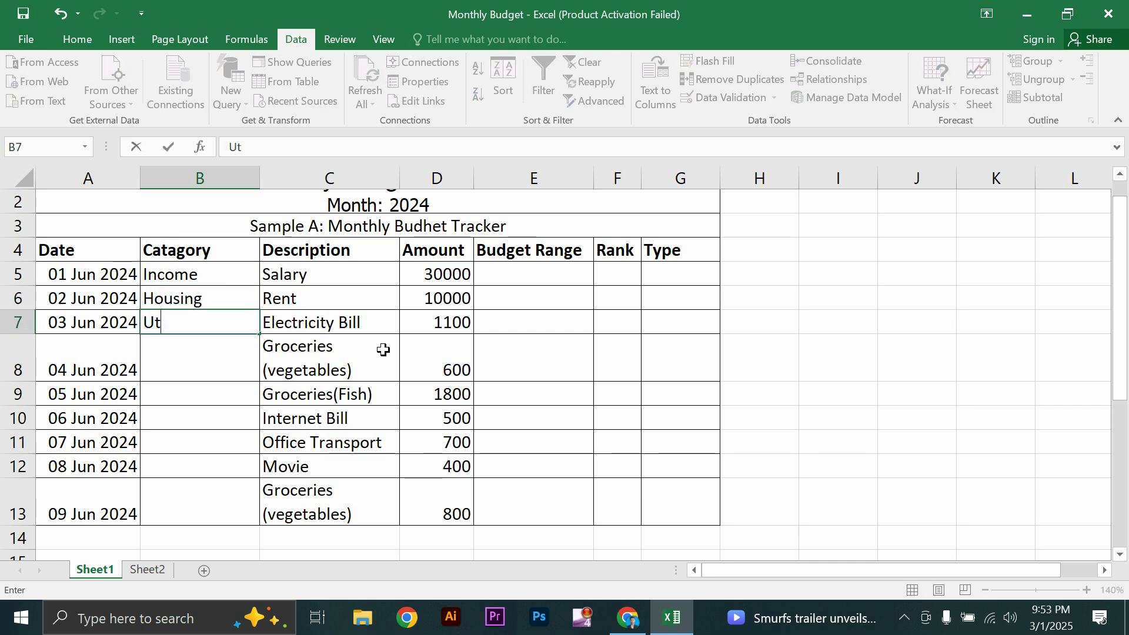
pyautogui.write('ilities')
pyautogui.press('Return')
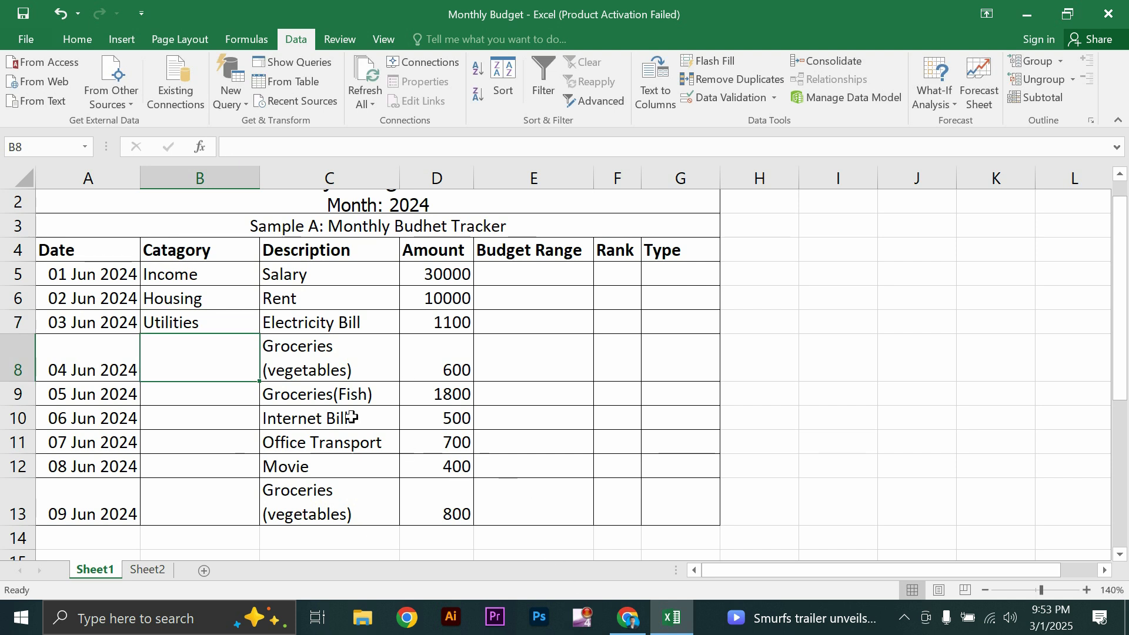
# Step: Enter Food as the category for Groceries (vegetables) in B8 and Groceries(Fish) in B9
pyautogui.write('Food')
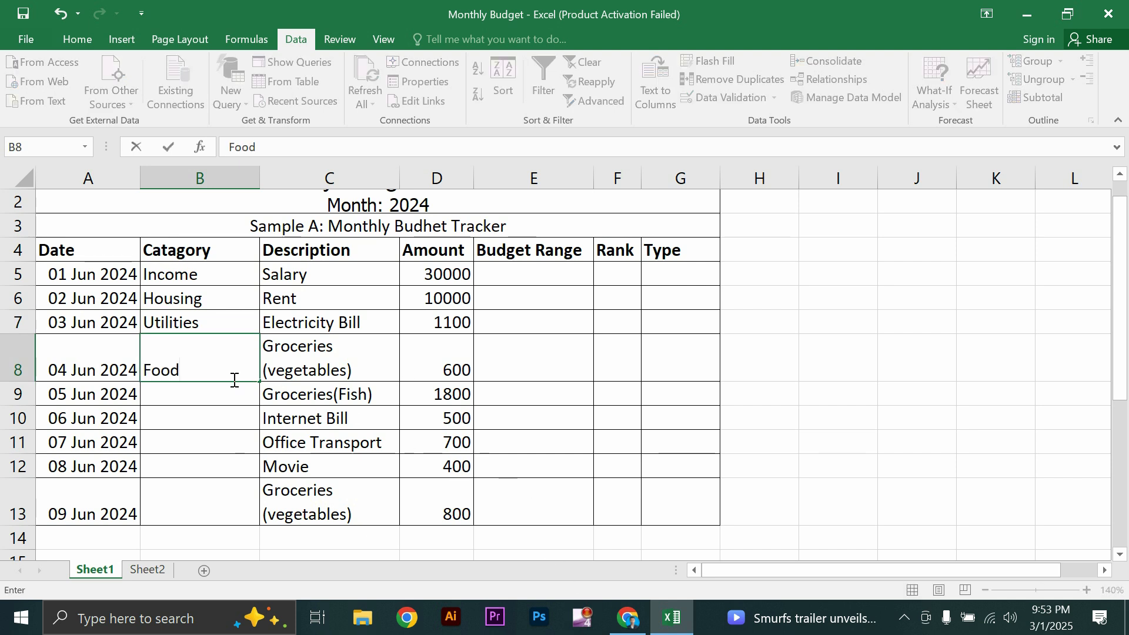
pyautogui.press('Return')
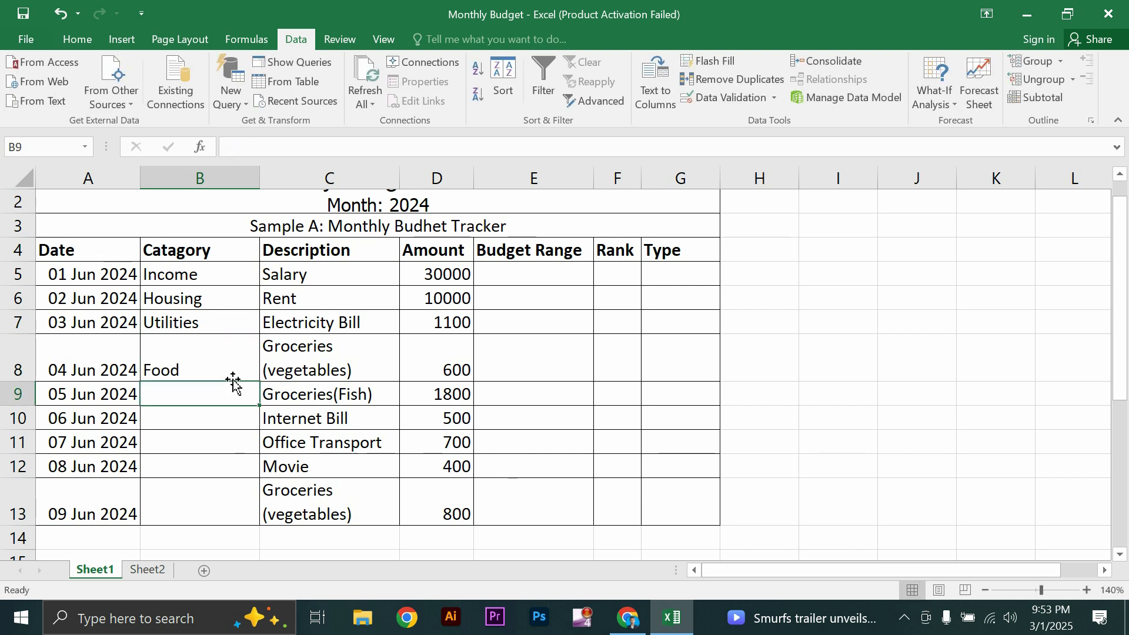
pyautogui.write('Food')
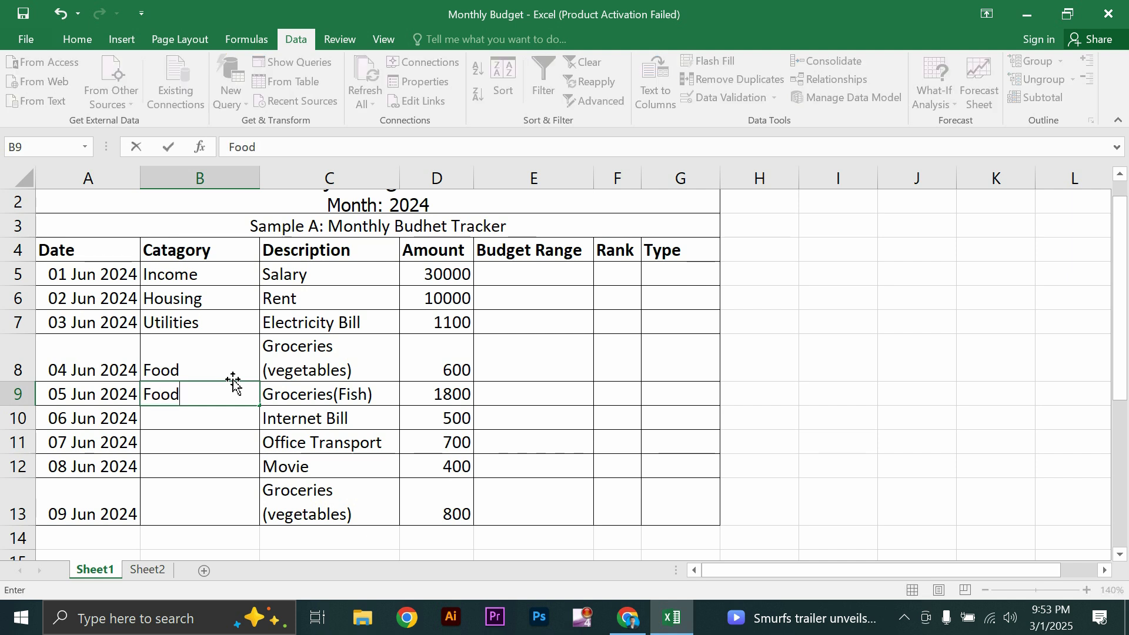
pyautogui.press('Return')
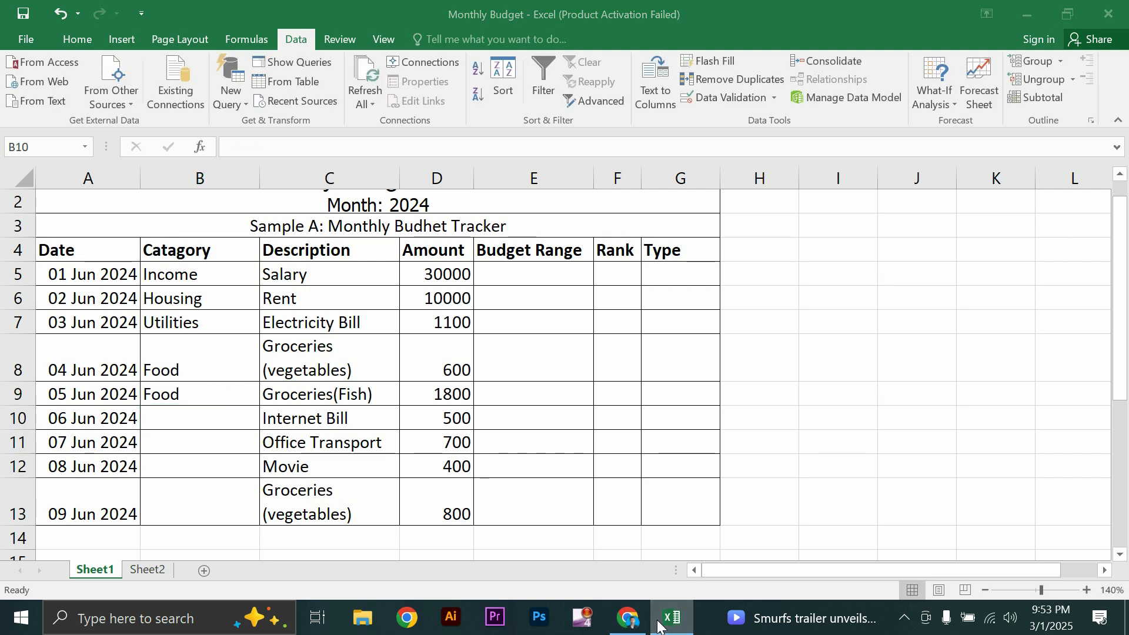
# Step: Following the PDF sample, fill categories B10:B12 with Utilities for Internet Bill, Transport for Office Transport and Entertainment for Movie
pyautogui.click(658, 622)
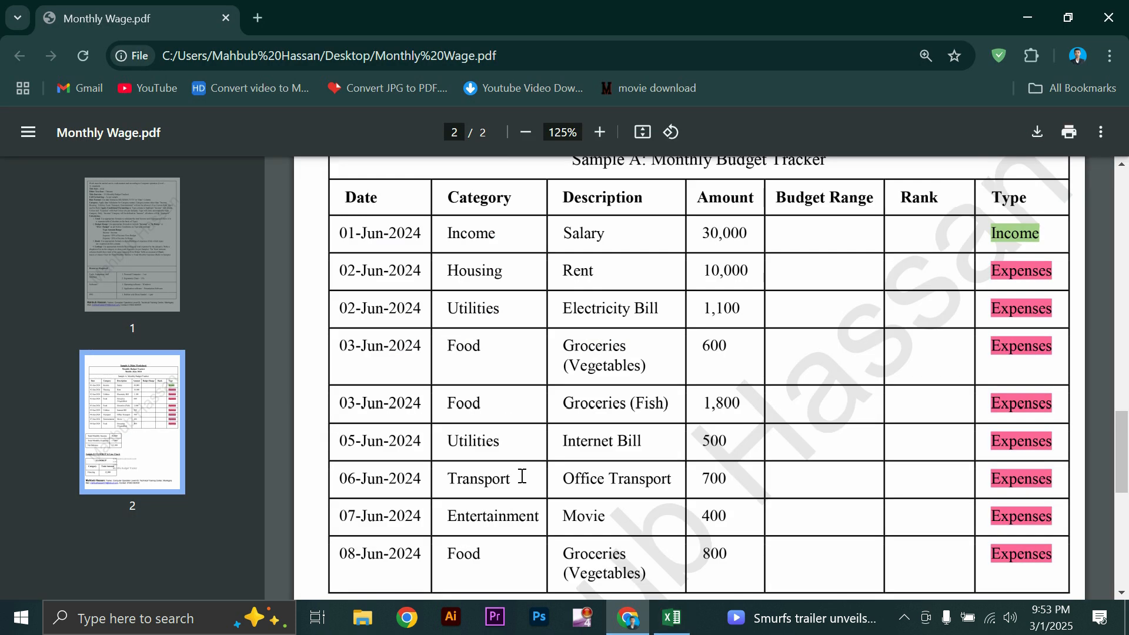
pyautogui.click(628, 617)
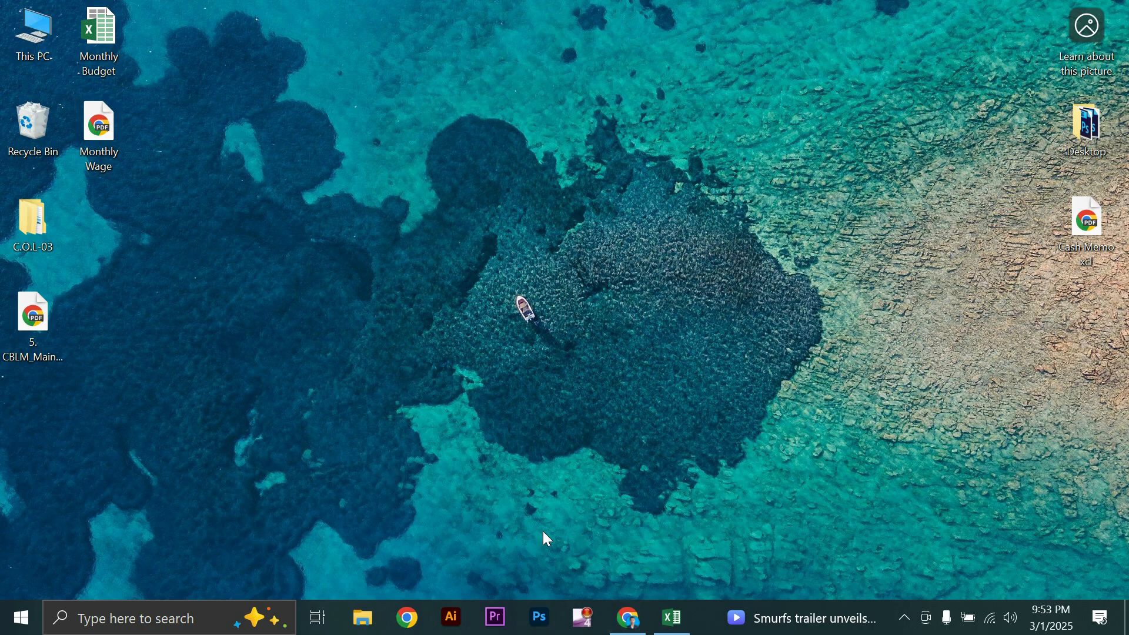
pyautogui.click(673, 618)
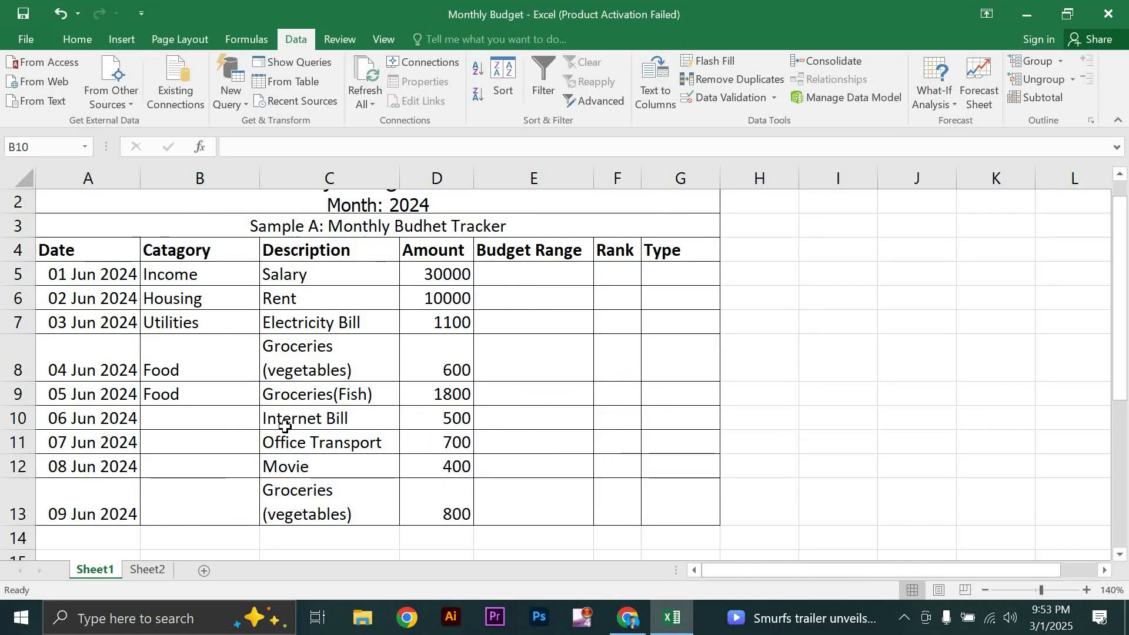
pyautogui.click(202, 416)
pyautogui.write('Utilities')
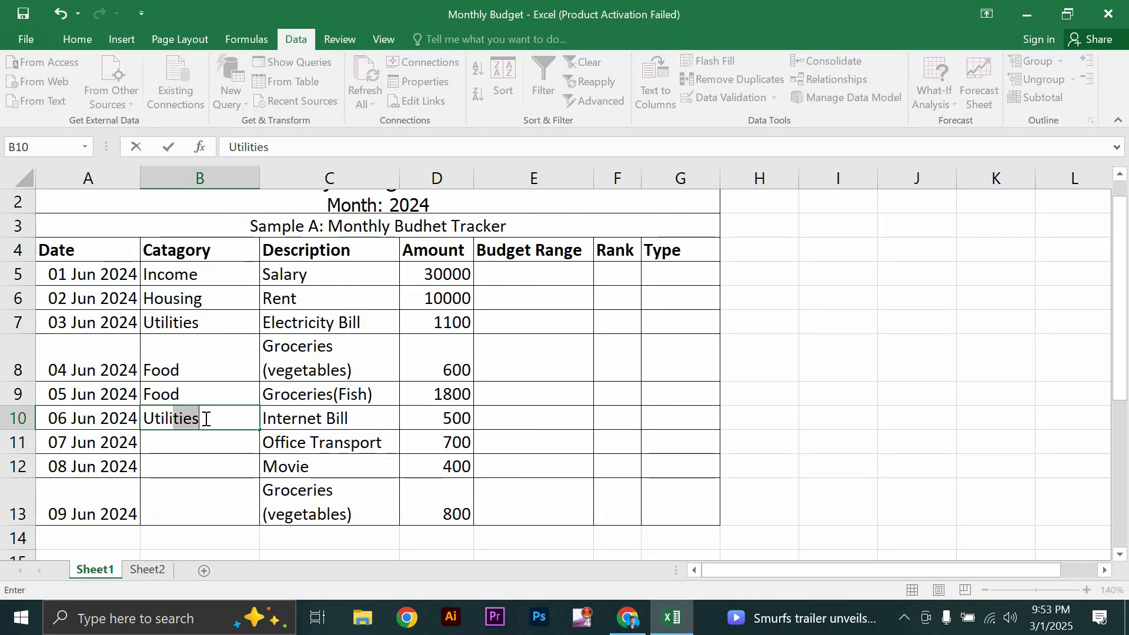
pyautogui.press('Return')
pyautogui.write('T')
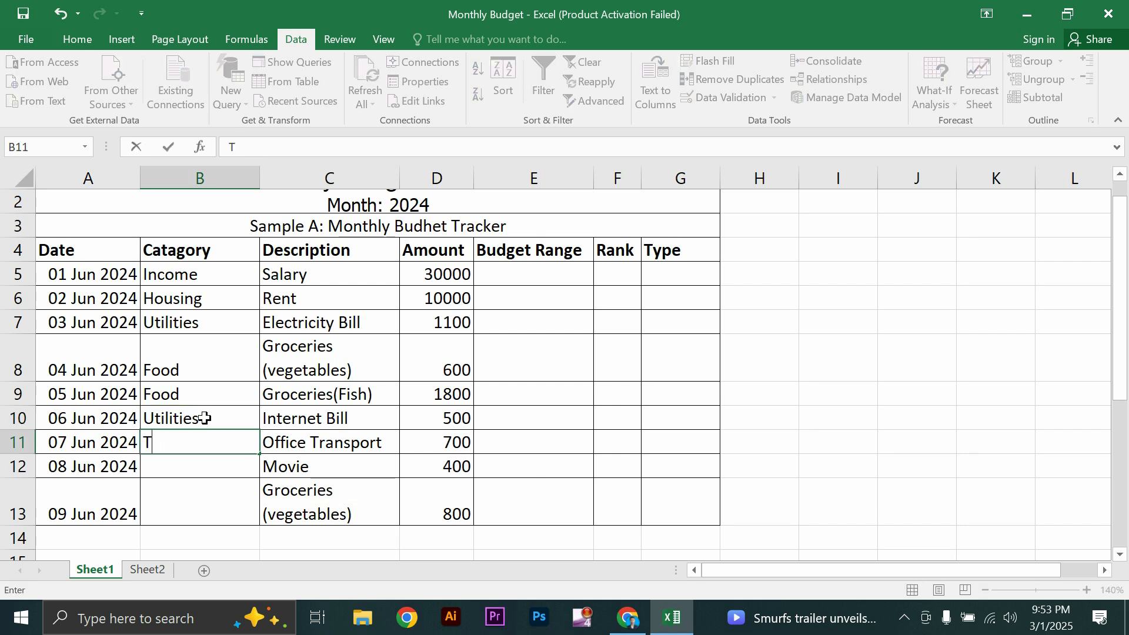
pyautogui.write('ransport')
pyautogui.press('Return')
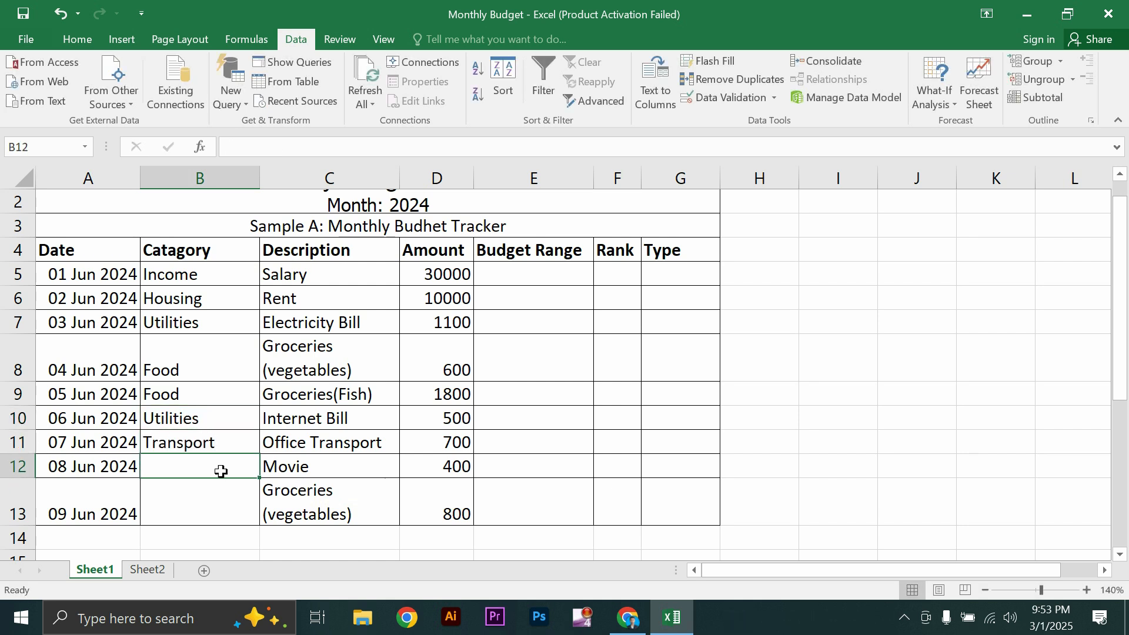
pyautogui.write('Entertainment')
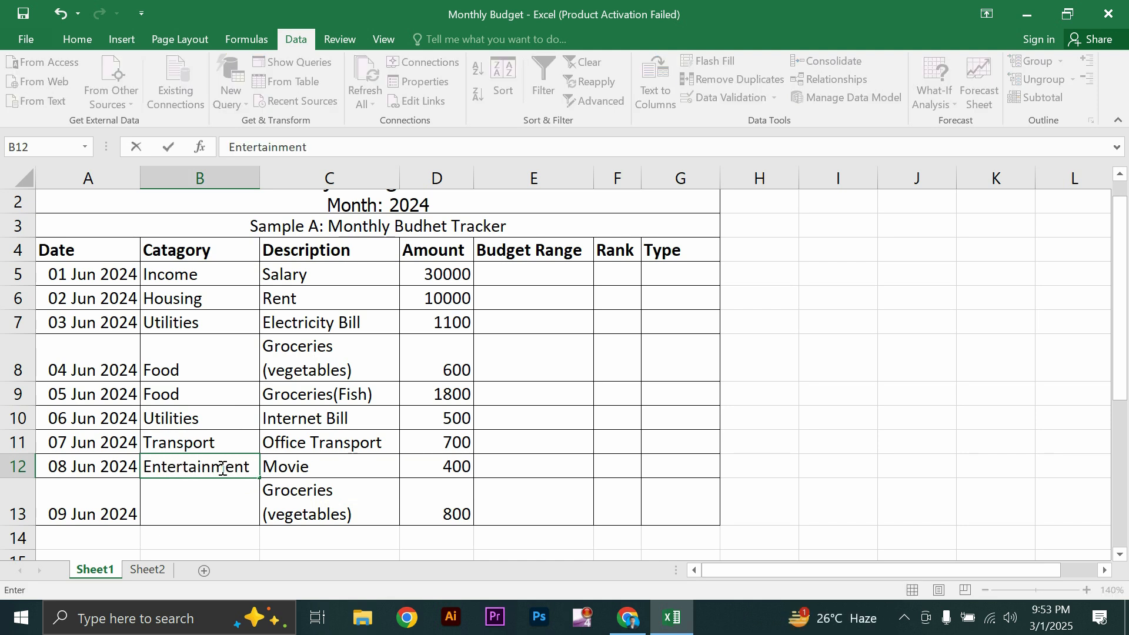
pyautogui.press('Return')
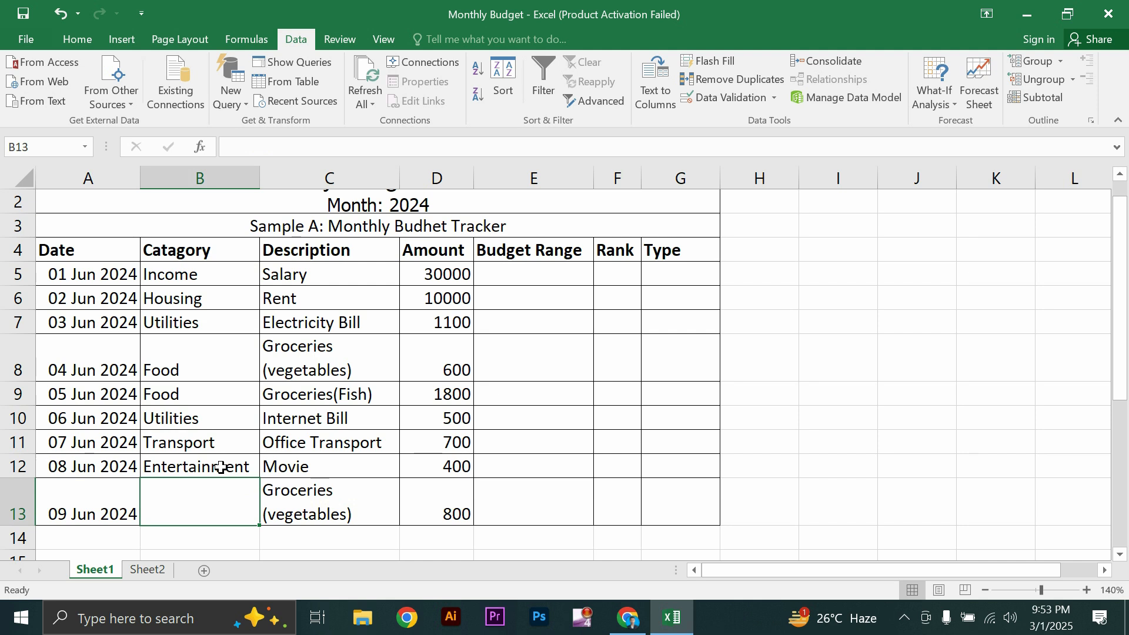
# Step: Try to enter the disallowed category Fod in B13 against the validation rule, and cancel the entry
pyautogui.write('Fo')
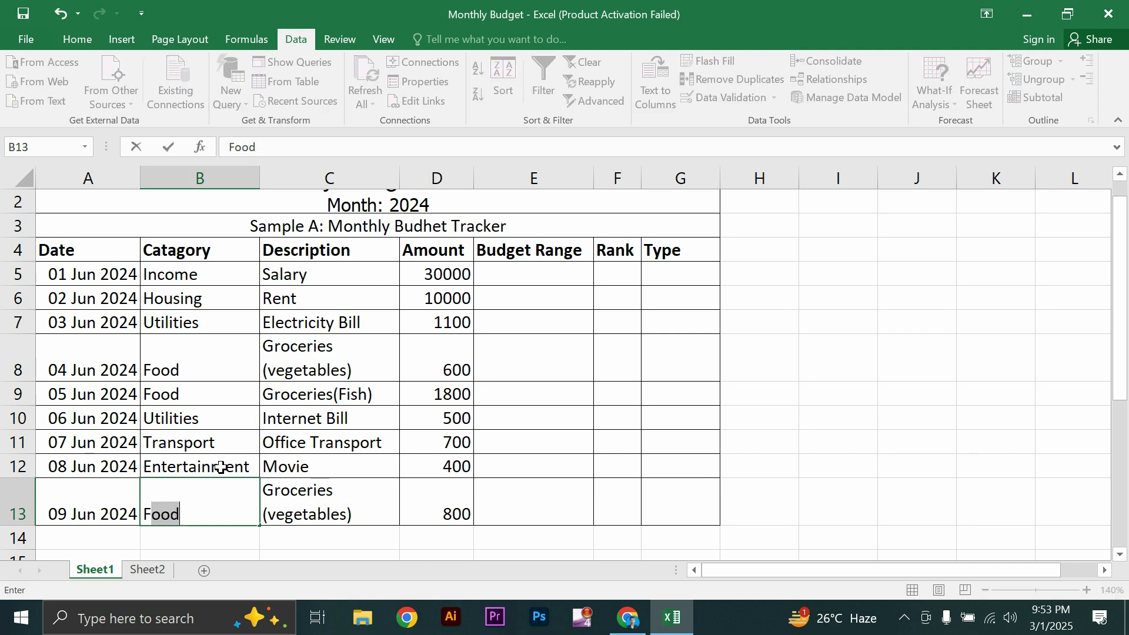
pyautogui.write('d')
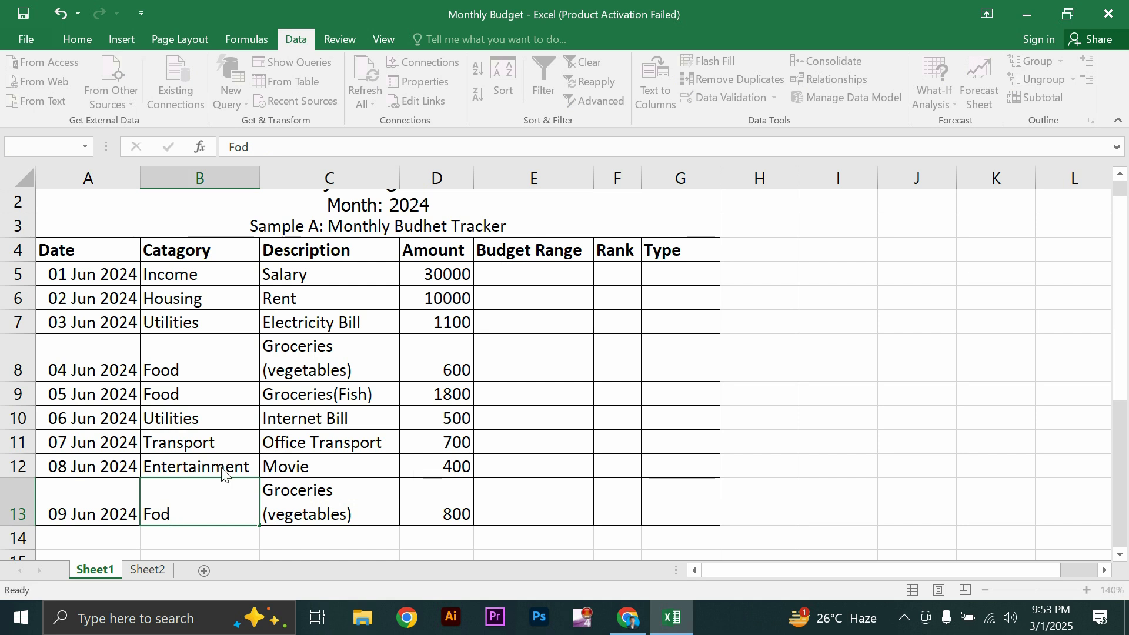
pyautogui.press('Return')
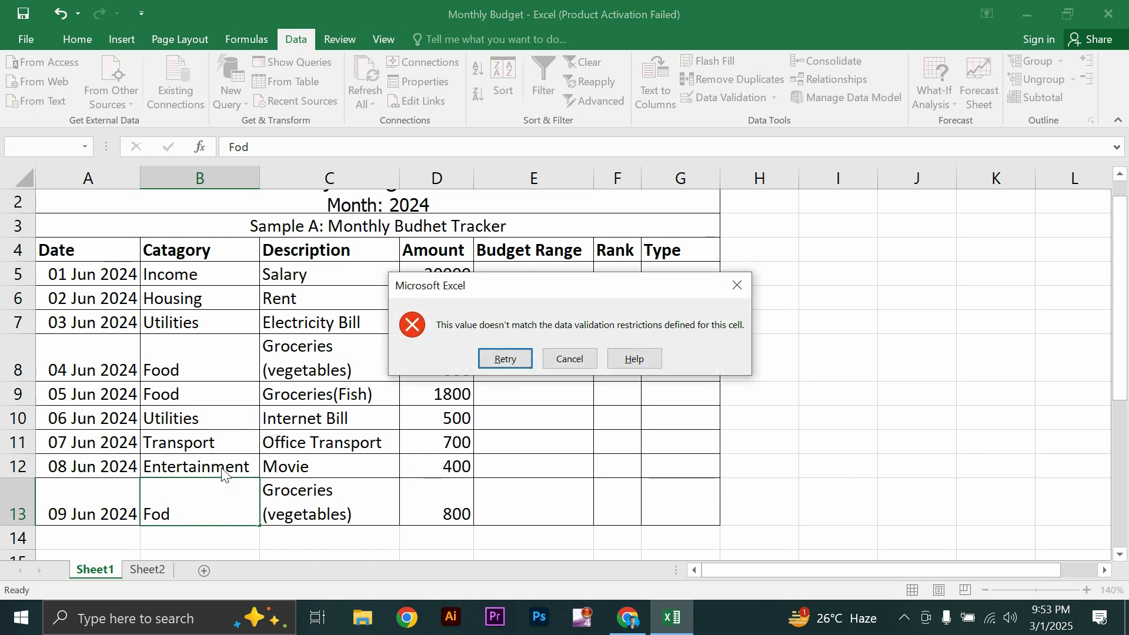
pyautogui.click(561, 360)
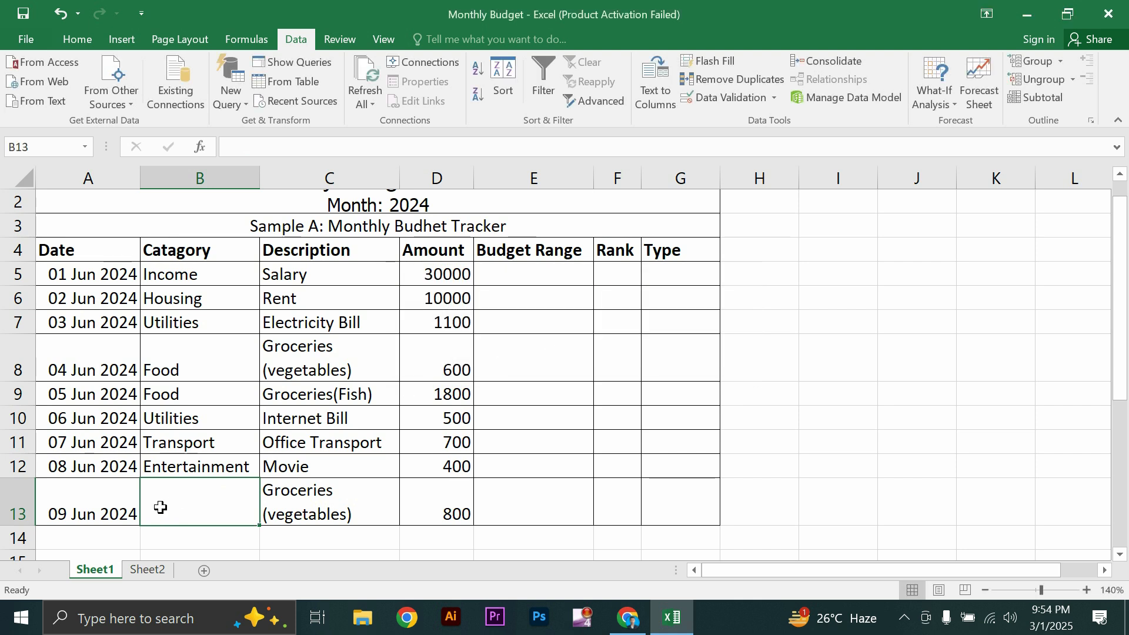
# Step: Enter Food as the category for the last Groceries (vegetables) row in B13
pyautogui.write('Food')
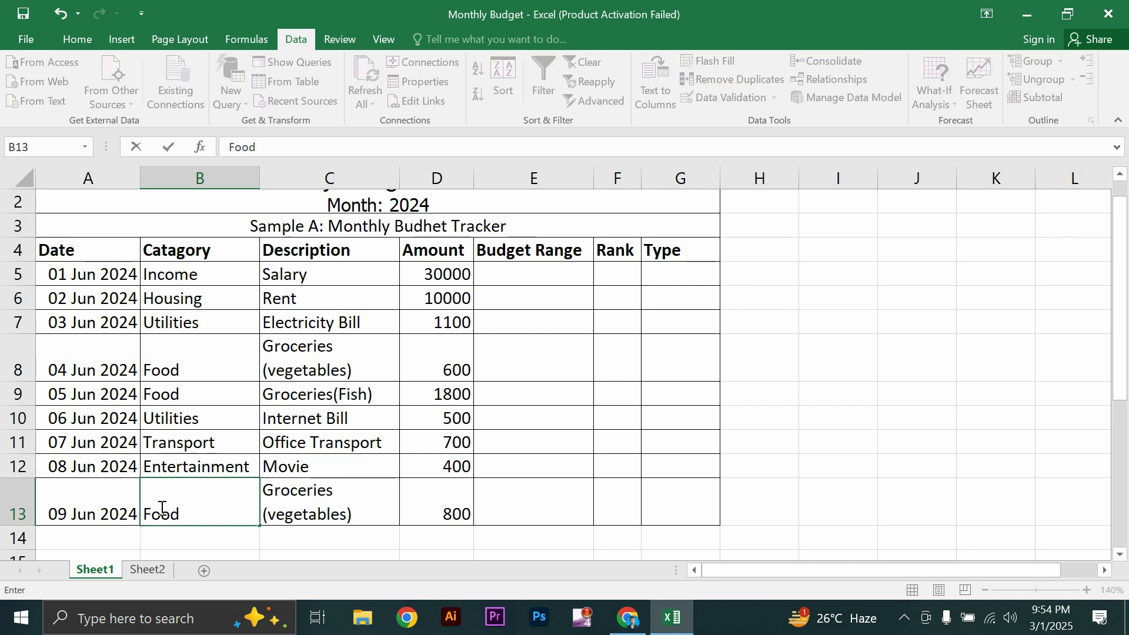
pyautogui.press('Return')
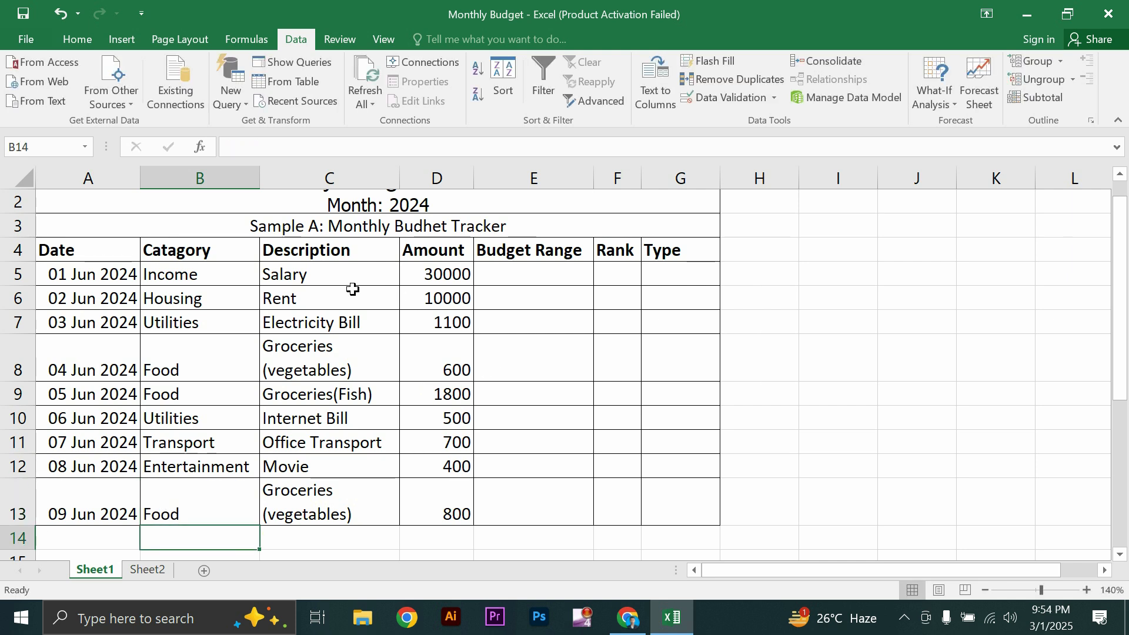
pyautogui.moveTo(360, 273); pyautogui.dragTo(448, 501)
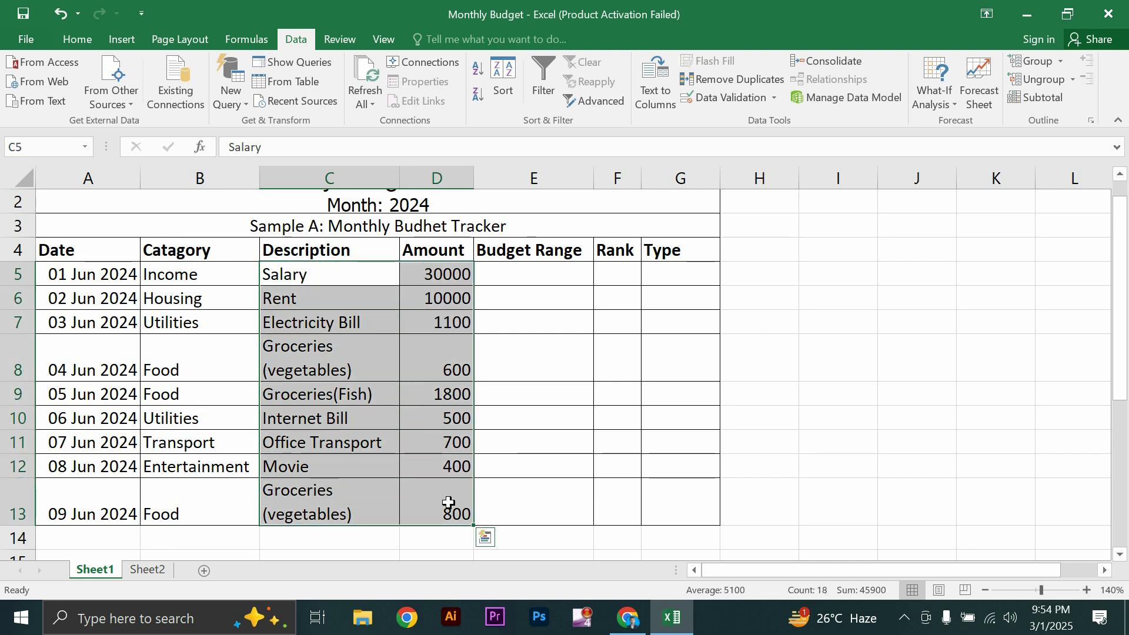
pyautogui.click(544, 272)
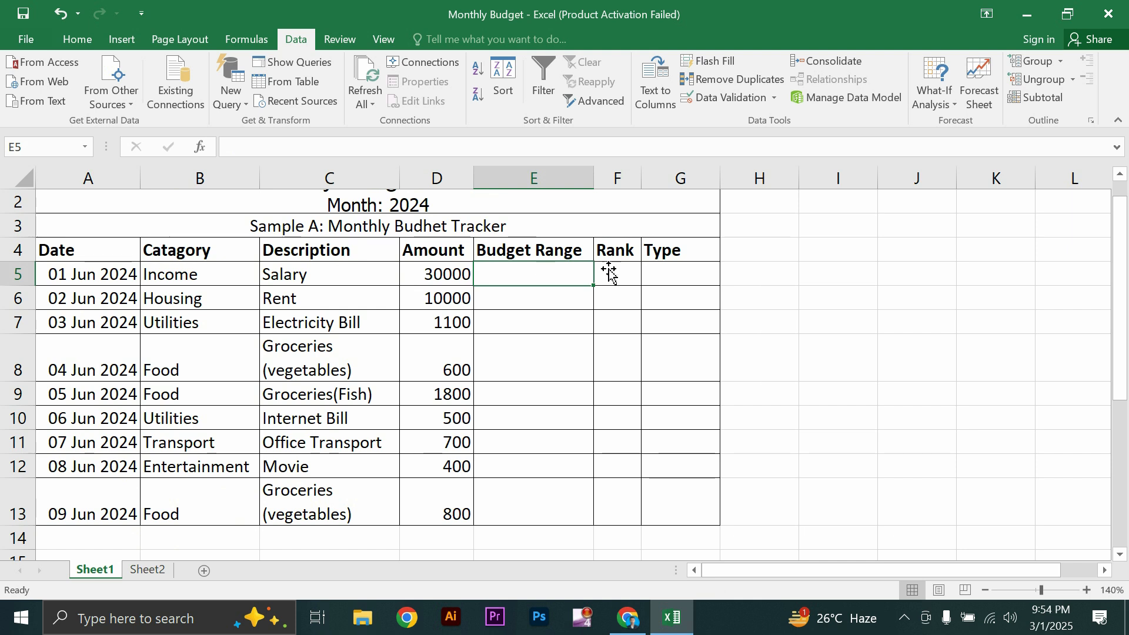
# Step: Examine the Monthly Wage PDF's conditional formatting and calculation instructions, and the sample table's Income and Expenses highlighting in the Type column
pyautogui.click(631, 621)
pyautogui.moveTo(628, 617); pyautogui.dragTo(622, 547)
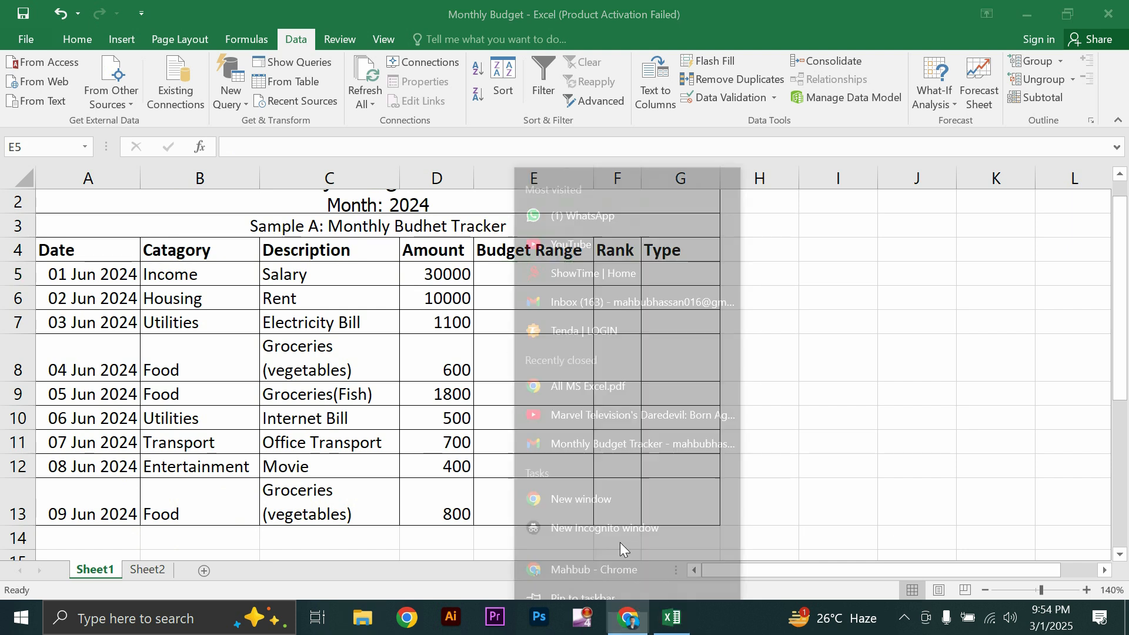
pyautogui.click(629, 619)
pyautogui.scroll(20, 470, 395)
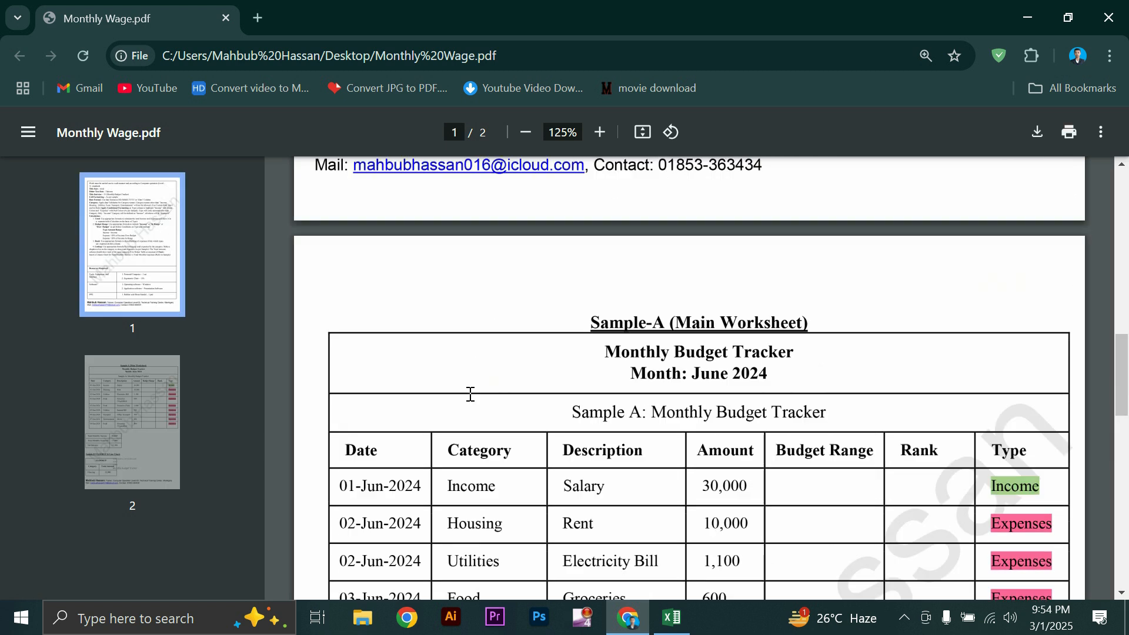
pyautogui.scroll(1, 407, 306)
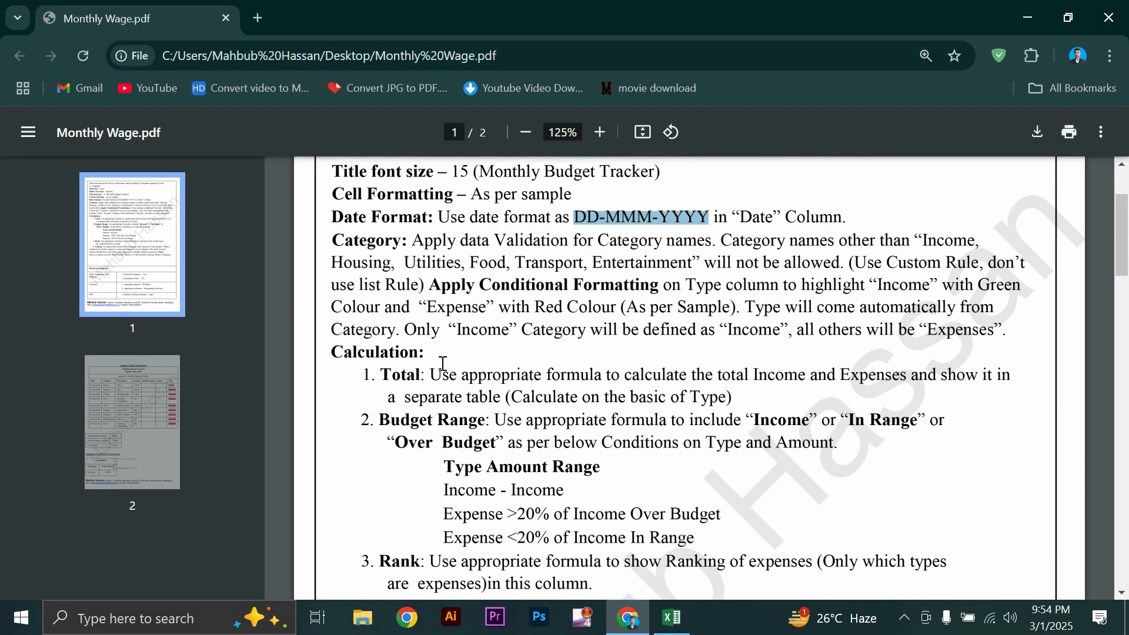
pyautogui.scroll(-1, 442, 363)
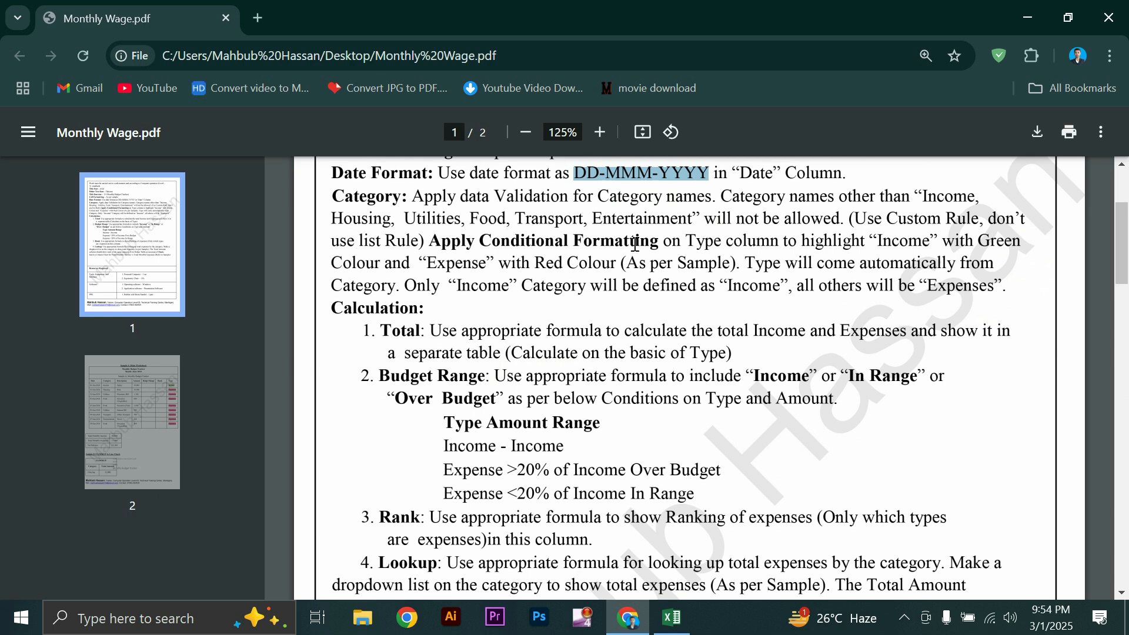
pyautogui.scroll(1, 641, 247)
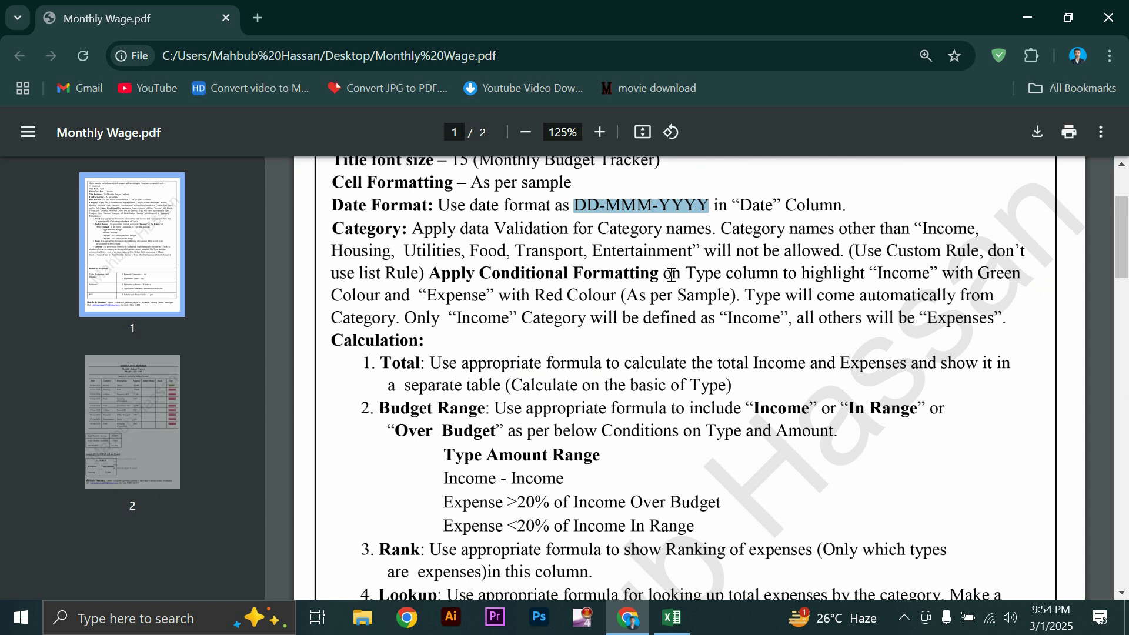
pyautogui.moveTo(669, 274); pyautogui.dragTo(730, 300)
pyautogui.scroll(-15, 643, 402)
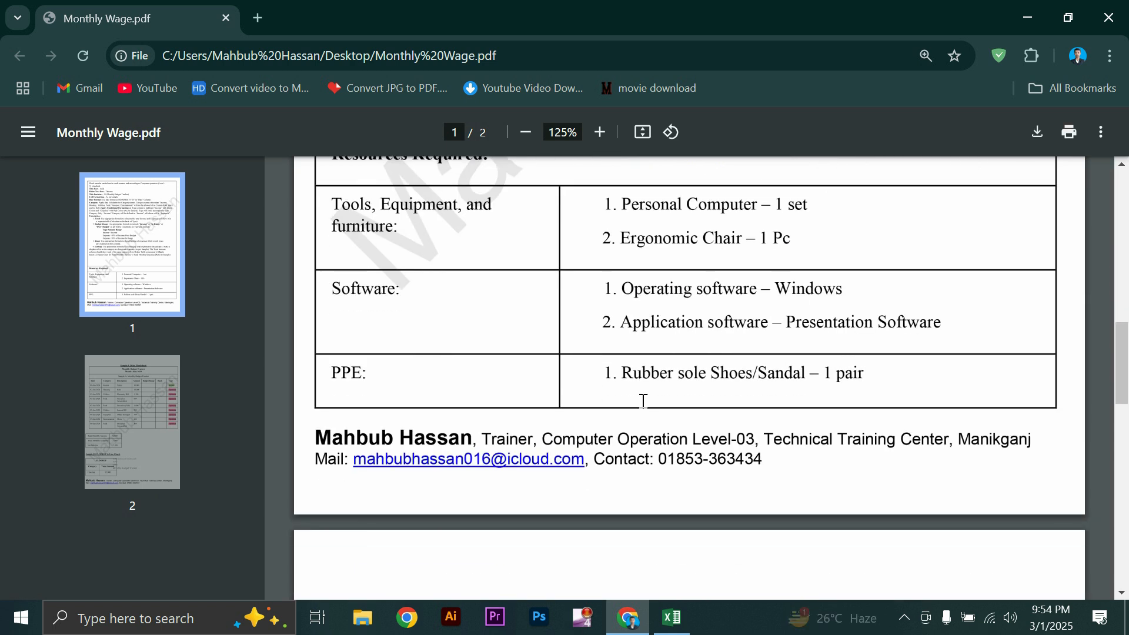
pyautogui.scroll(-2, 644, 402)
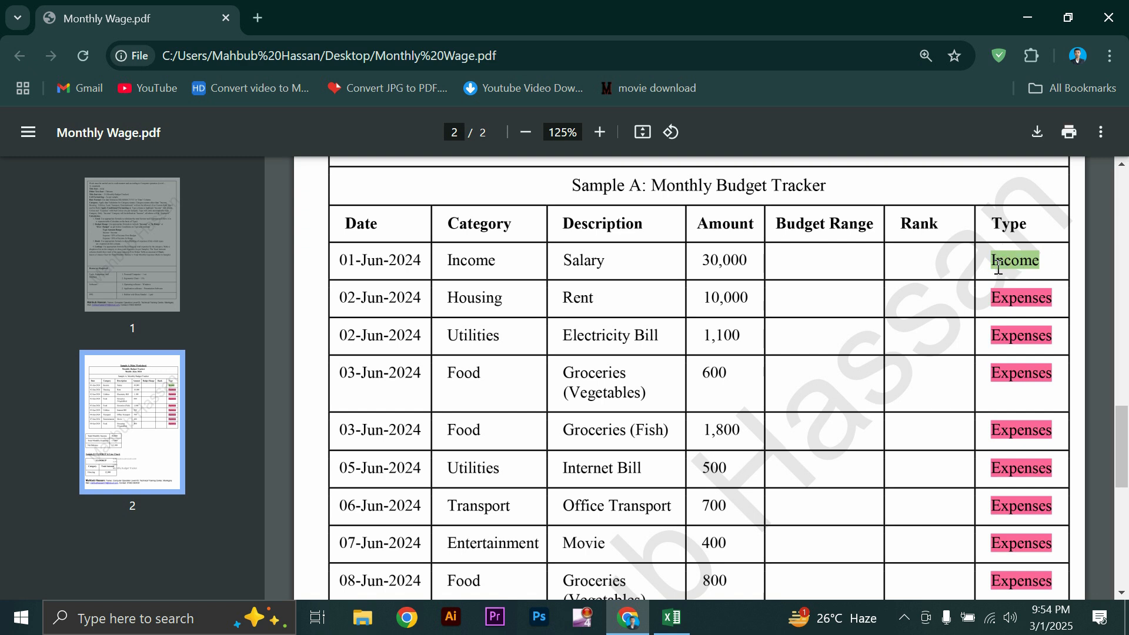
pyautogui.moveTo(992, 262); pyautogui.dragTo(1039, 262)
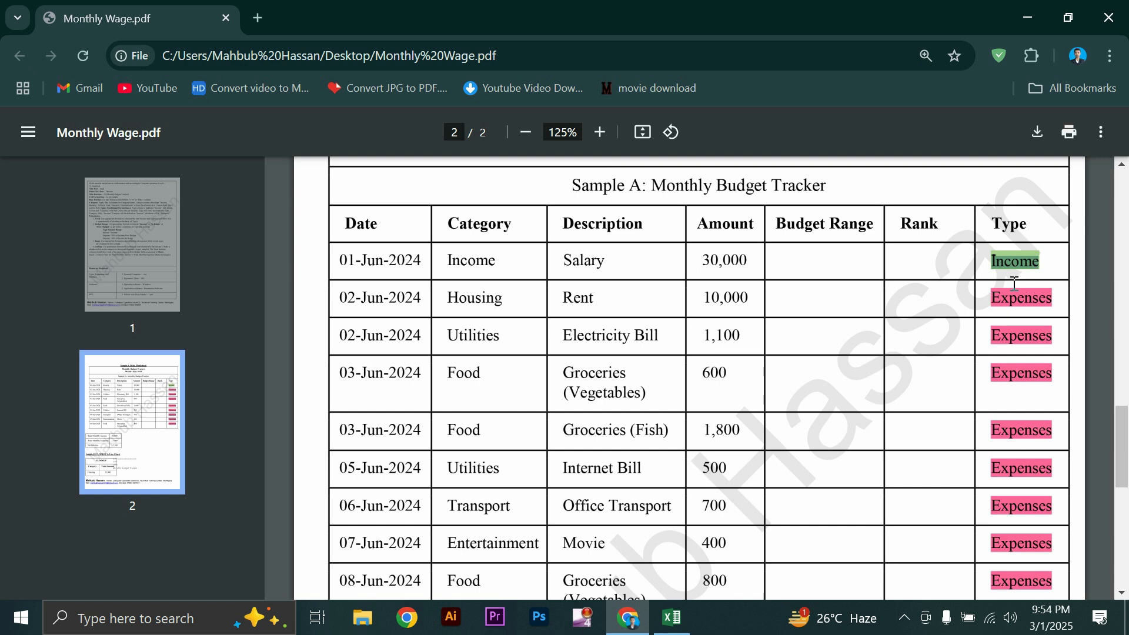
pyautogui.moveTo(997, 298); pyautogui.dragTo(1037, 356)
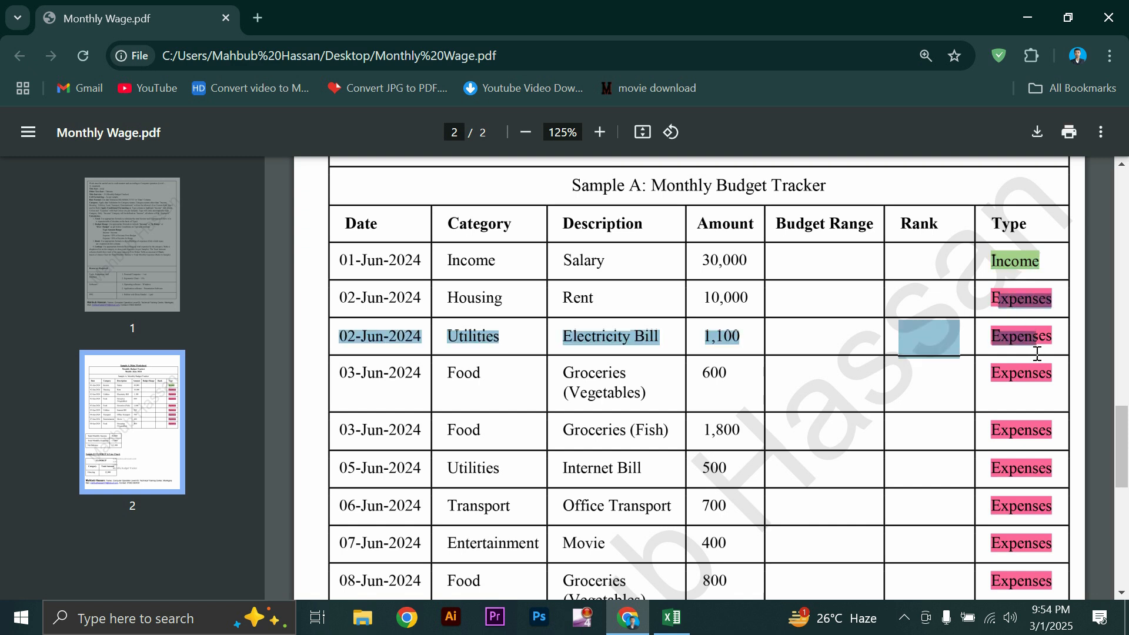
# Step: Switch to the Excel workbook, enter =IF(B5="Income","Income","Expense") in G5 under Type, and fill it down to G13
pyautogui.click(1030, 315)
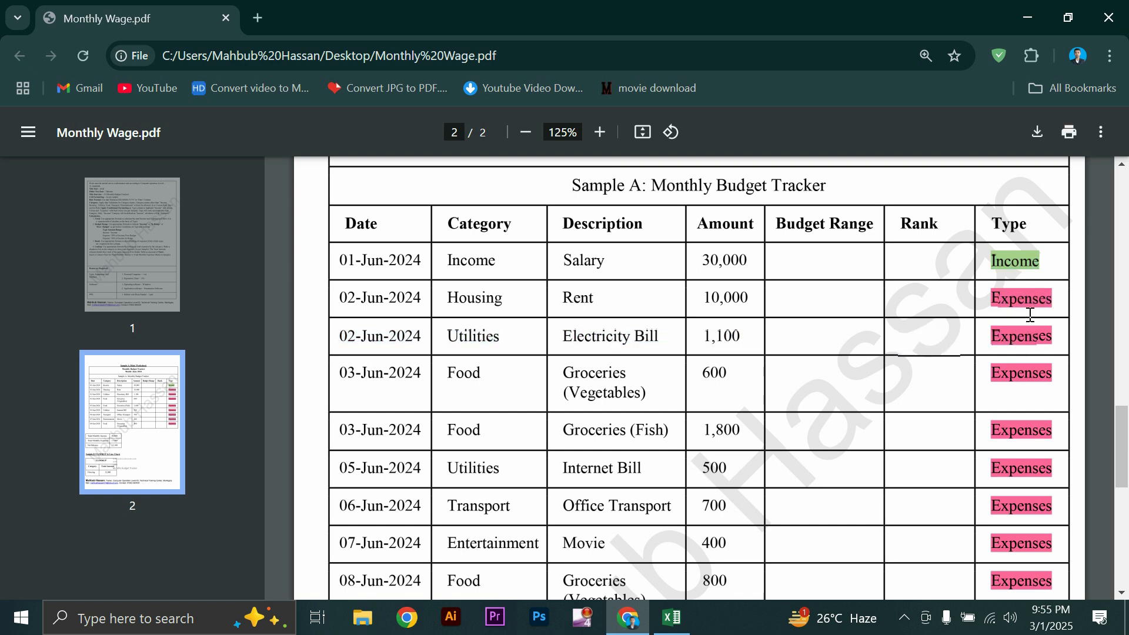
pyautogui.click(673, 628)
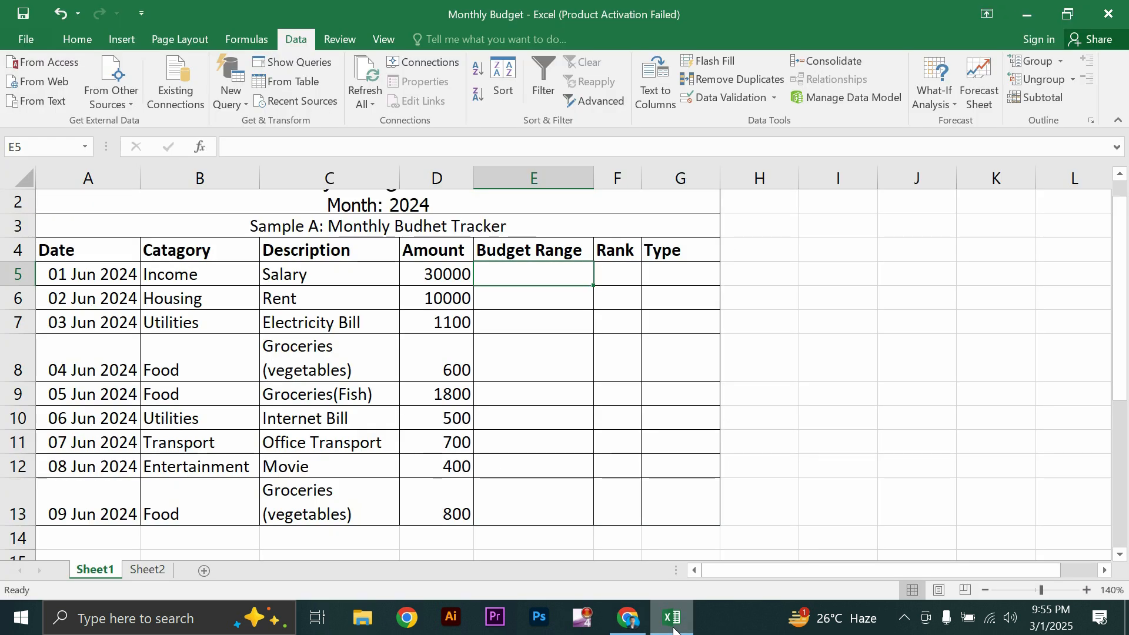
pyautogui.click(680, 272)
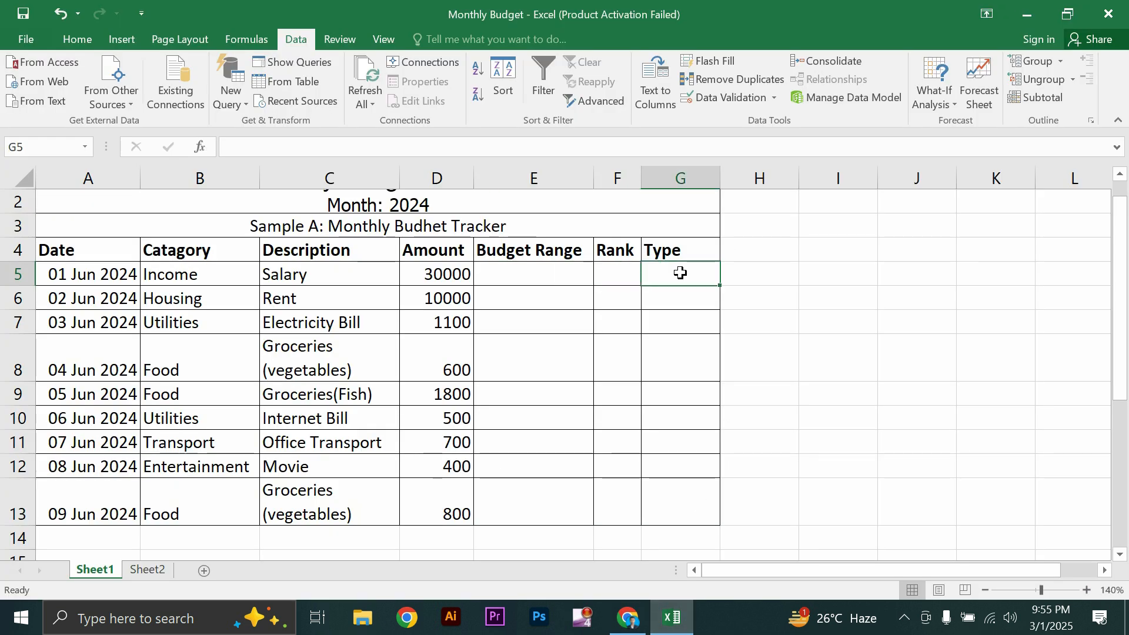
pyautogui.write('=')
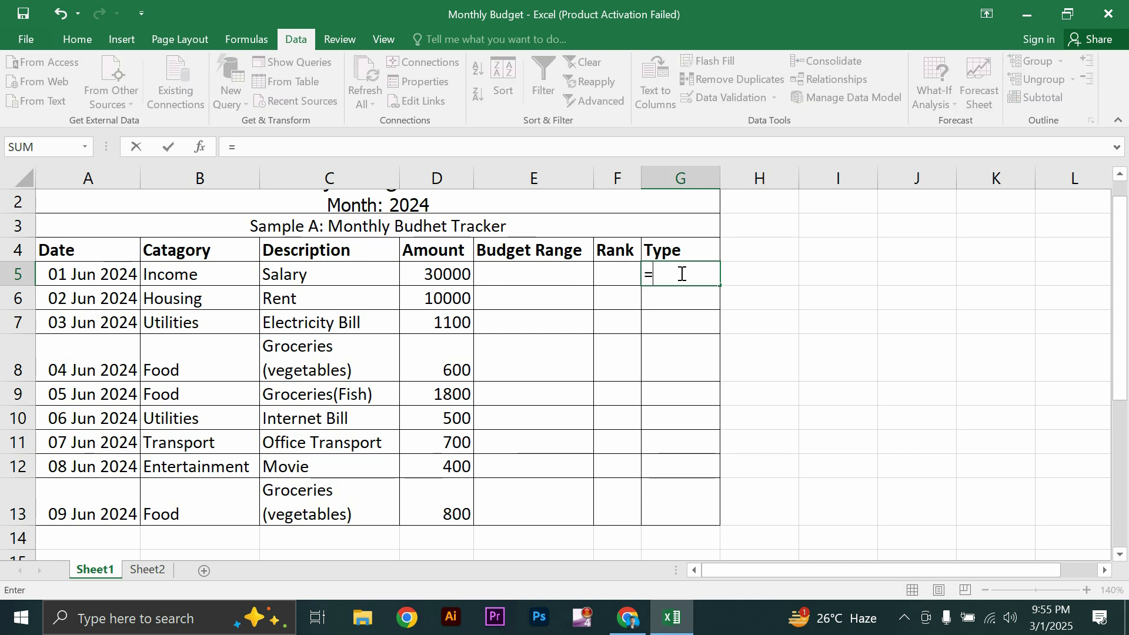
pyautogui.write('if(')
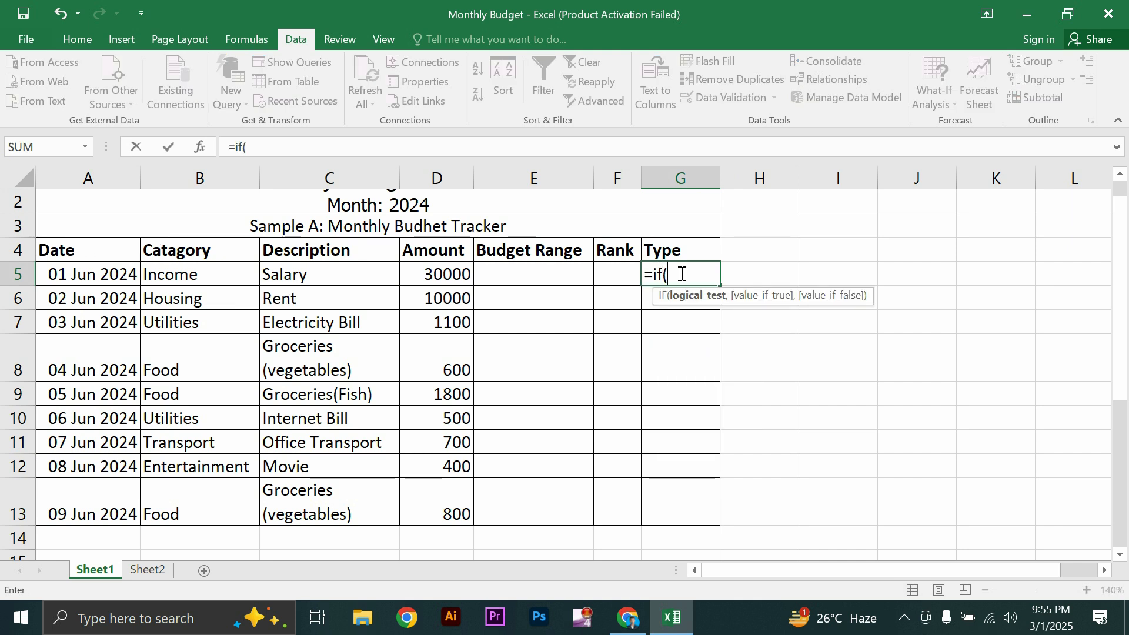
pyautogui.click(202, 274)
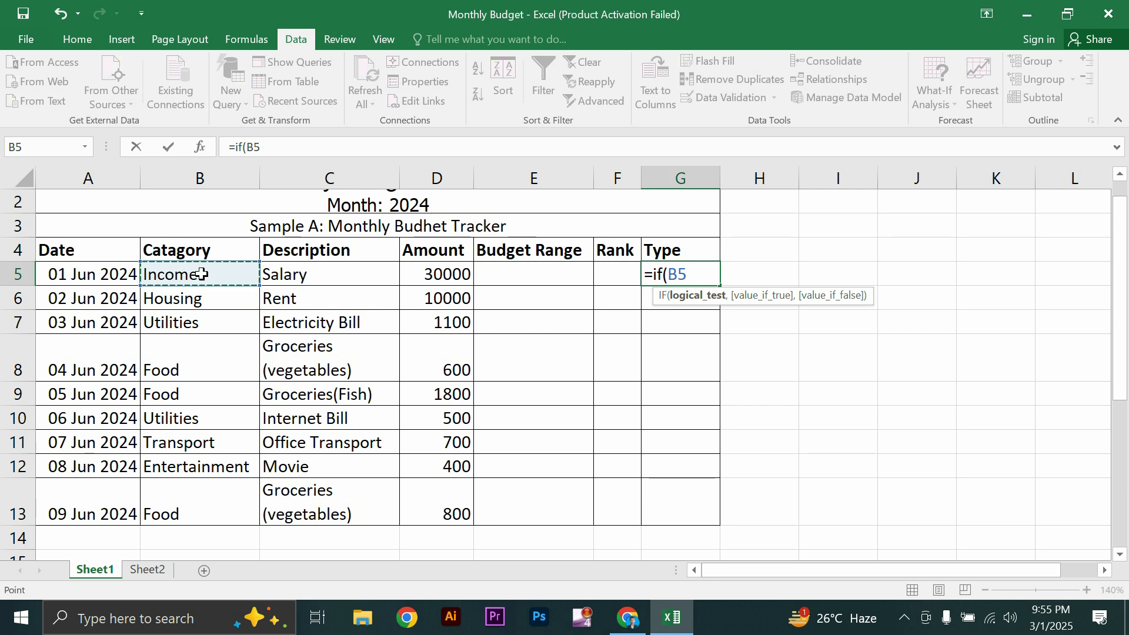
pyautogui.write('="Income')
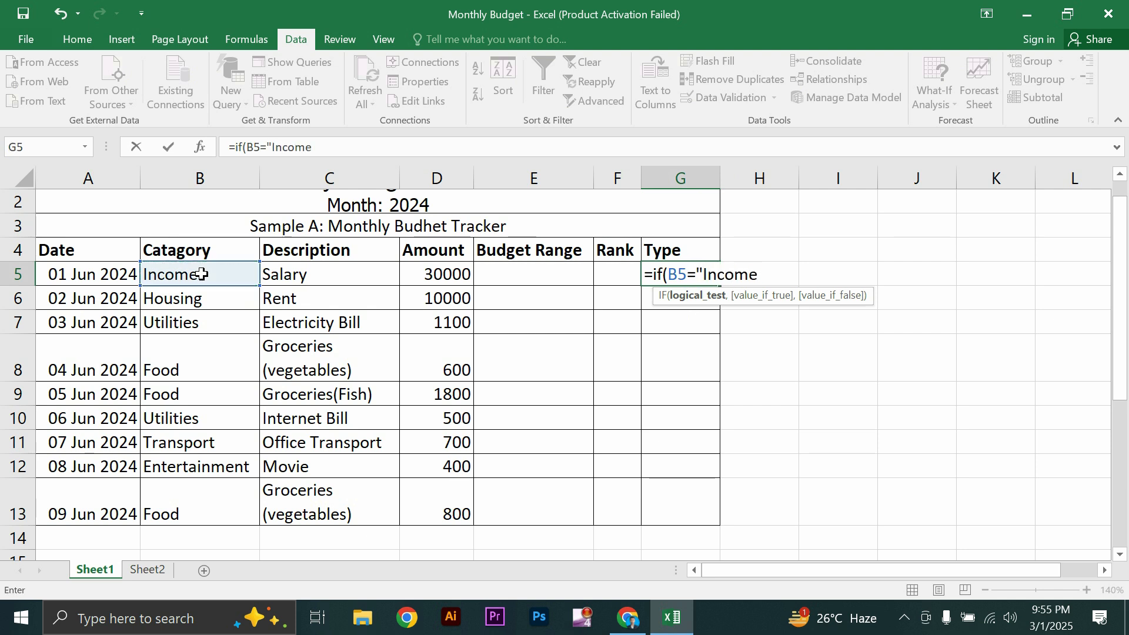
pyautogui.write('",')
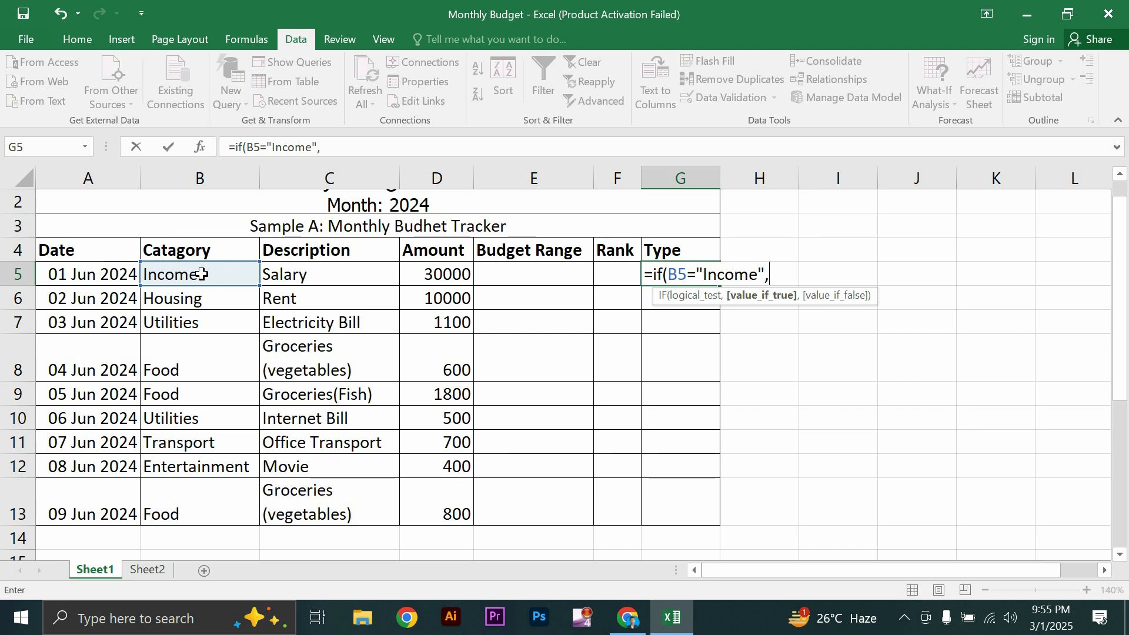
pyautogui.write('"Income",')
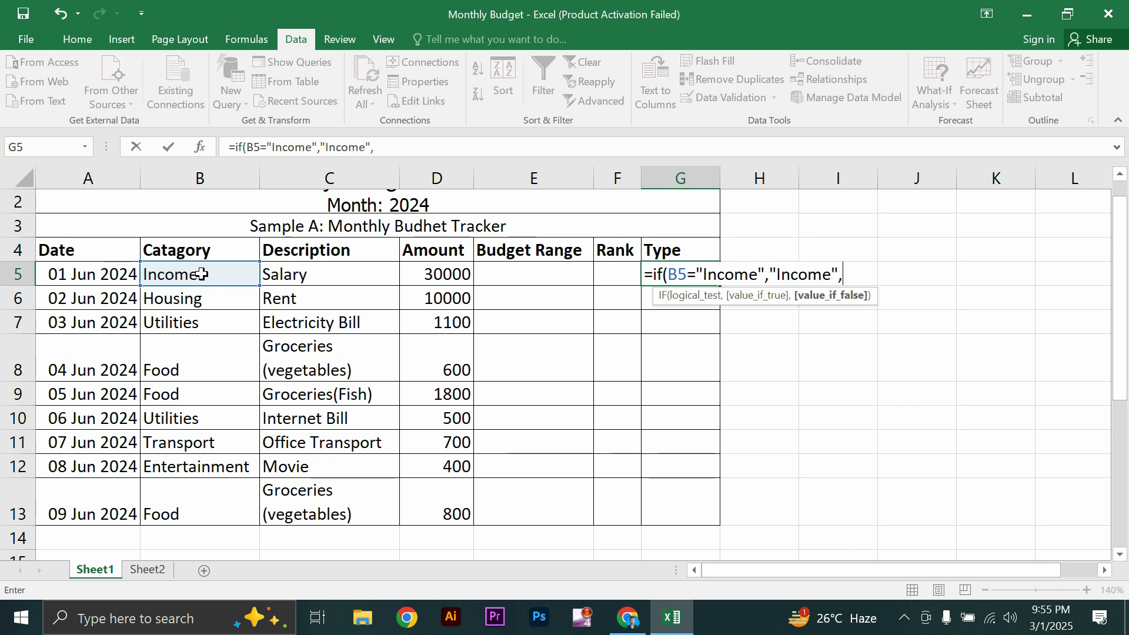
pyautogui.write('"Expense')
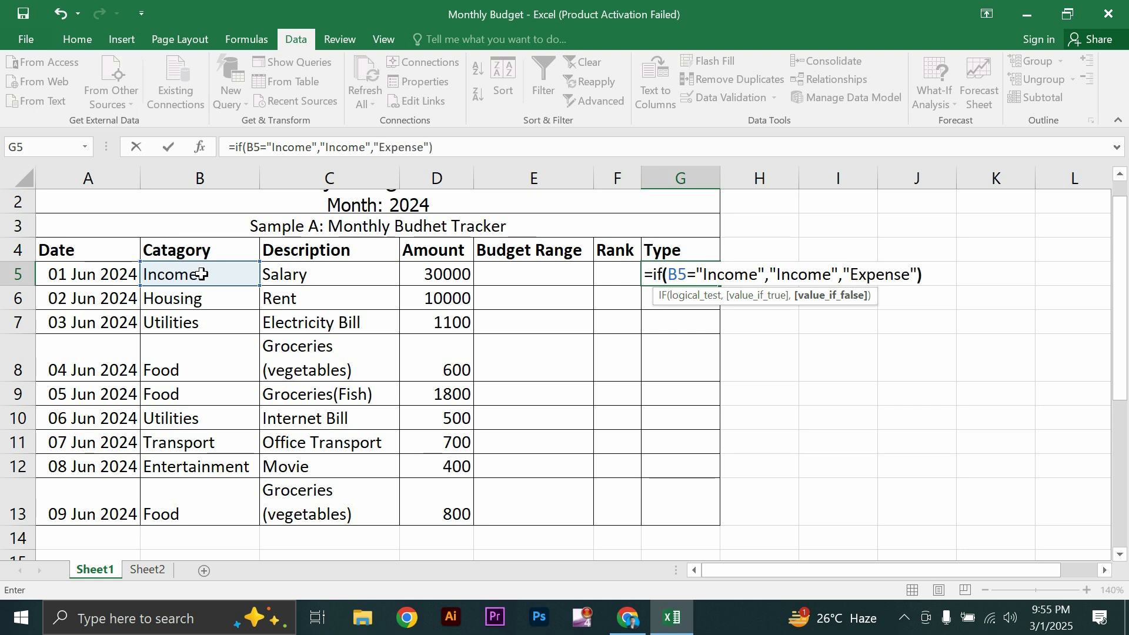
pyautogui.write('")')
pyautogui.press('Return')
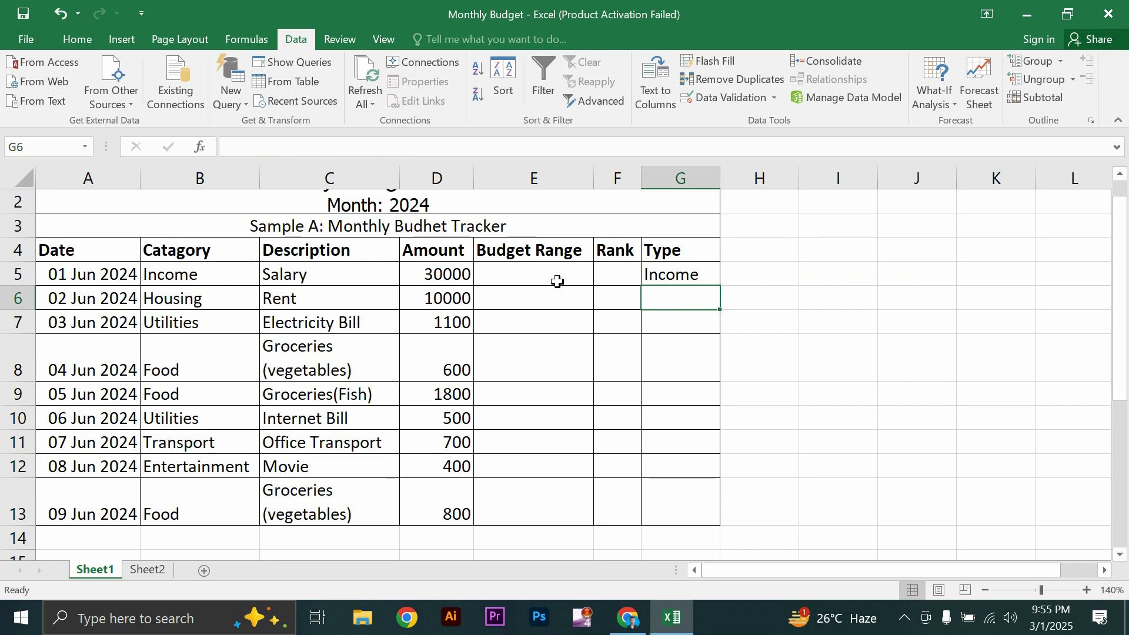
pyautogui.click(685, 274)
pyautogui.moveTo(719, 285); pyautogui.dragTo(713, 511)
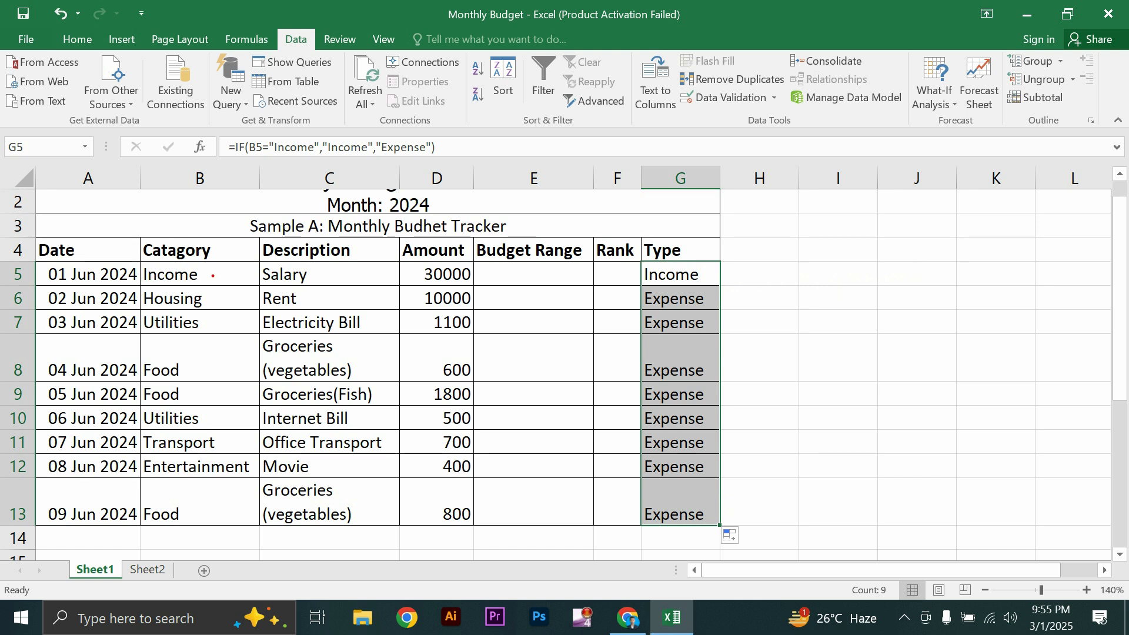
pyautogui.moveTo(212, 276); pyautogui.dragTo(670, 274)
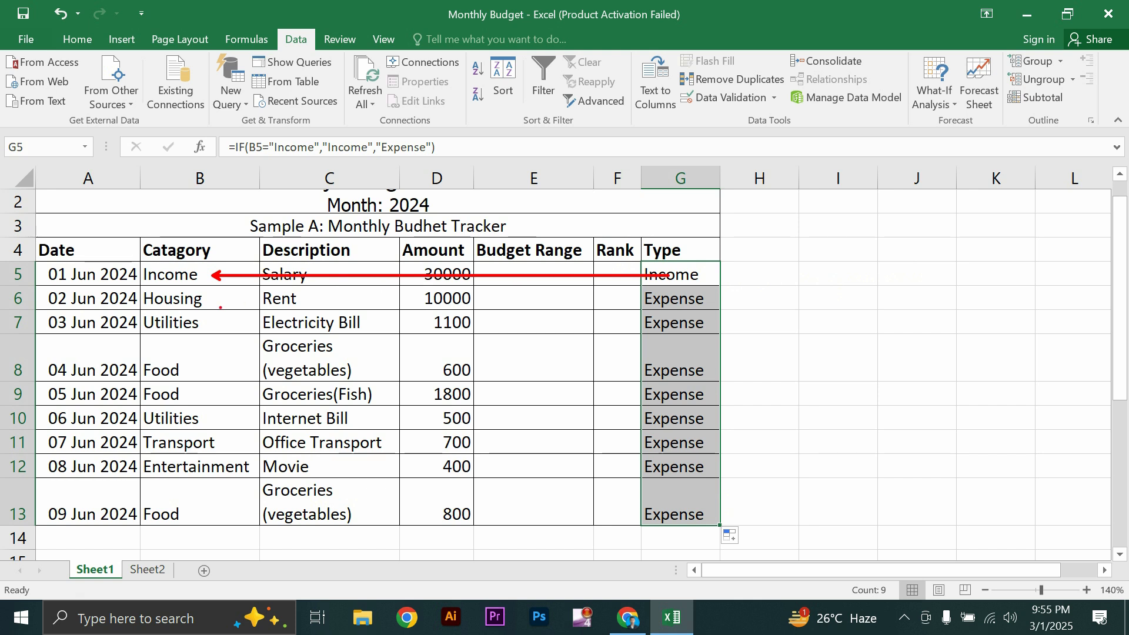
pyautogui.moveTo(144, 296)
pyautogui.mouseDown()
pyautogui.moveTo(253, 492)
pyautogui.moveTo(247, 529)
pyautogui.mouseUp()
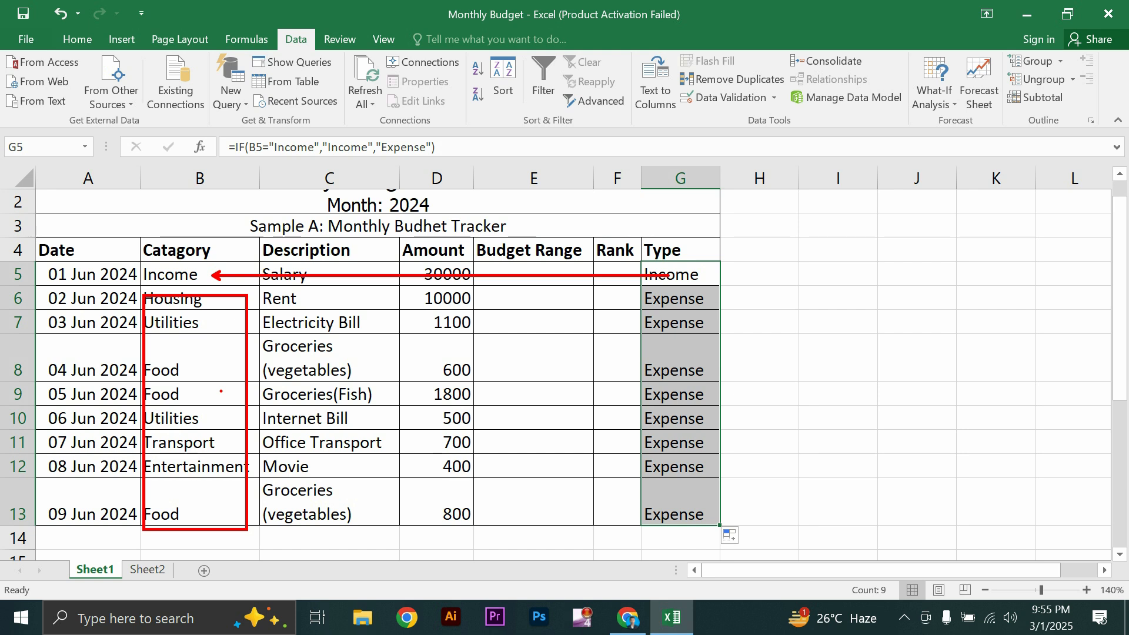
pyautogui.moveTo(646, 320); pyautogui.dragTo(218, 423)
pyautogui.press('Escape')
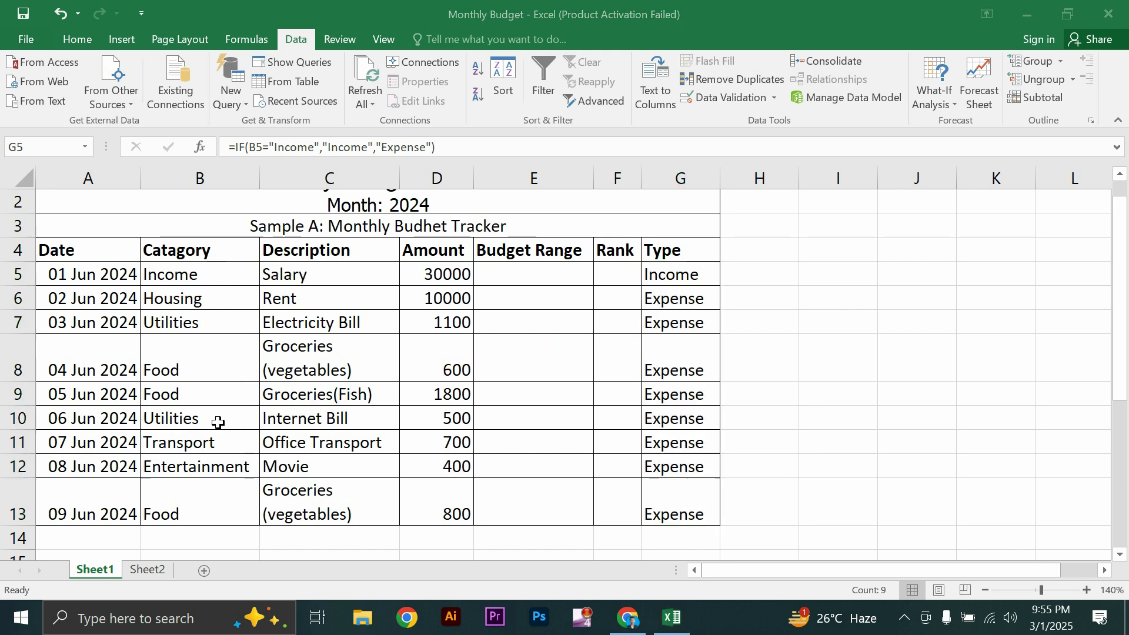
pyautogui.click(654, 279)
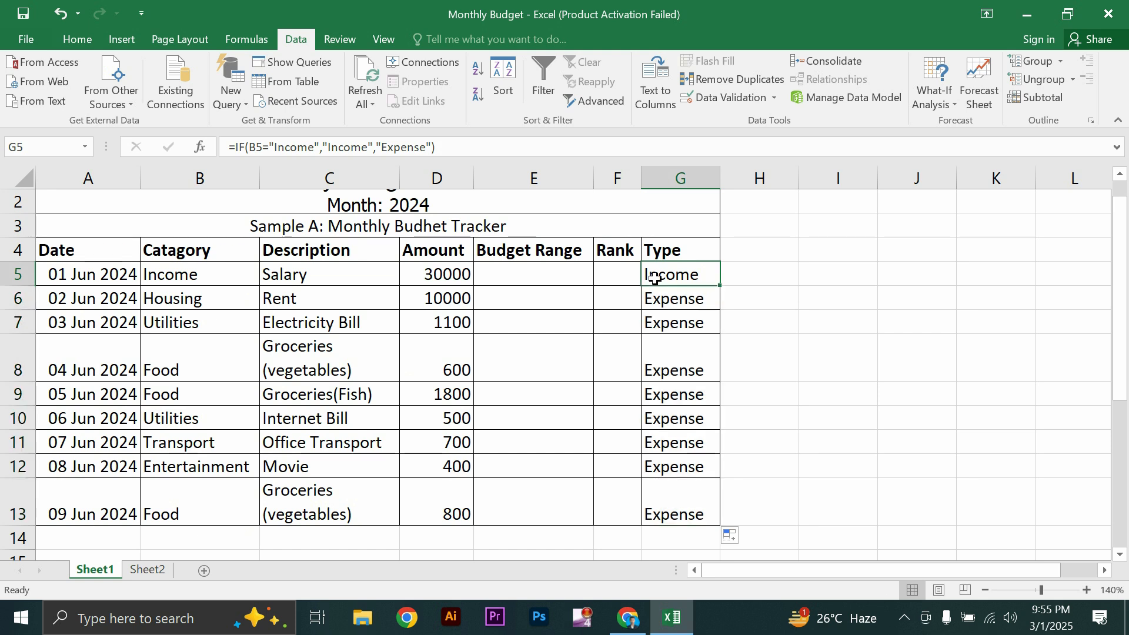
pyautogui.moveTo(655, 300); pyautogui.dragTo(688, 496)
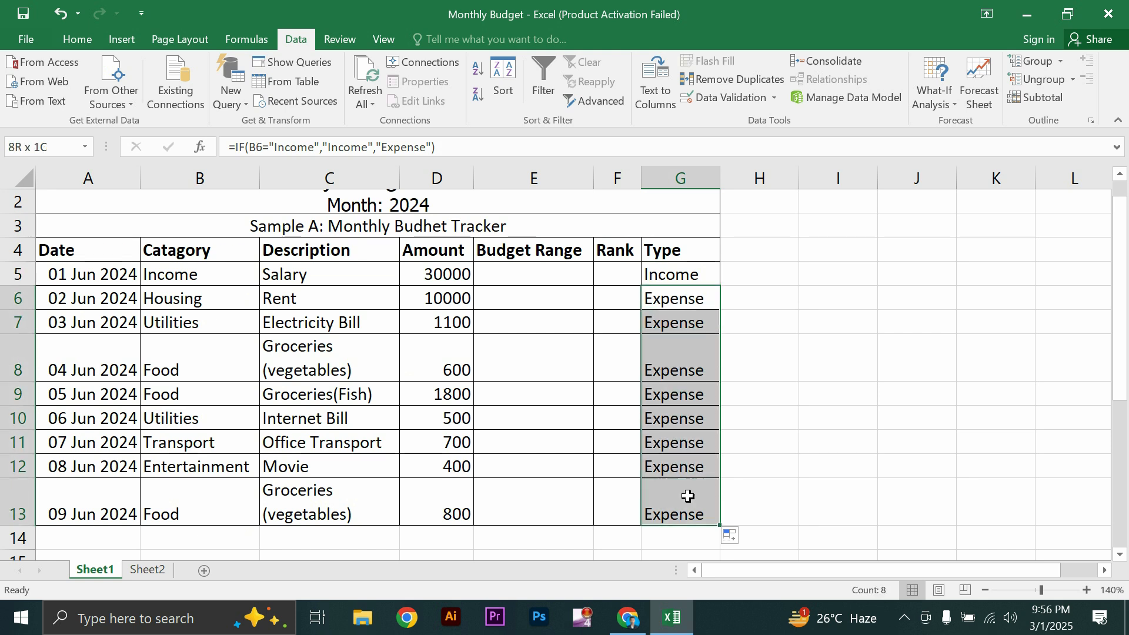
# Step: Create a conditional formatting rule for the Type cells G5:G13 that formats only cells with specific text containing Income
pyautogui.click(665, 274)
pyautogui.moveTo(665, 275); pyautogui.dragTo(685, 491)
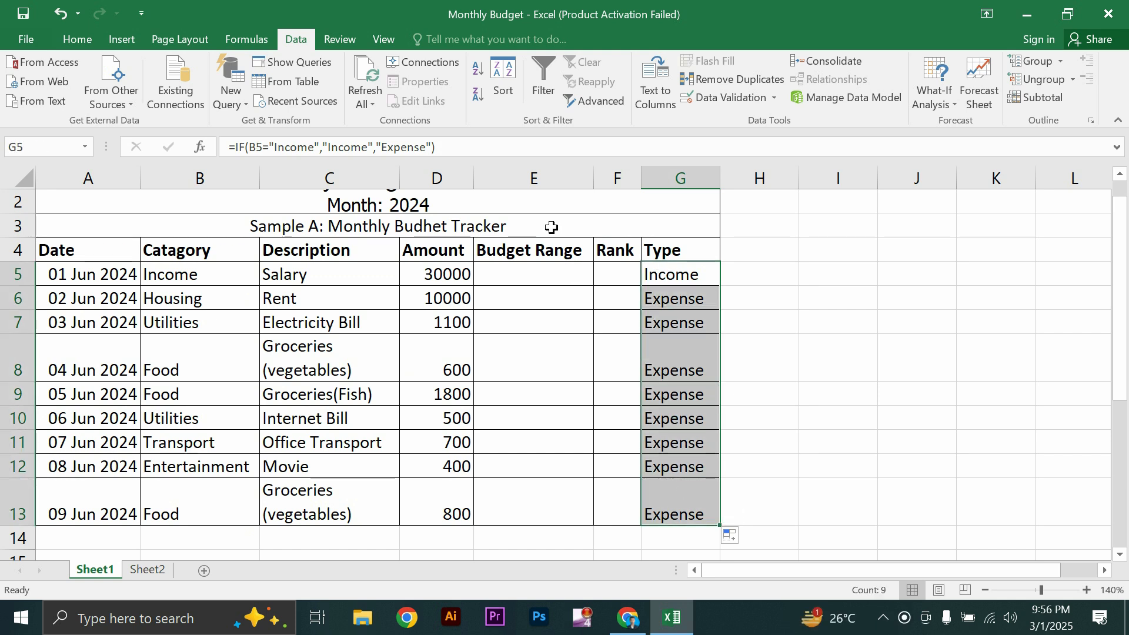
pyautogui.click(81, 40)
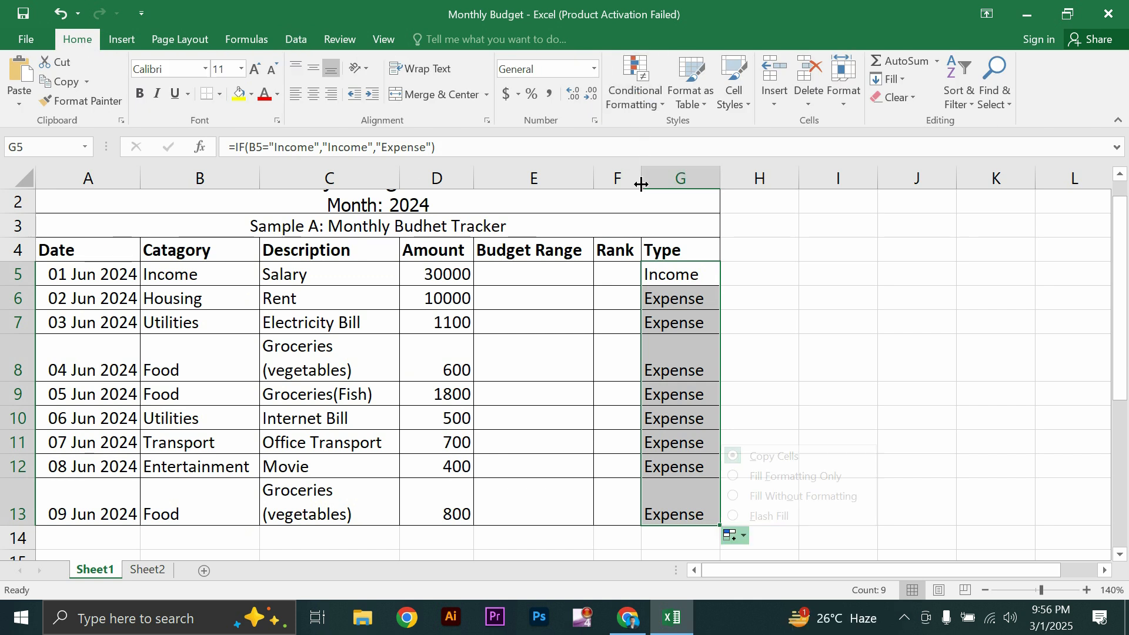
pyautogui.click(616, 79)
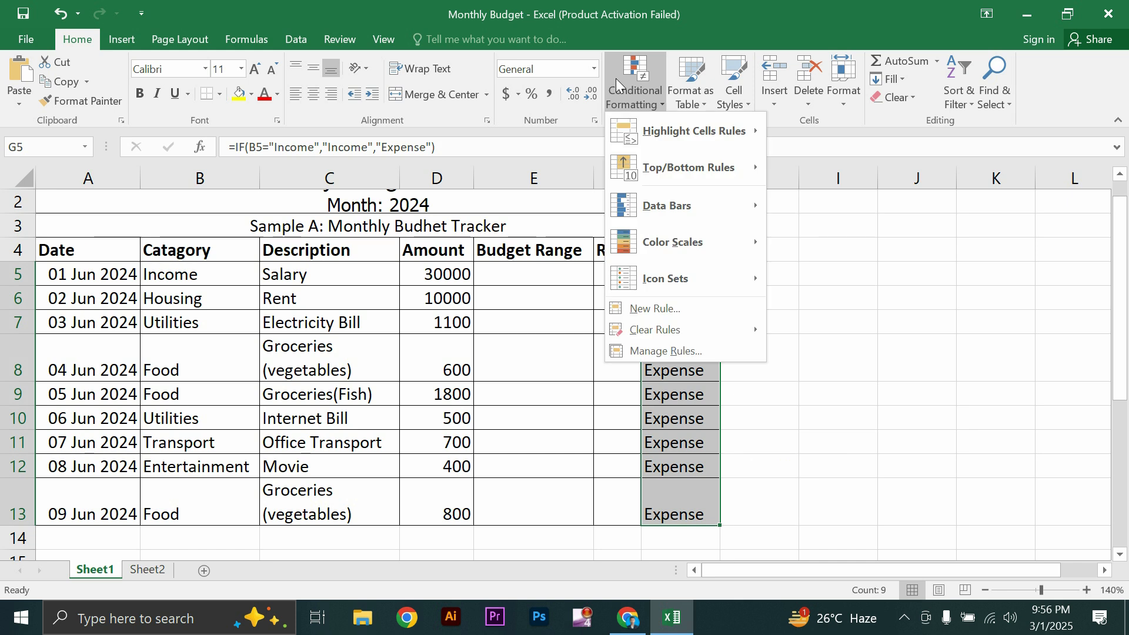
pyautogui.click(674, 350)
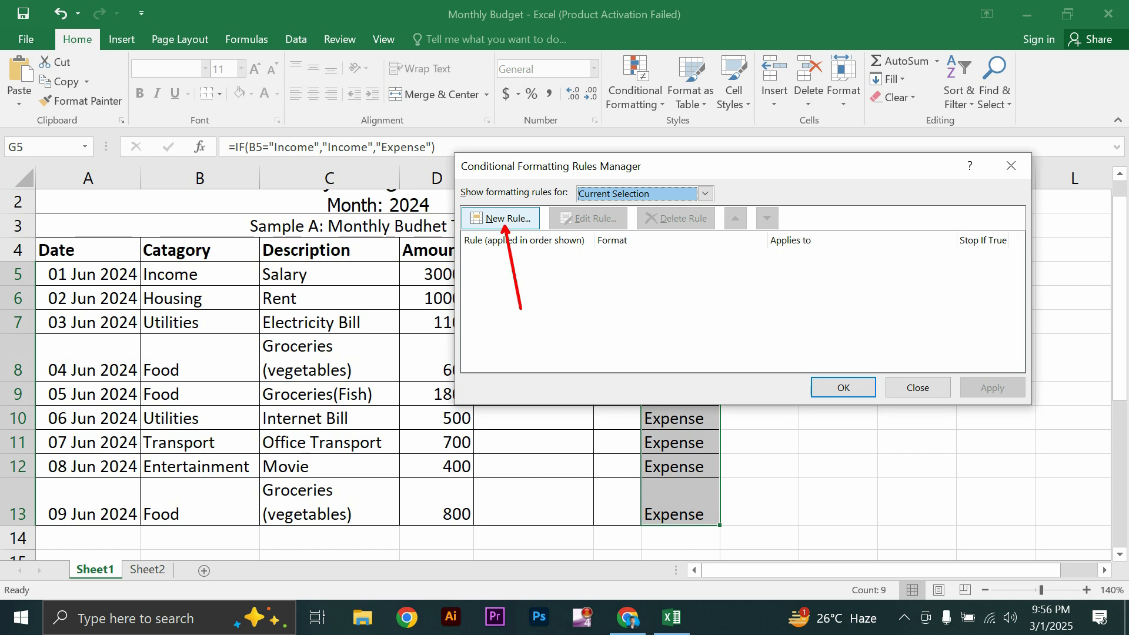
pyautogui.click(508, 219)
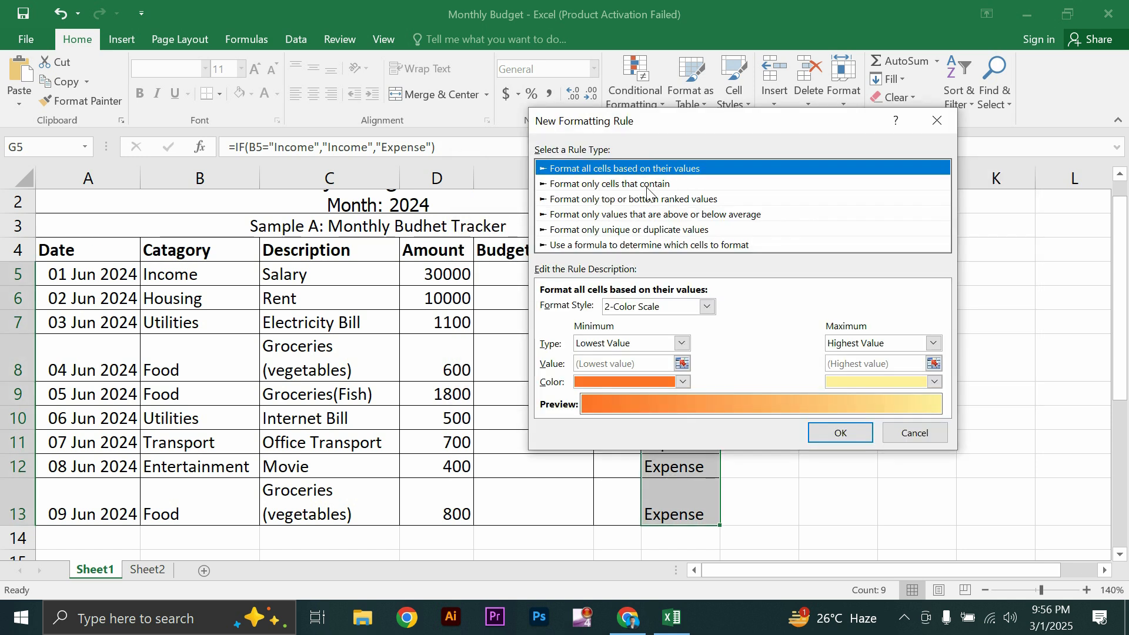
pyautogui.moveTo(645, 186); pyautogui.dragTo(695, 249)
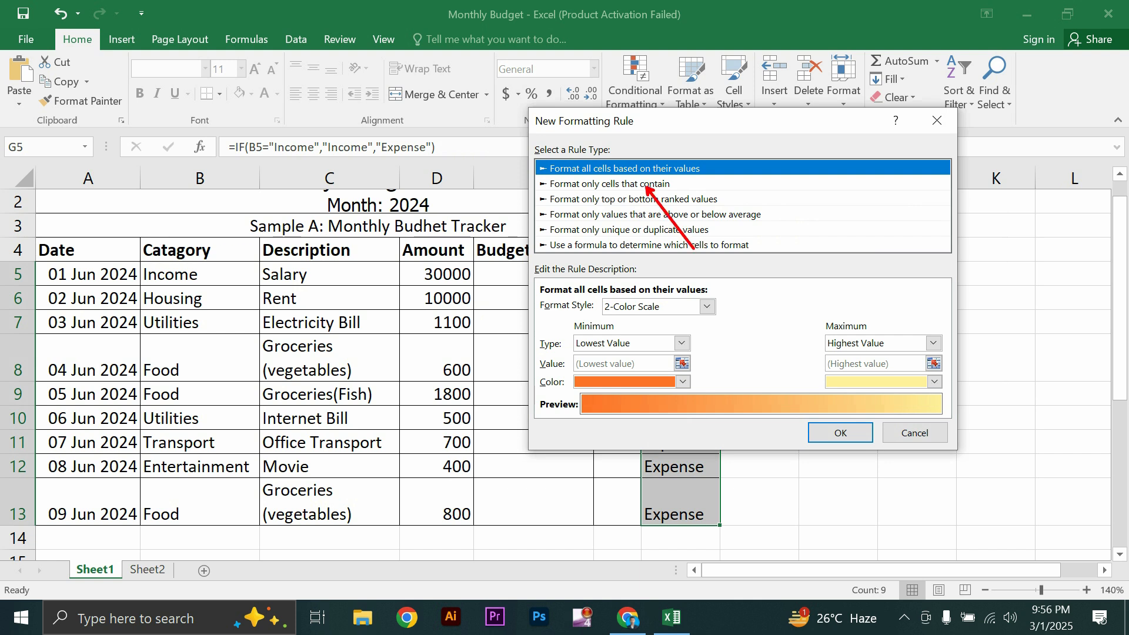
pyautogui.click(651, 184)
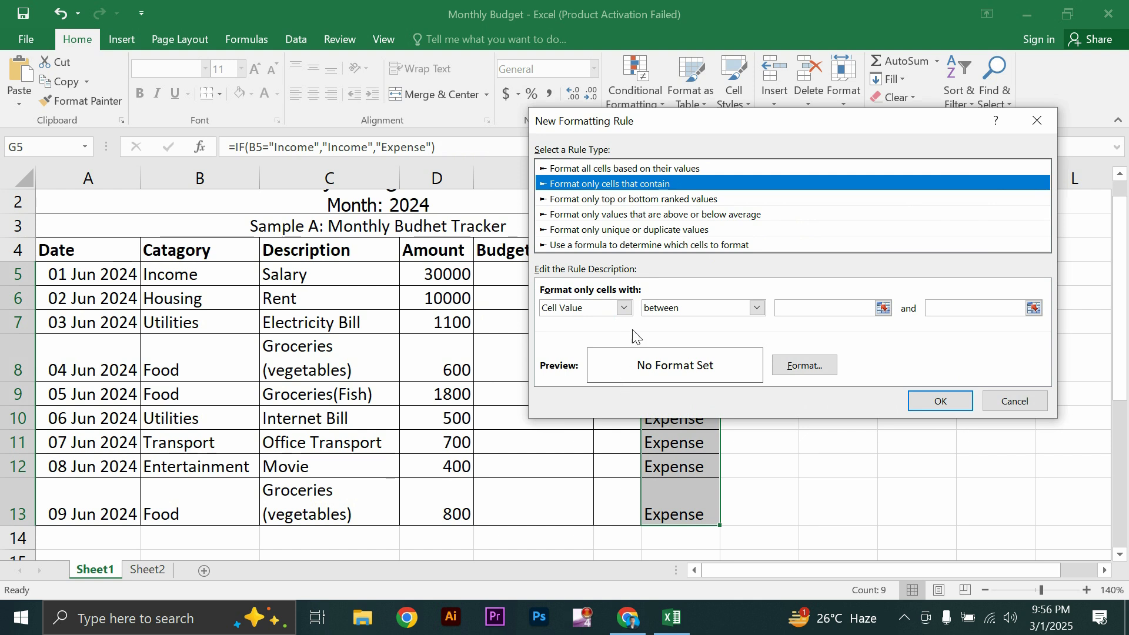
pyautogui.click(623, 308)
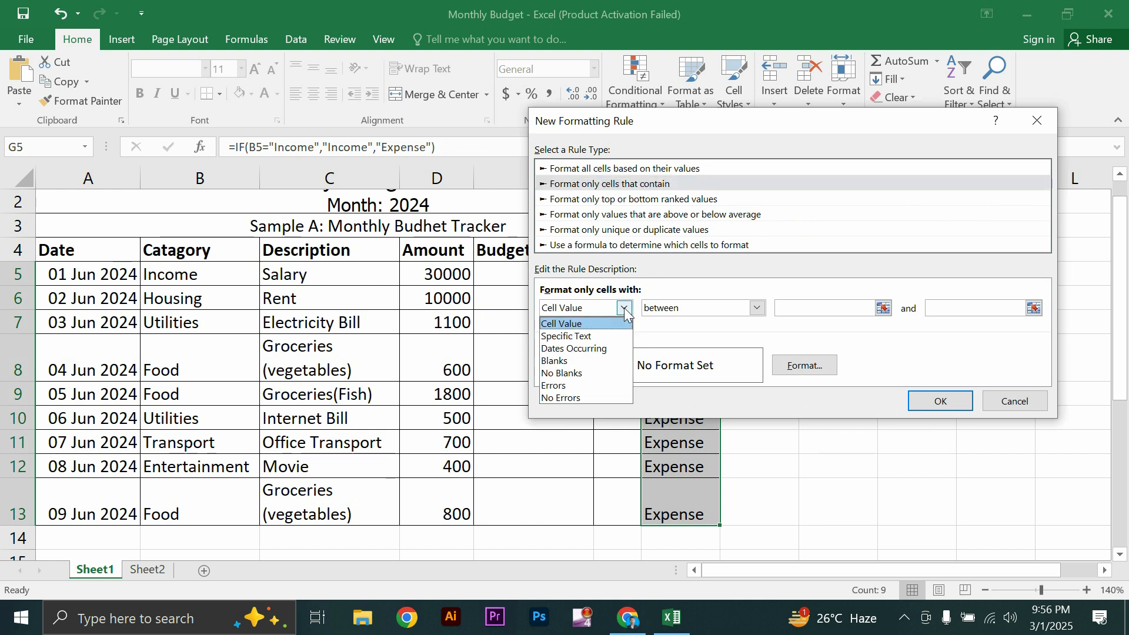
pyautogui.click(582, 337)
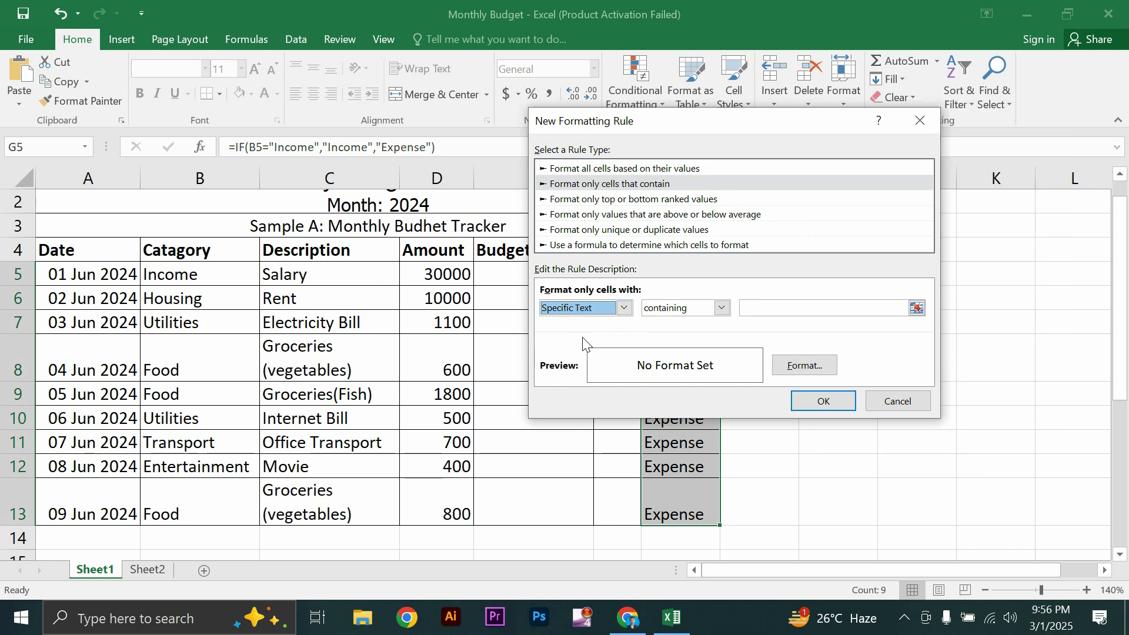
pyautogui.click(784, 312)
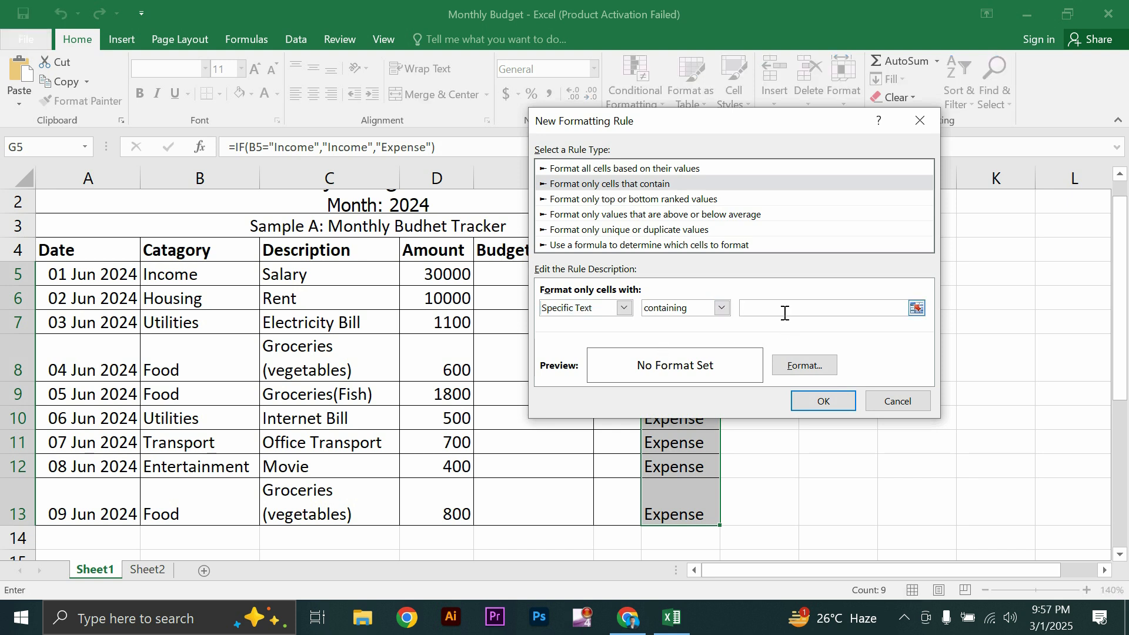
pyautogui.write('Income')
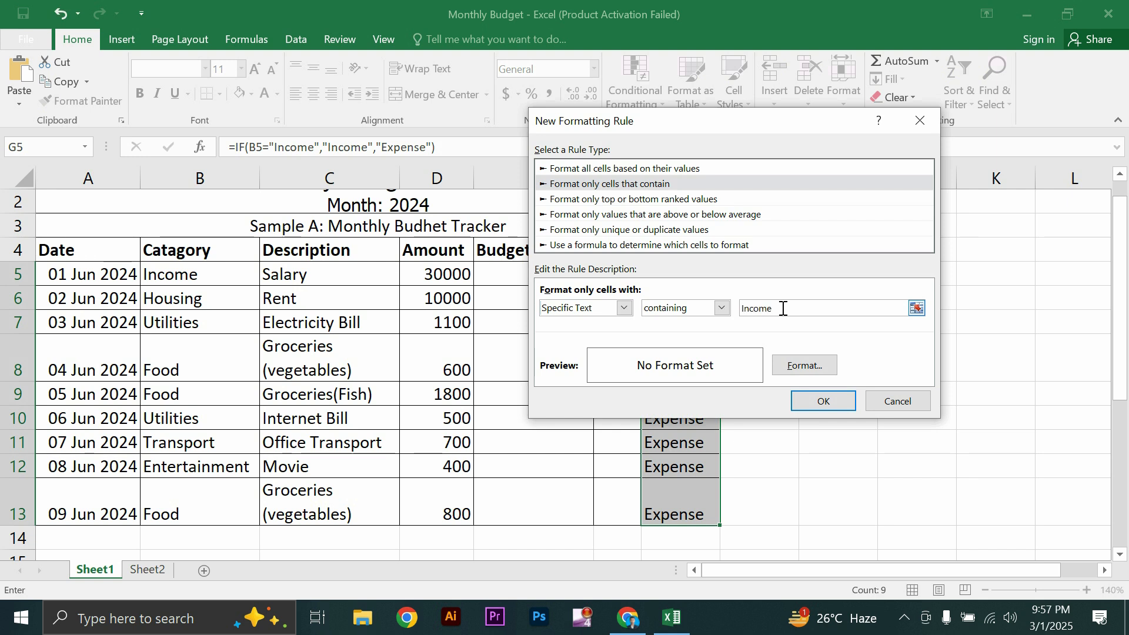
# Step: Give the Income rule a green background fill and apply it to the Type cells
pyautogui.click(817, 371)
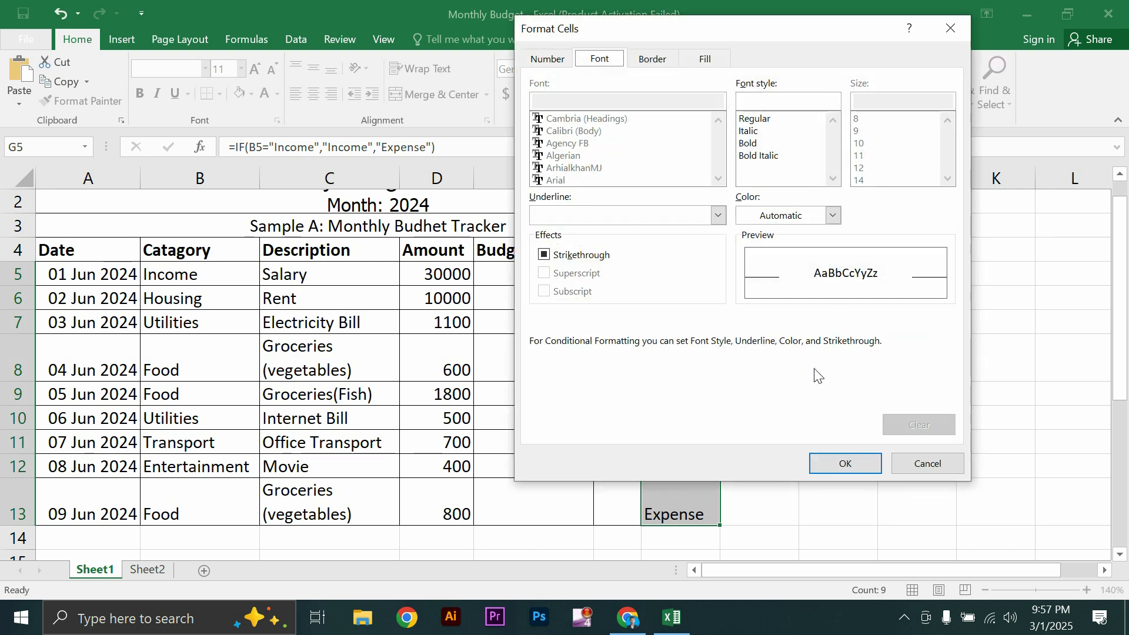
pyautogui.click(708, 57)
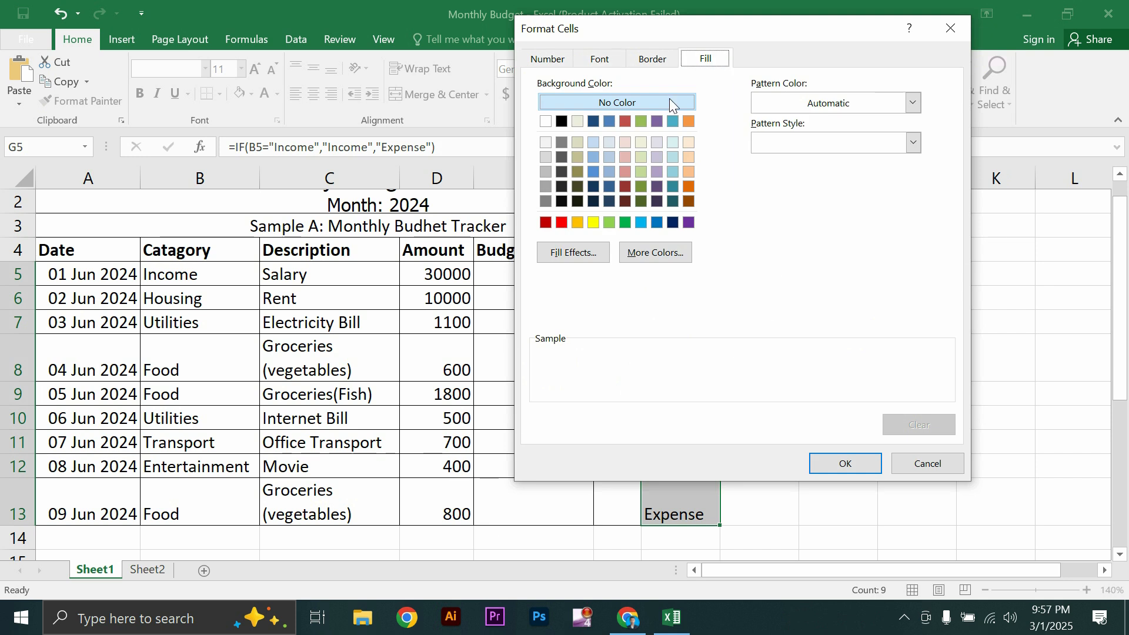
pyautogui.click(624, 222)
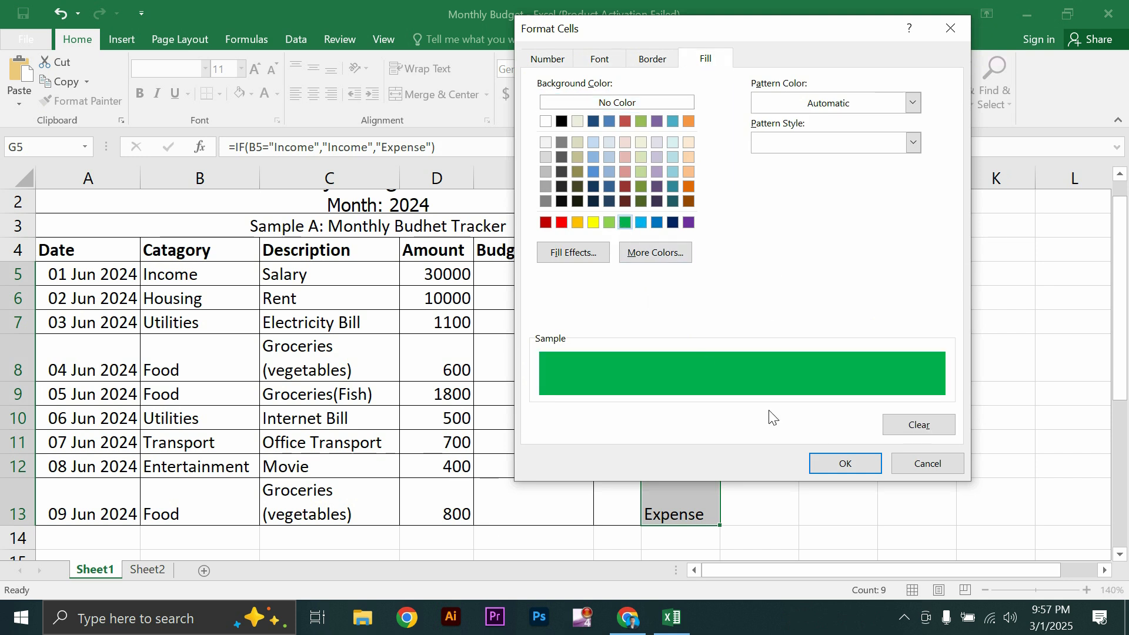
pyautogui.click(845, 463)
pyautogui.click(823, 402)
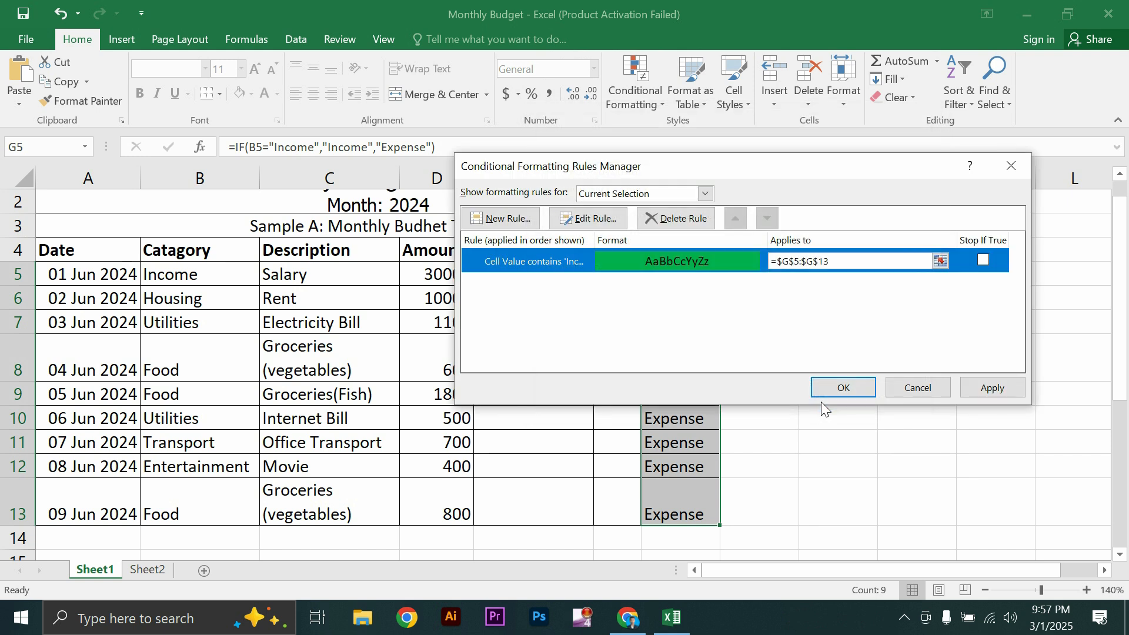
pyautogui.click(823, 387)
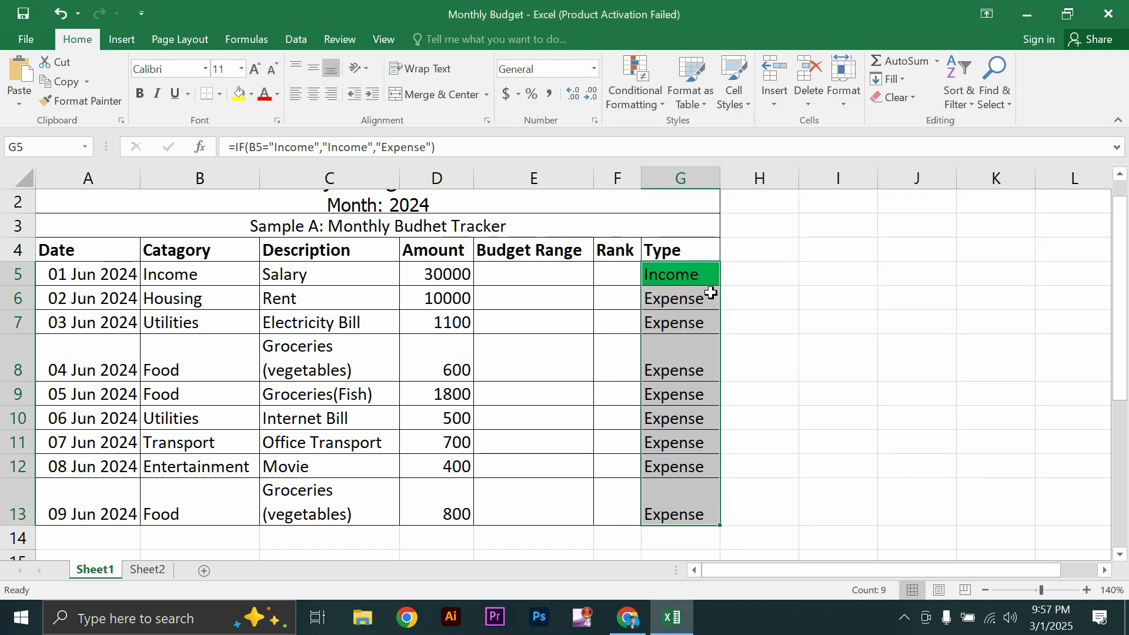
pyautogui.click(695, 276)
pyautogui.moveTo(695, 276); pyautogui.dragTo(693, 491)
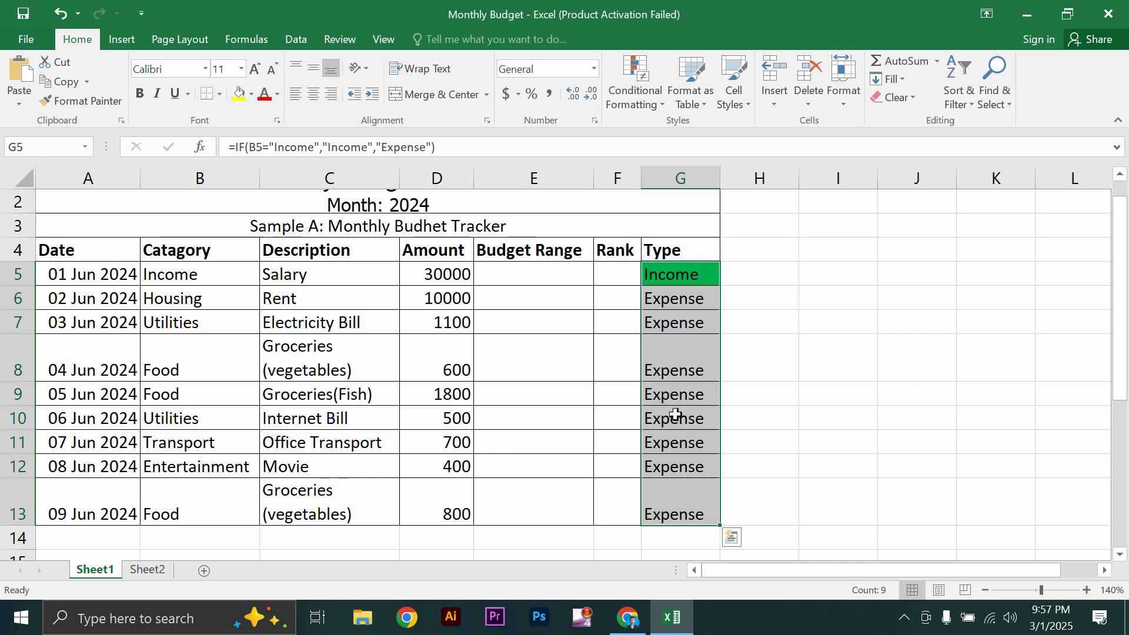
pyautogui.click(673, 380)
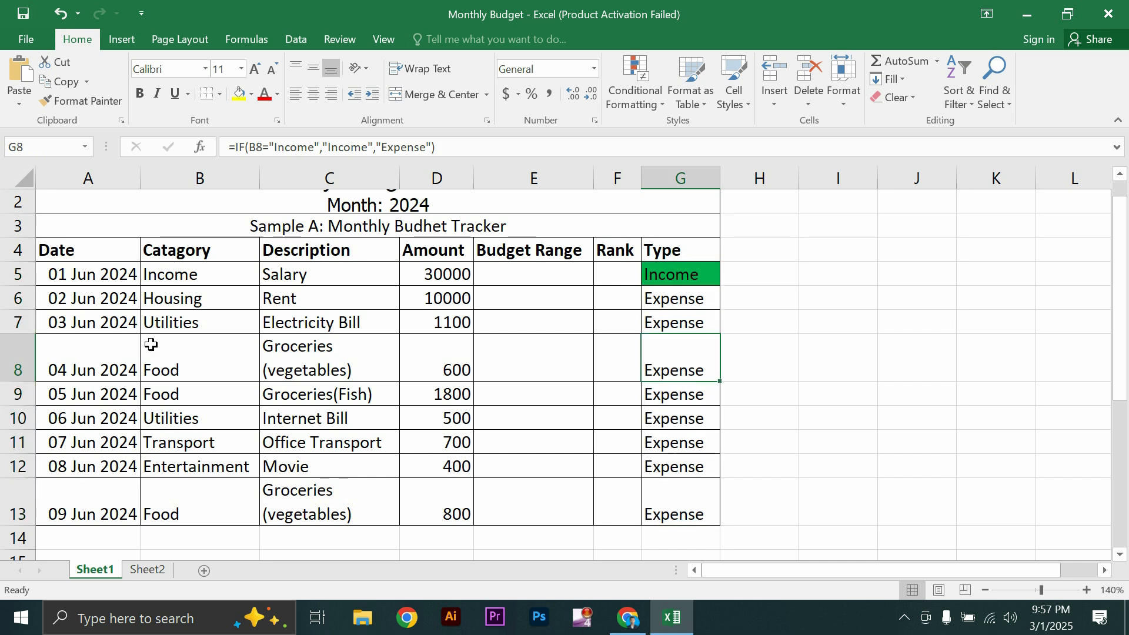
# Step: Test the Type highlighting by changing the category in B8 to Income, and undo the change
pyautogui.click(176, 375)
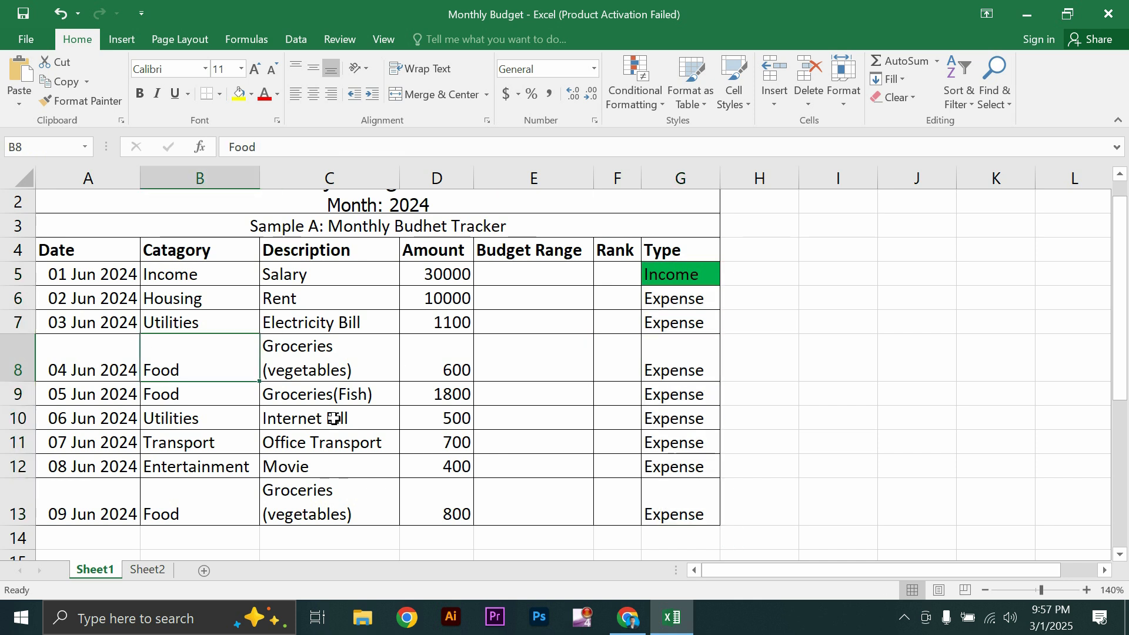
pyautogui.write('Income')
pyautogui.press('Return')
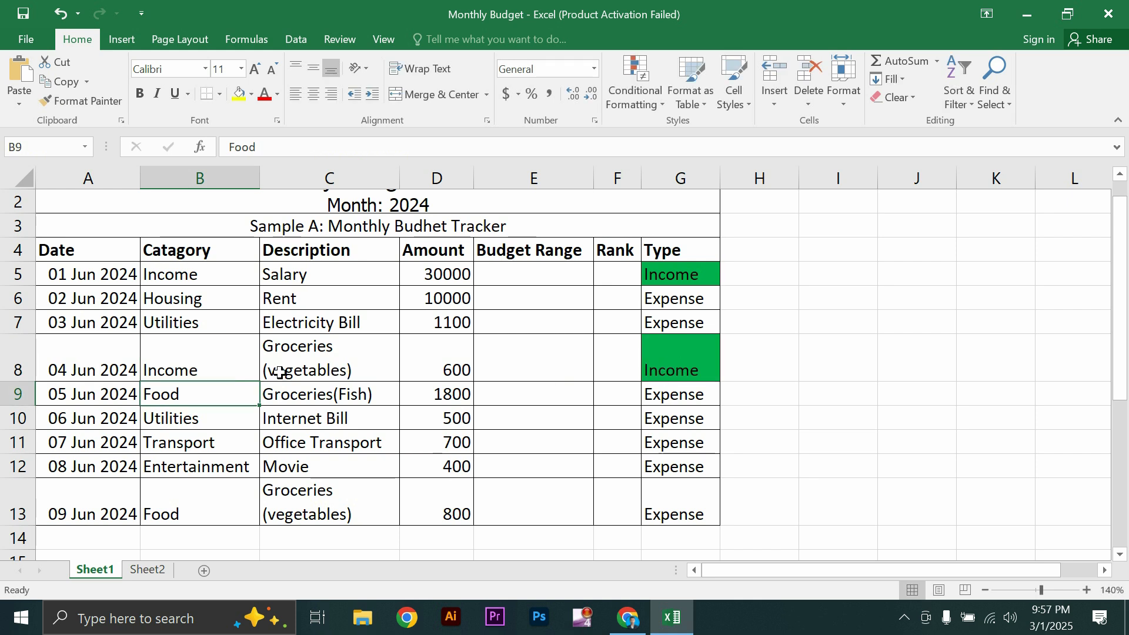
pyautogui.moveTo(222, 363); pyautogui.dragTo(642, 362)
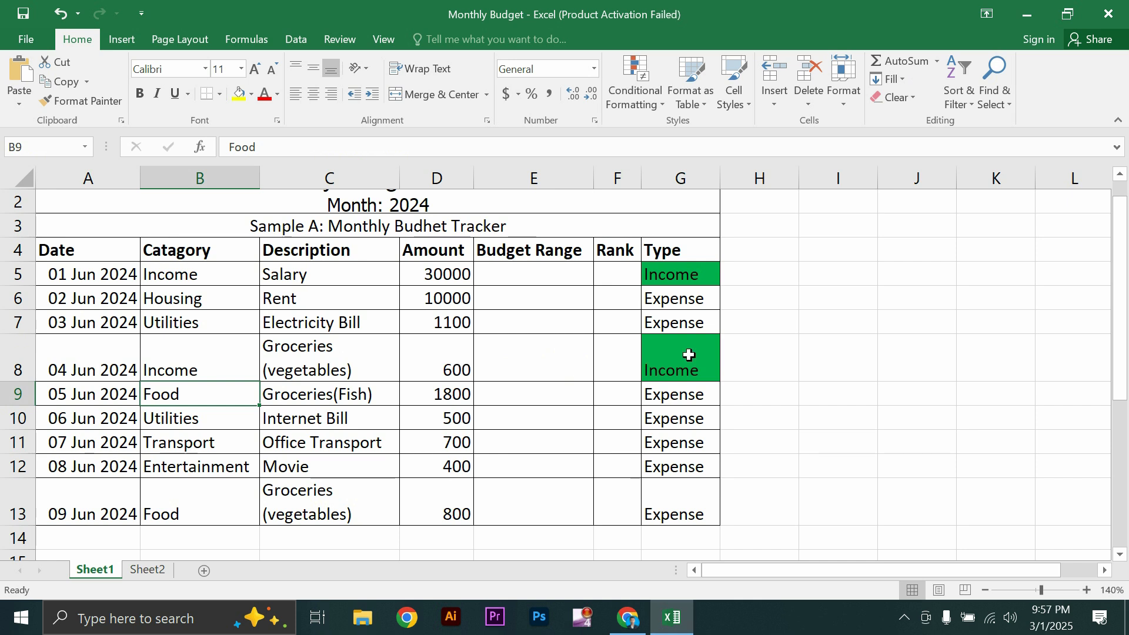
pyautogui.hotkey('ctrl', 'z')
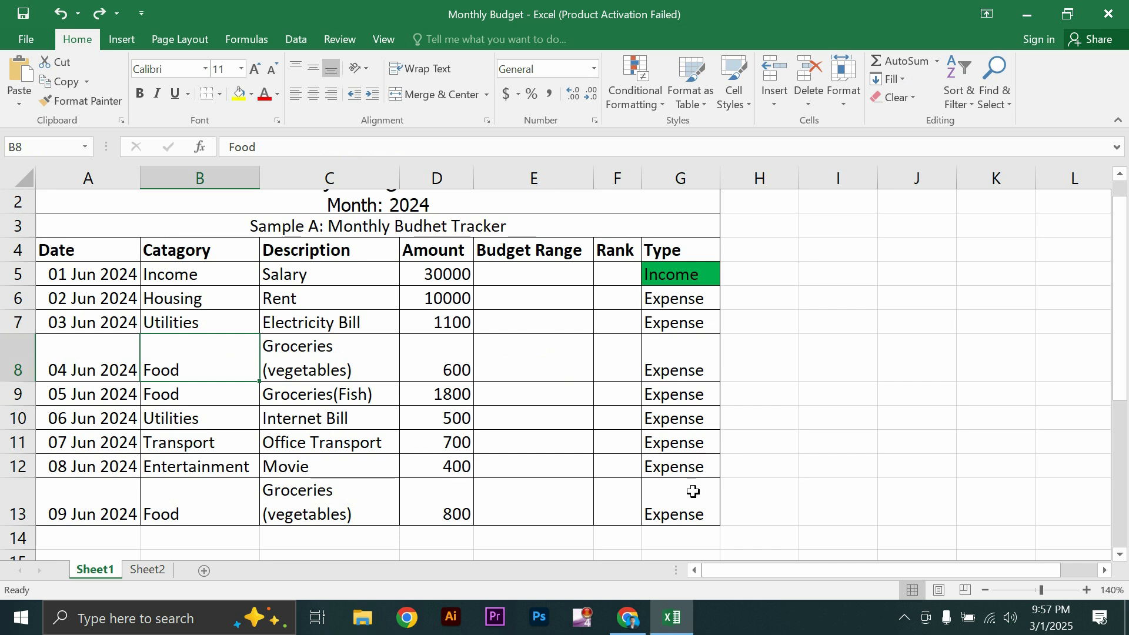
# Step: Create a second conditional formatting rule for the Type cells G5:G13 that formats only cells with specific text containing Expense
pyautogui.click(669, 268)
pyautogui.moveTo(669, 268); pyautogui.dragTo(685, 498)
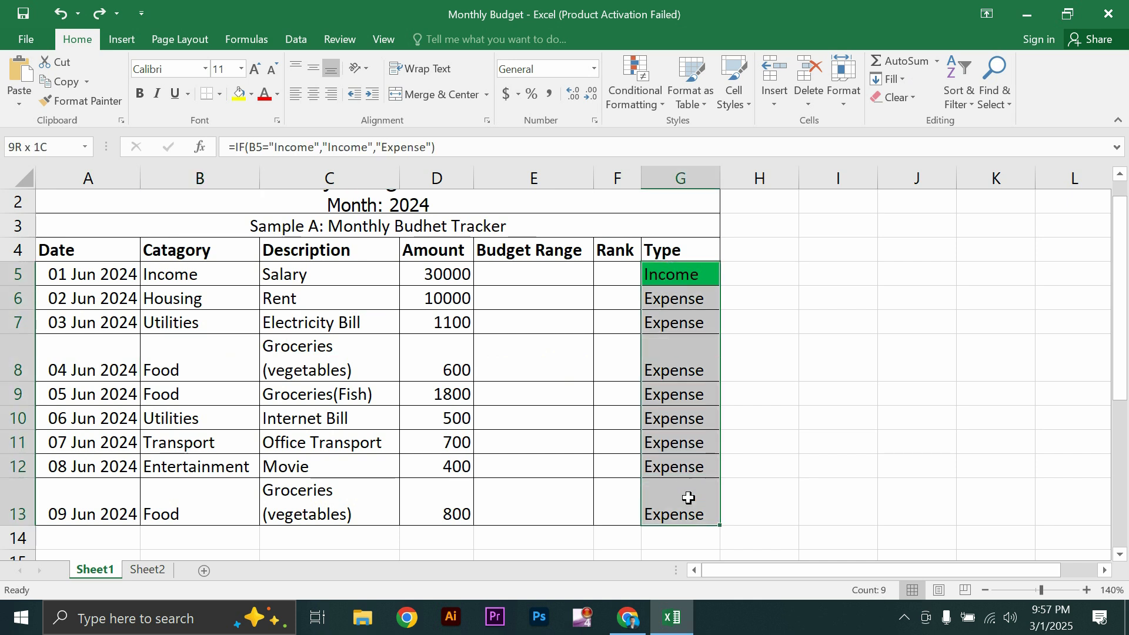
pyautogui.click(621, 94)
pyautogui.click(652, 347)
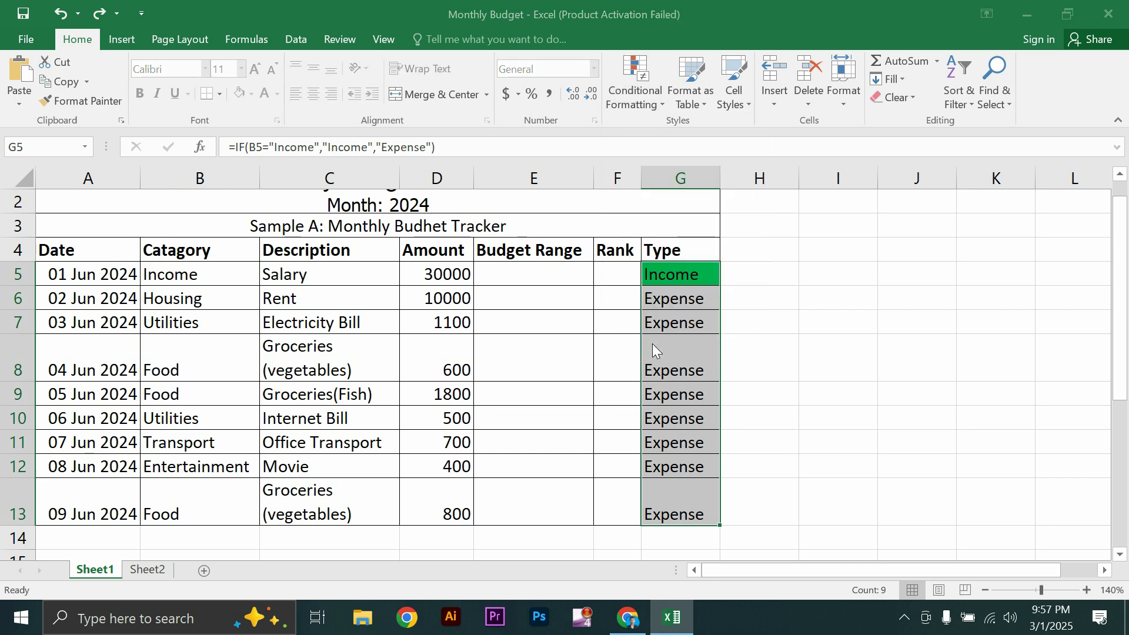
pyautogui.click(509, 219)
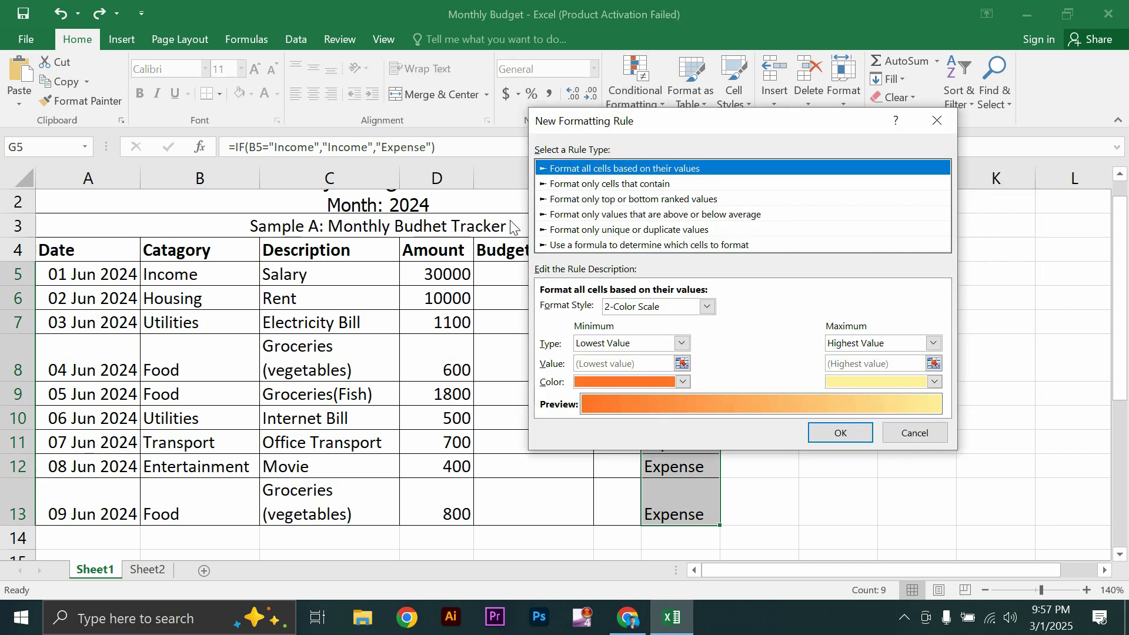
pyautogui.click(638, 185)
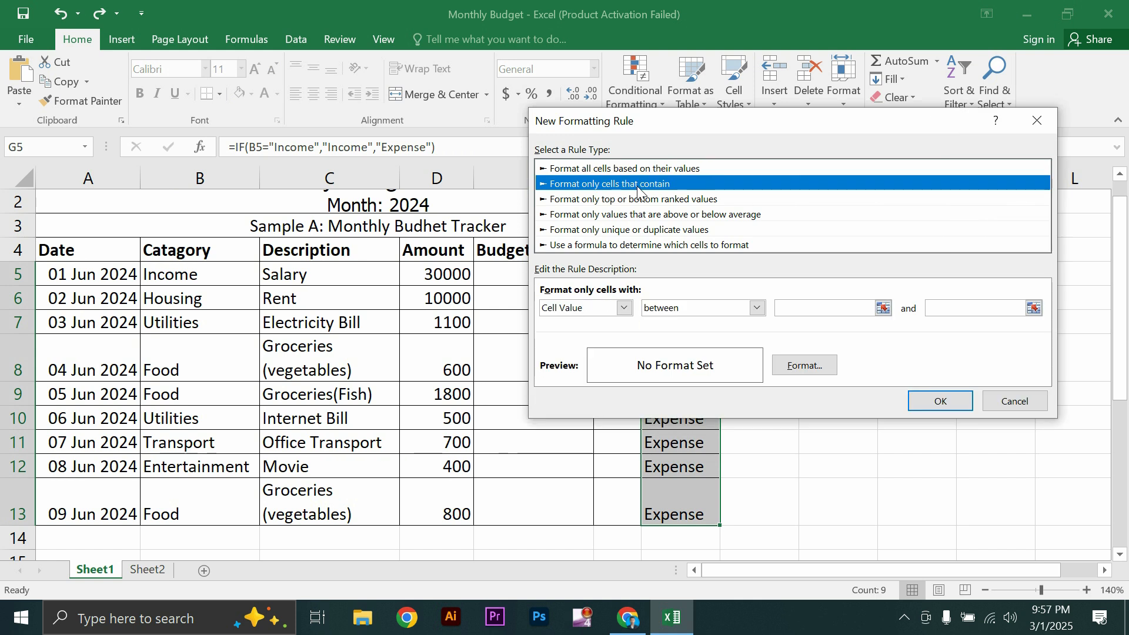
pyautogui.click(623, 307)
pyautogui.click(601, 336)
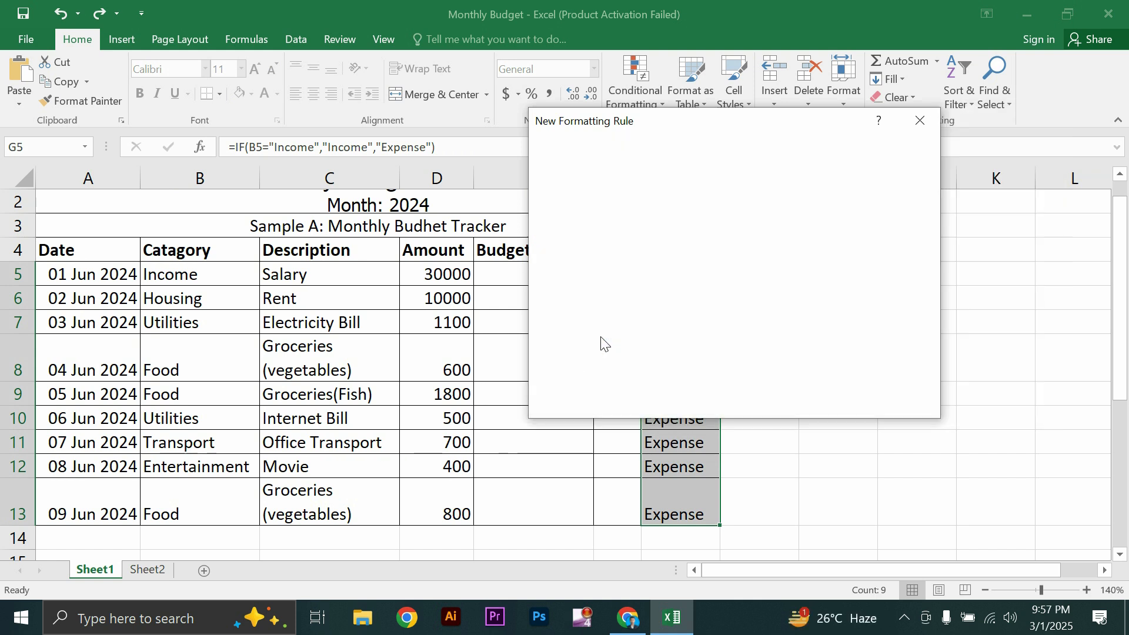
pyautogui.click(815, 306)
pyautogui.write('Expense')
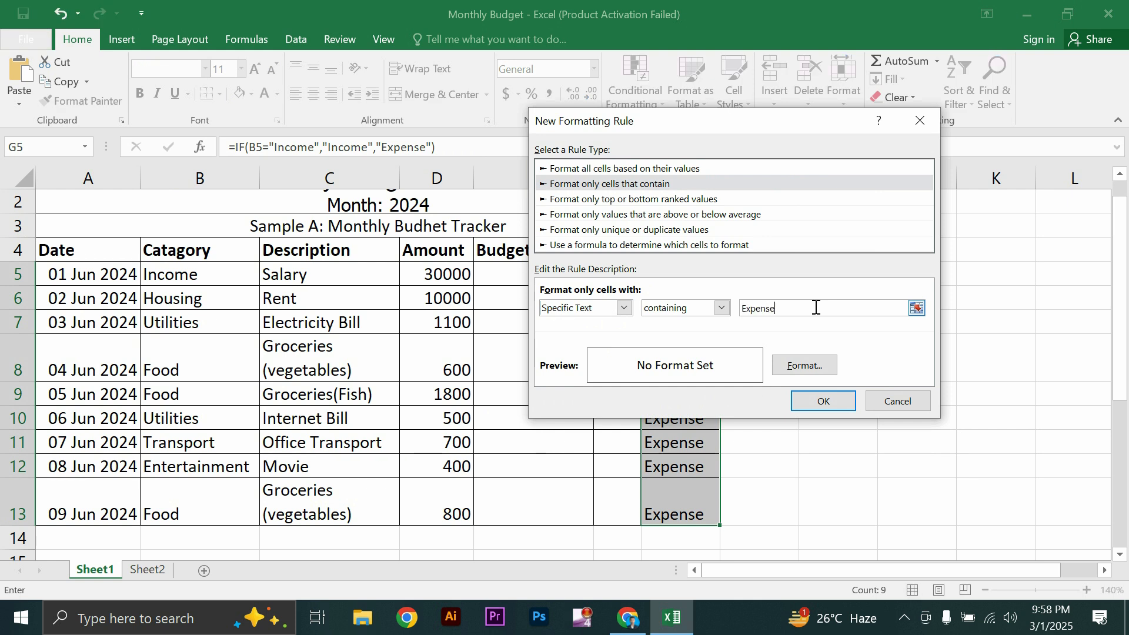
# Step: Give the Expense rule a red background fill and apply it to the Type cells
pyautogui.click(810, 366)
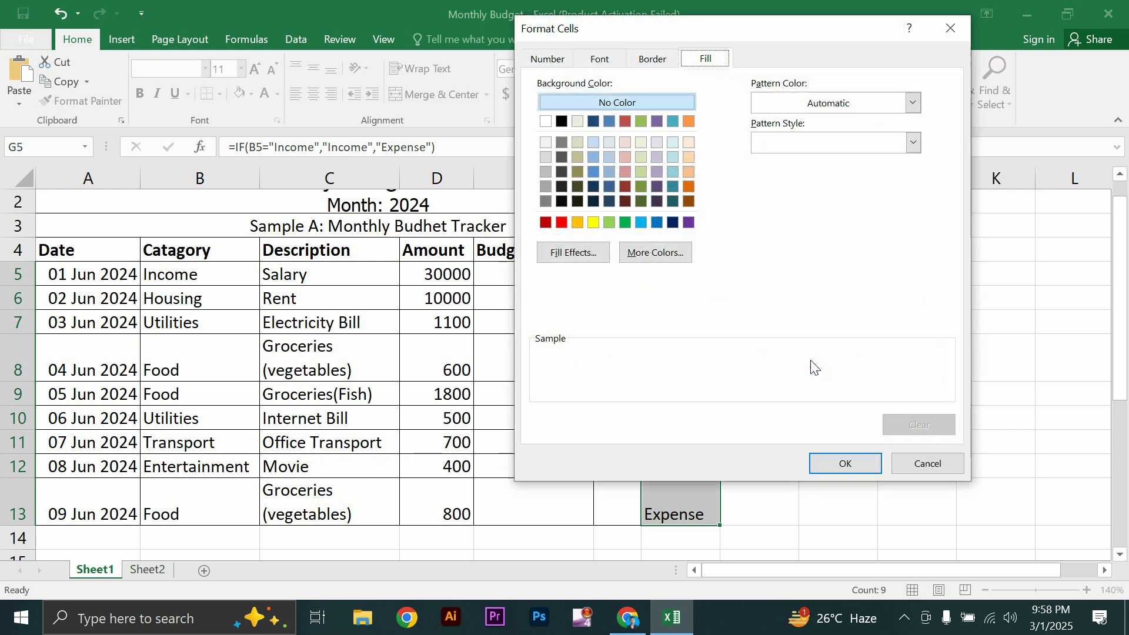
pyautogui.click(562, 222)
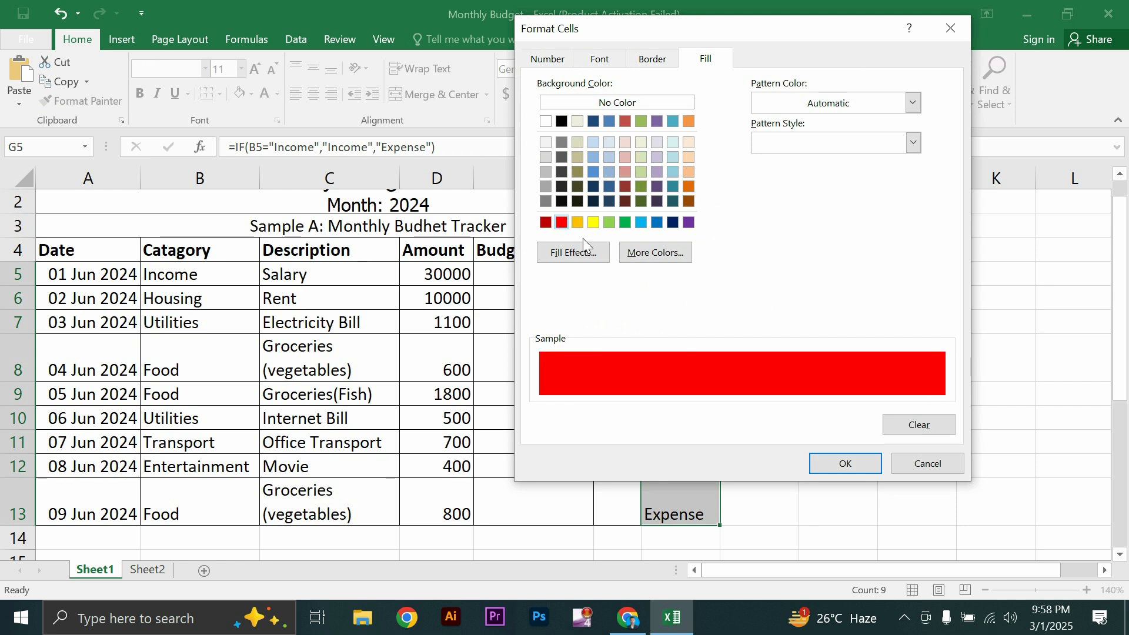
pyautogui.click(845, 463)
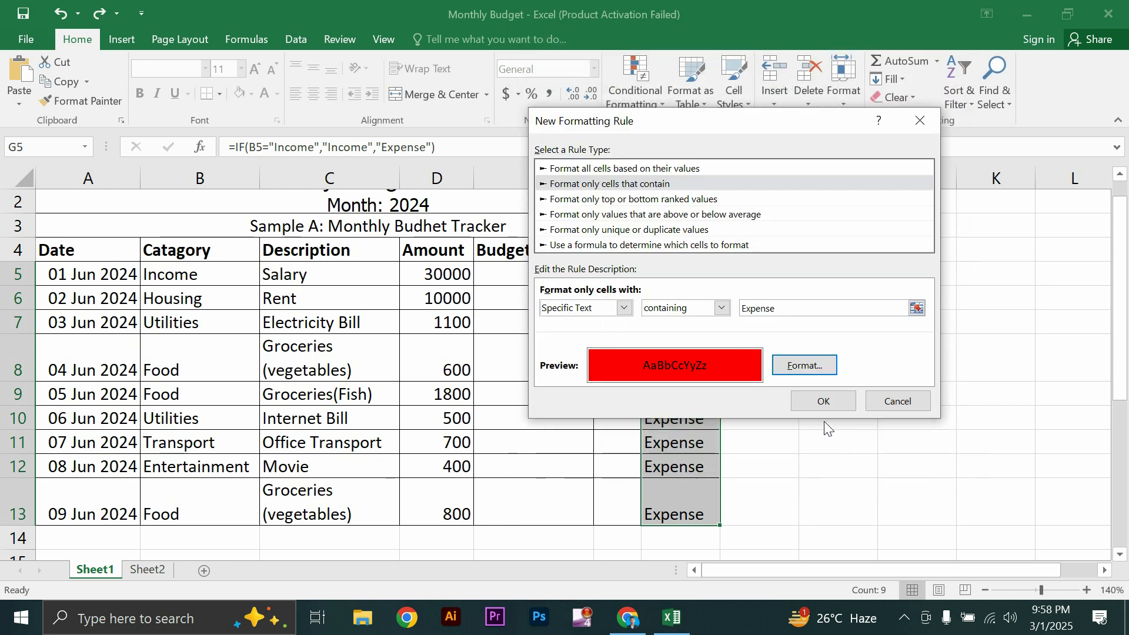
pyautogui.click(821, 400)
pyautogui.click(819, 388)
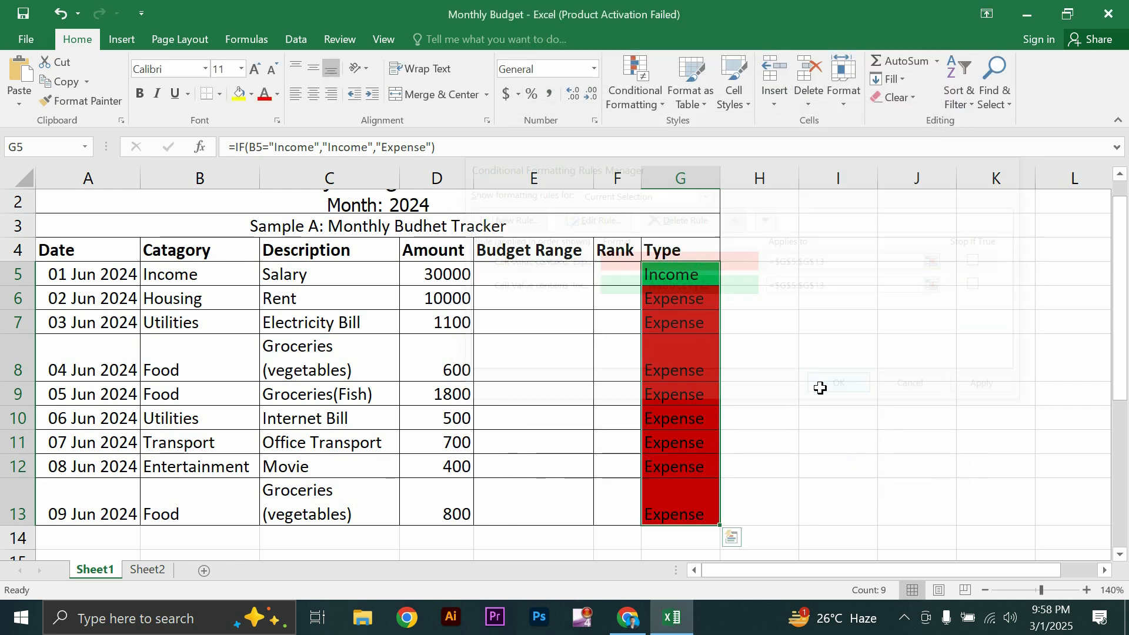
pyautogui.click(710, 360)
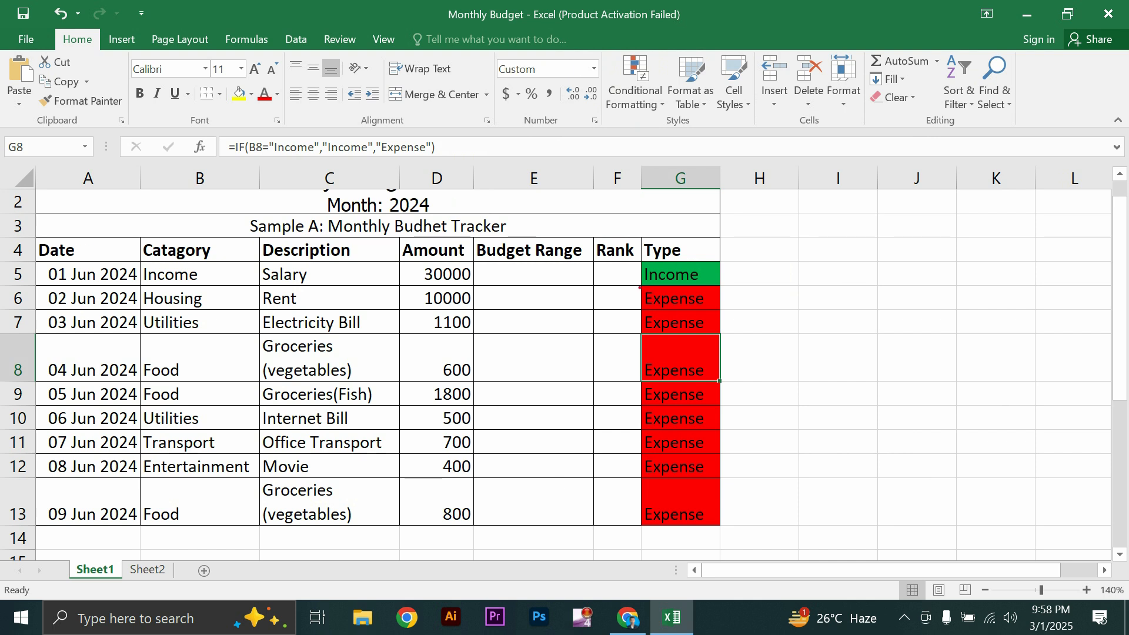
pyautogui.moveTo(639, 286)
pyautogui.mouseDown()
pyautogui.moveTo(714, 456)
pyautogui.moveTo(721, 513)
pyautogui.mouseUp()
pyautogui.moveTo(637, 288)
pyautogui.mouseDown()
pyautogui.moveTo(747, 488)
pyautogui.moveTo(737, 529)
pyautogui.mouseUp()
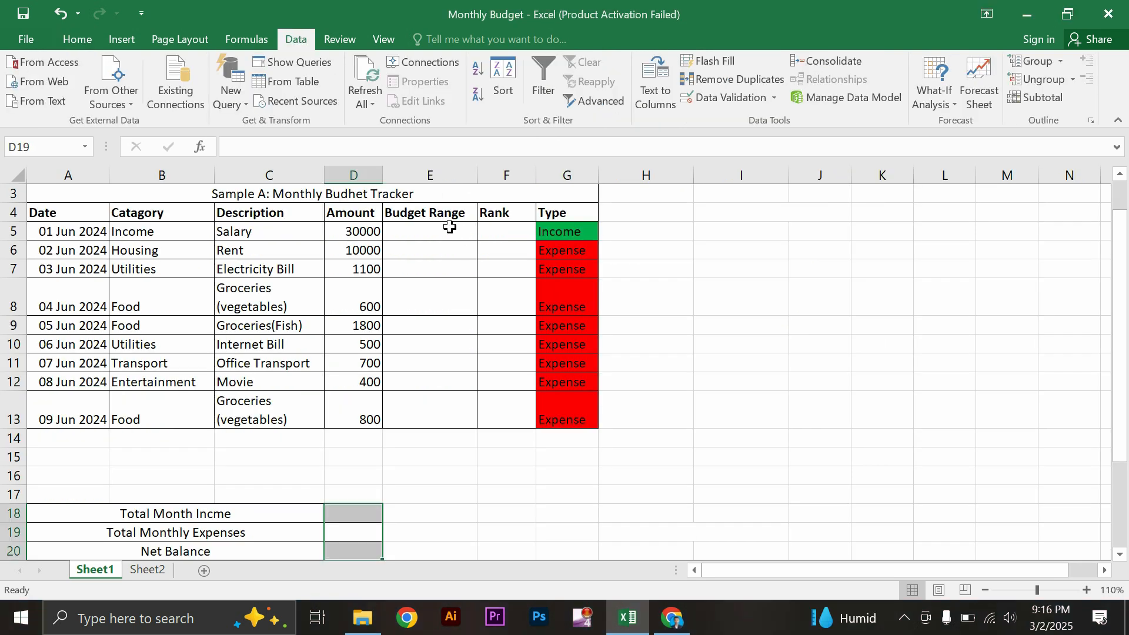
# Step: Switch to the Monthly Wage PDF and examine the Budget Range conditions and the sample table for monthly income, expenses and net balance
pyautogui.moveTo(432, 229); pyautogui.dragTo(433, 407)
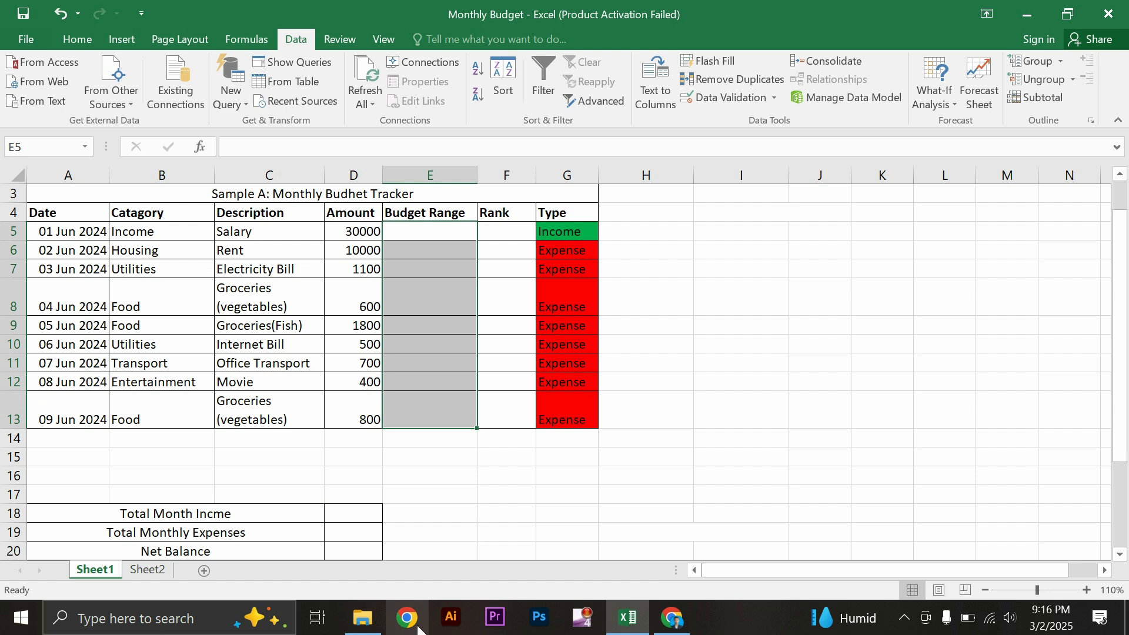
pyautogui.click(671, 617)
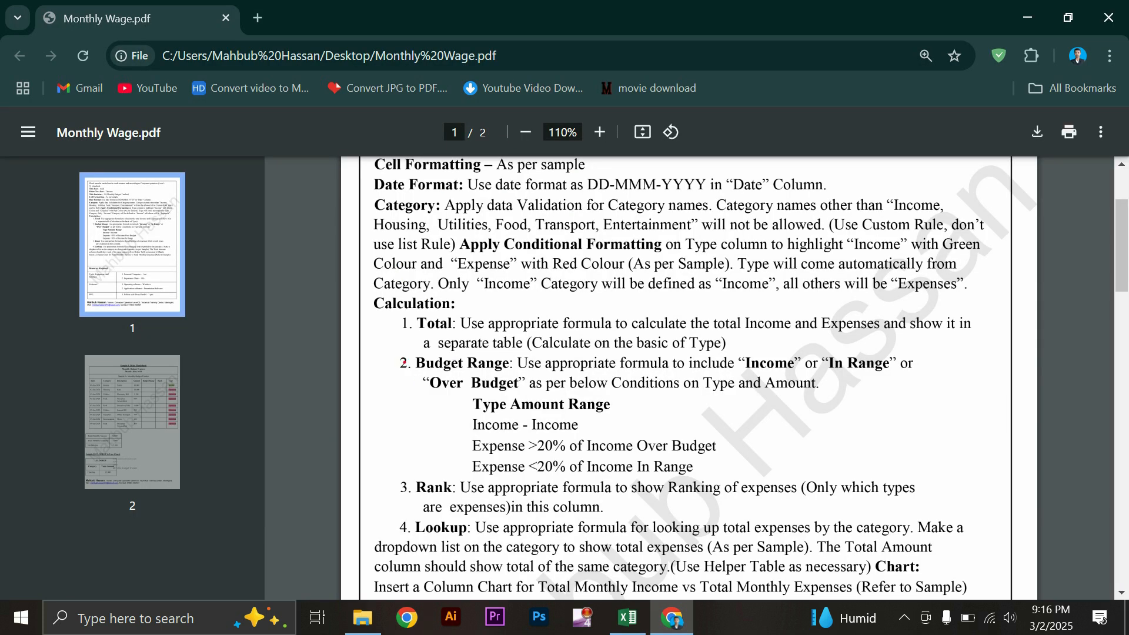
pyautogui.moveTo(403, 360)
pyautogui.mouseDown()
pyautogui.moveTo(539, 398)
pyautogui.moveTo(640, 445)
pyautogui.moveTo(915, 471)
pyautogui.mouseUp()
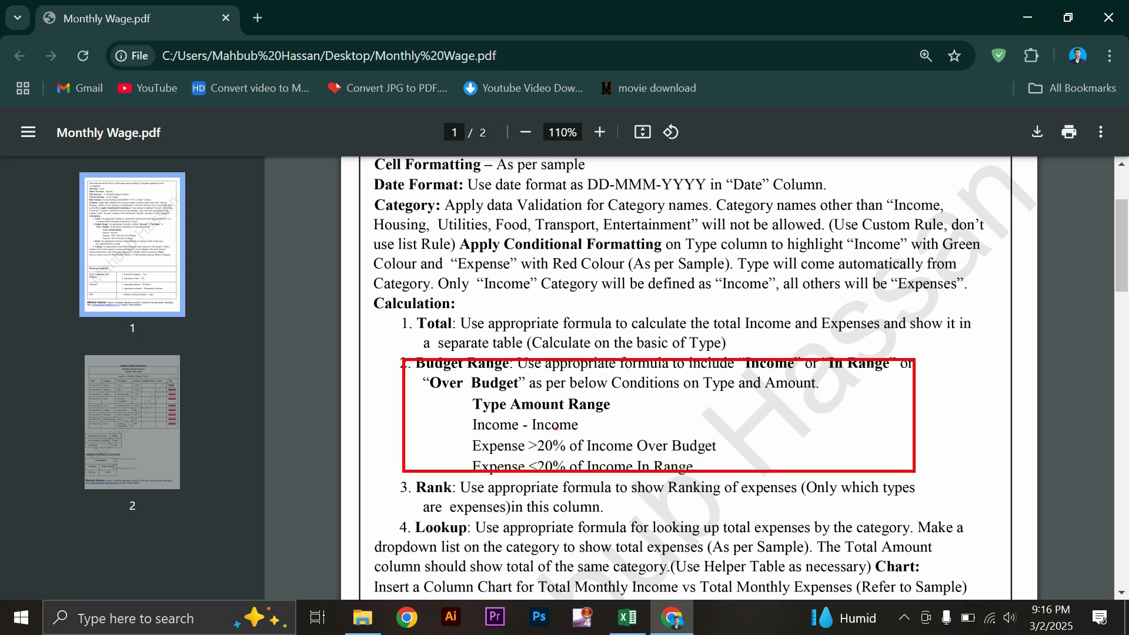
pyautogui.moveTo(556, 426); pyautogui.dragTo(668, 393)
pyautogui.moveTo(576, 445); pyautogui.dragTo(700, 384)
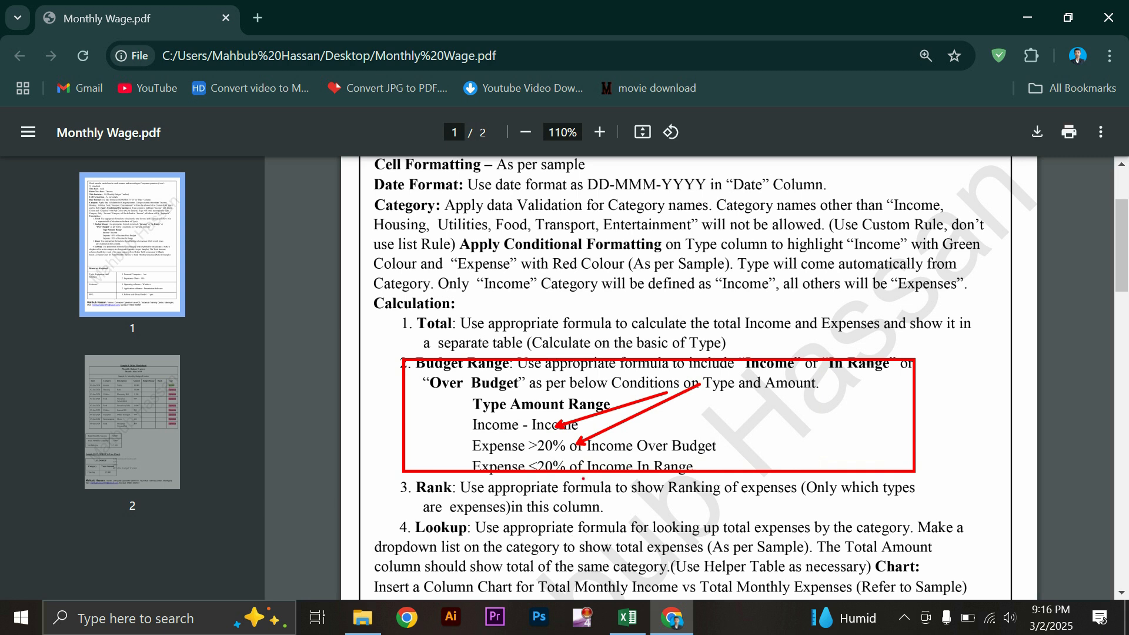
pyautogui.moveTo(685, 433); pyautogui.dragTo(582, 468)
pyautogui.press('Escape')
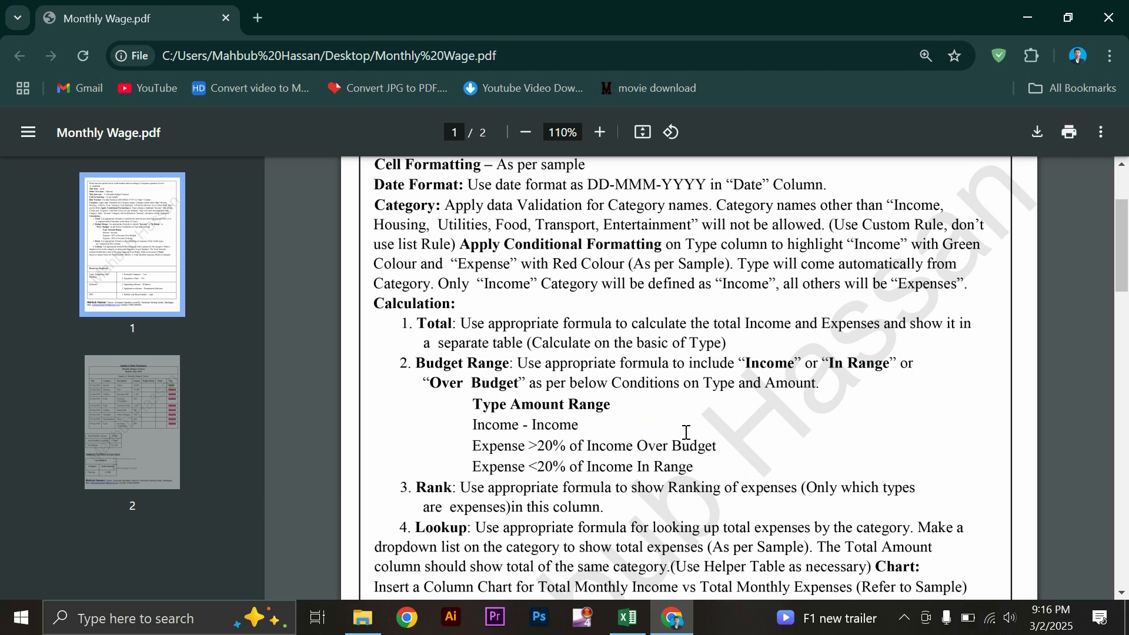
pyautogui.scroll(-15, 685, 432)
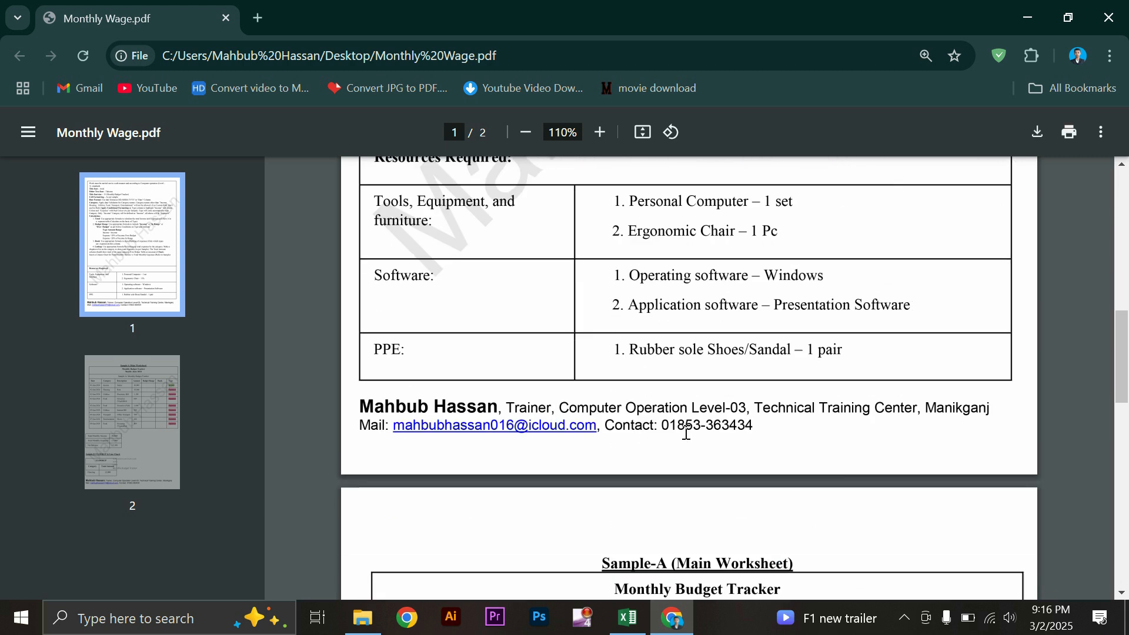
pyautogui.scroll(-6, 686, 432)
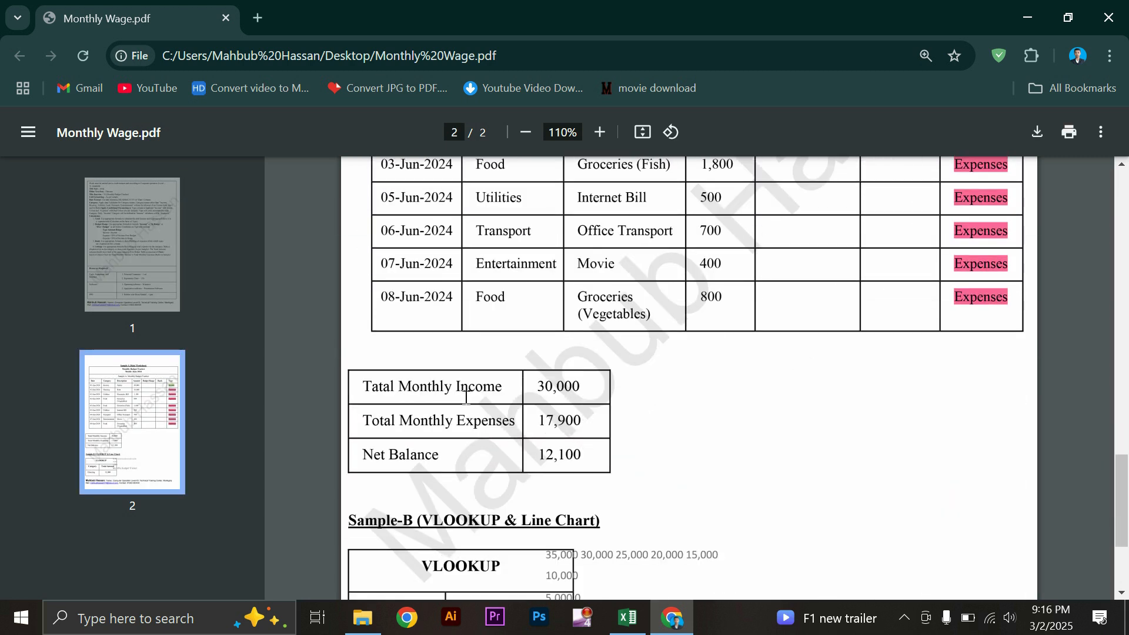
pyautogui.hotkey('ctrl', '2')
pyautogui.moveTo(353, 369)
pyautogui.mouseDown()
pyautogui.moveTo(405, 429)
pyautogui.moveTo(600, 479)
pyautogui.mouseUp()
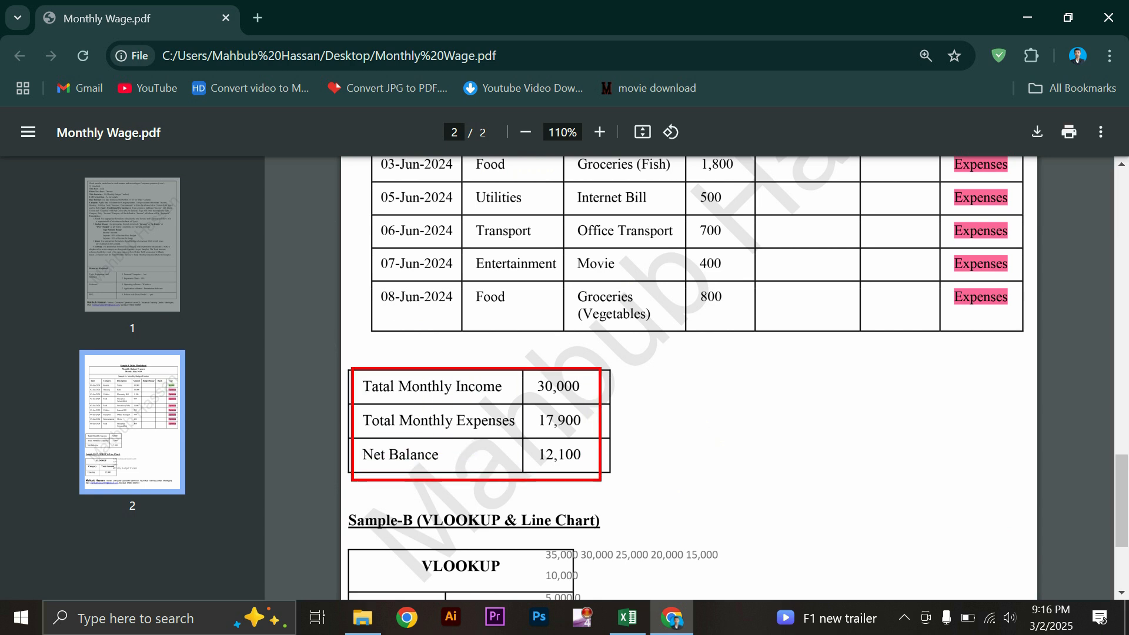
pyautogui.press('Escape')
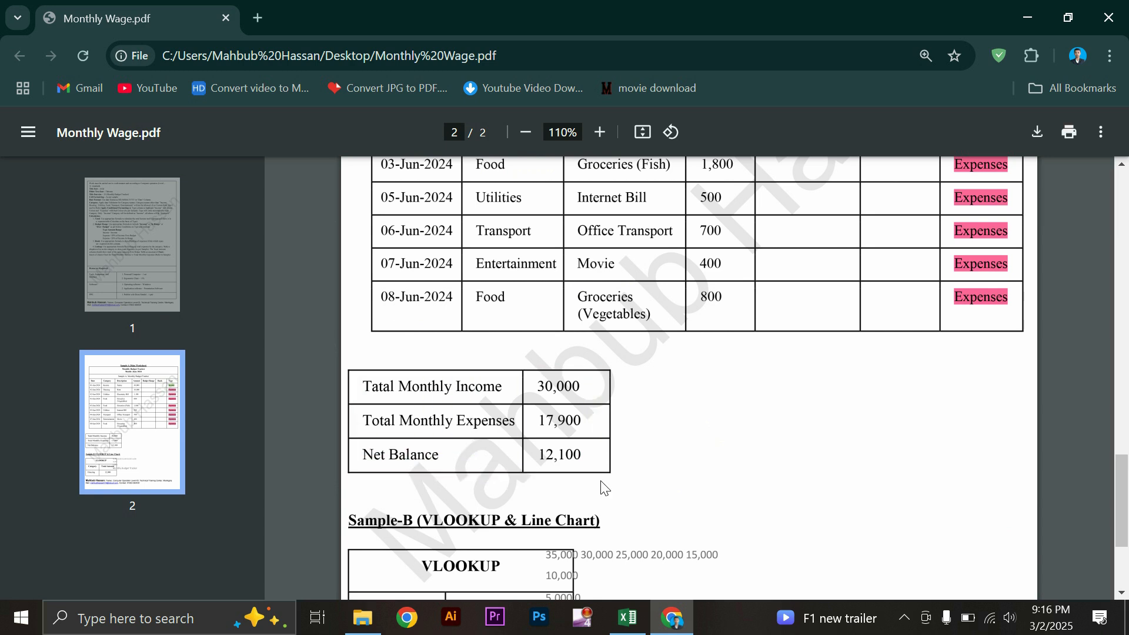
# Step: Switch back to the Excel workbook and correct the label in A18 to Total Month Income
pyautogui.click(627, 617)
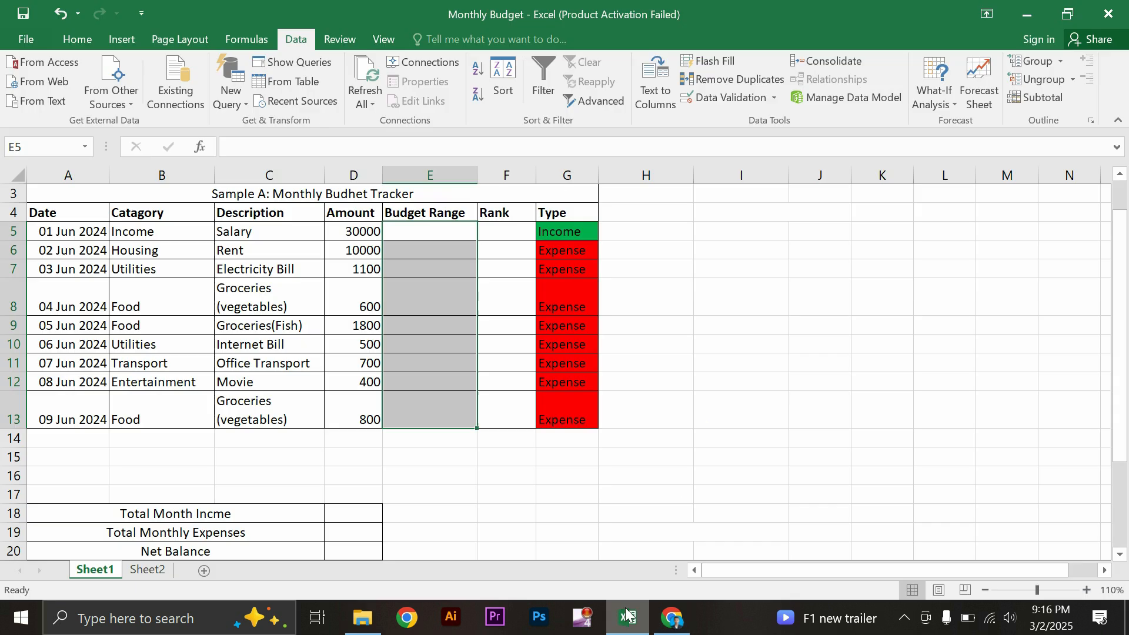
pyautogui.scroll(-2, 315, 498)
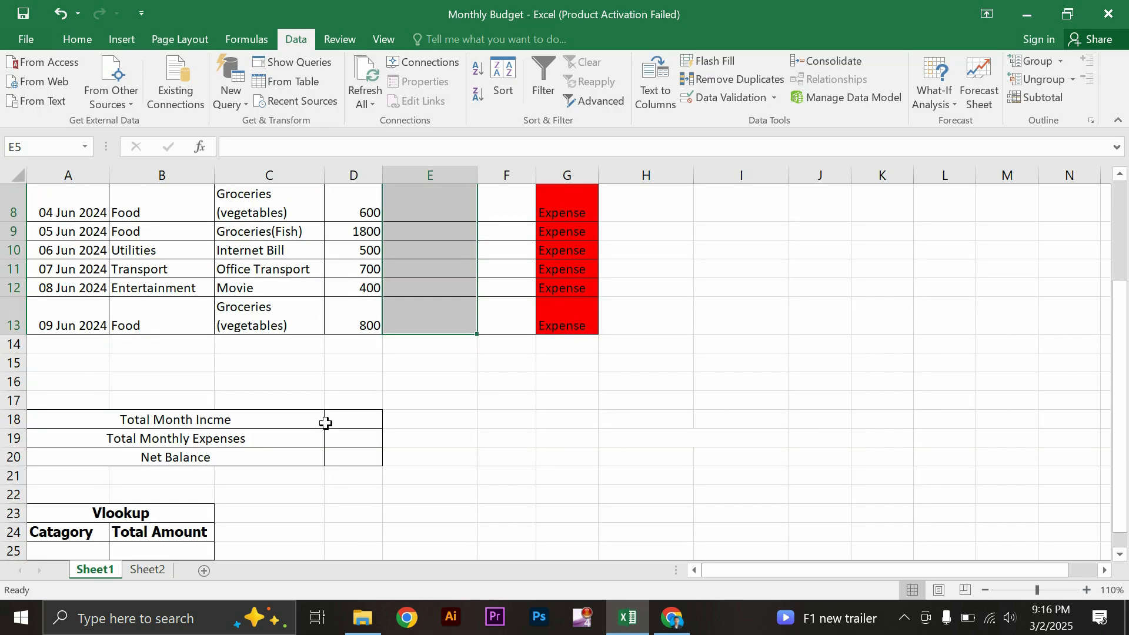
pyautogui.click(338, 422)
pyautogui.click(337, 438)
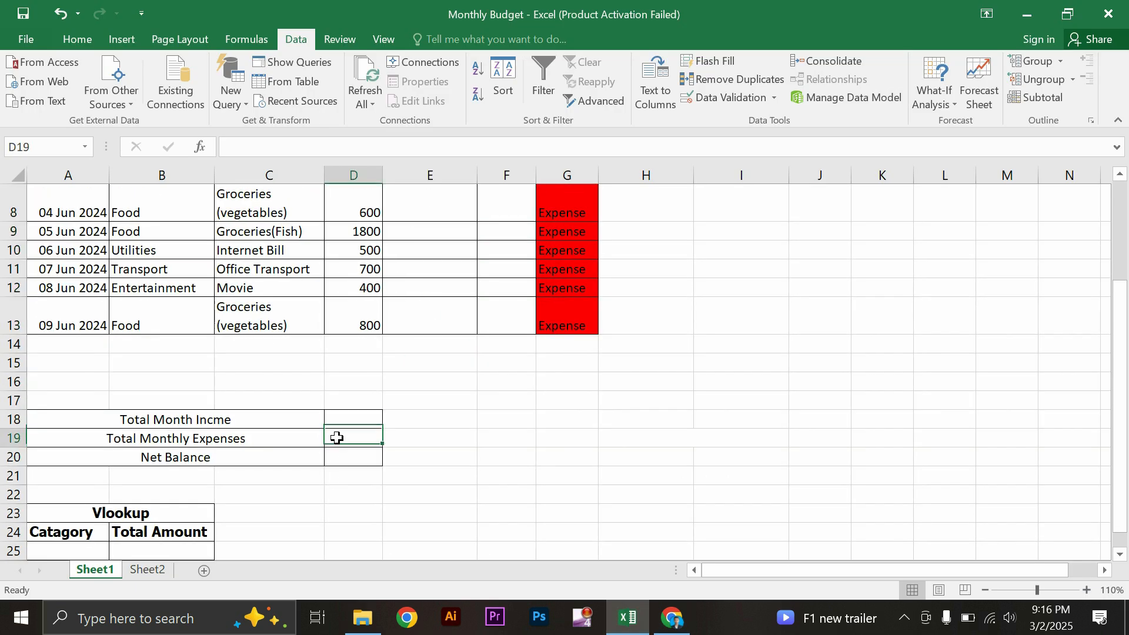
pyautogui.scroll(1, 337, 438)
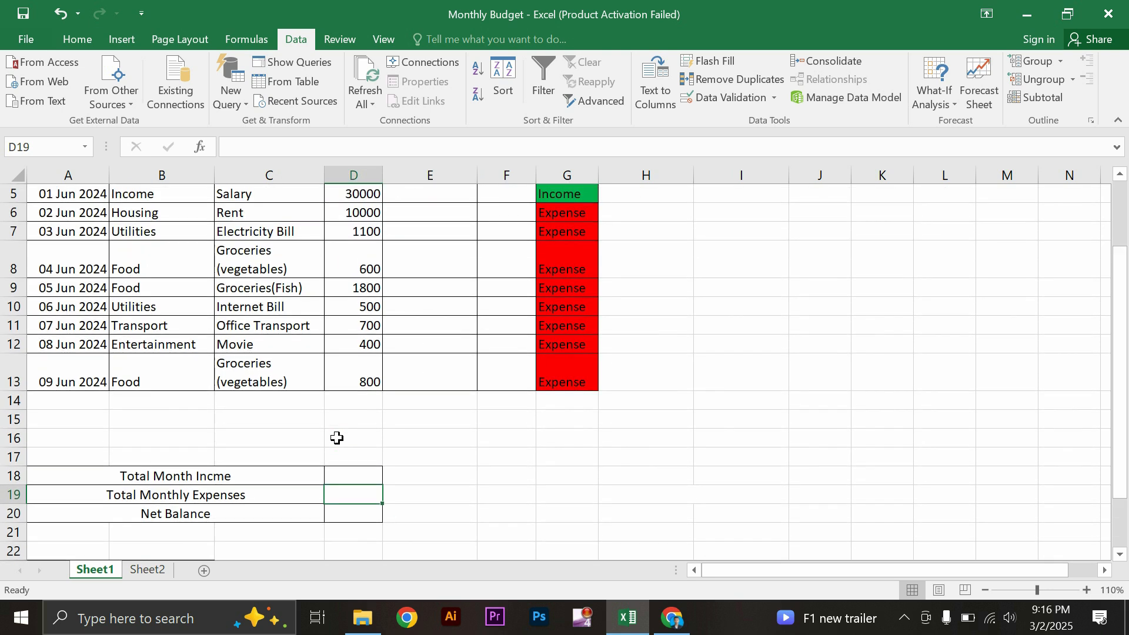
pyautogui.click(341, 475)
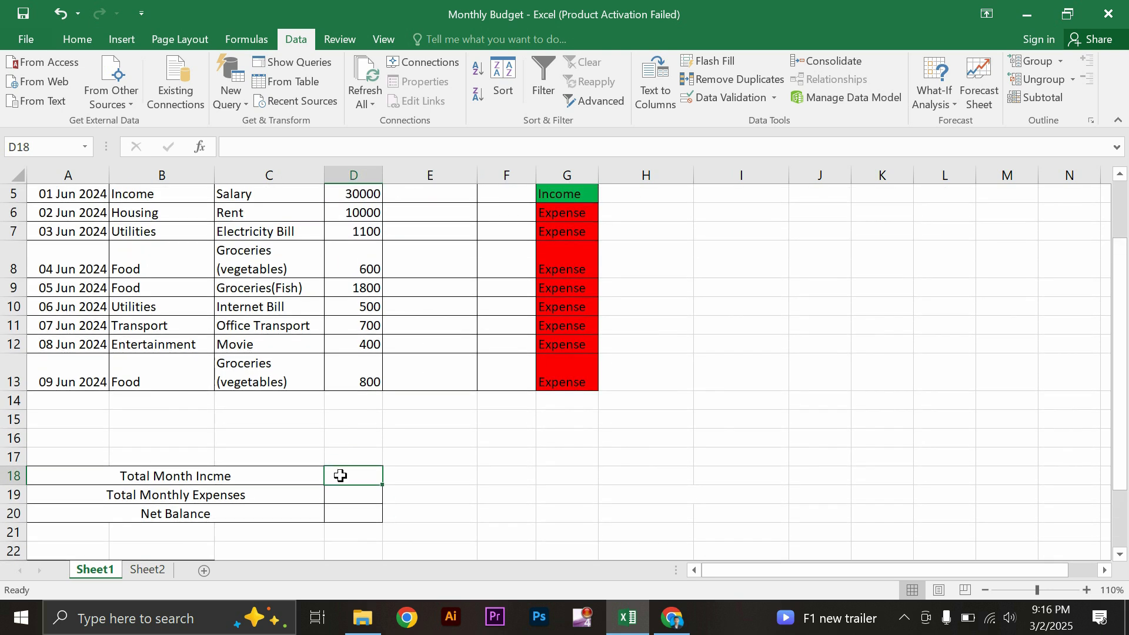
pyautogui.doubleClick(214, 474)
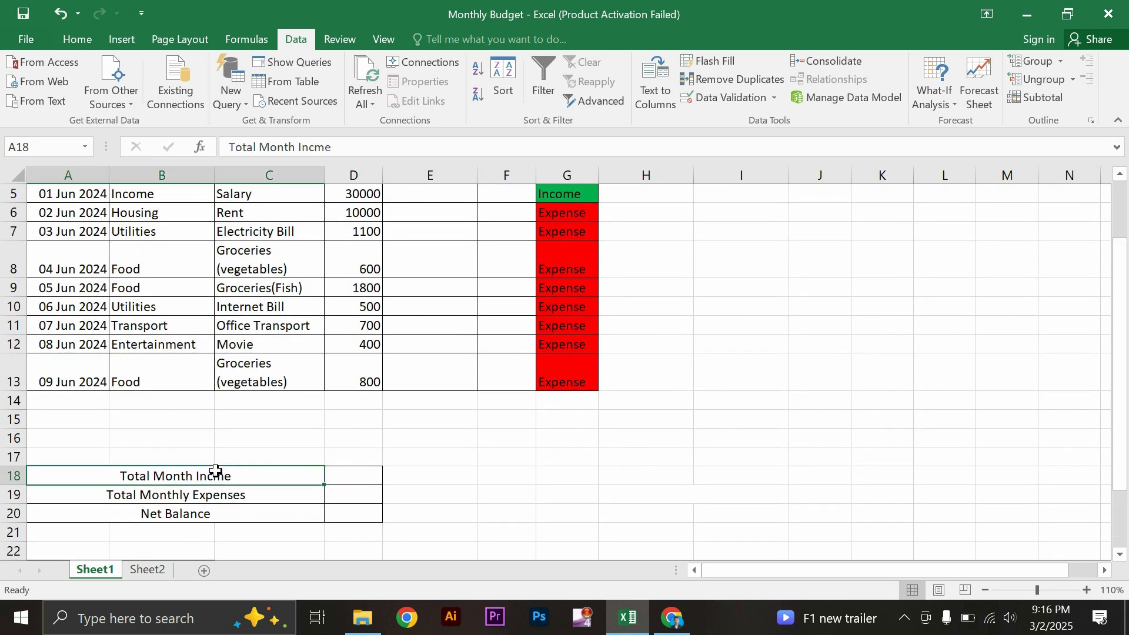
pyautogui.write('o')
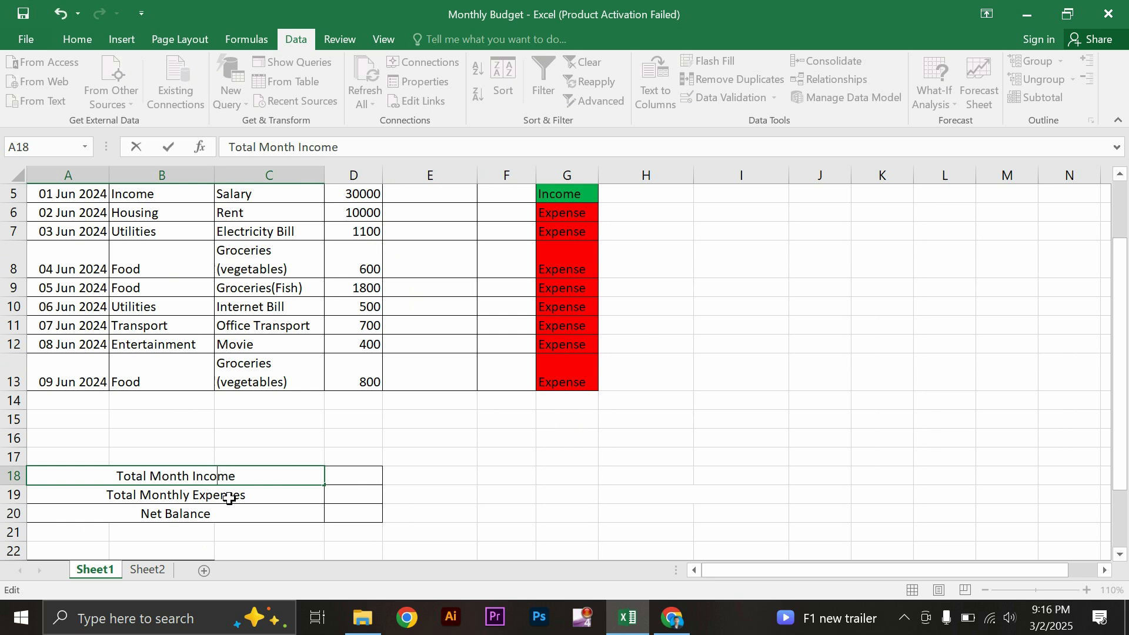
# Step: Start a SUMIF formula in D18 for Total Month Income, using the Type cells G5:G13 as range and "Income" as criterion
pyautogui.click(374, 476)
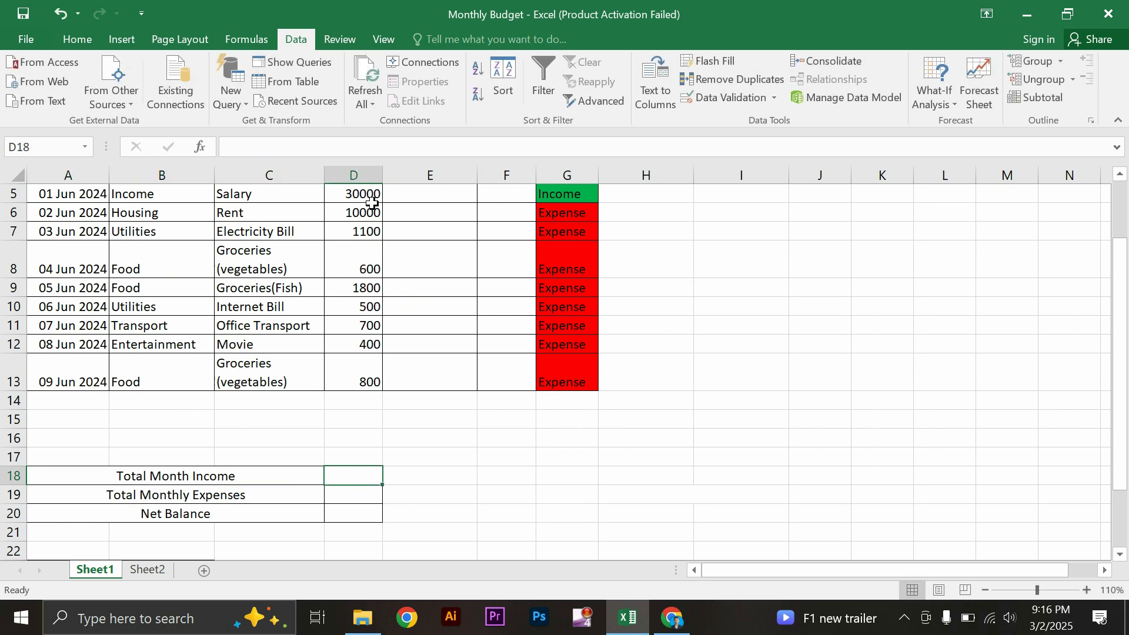
pyautogui.write('=')
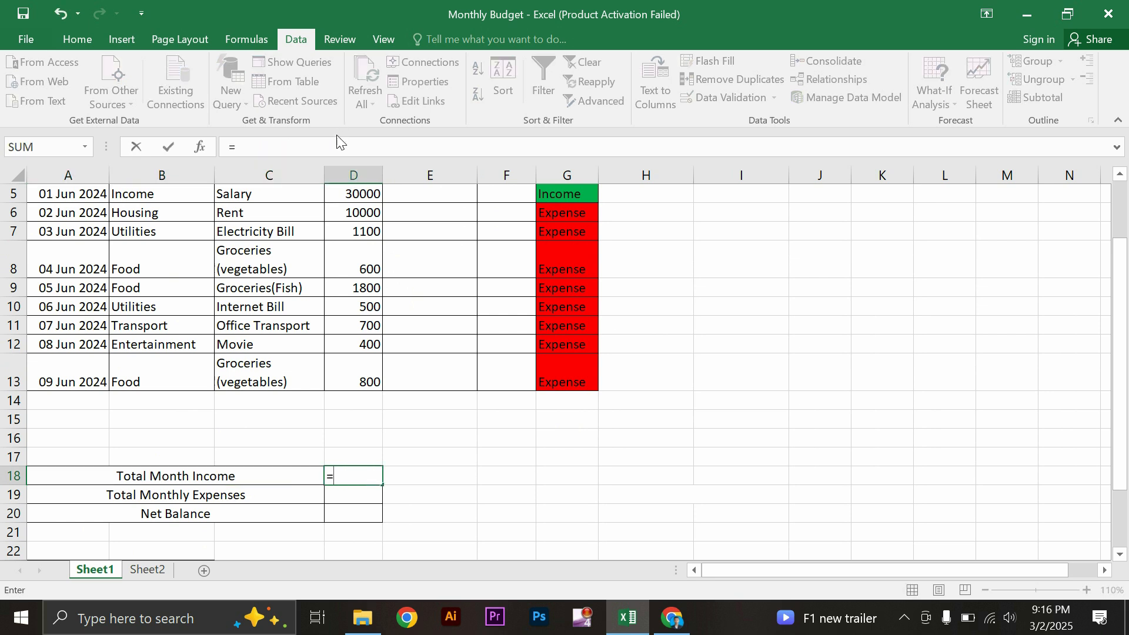
pyautogui.write('sumif(')
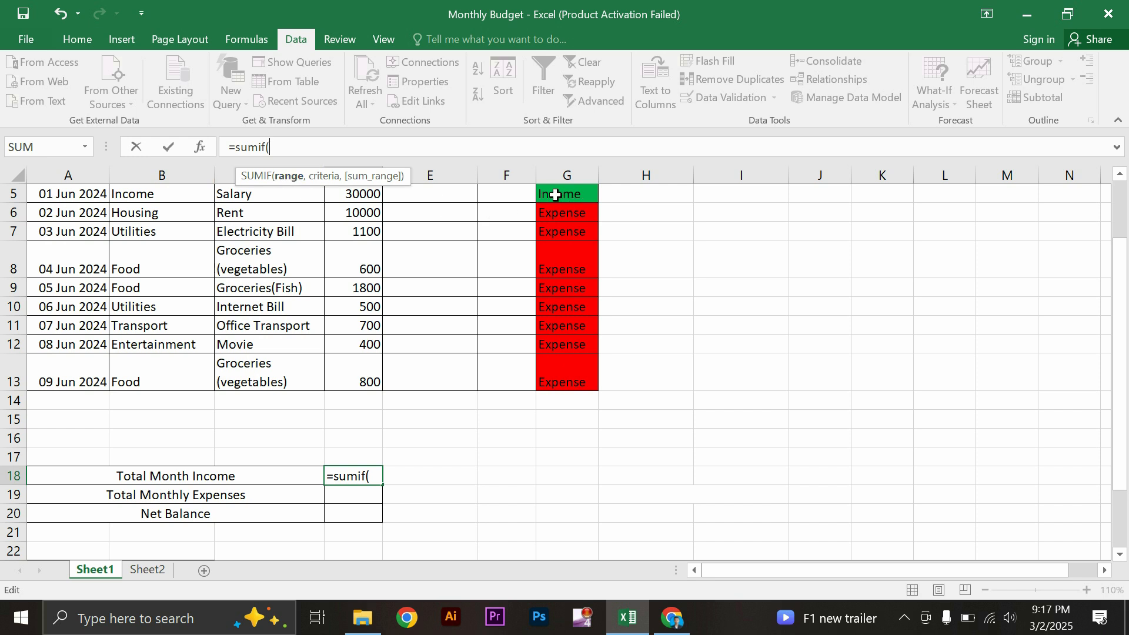
pyautogui.scroll(2, 555, 195)
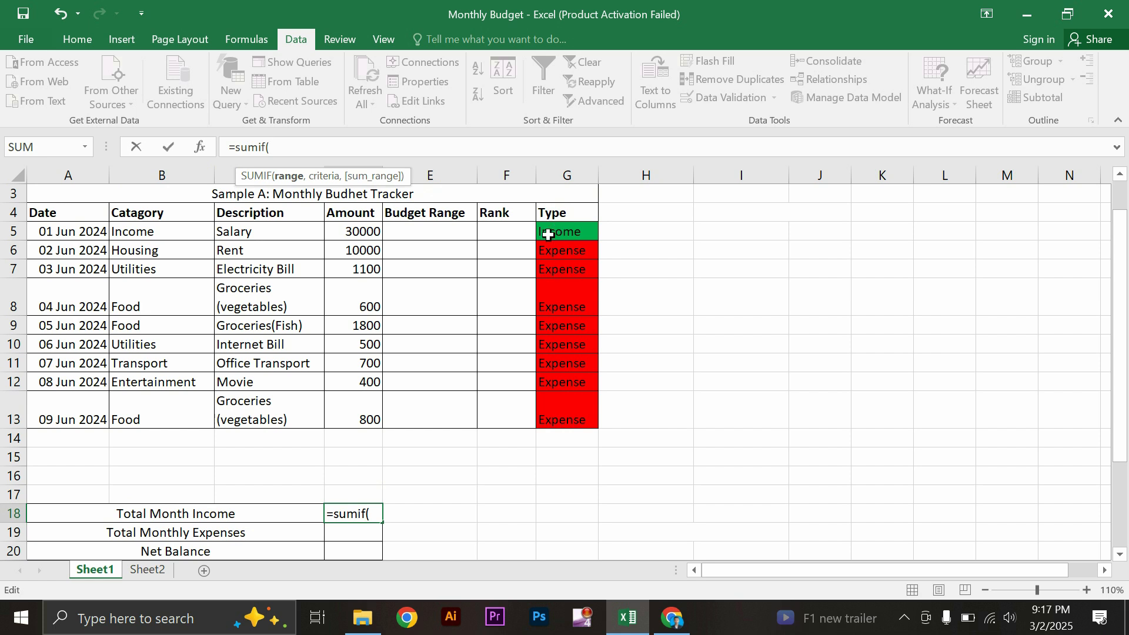
pyautogui.moveTo(548, 234); pyautogui.dragTo(561, 412)
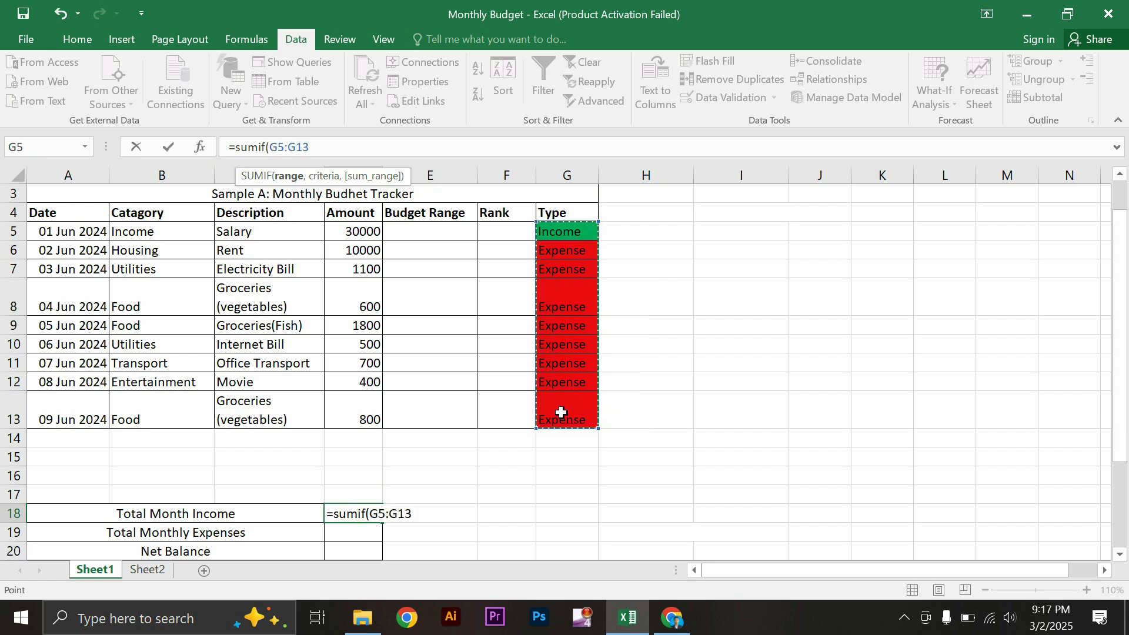
pyautogui.write(',"In')
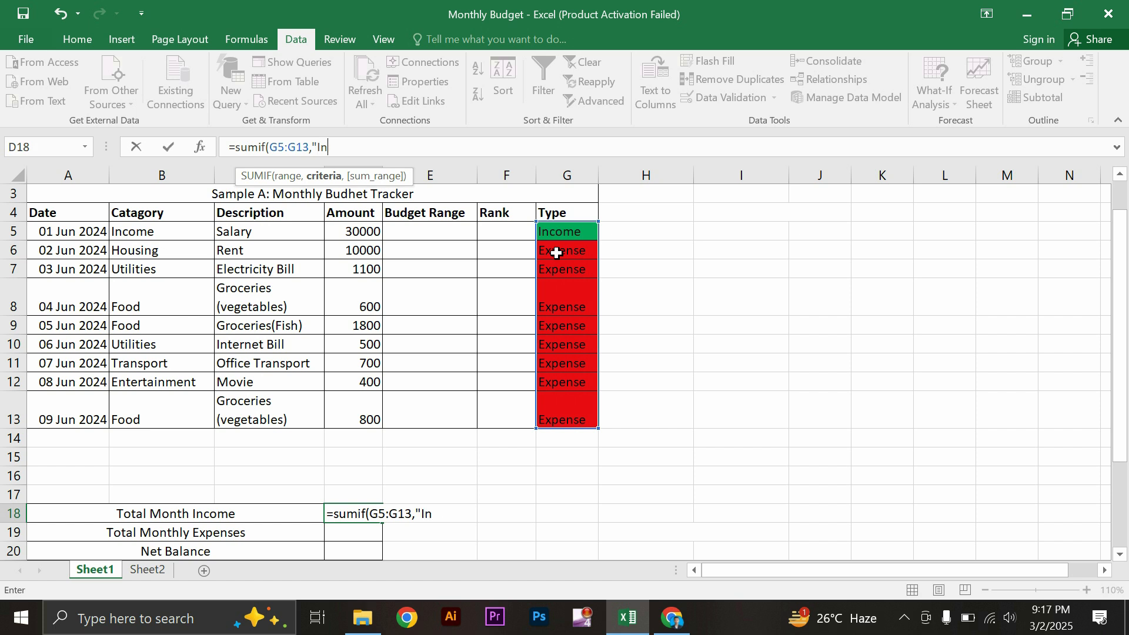
pyautogui.write('me",')
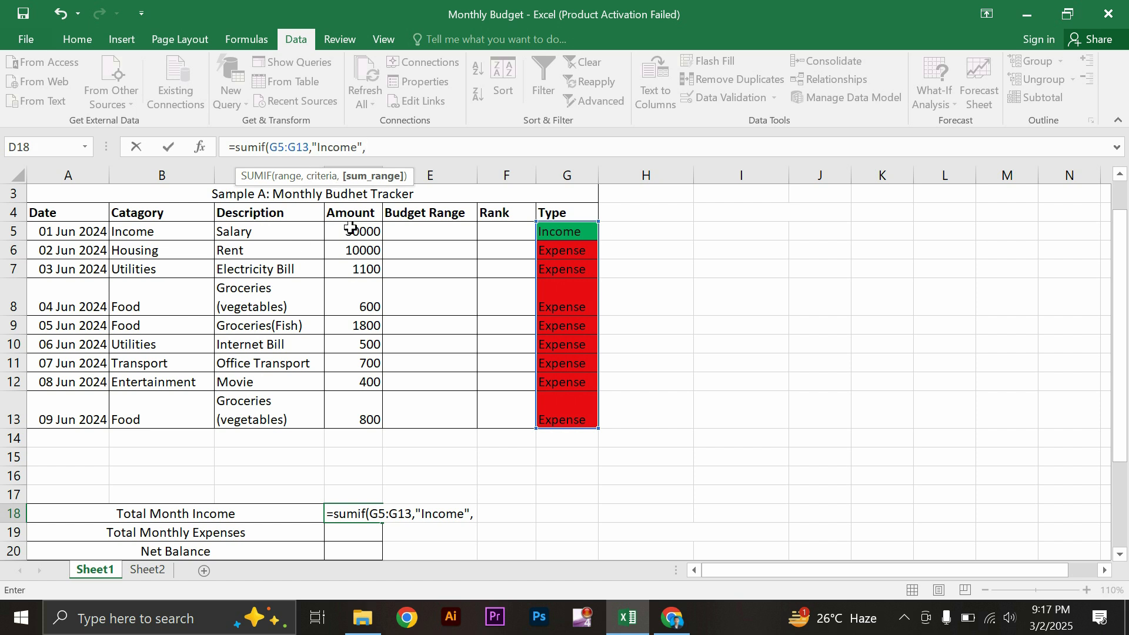
# Step: Complete the D18 formula with the absolute sum range $D$5:$D$13, make the G13 reference absolute, and enter it
pyautogui.moveTo(350, 232); pyautogui.dragTo(359, 412)
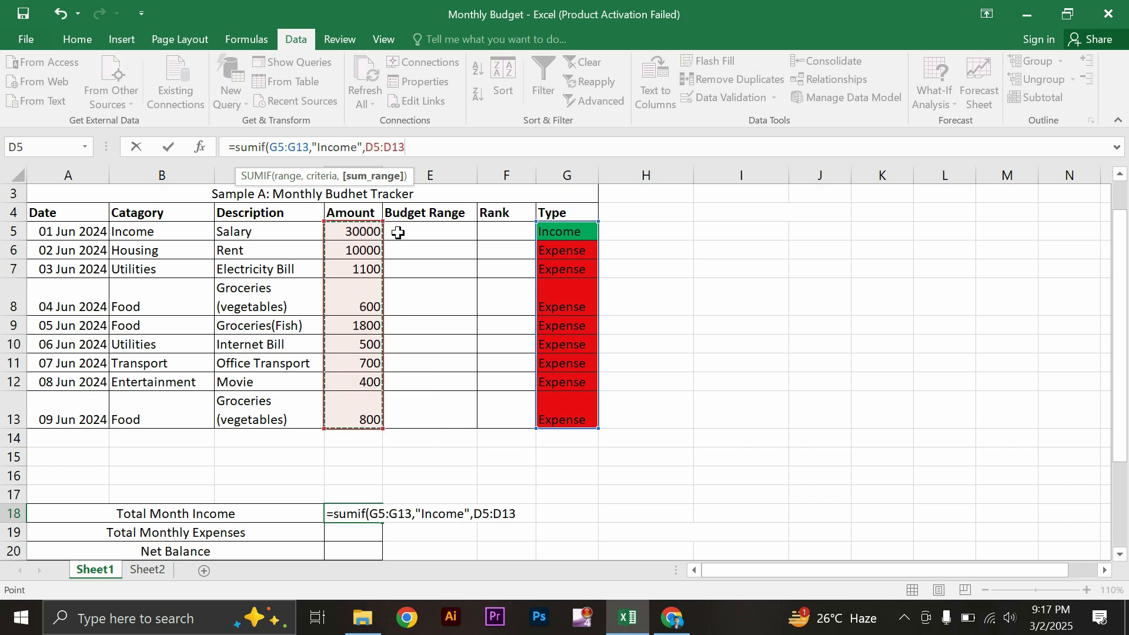
pyautogui.press('F4')
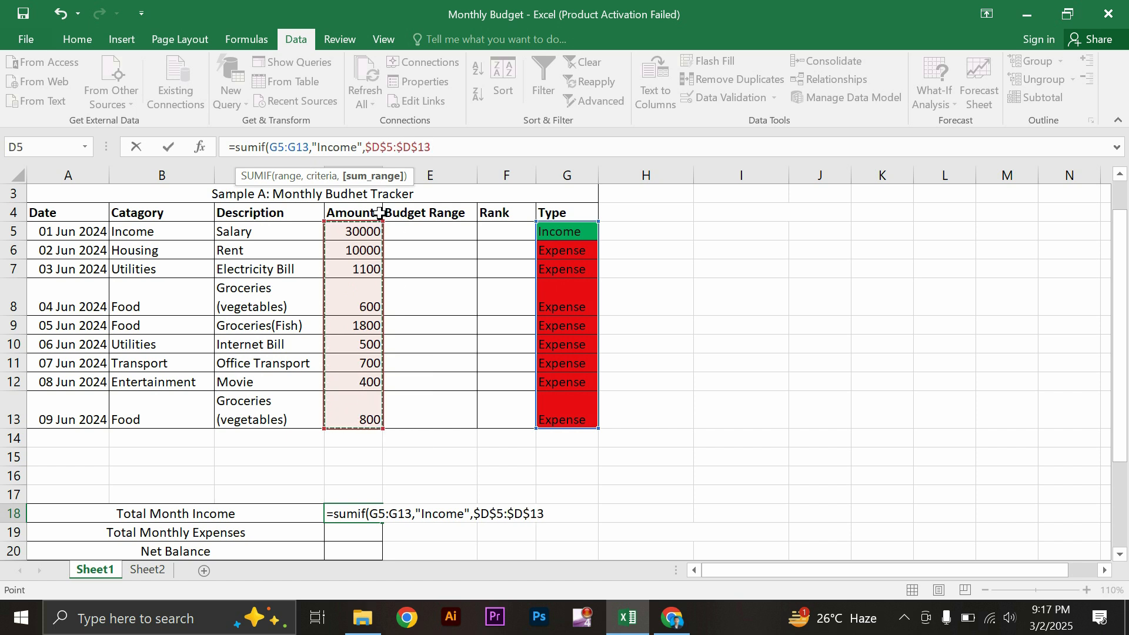
pyautogui.click(305, 147)
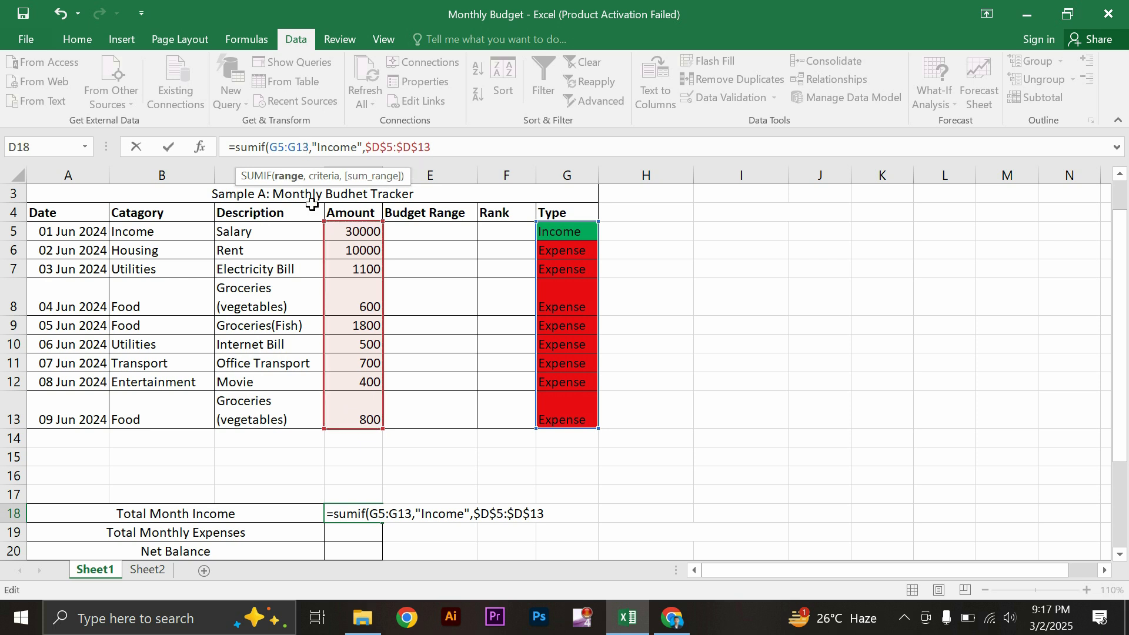
pyautogui.press('XF86MonBrightnessDown')
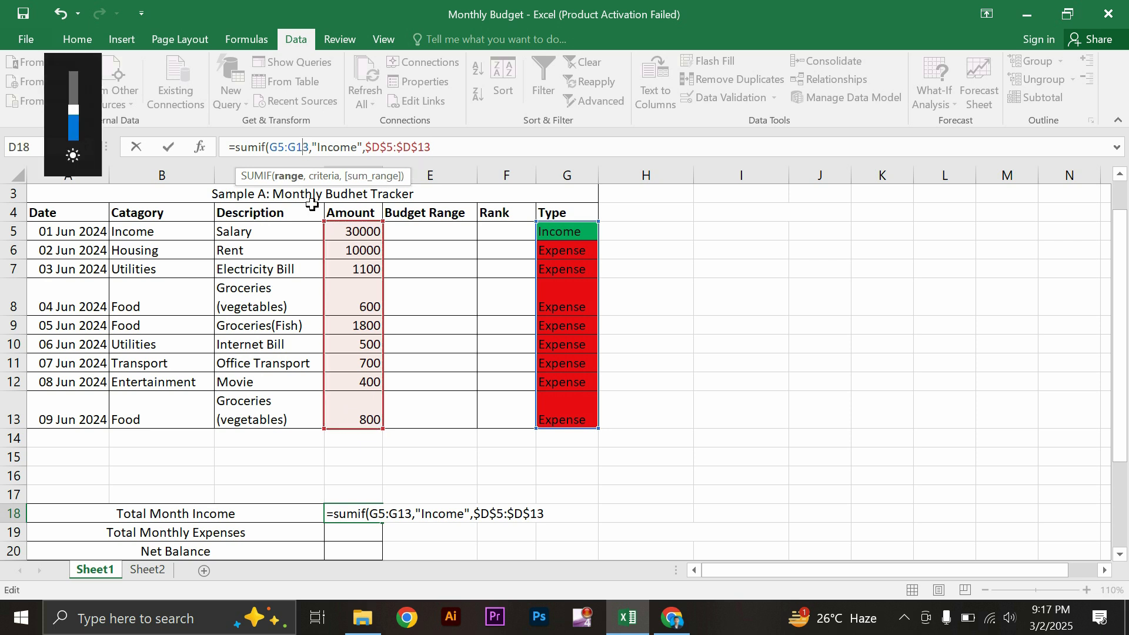
pyautogui.press('F4')
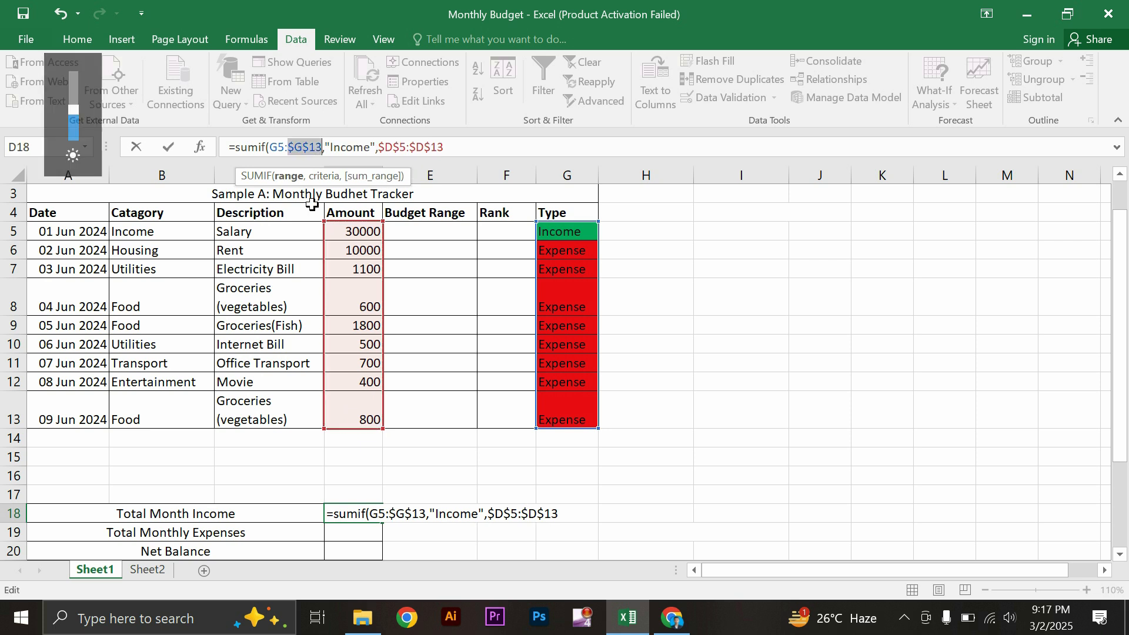
pyautogui.click(447, 150)
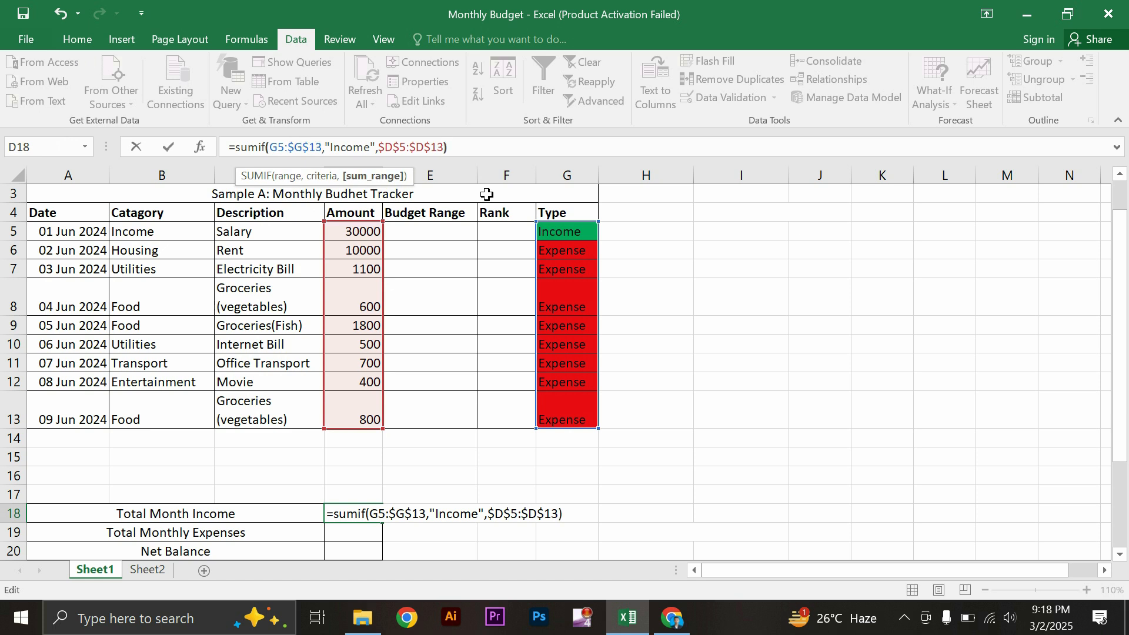
pyautogui.press('Return')
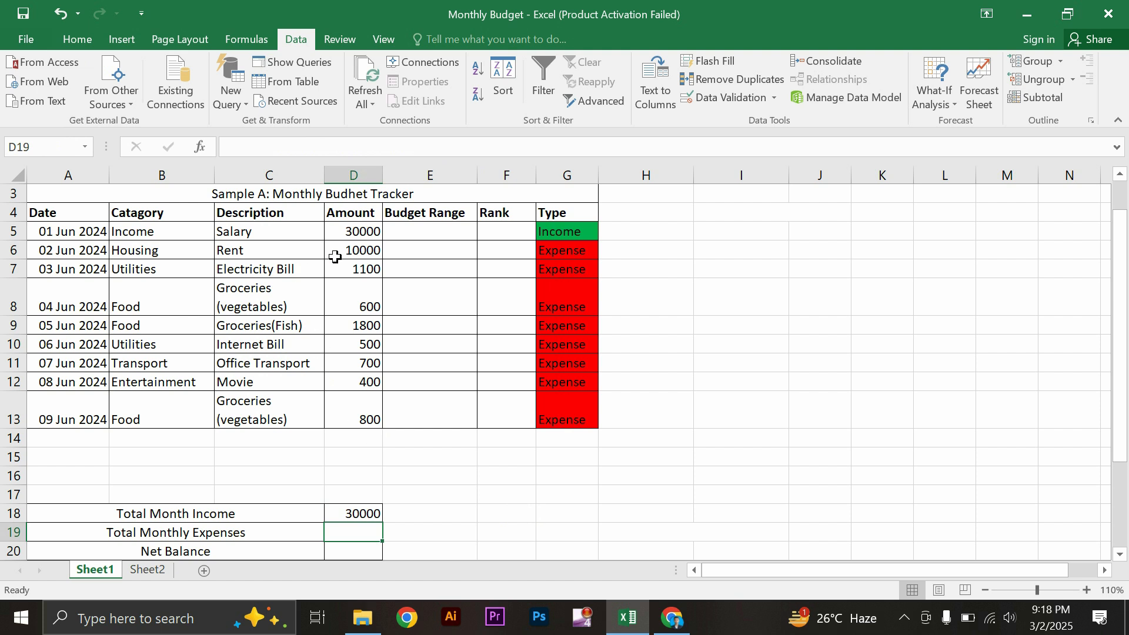
# Step: Change the category in B8 to Income to test the Total Month Income formula in D18
pyautogui.click(340, 236)
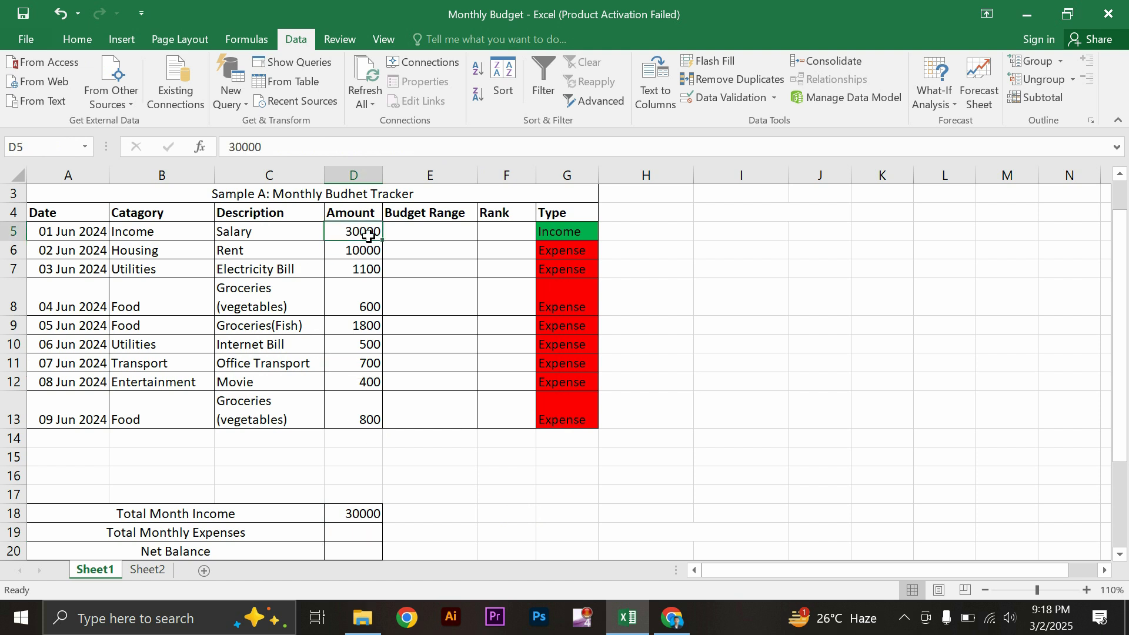
pyautogui.click(365, 510)
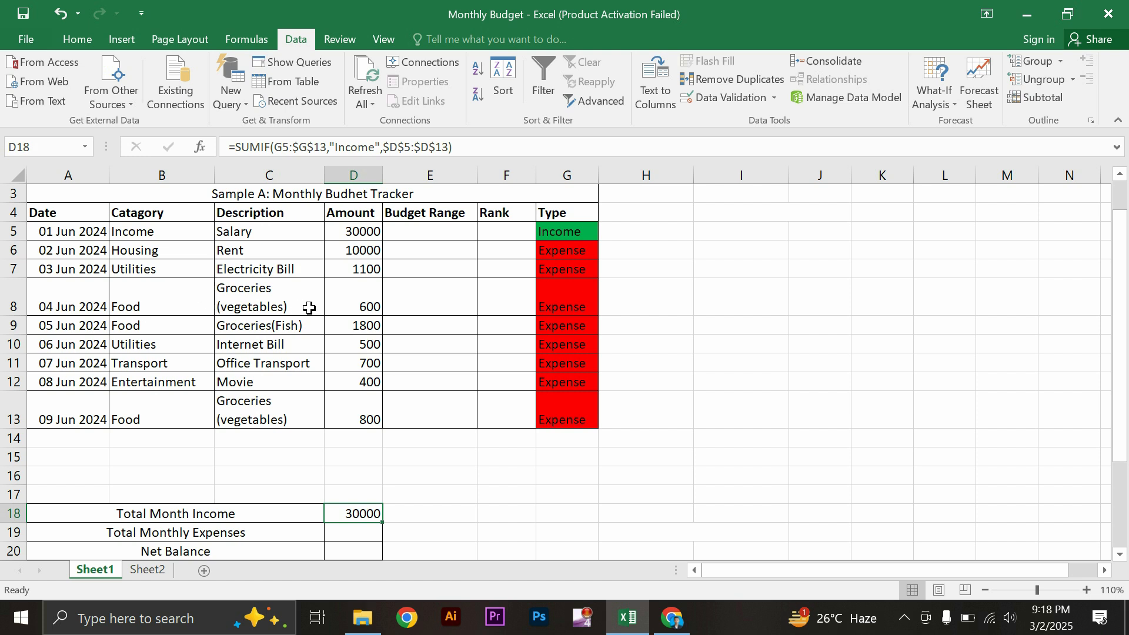
pyautogui.click(164, 309)
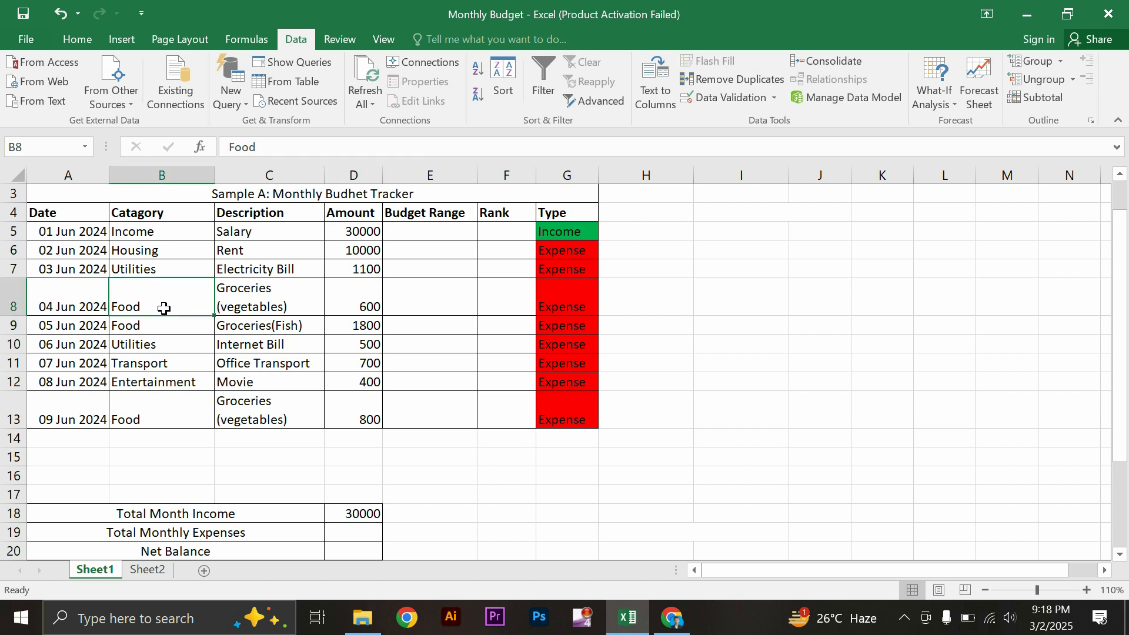
pyautogui.write('Income')
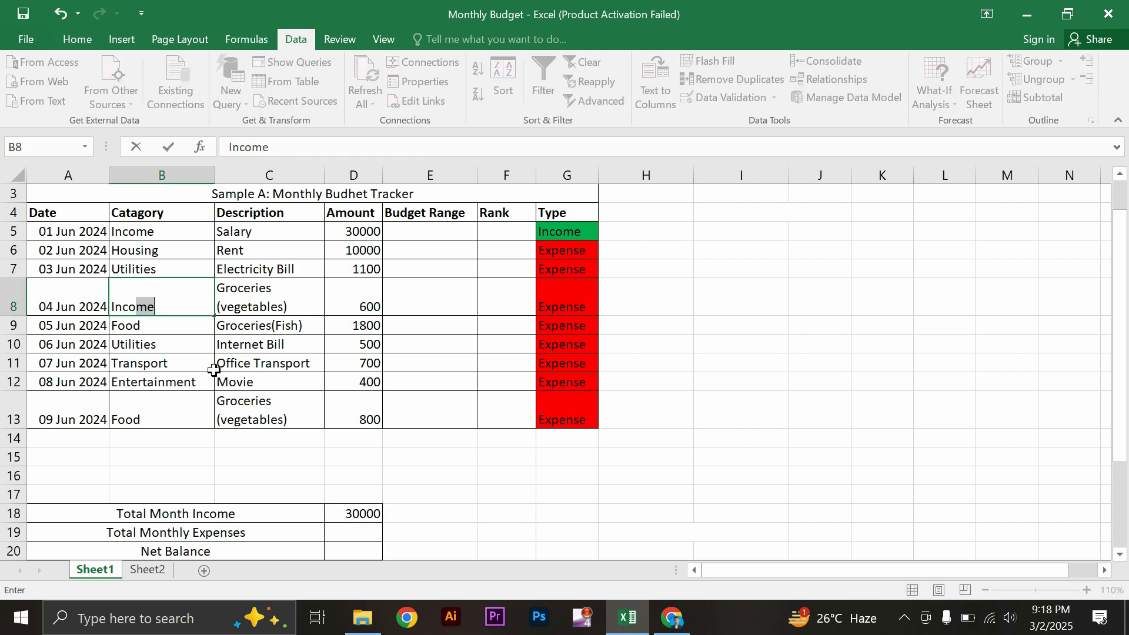
pyautogui.press('Return')
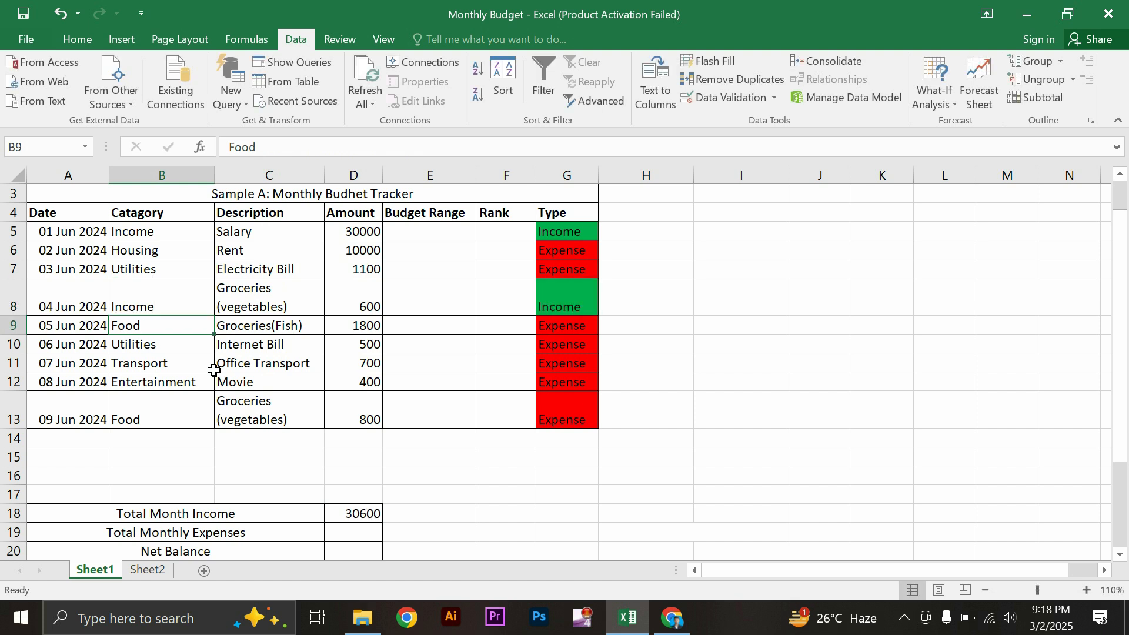
pyautogui.click(361, 516)
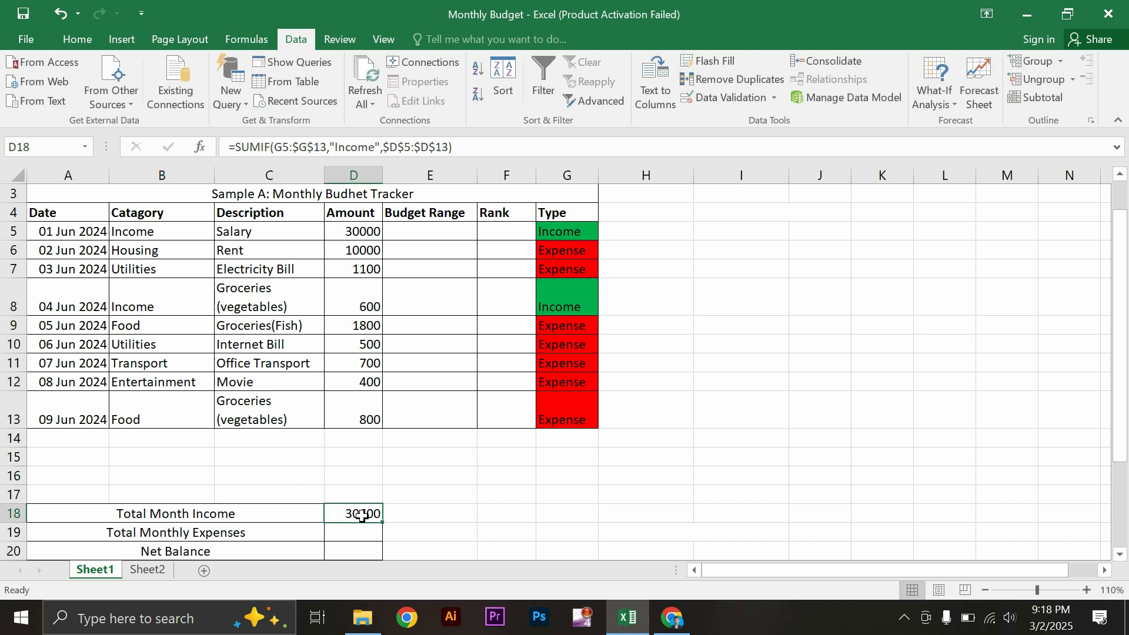
# Step: Compare the income amounts in D8 and D5, and undo the category change in B8
pyautogui.click(167, 309)
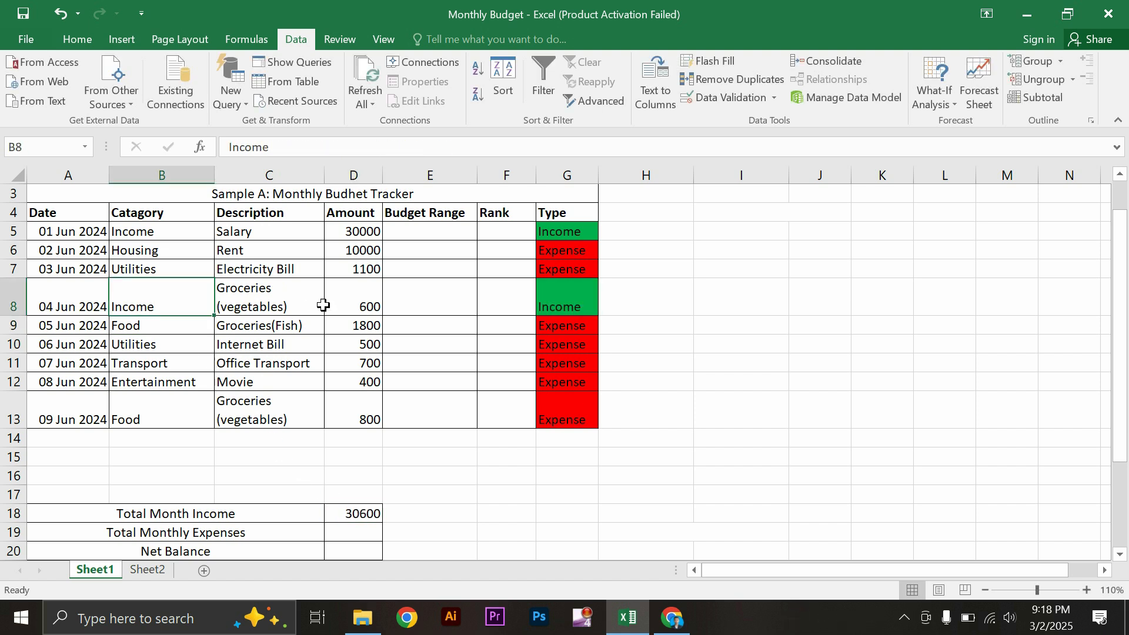
pyautogui.click(341, 305)
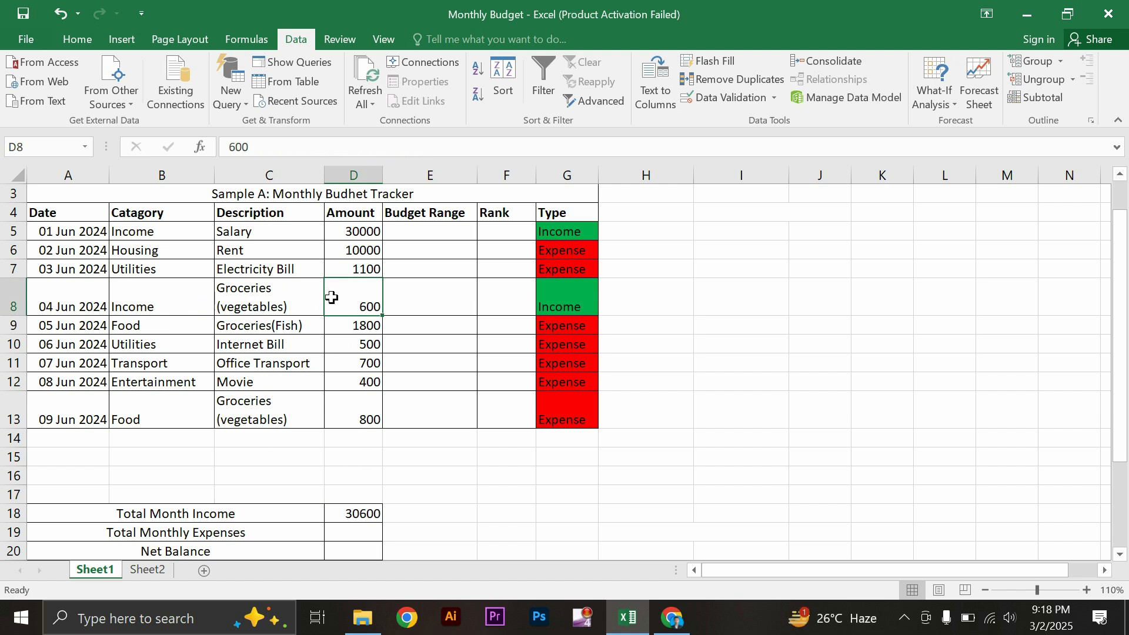
pyautogui.click(365, 229)
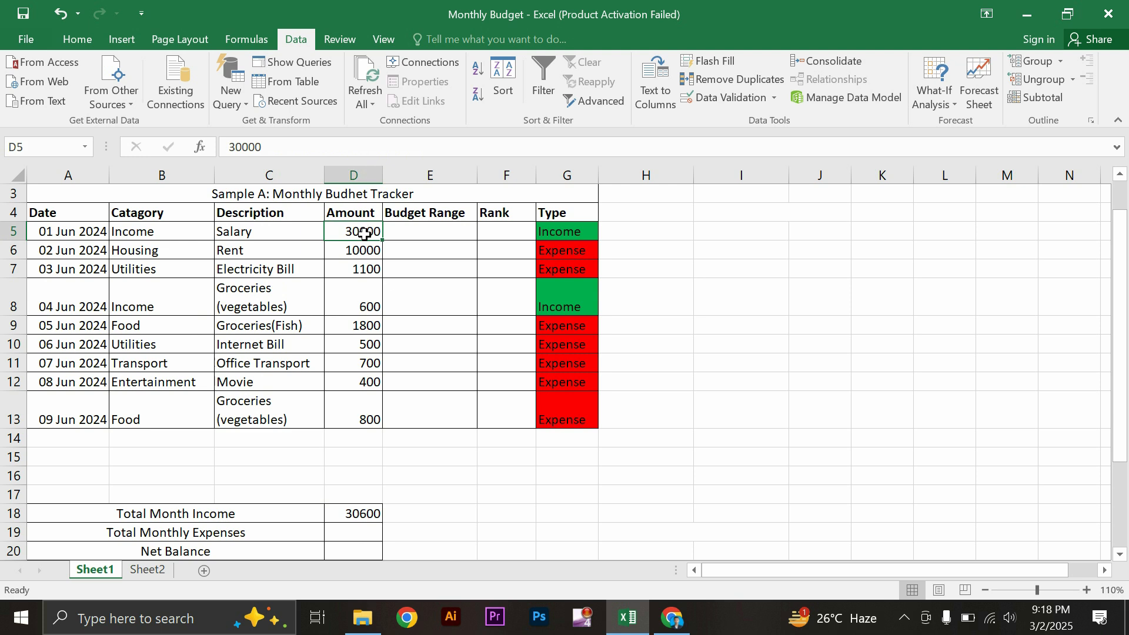
pyautogui.click(156, 297)
pyautogui.hotkey('ctrl', 'z')
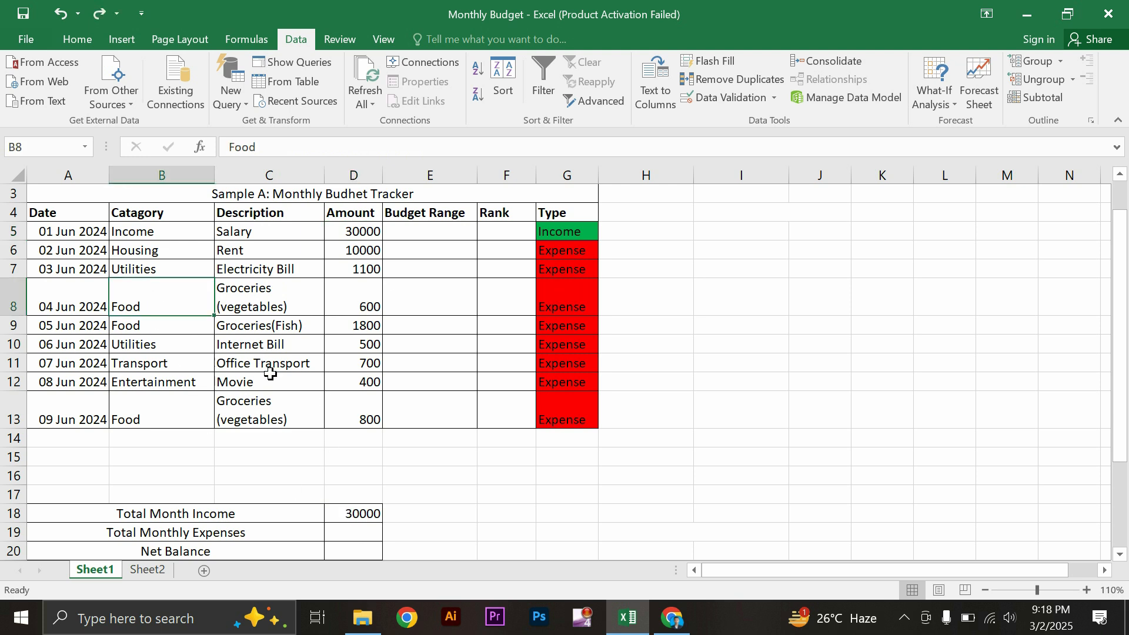
# Step: Start a SUMIF formula in D19 for Total Monthly Expenses, using the absolute range $G$5:$G$13 and "Expense" as criterion
pyautogui.scroll(-1, 267, 370)
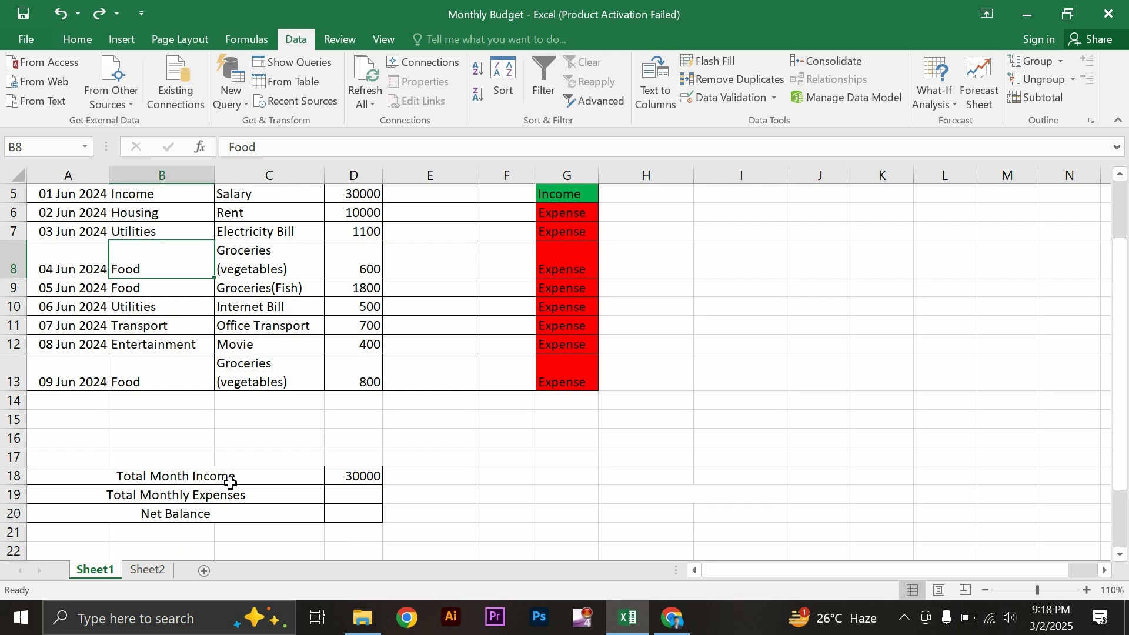
pyautogui.click(337, 497)
pyautogui.write('=')
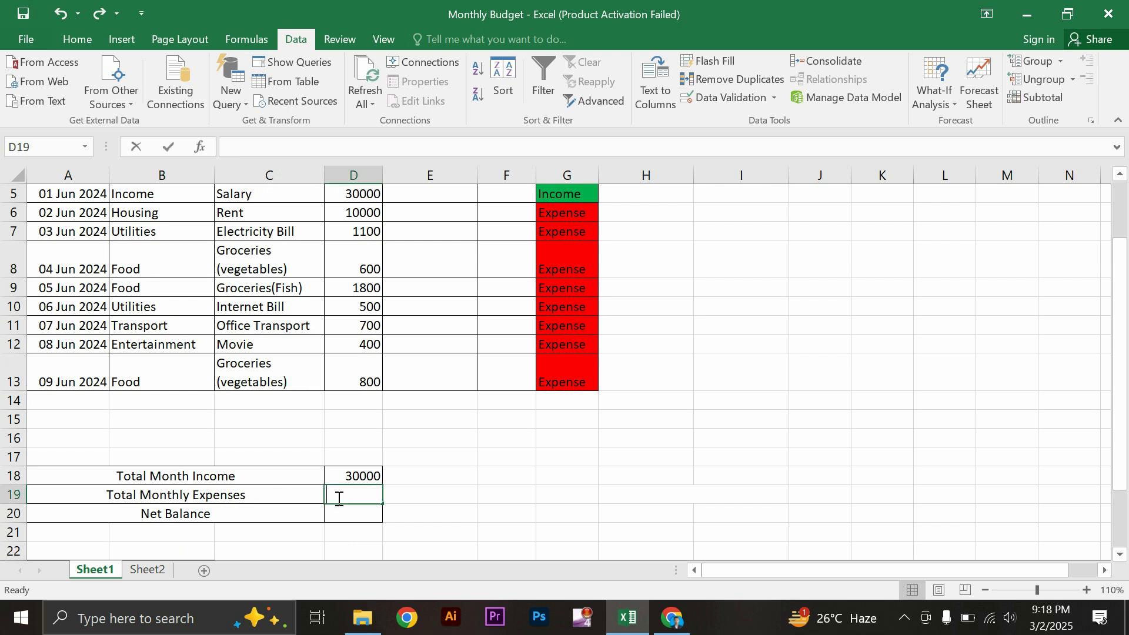
pyautogui.write('sumif(')
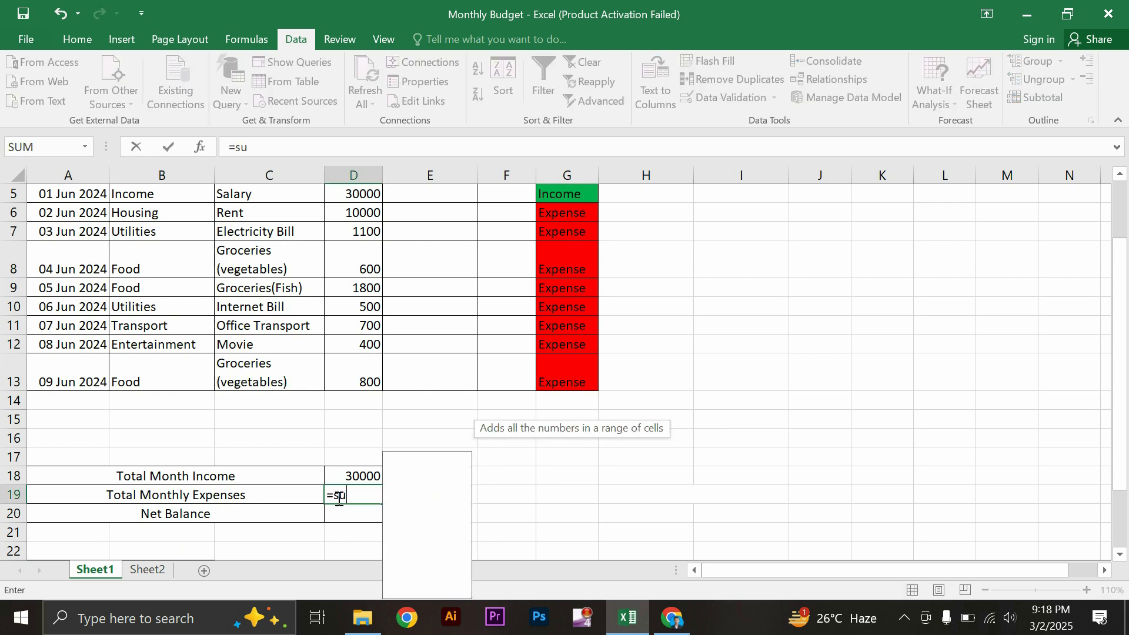
pyautogui.click(299, 148)
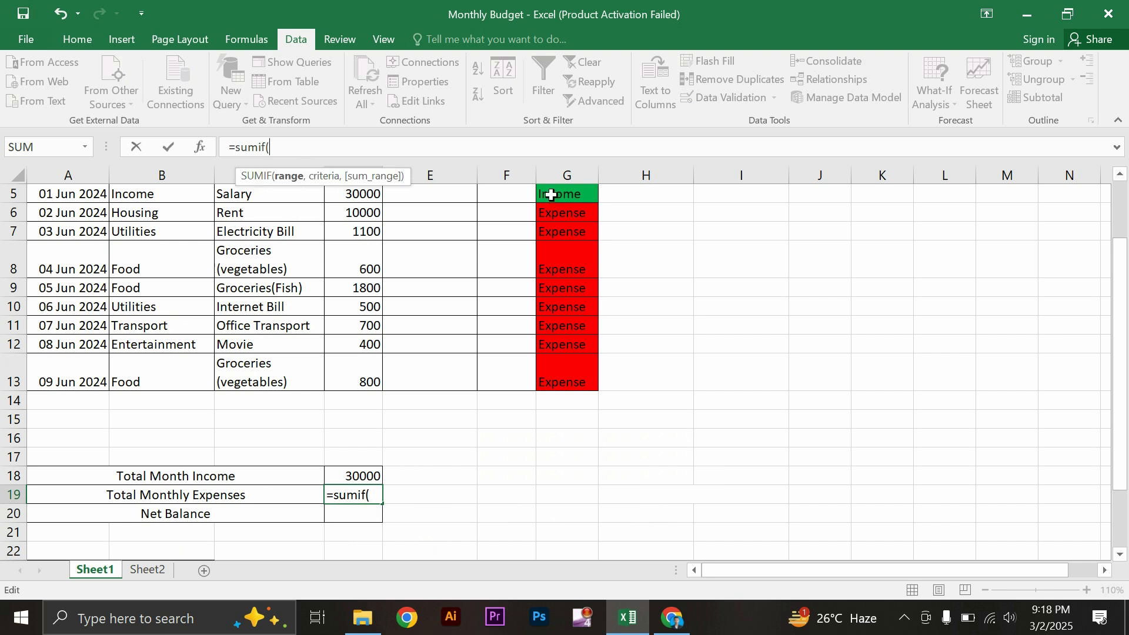
pyautogui.scroll(1, 551, 194)
pyautogui.moveTo(550, 212); pyautogui.dragTo(575, 391)
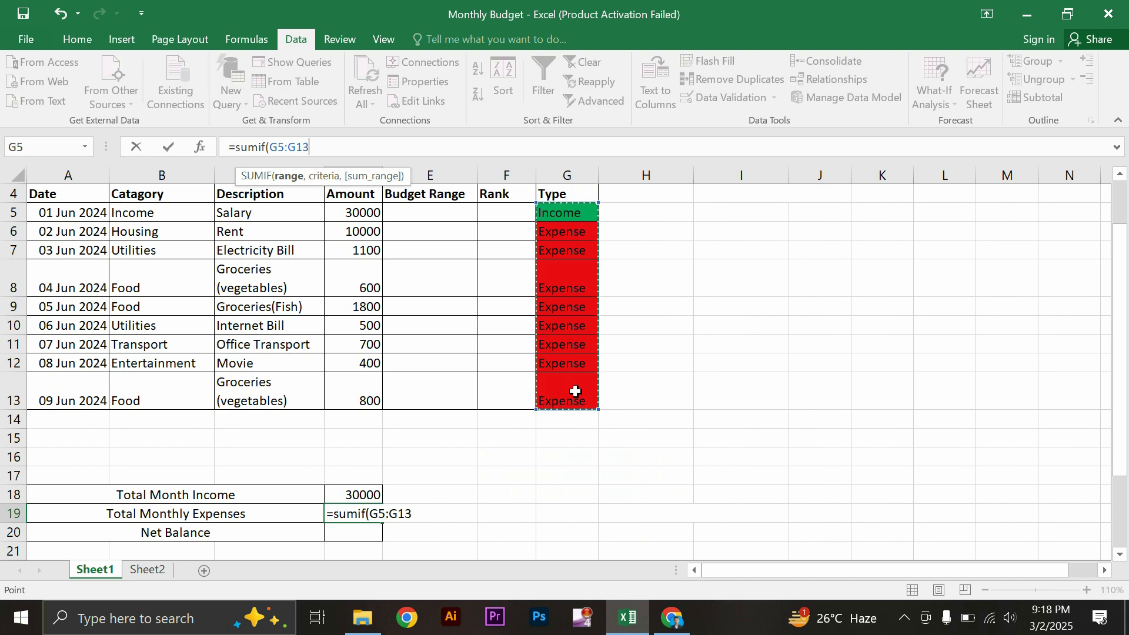
pyautogui.press('F4')
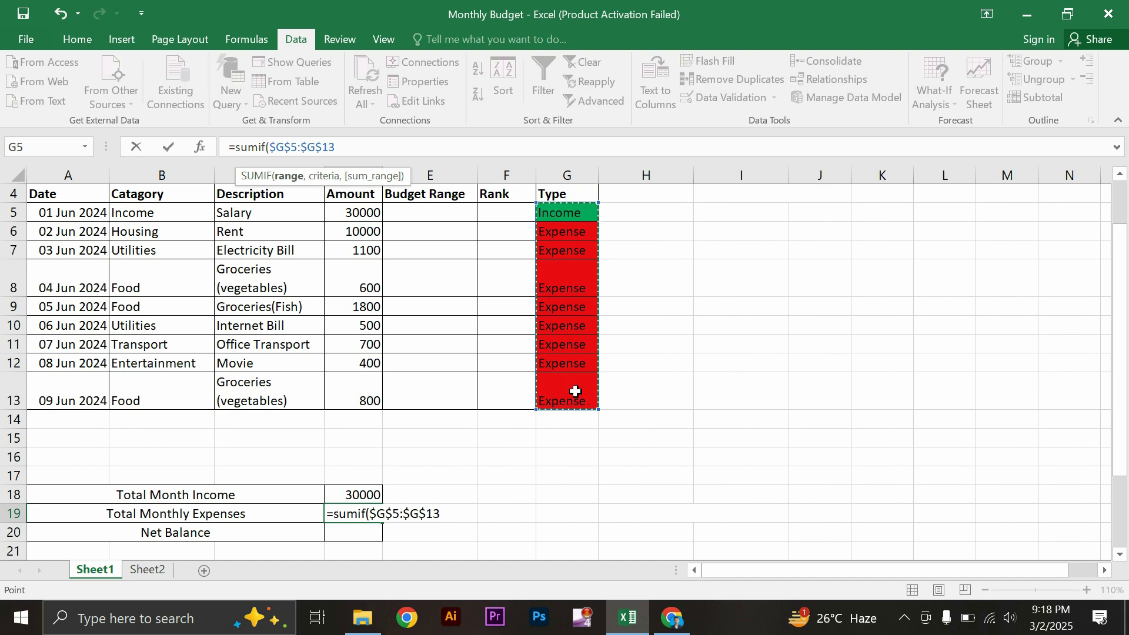
pyautogui.write(',')
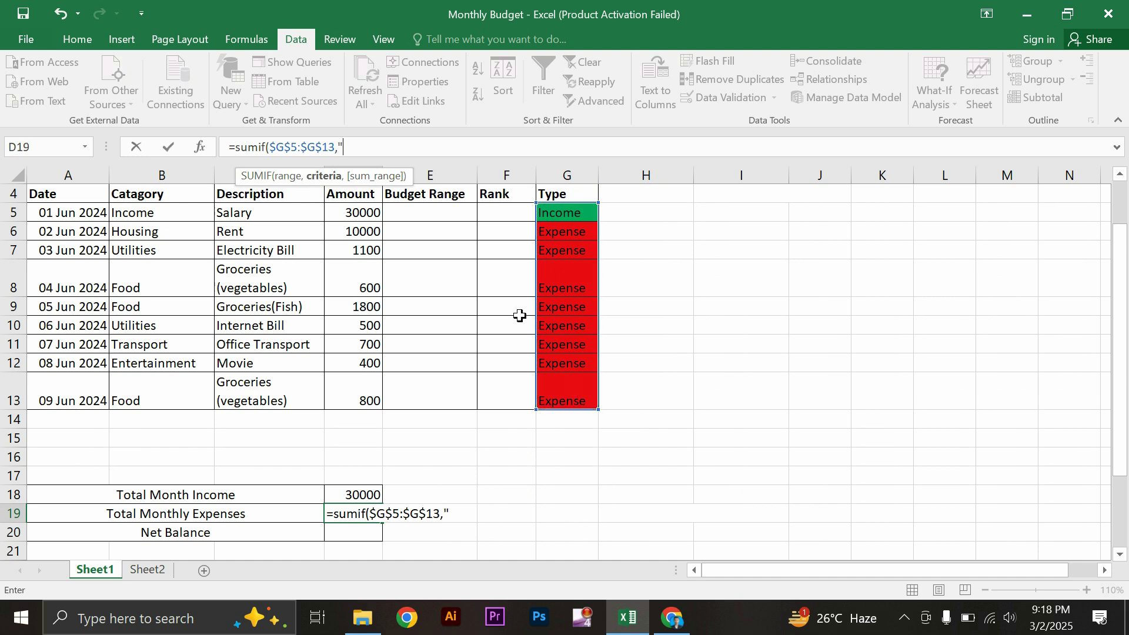
pyautogui.write('"Expense",')
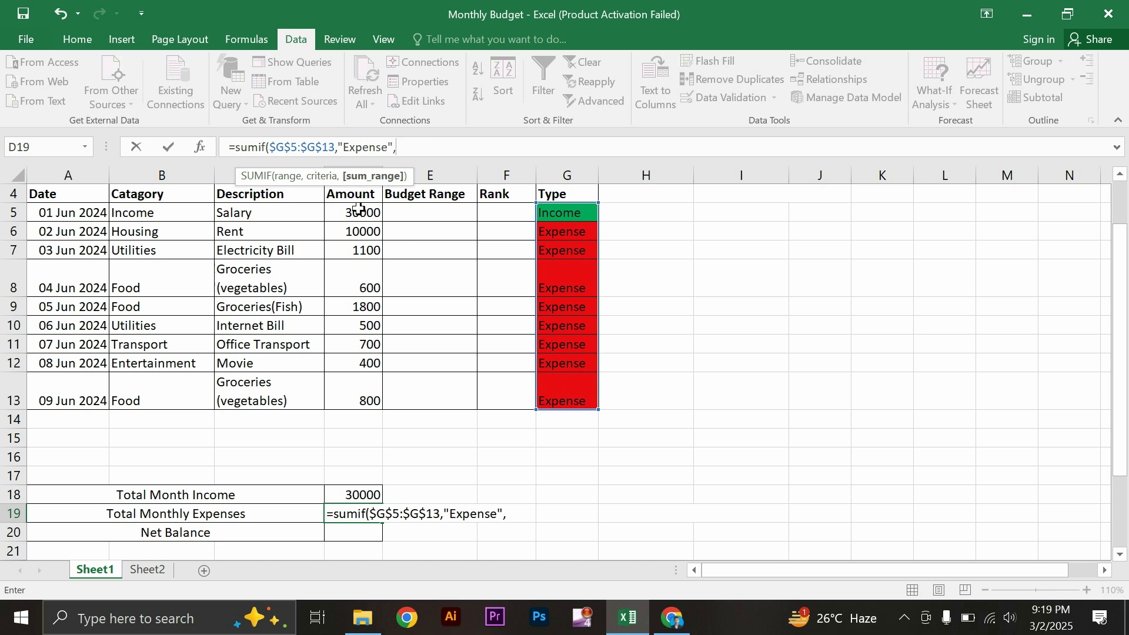
# Step: Complete the D19 formula with the absolute sum range $D$5:$D$13 and check its result against the sum of the amounts D6:D13
pyautogui.moveTo(349, 213); pyautogui.dragTo(357, 389)
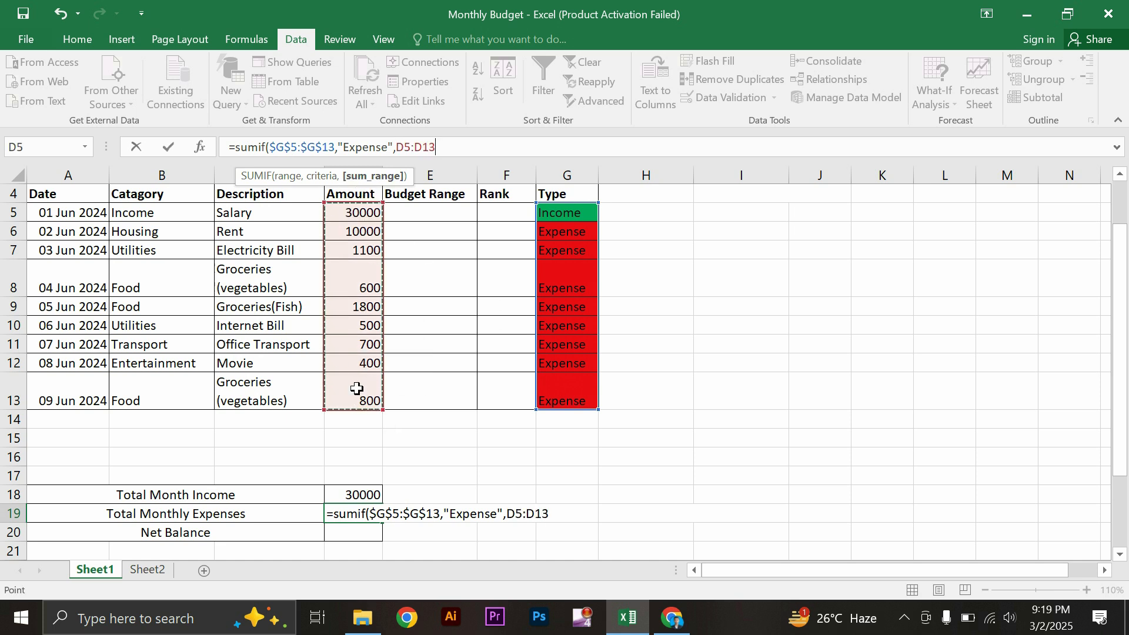
pyautogui.press('F4')
pyautogui.write(')')
pyautogui.press('Return')
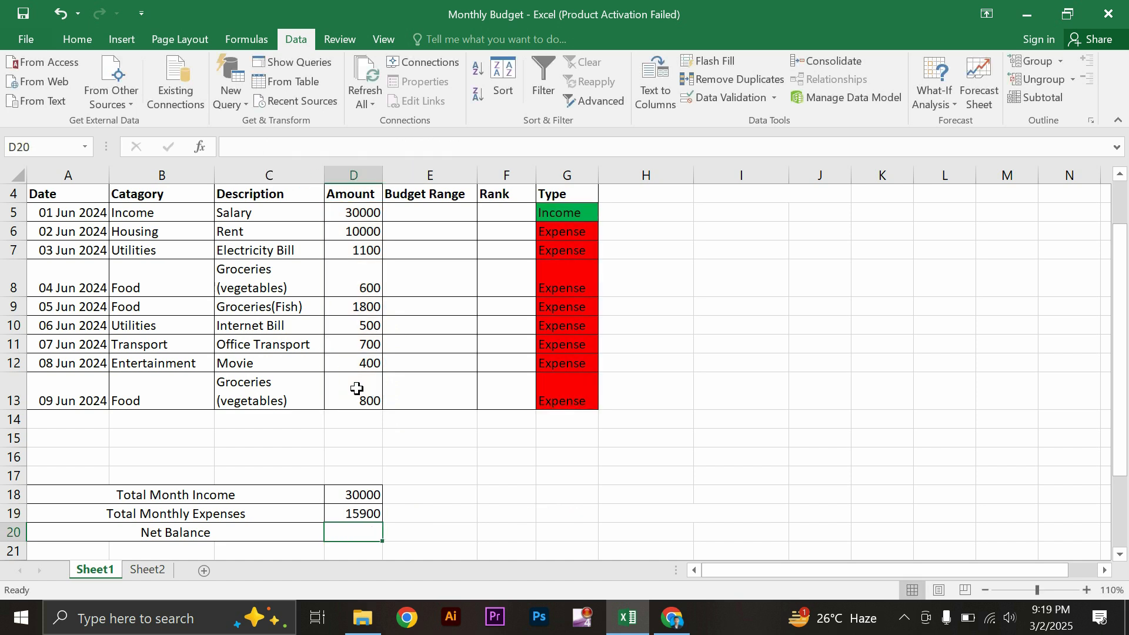
pyautogui.click(350, 512)
pyautogui.moveTo(354, 232); pyautogui.dragTo(363, 382)
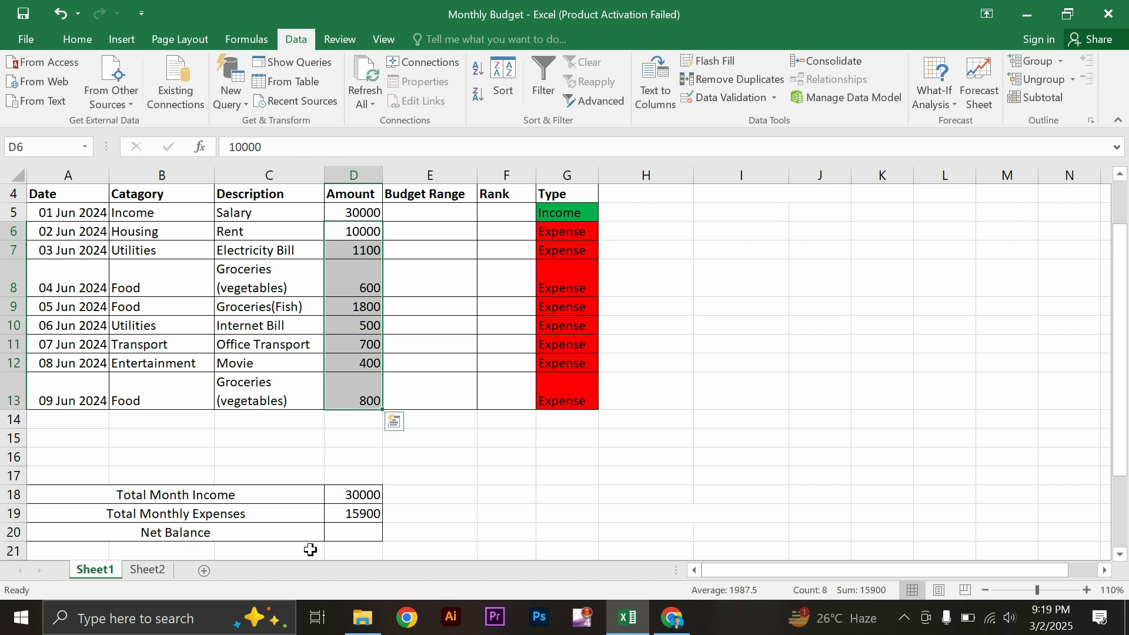
# Step: Calculate the Net Balance in D20 by subtracting Total Monthly Expenses from Total Month Income with the formula =D18-D19
pyautogui.click(331, 538)
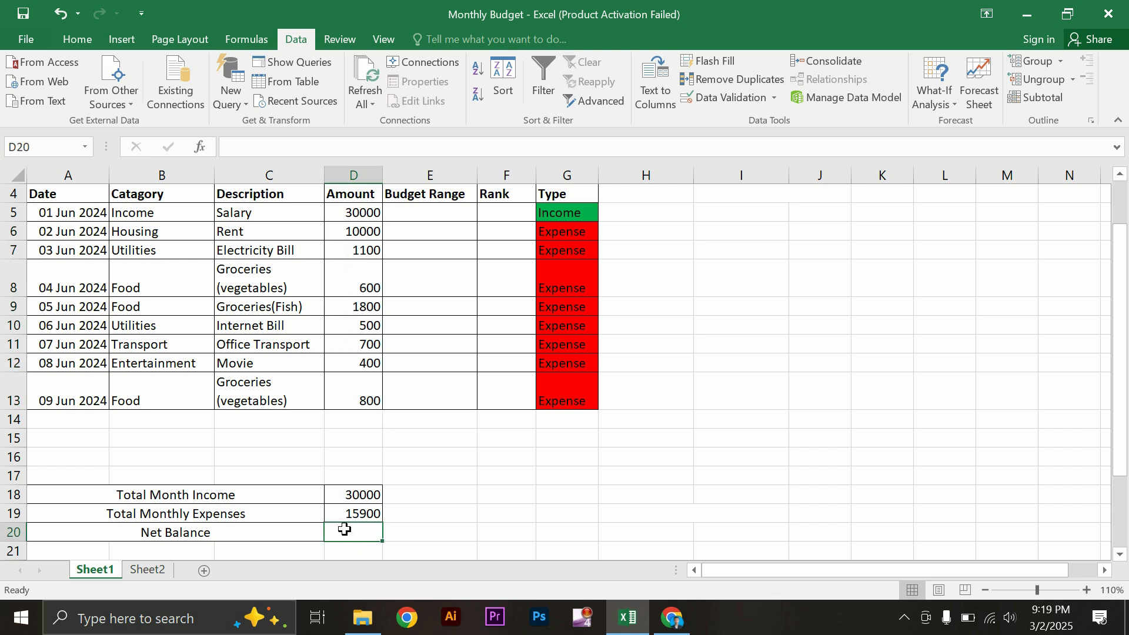
pyautogui.write('=')
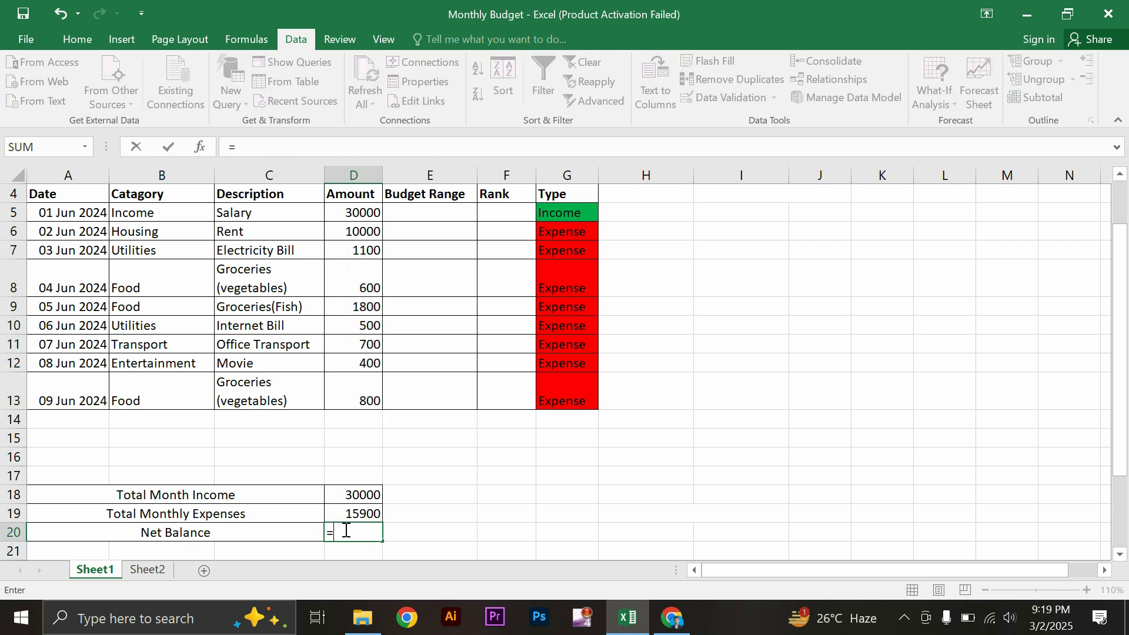
pyautogui.click(343, 496)
pyautogui.write('-')
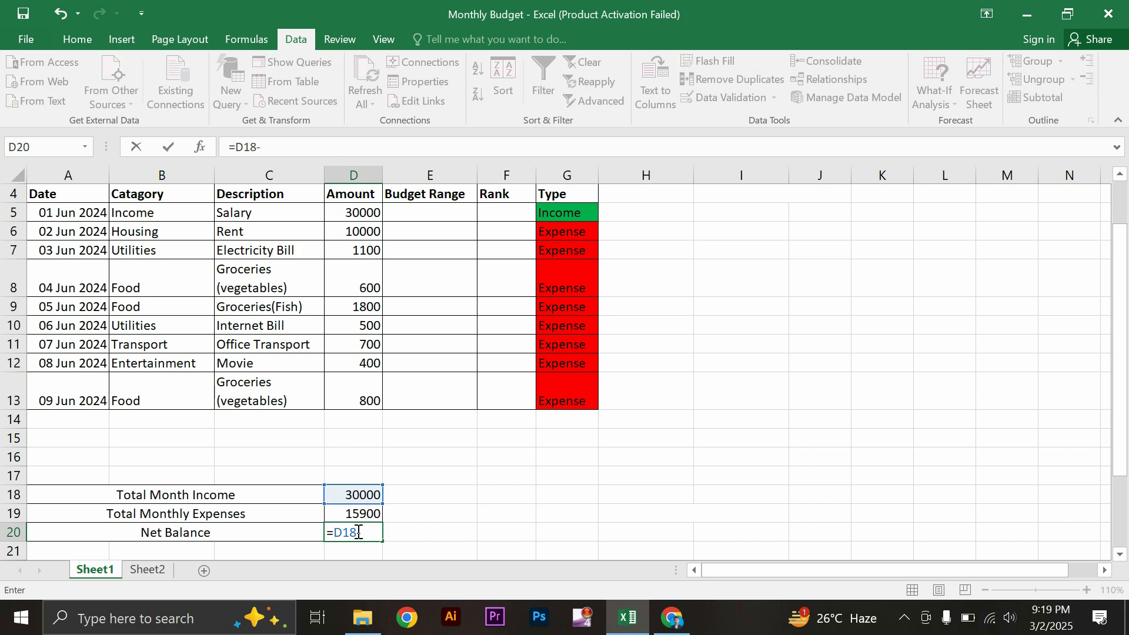
pyautogui.click(354, 514)
pyautogui.press('Return')
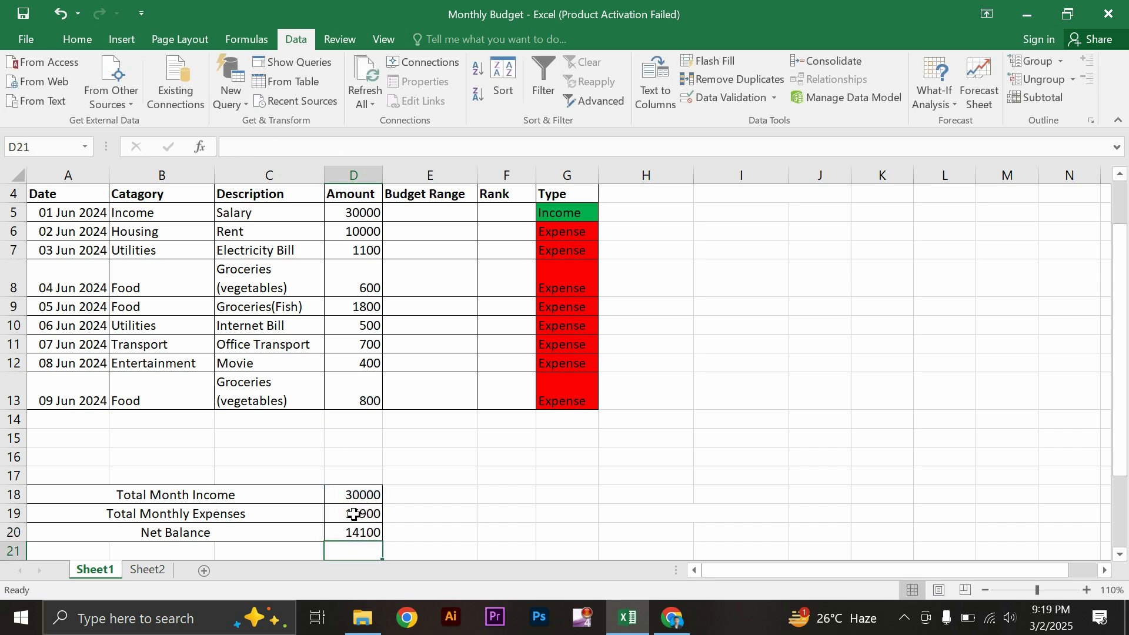
pyautogui.click(353, 532)
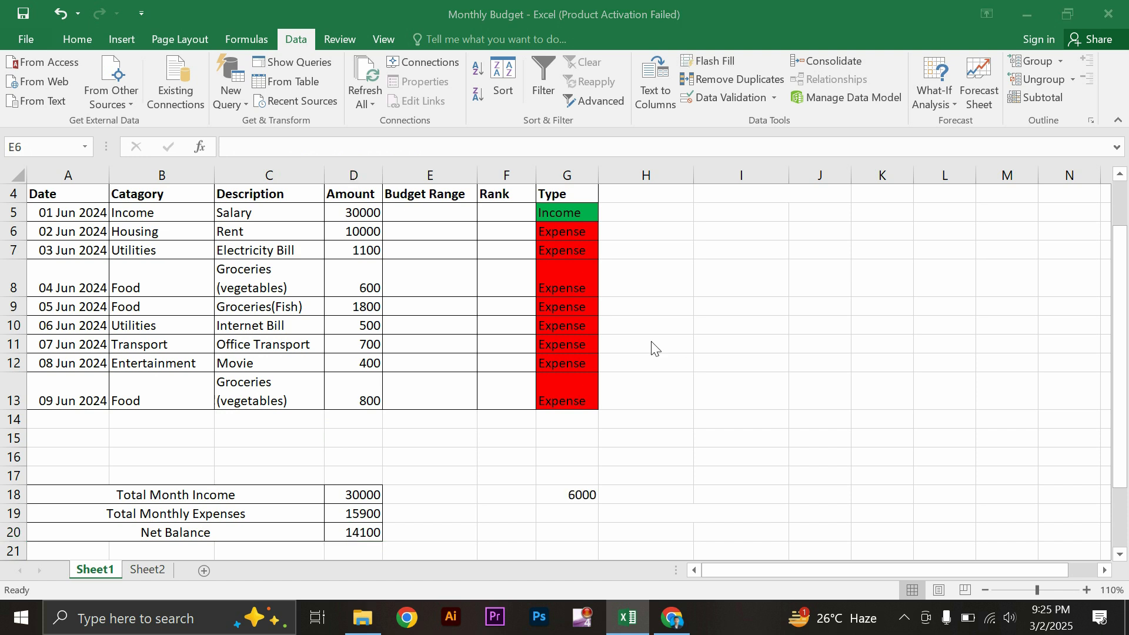
# Step: Delete the stray value in cell G18, outside the budget tables
pyautogui.click(451, 209)
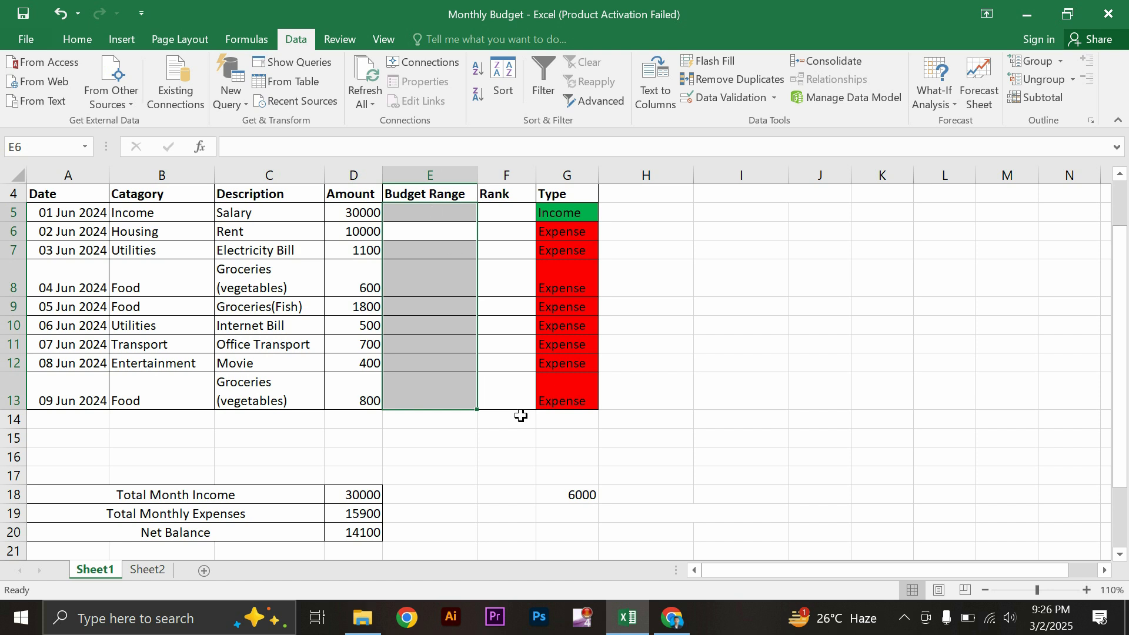
pyautogui.click(747, 416)
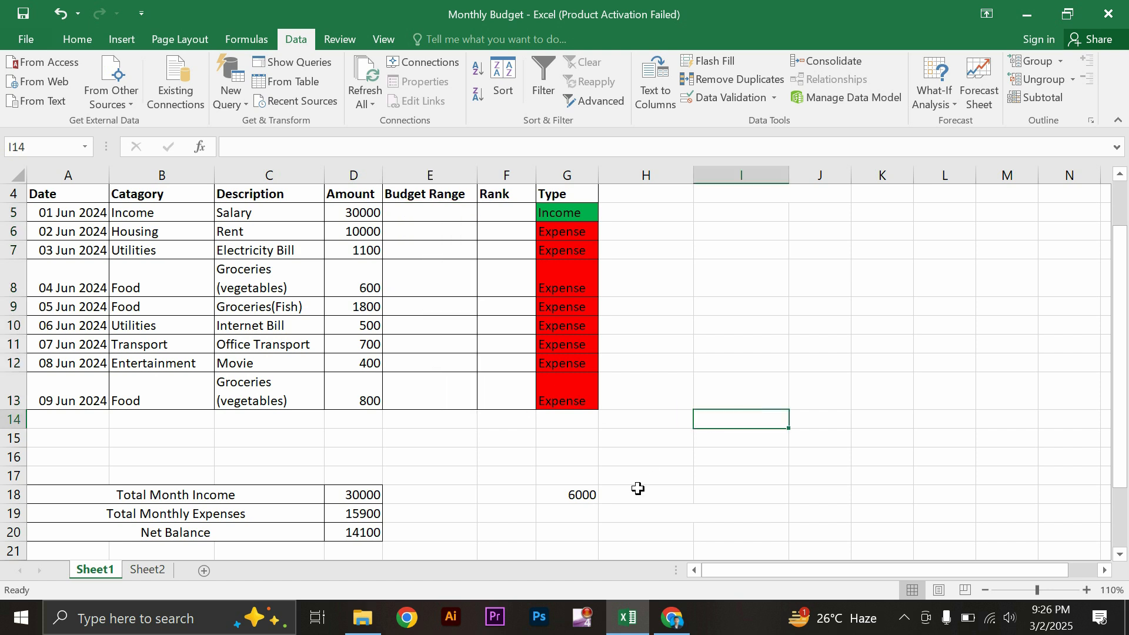
pyautogui.click(588, 493)
pyautogui.press('Delete')
pyautogui.press('Return')
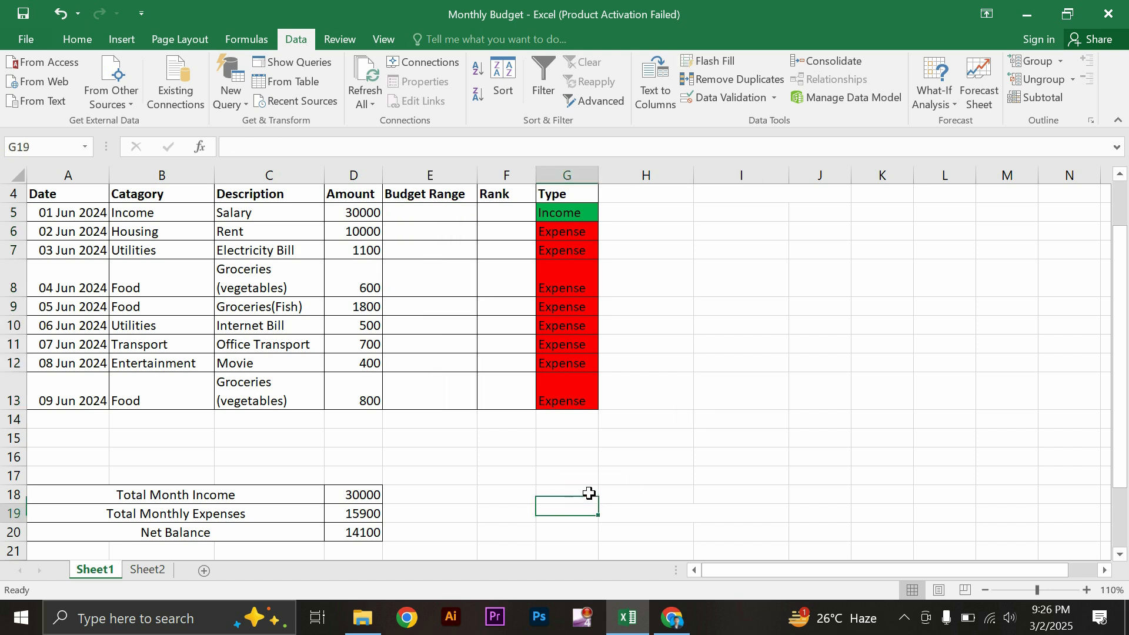
# Step: Switch to the Monthly Wage PDF in Chrome and read the Budget Range conditions
pyautogui.click(672, 617)
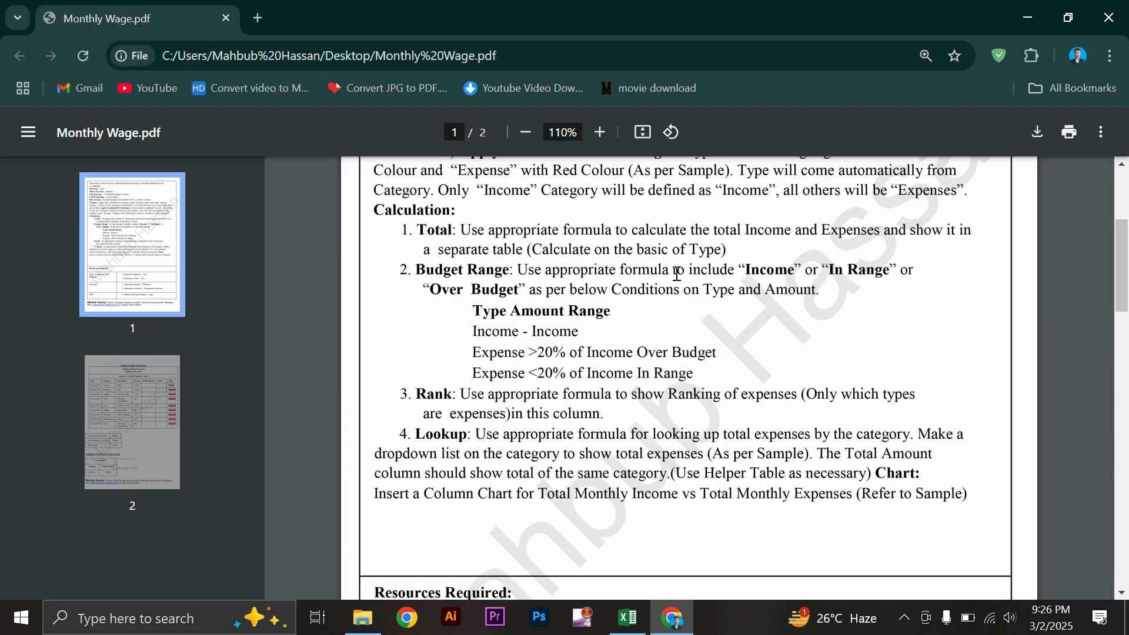
# Step: Read the Budget Range conditions in the Monthly Wage PDF, including the rule for expenses above 20% of income
pyautogui.moveTo(833, 269); pyautogui.dragTo(876, 271)
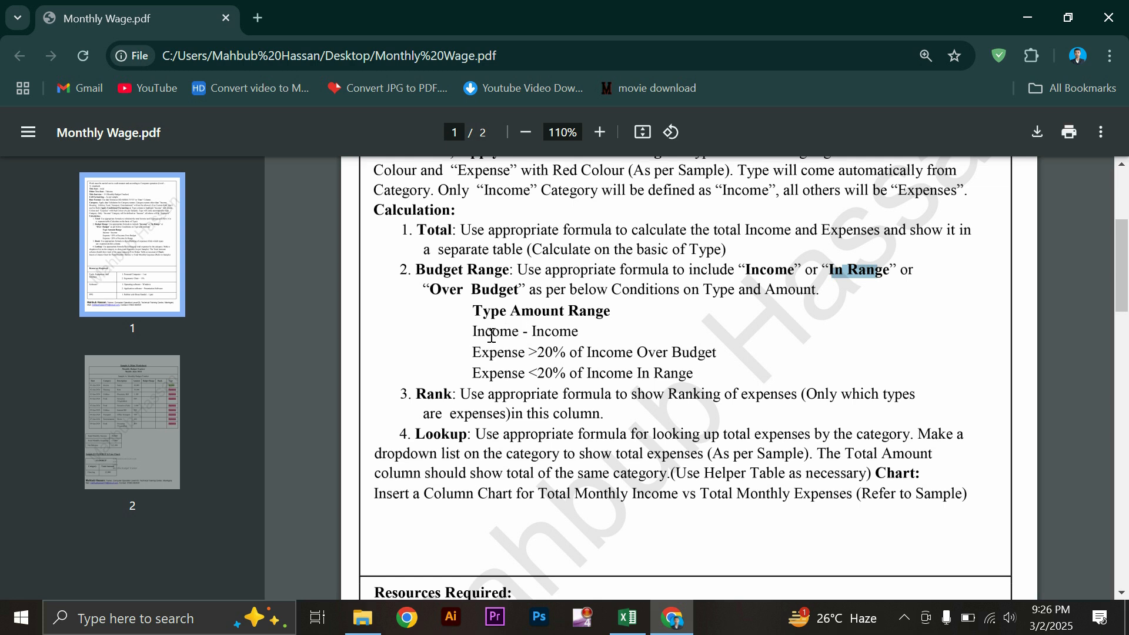
pyautogui.click(477, 331)
pyautogui.moveTo(477, 353); pyautogui.dragTo(618, 355)
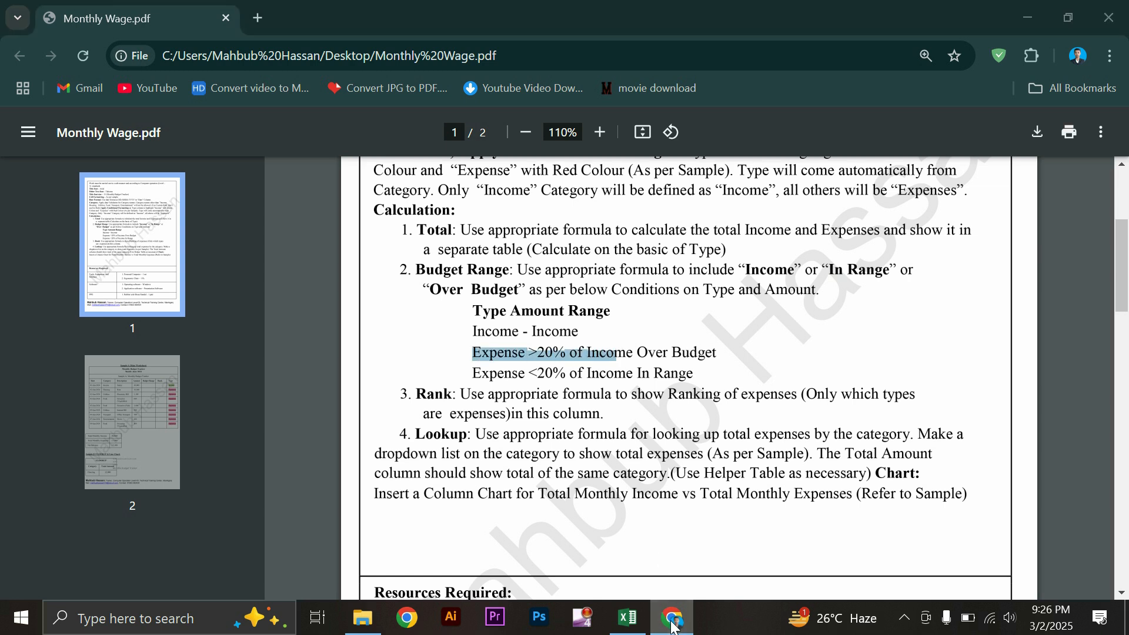
# Step: Switch to the Monthly Budget workbook in Excel and inspect the salary amount and the total month income
pyautogui.click(627, 617)
pyautogui.click(364, 499)
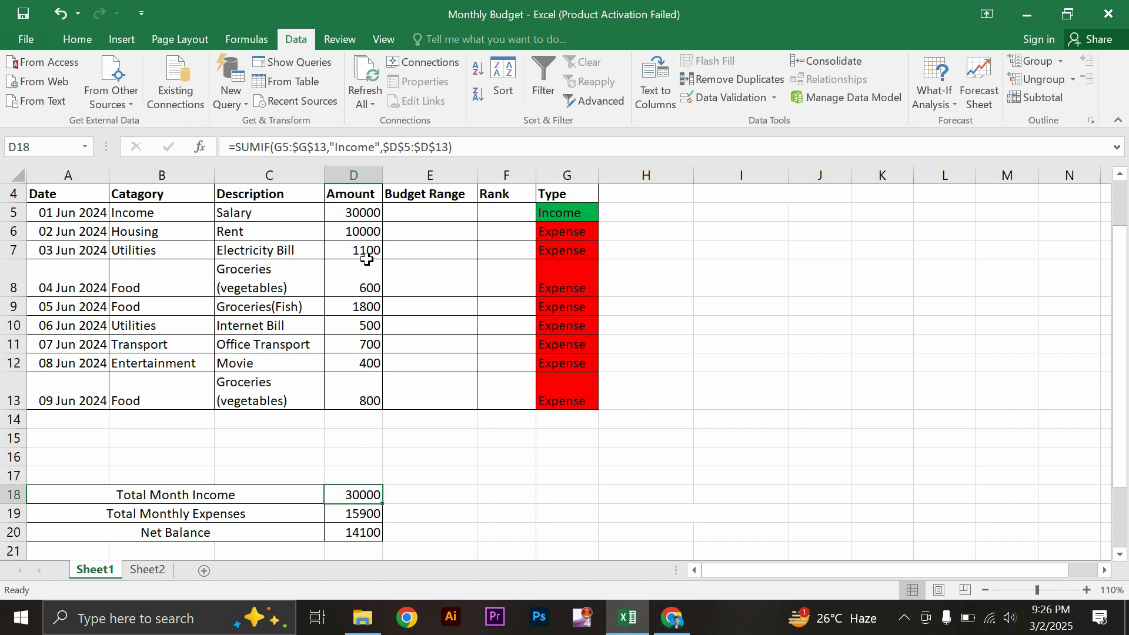
pyautogui.click(361, 212)
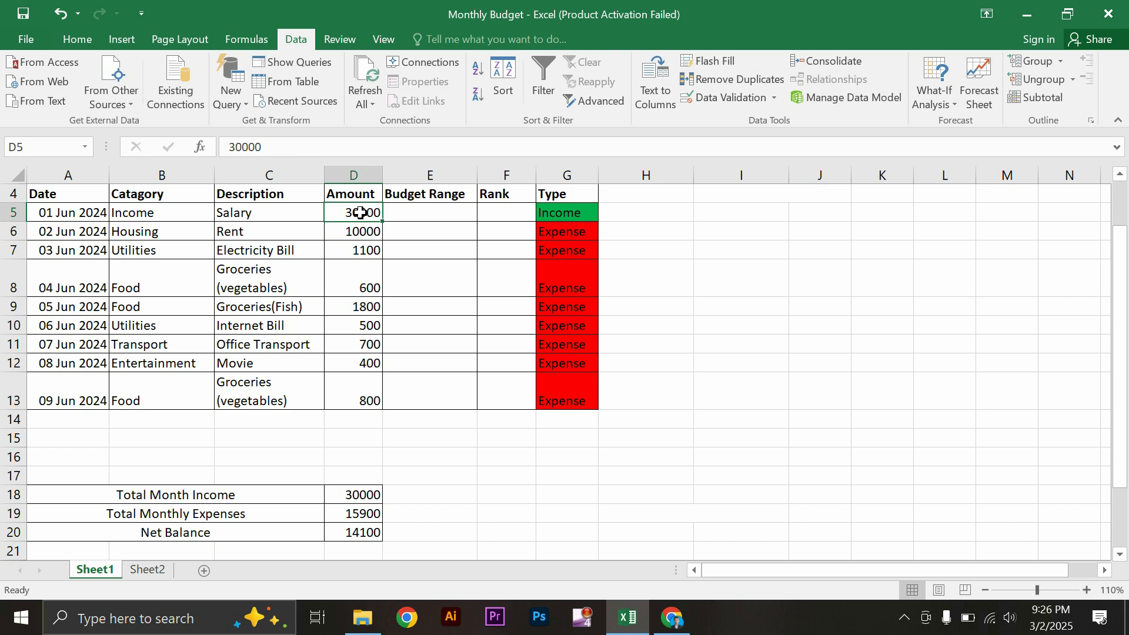
pyautogui.click(368, 495)
# Step: In Budget Range cell E5, begin an IF formula testing whether D5 is greater than $D$18*20%
pyautogui.click(411, 212)
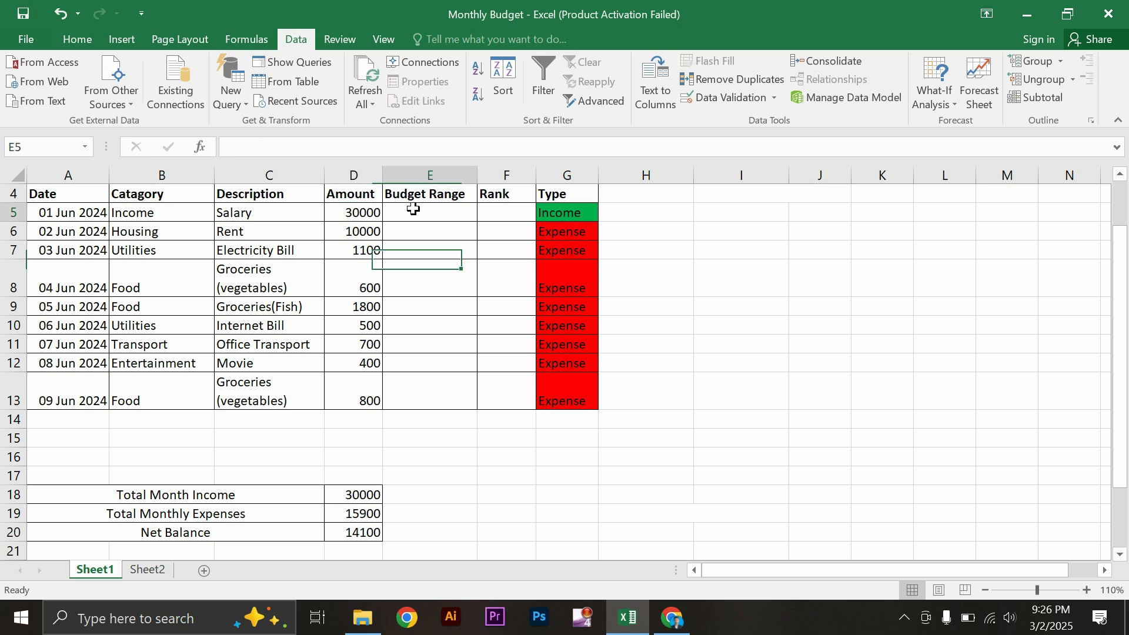
pyautogui.write('=')
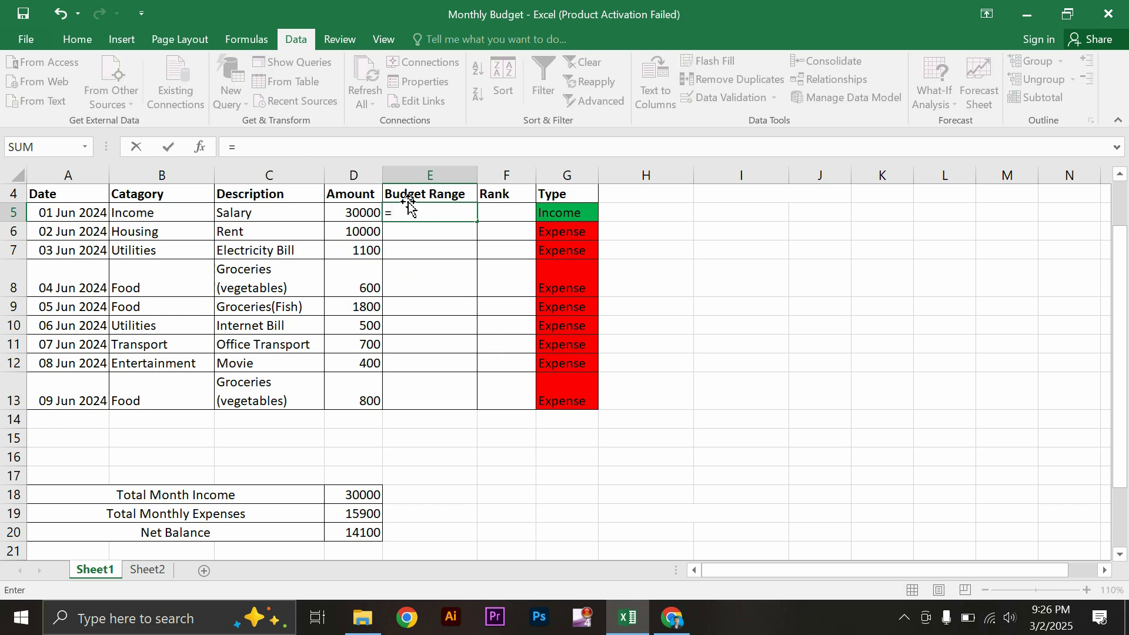
pyautogui.write('if(')
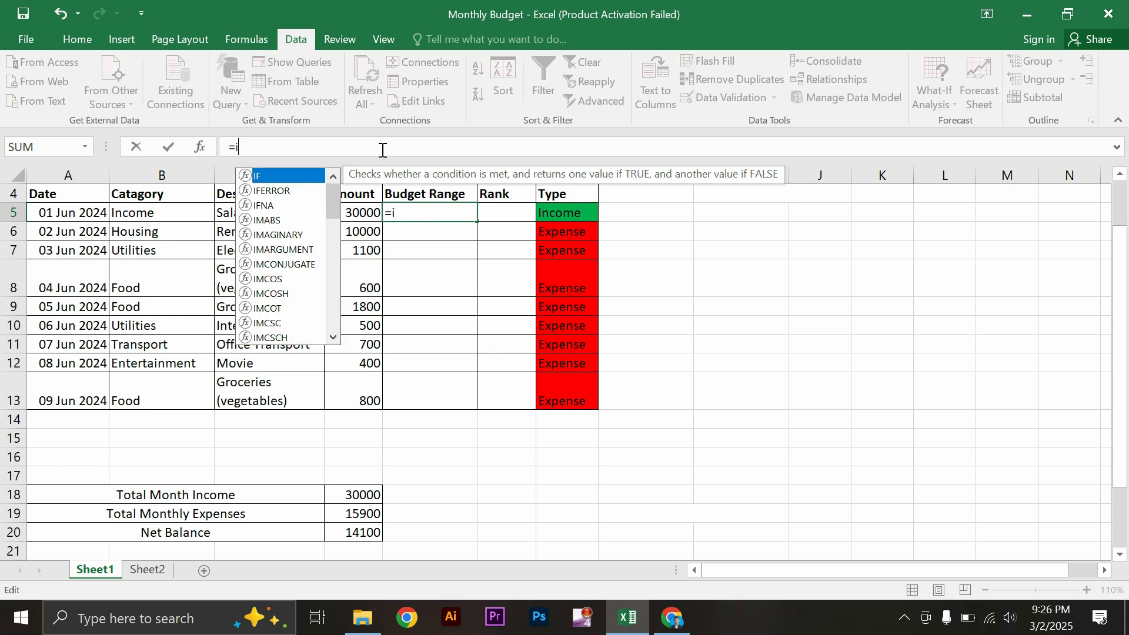
pyautogui.click(361, 212)
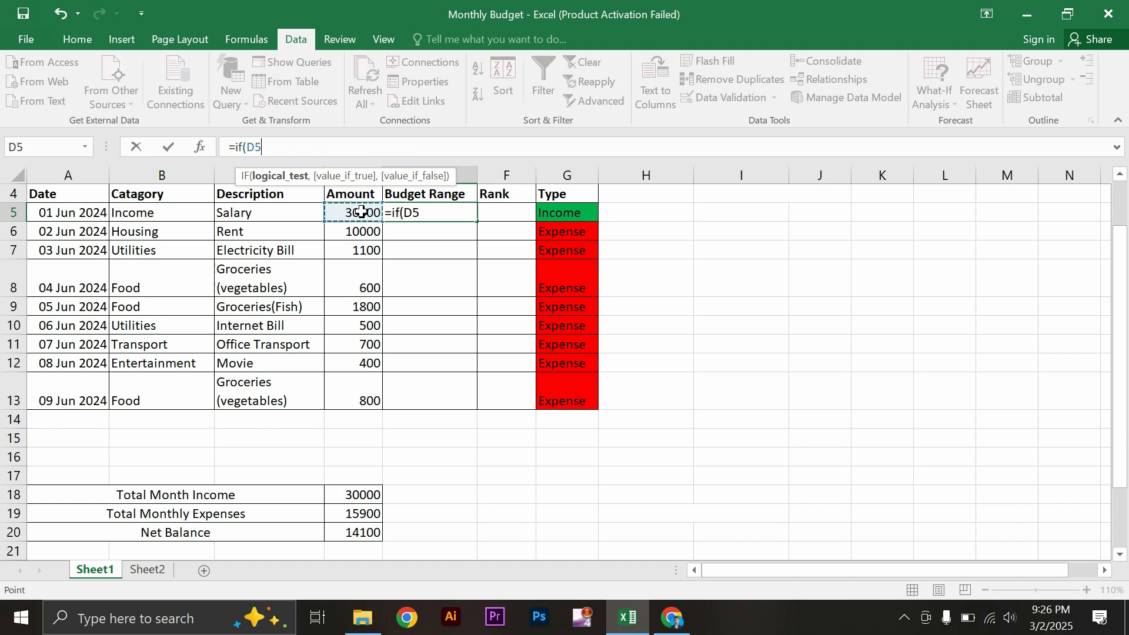
pyautogui.write('>')
pyautogui.click(345, 497)
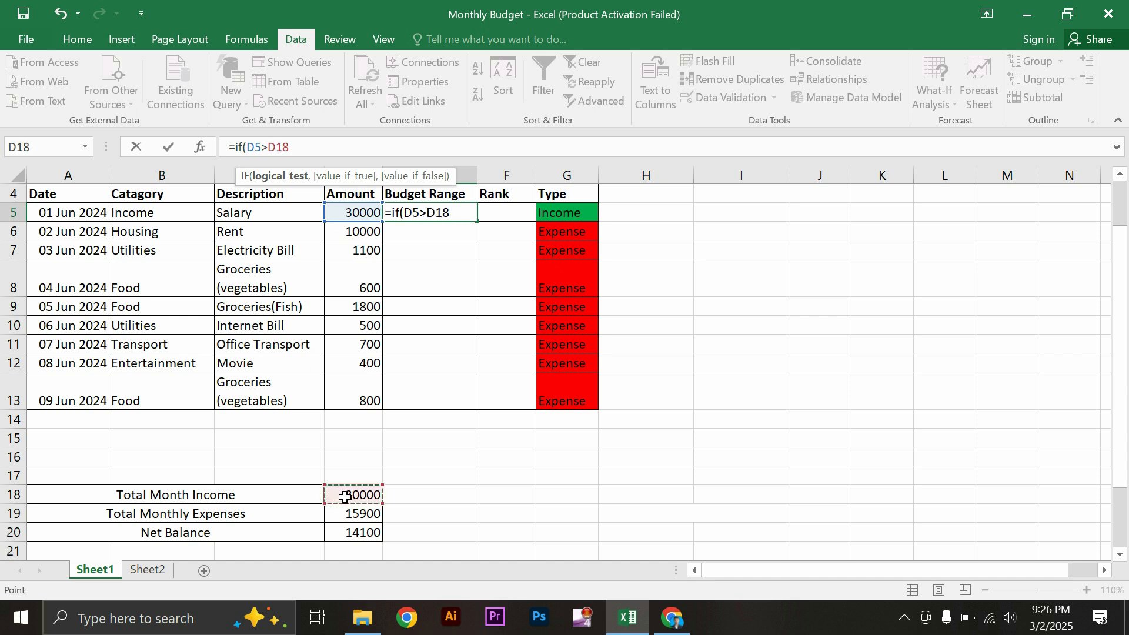
pyautogui.press('F4')
pyautogui.write('>')
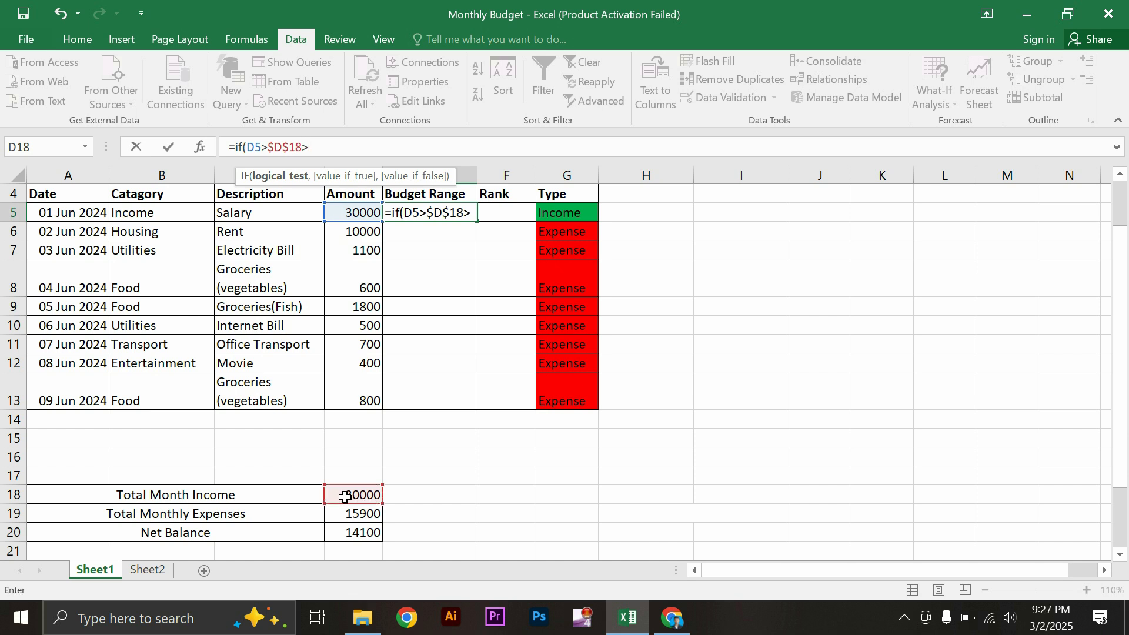
pyautogui.write('20%')
pyautogui.moveTo(334, 487); pyautogui.dragTo(496, 361)
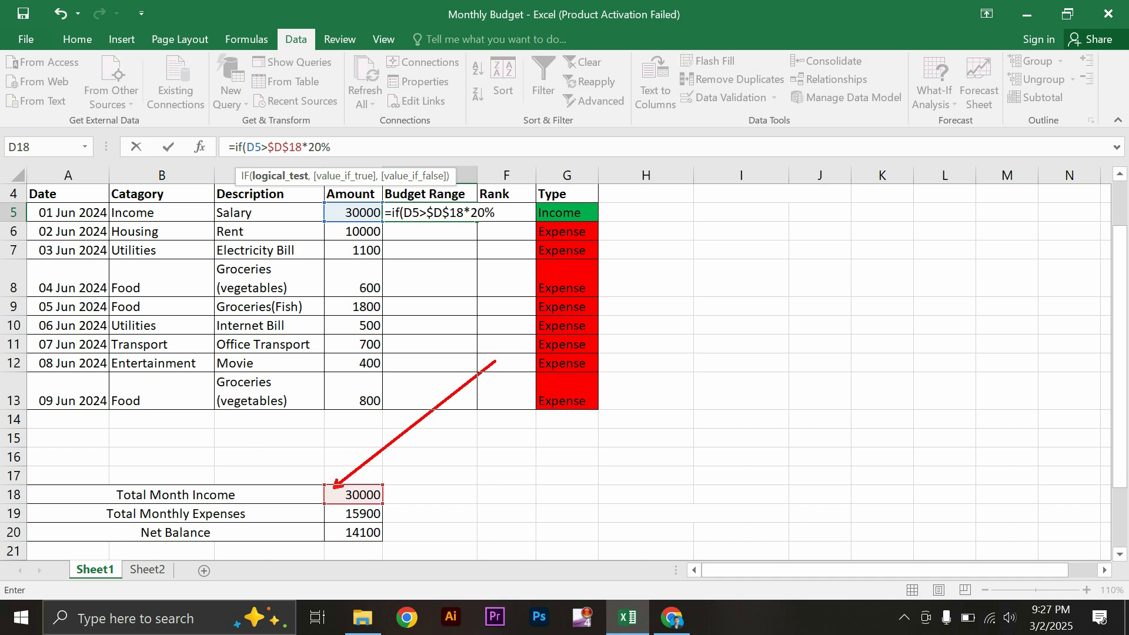
pyautogui.moveTo(348, 214); pyautogui.dragTo(321, 270)
pyautogui.moveTo(351, 491); pyautogui.dragTo(405, 465)
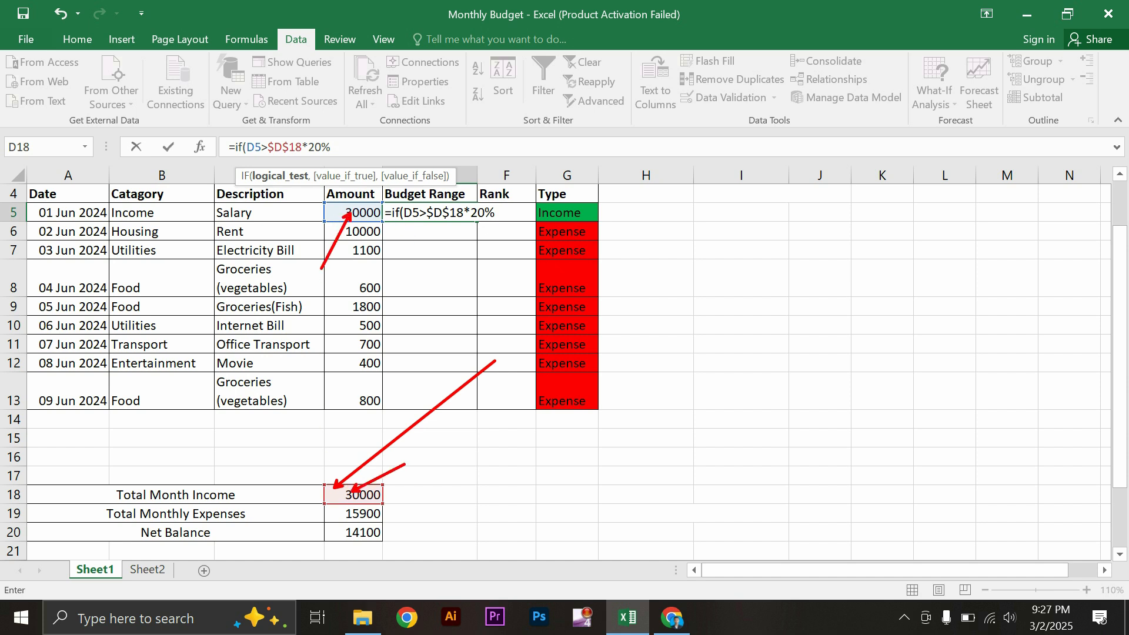
pyautogui.press('Escape')
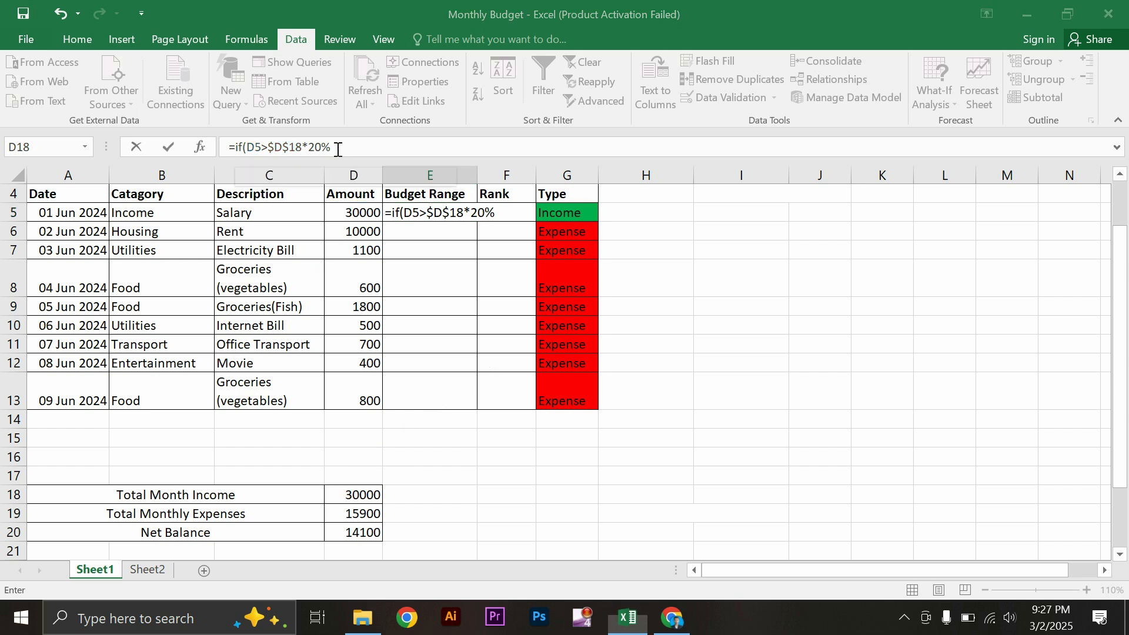
# Step: Complete the E5 formula to return "Over Budget" if true and "In Range" if false, accepting the suggested correction
pyautogui.write(',"Over ')
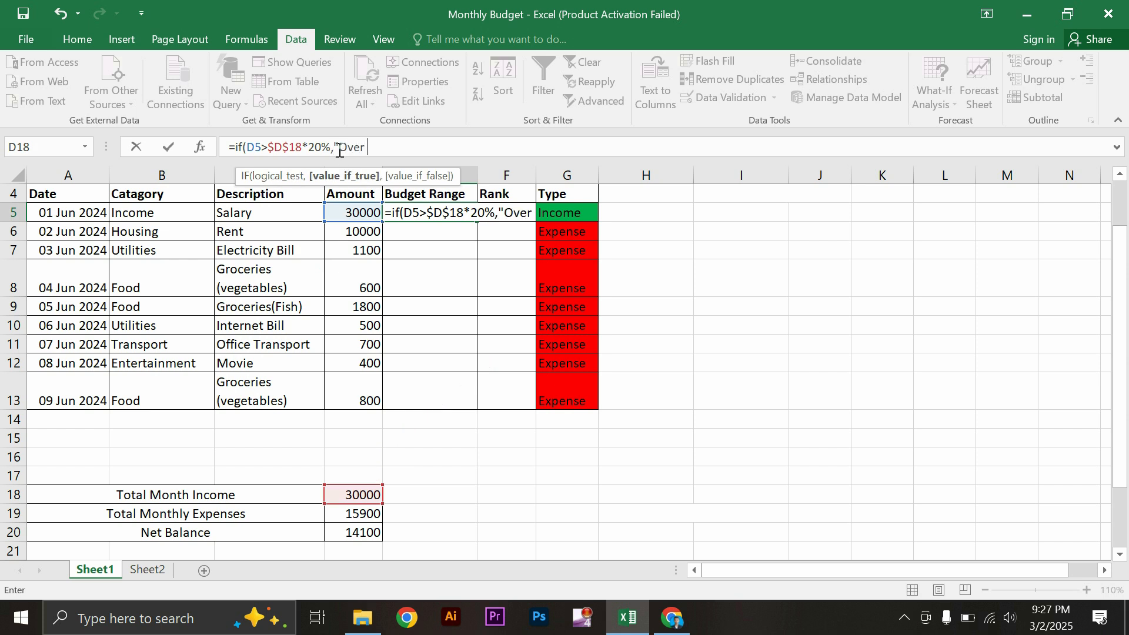
pyautogui.write('Budge')
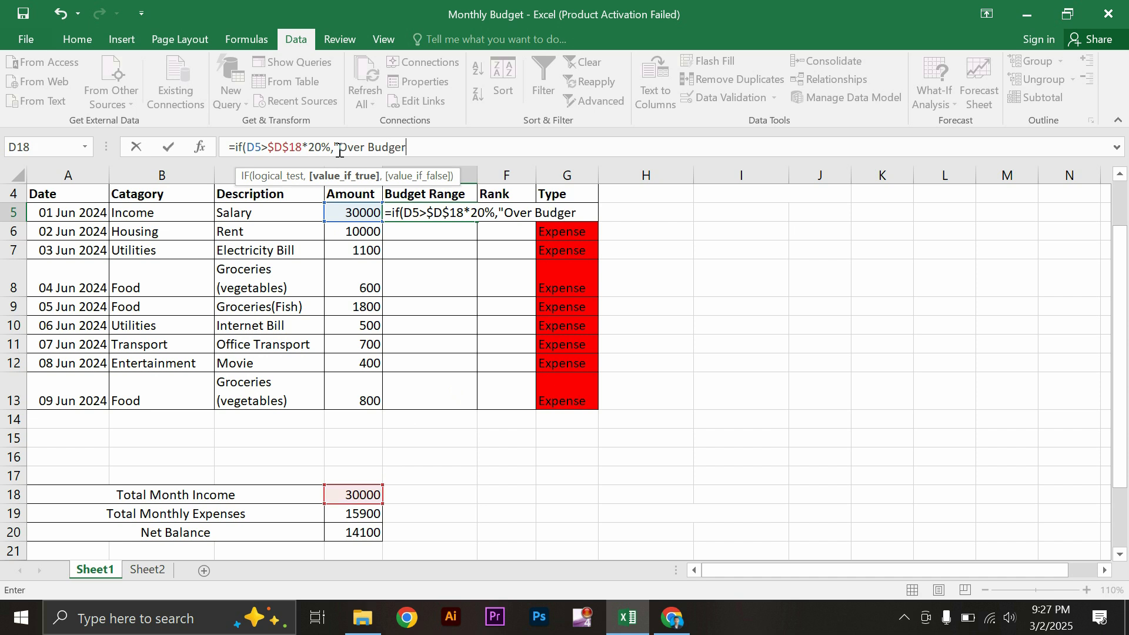
pyautogui.write('t",')
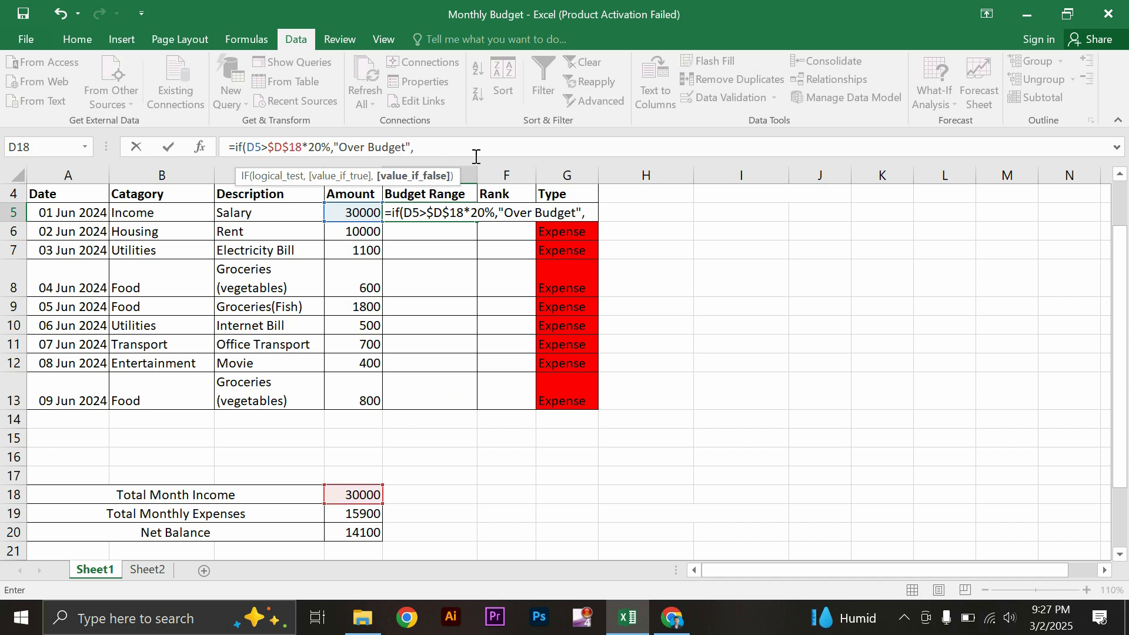
pyautogui.write('"In Range')
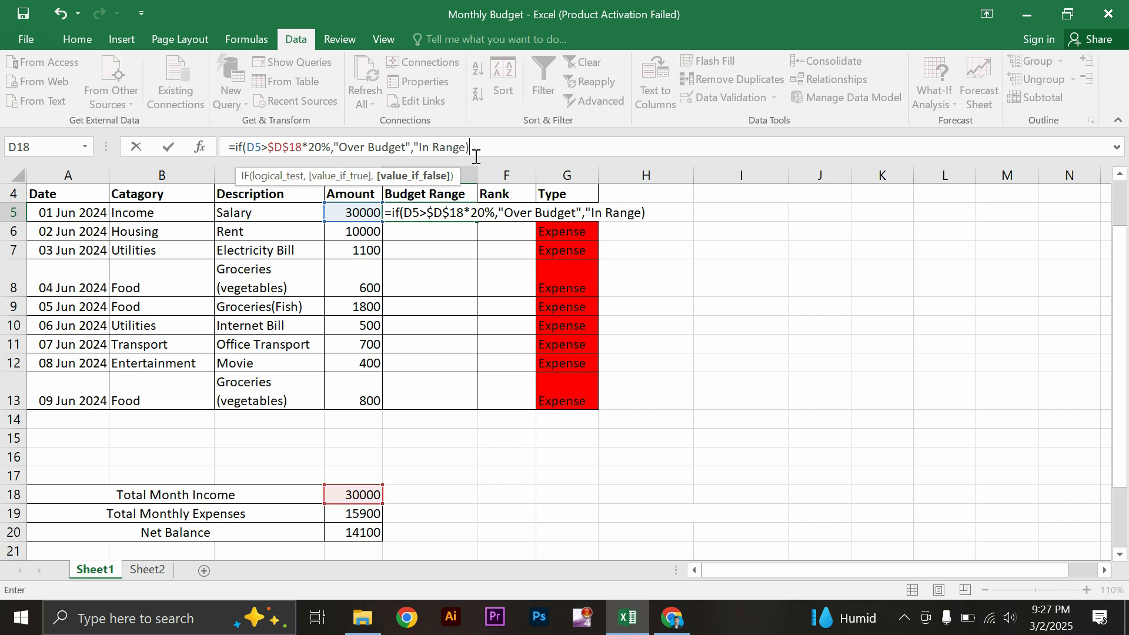
pyautogui.write(')')
pyautogui.press('Return')
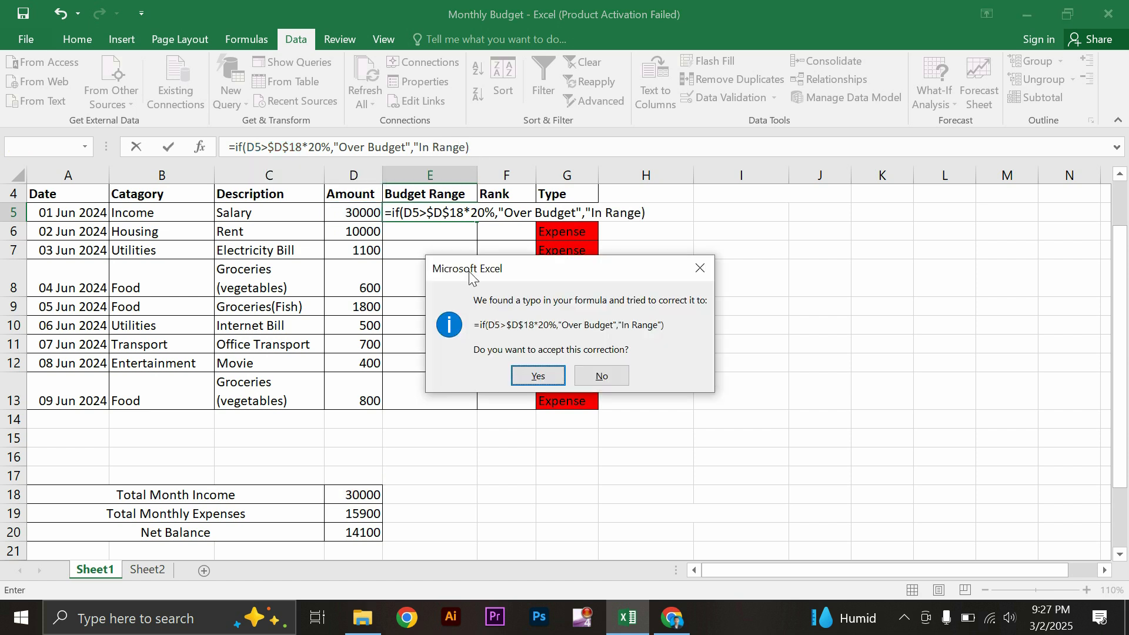
pyautogui.click(530, 375)
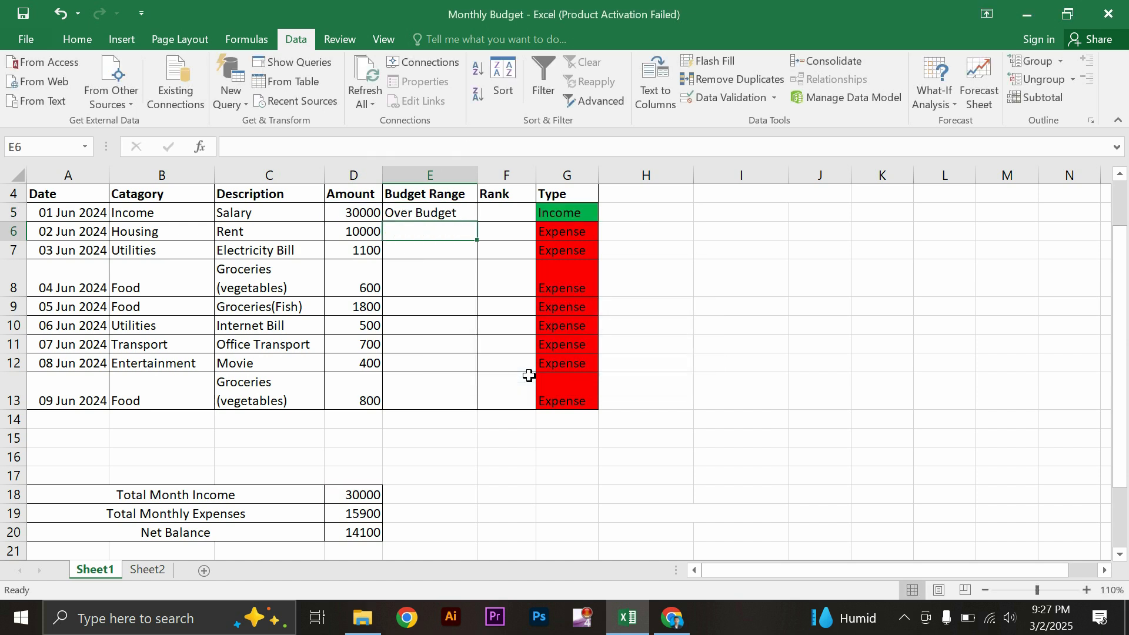
# Step: Fill the Budget Range formula from E5 down to E13 and check it against the amounts and total month income
pyautogui.click(458, 214)
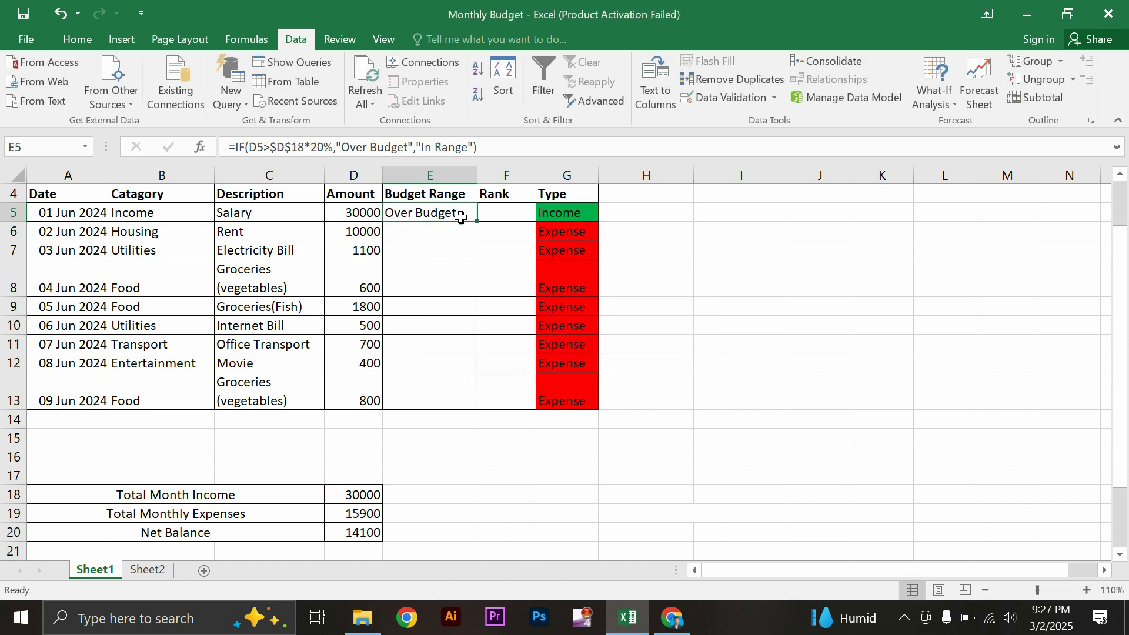
pyautogui.moveTo(476, 221); pyautogui.dragTo(477, 398)
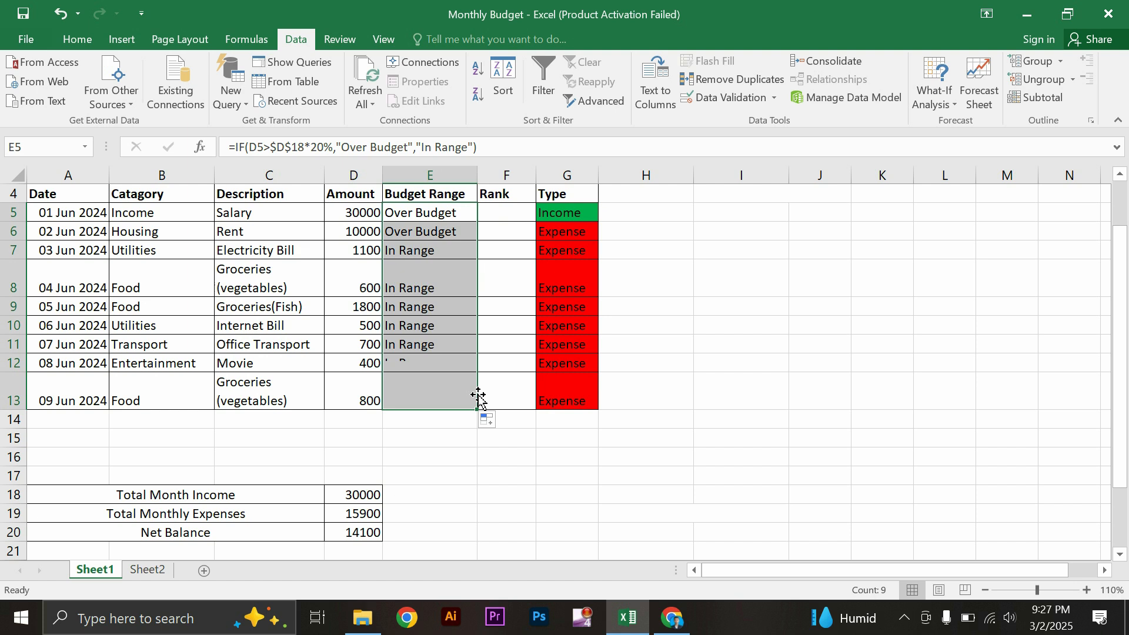
pyautogui.click(454, 233)
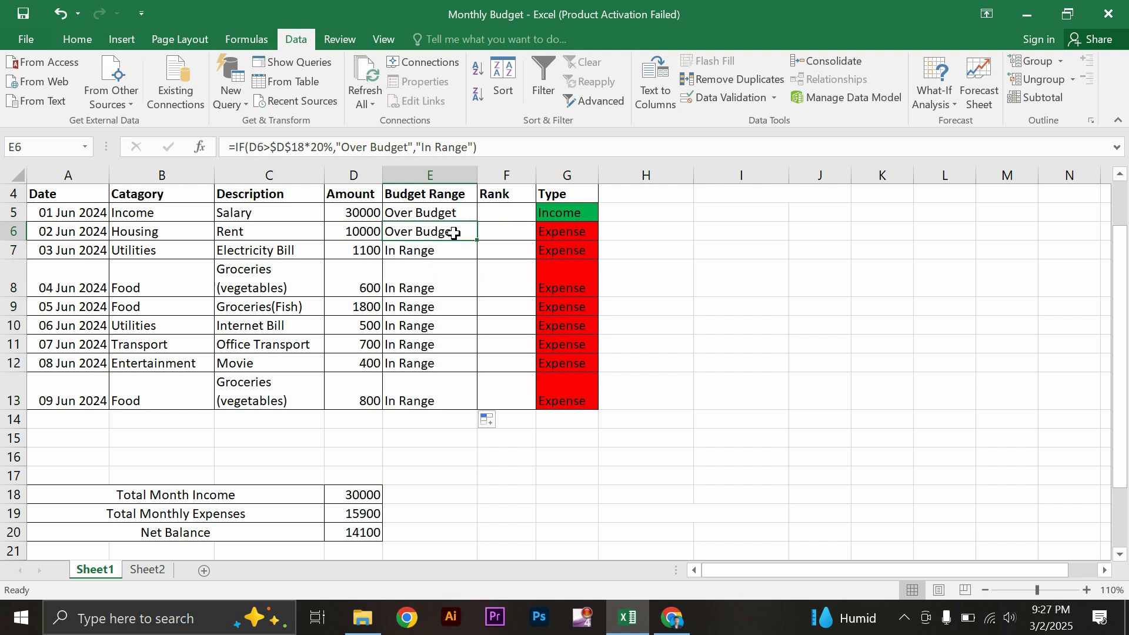
pyautogui.click(369, 232)
pyautogui.click(364, 215)
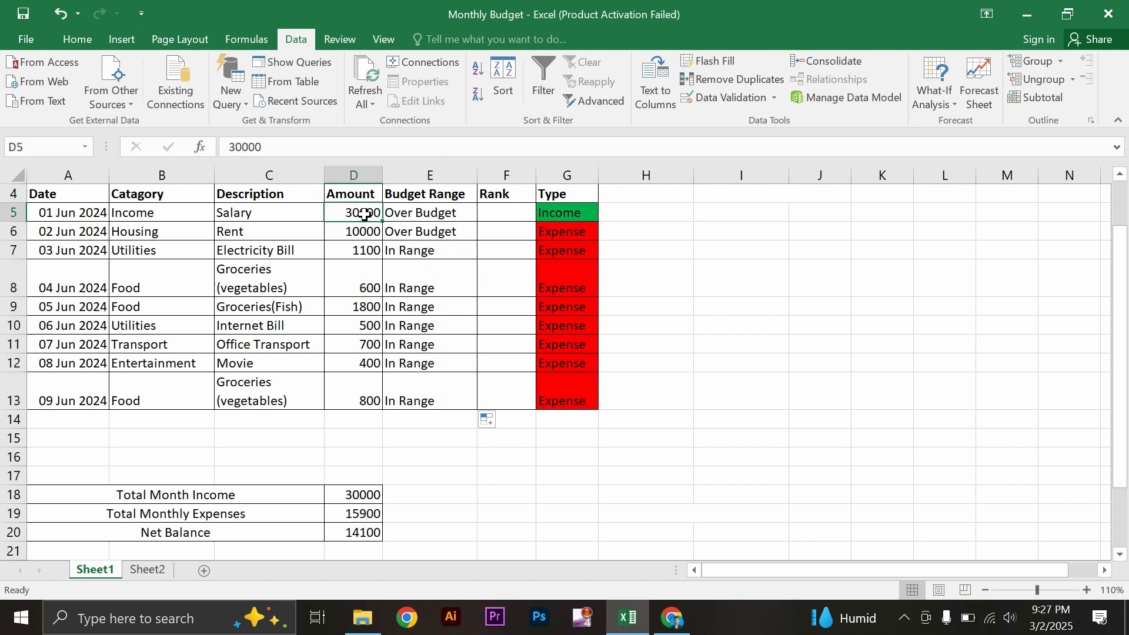
pyautogui.click(362, 251)
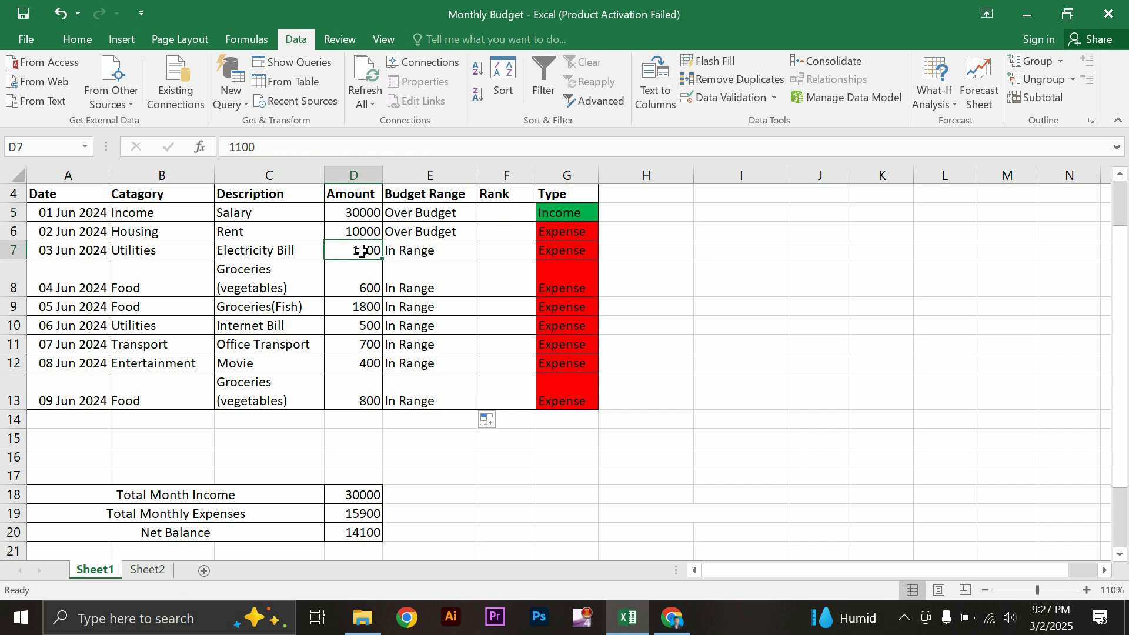
pyautogui.click(368, 495)
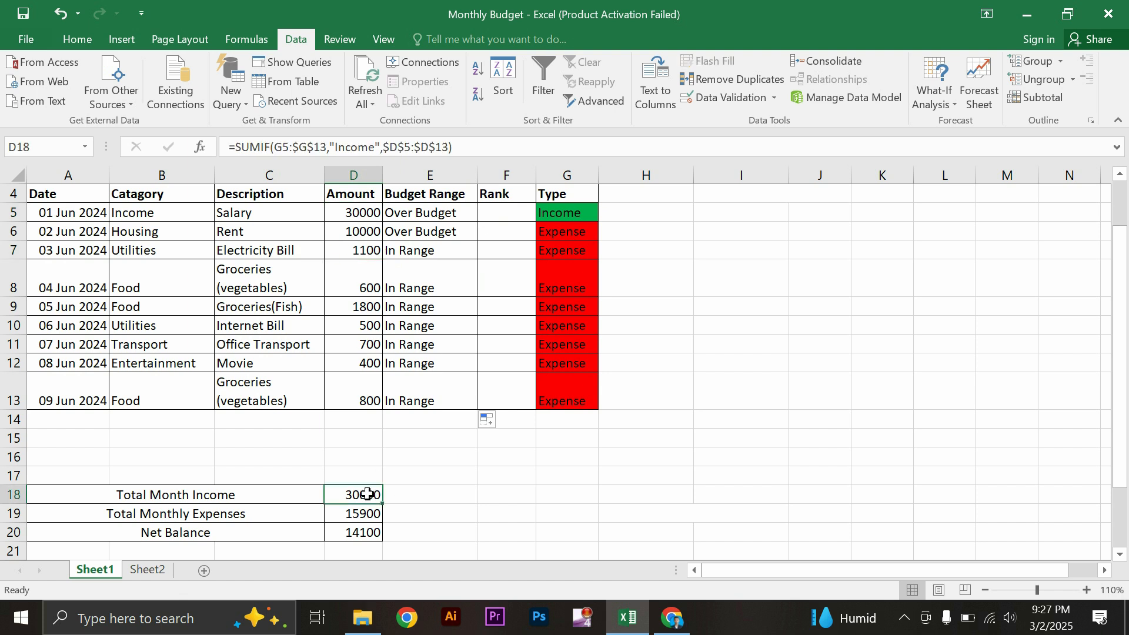
# Step: Calculate 20% of the total month income in cell G18 with the formula =D18*20%
pyautogui.click(572, 495)
pyautogui.write('=')
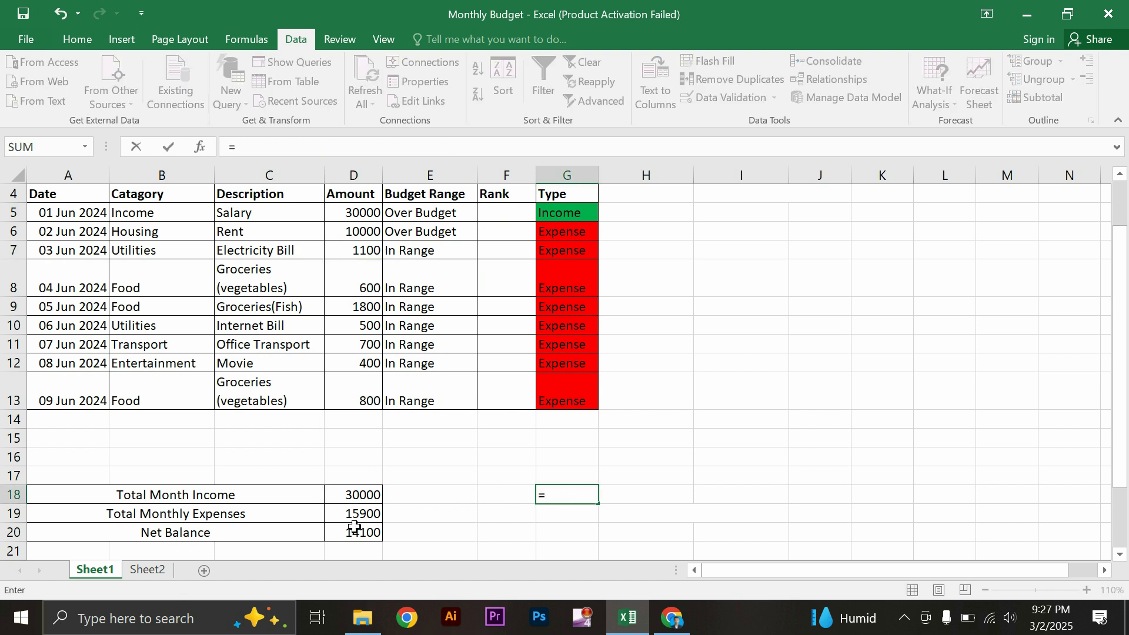
pyautogui.click(354, 495)
pyautogui.write('*')
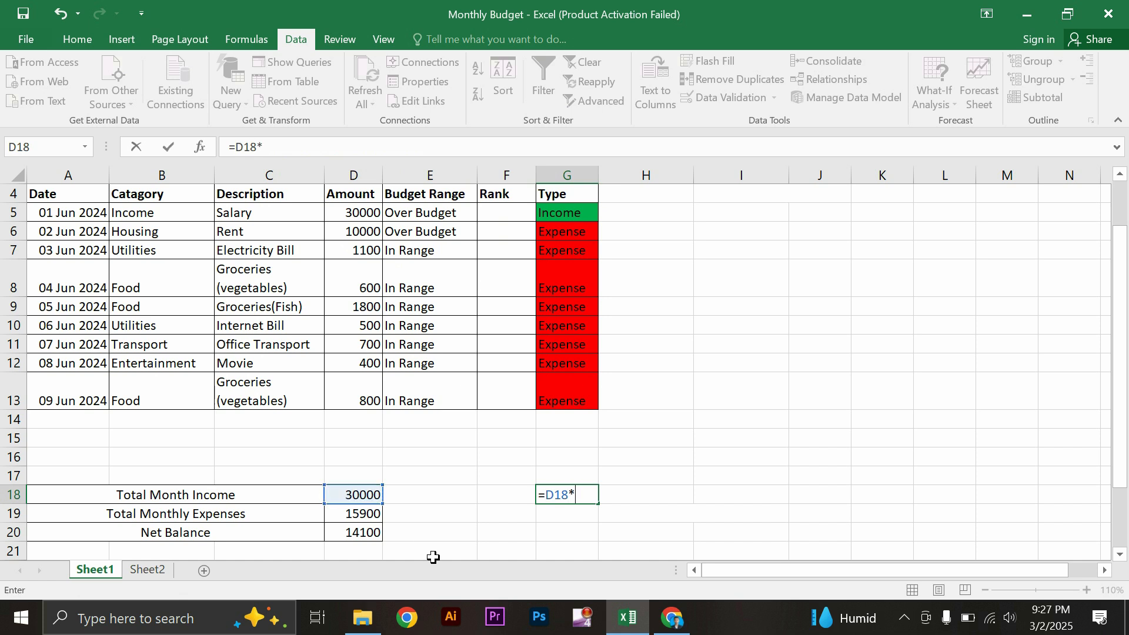
pyautogui.write('20%')
pyautogui.press('Return')
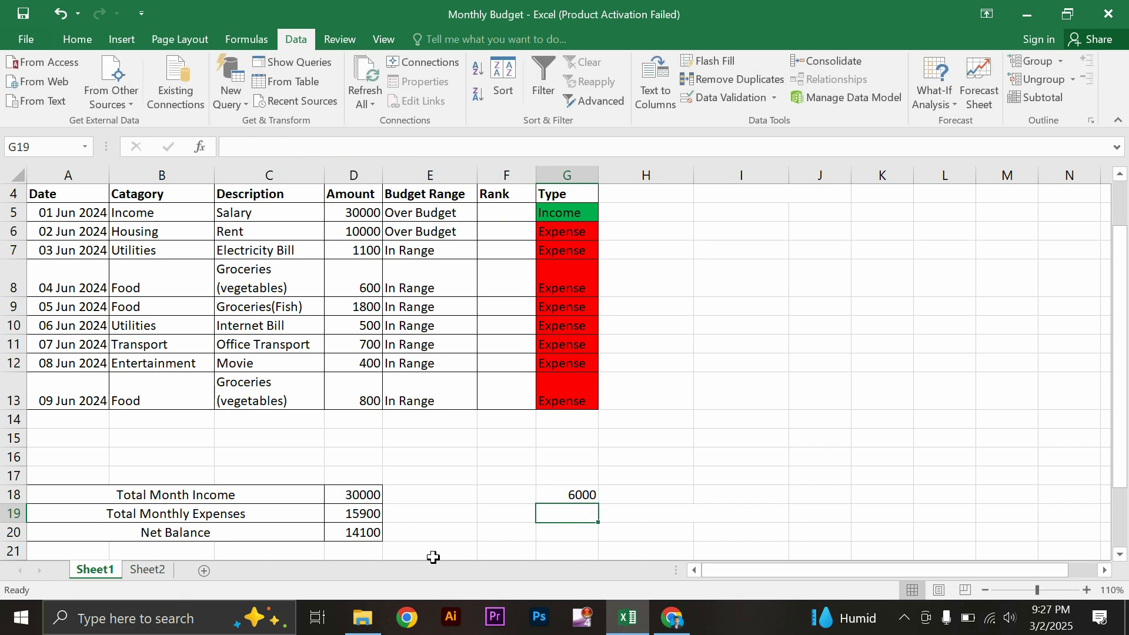
pyautogui.click(551, 500)
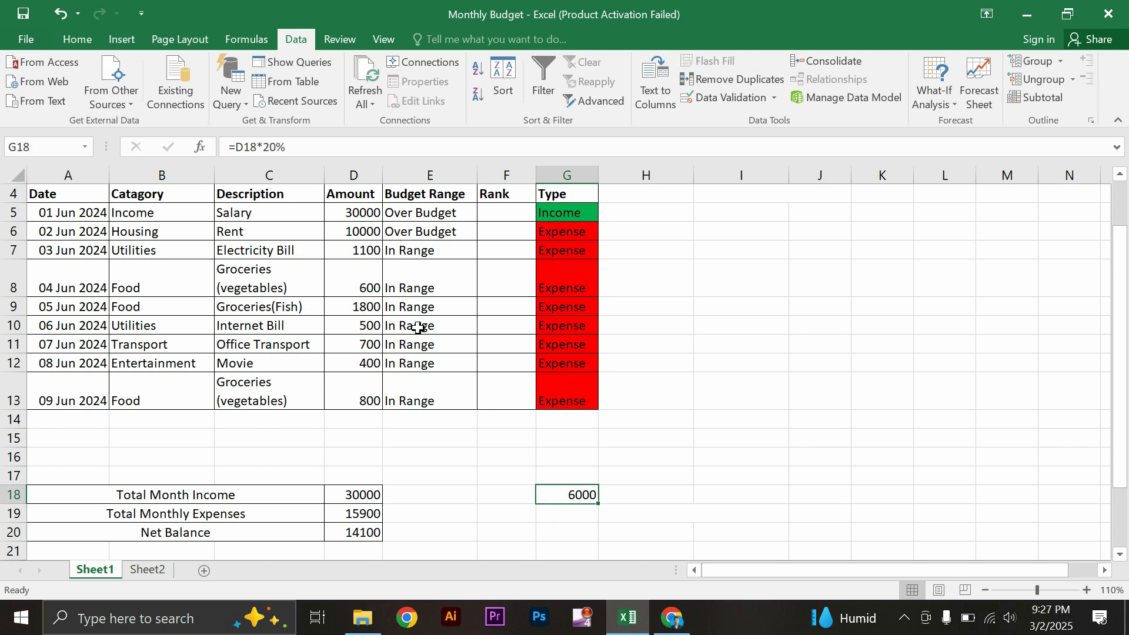
pyautogui.moveTo(341, 215)
pyautogui.mouseDown()
pyautogui.moveTo(306, 248)
pyautogui.moveTo(299, 276)
pyautogui.mouseUp()
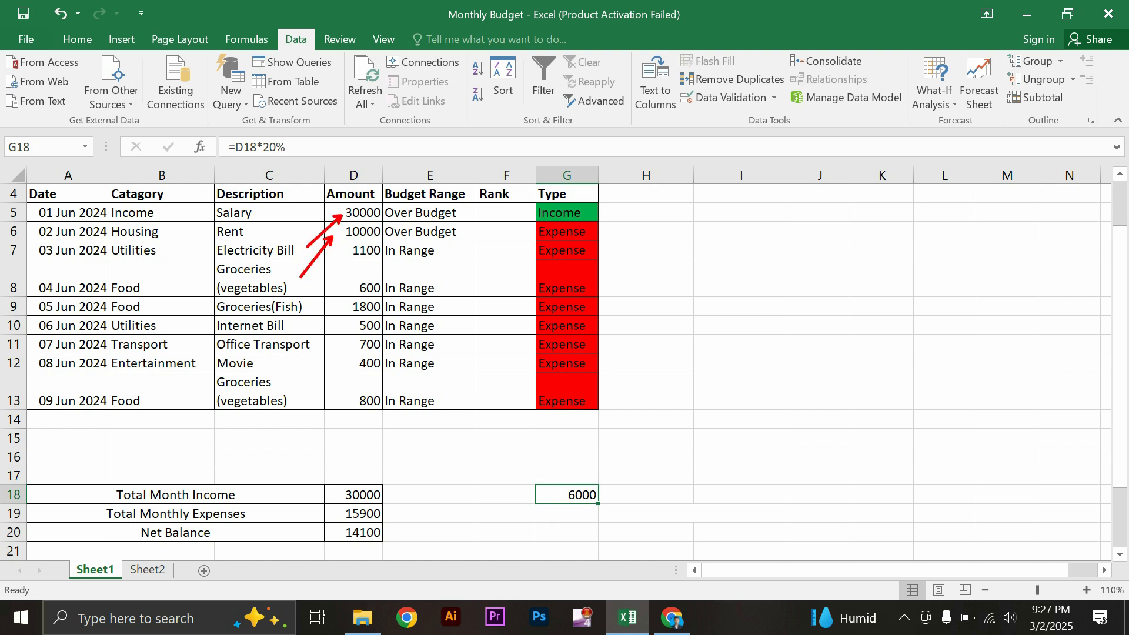
pyautogui.moveTo(547, 500); pyautogui.dragTo(468, 485)
pyautogui.moveTo(386, 198)
pyautogui.mouseDown()
pyautogui.moveTo(426, 240)
pyautogui.moveTo(468, 241)
pyautogui.mouseUp()
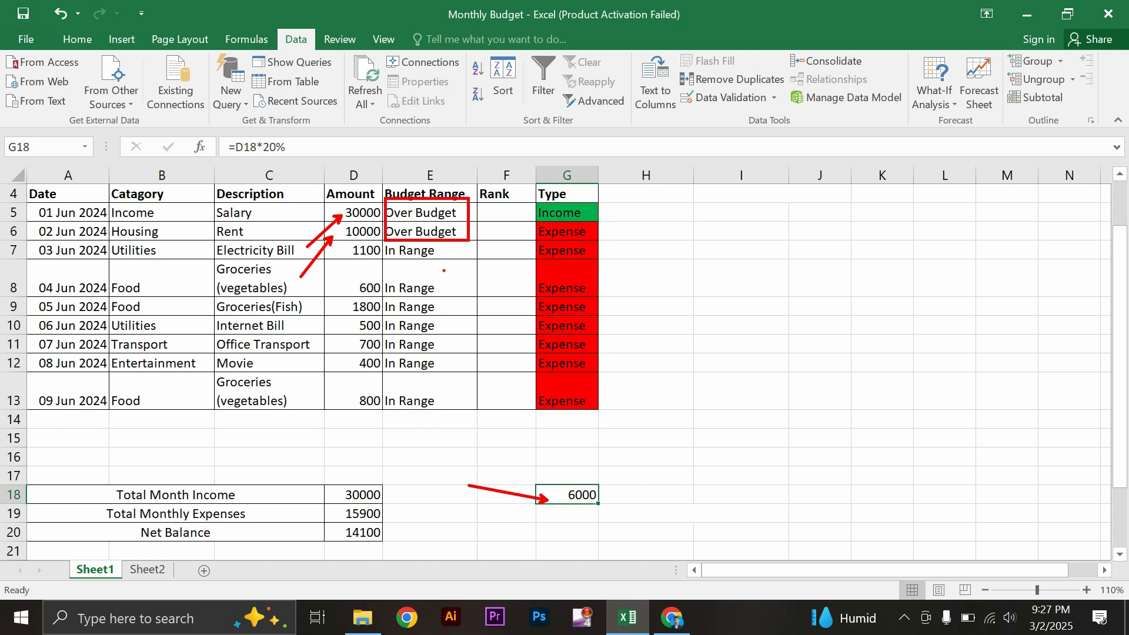
pyautogui.moveTo(344, 252)
pyautogui.mouseDown()
pyautogui.moveTo(374, 287)
pyautogui.moveTo(385, 411)
pyautogui.mouseUp()
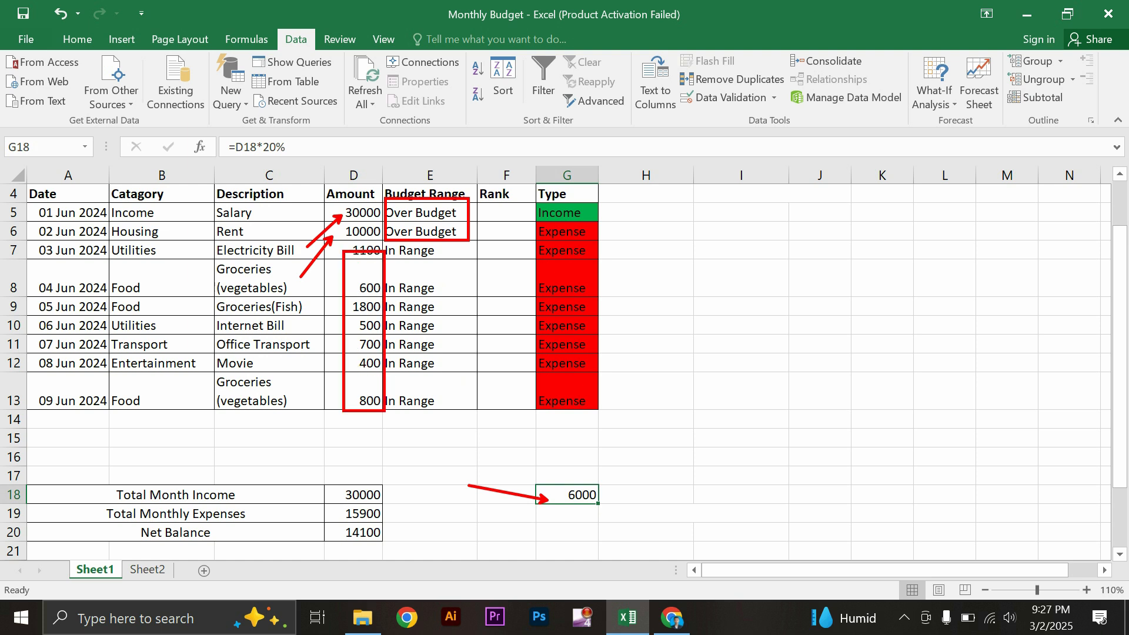
pyautogui.moveTo(388, 247)
pyautogui.mouseDown()
pyautogui.moveTo(417, 256)
pyautogui.moveTo(452, 405)
pyautogui.mouseUp()
pyautogui.press('Escape')
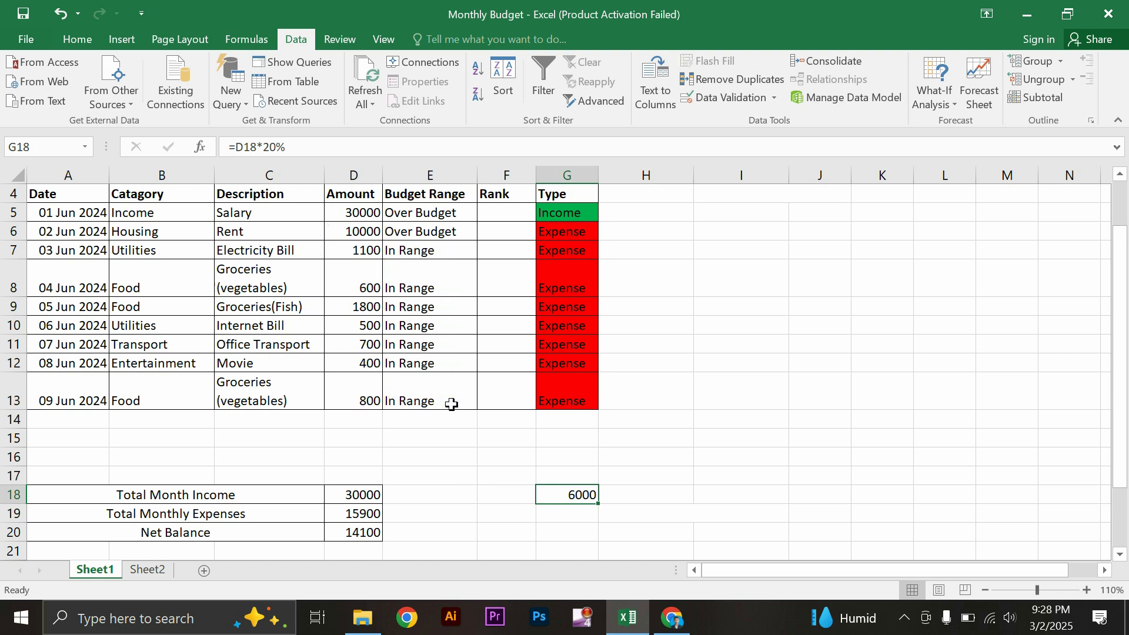
# Step: Inspect the E5 formula and switch back to the Monthly Wage PDF in Chrome to compare it with the Budget Range conditions
pyautogui.click(451, 206)
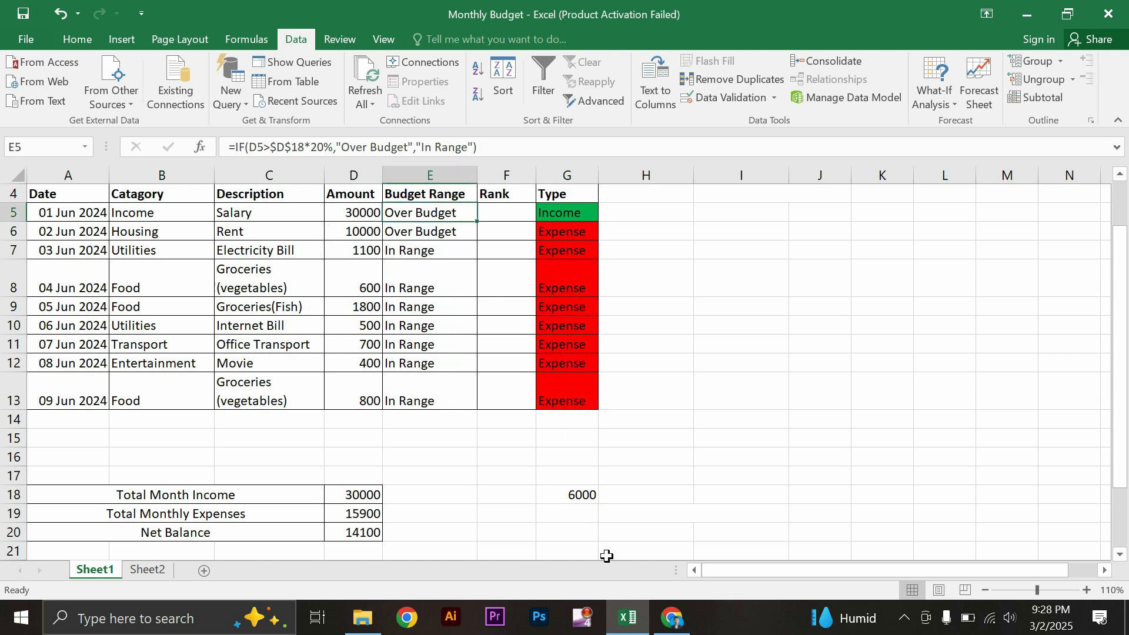
pyautogui.click(673, 626)
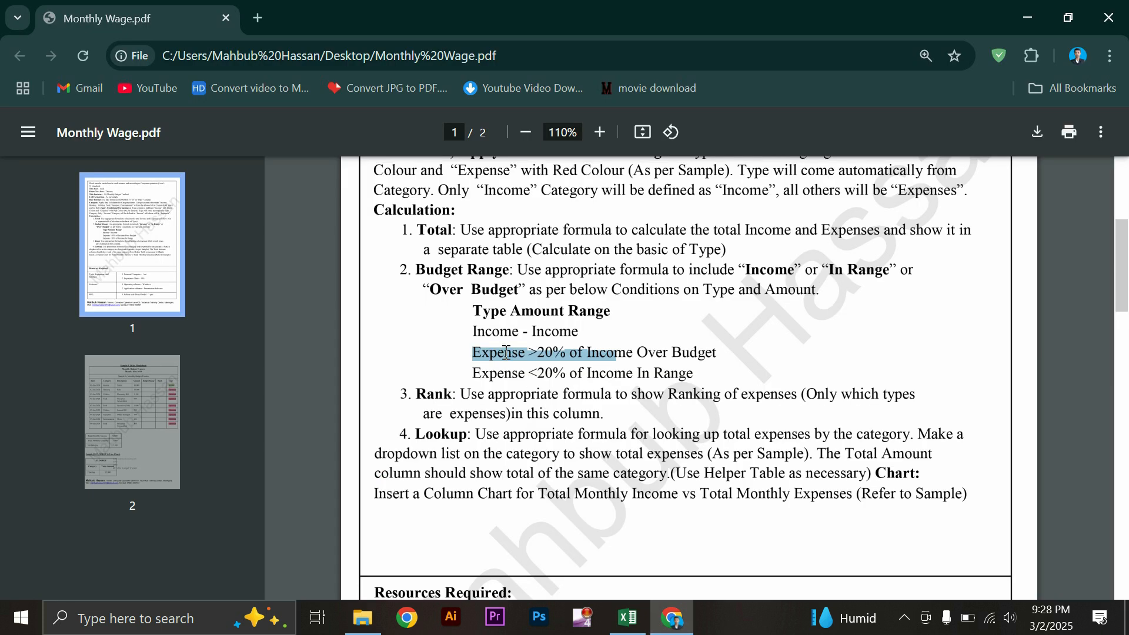
# Step: Review the Income condition in the PDF's Budget Range section and switch back to Excel to inspect the Type formula in G5
pyautogui.moveTo(474, 334); pyautogui.dragTo(568, 334)
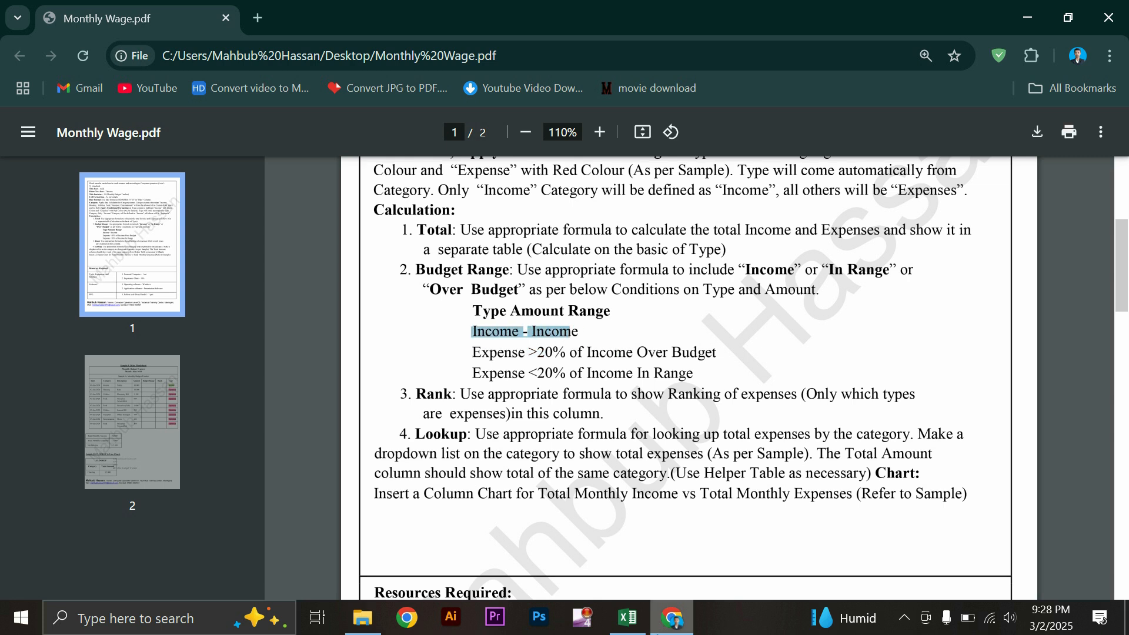
pyautogui.click(663, 629)
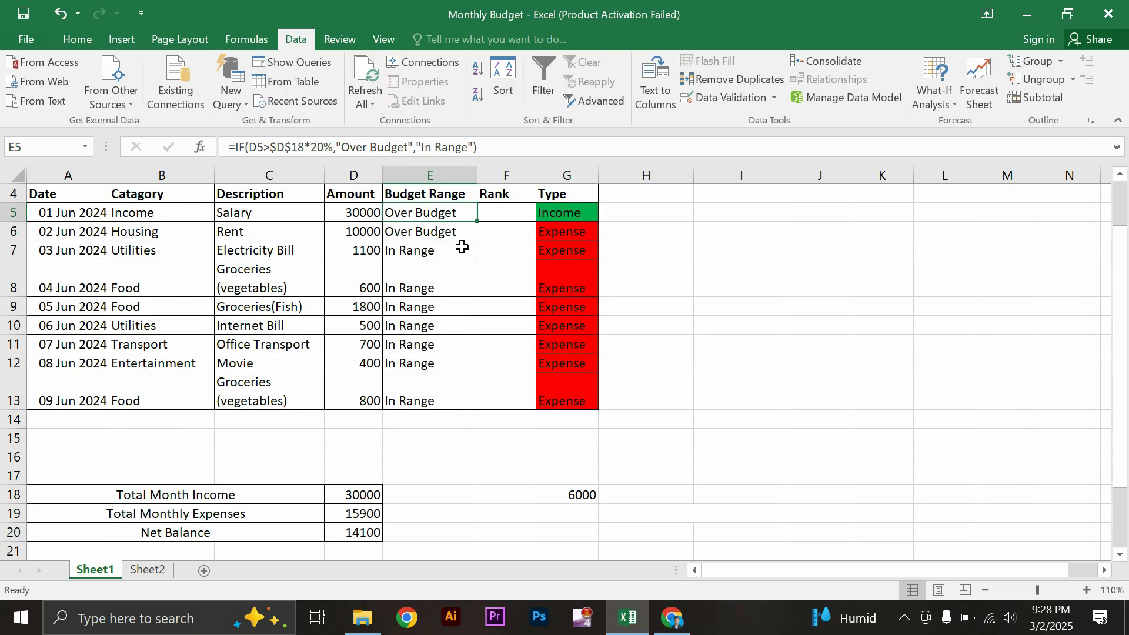
pyautogui.click(542, 216)
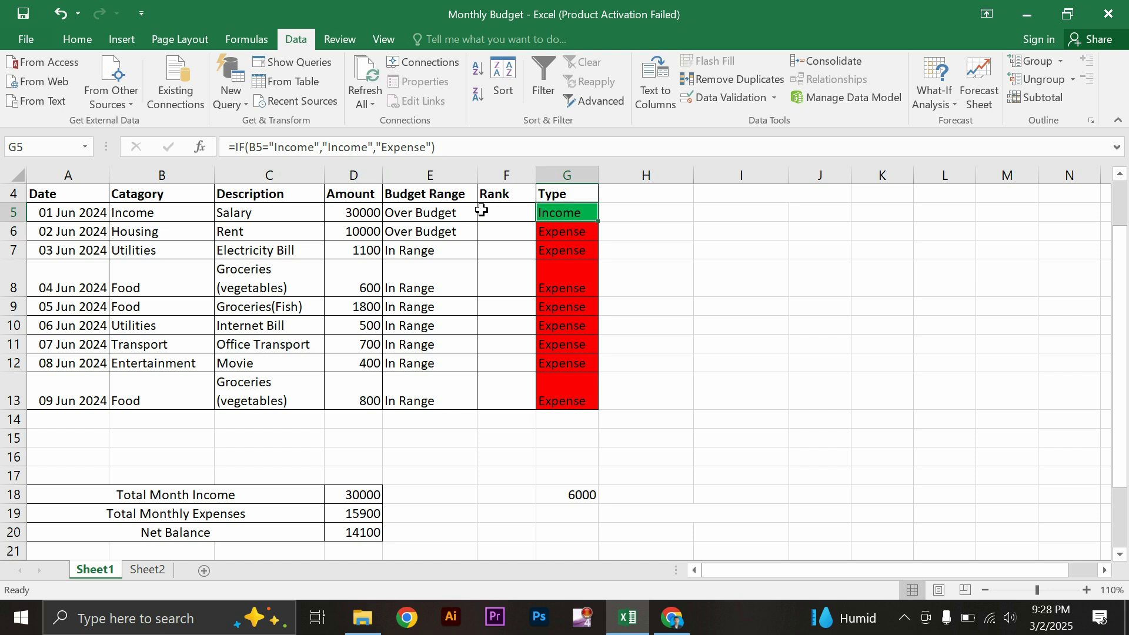
# Step: Wrap the E5 formula in an outer IF, giving =IF(G5="Income","Income",IF(D5>$D$18*20%,"Over Budget","In Range"))
pyautogui.click(409, 212)
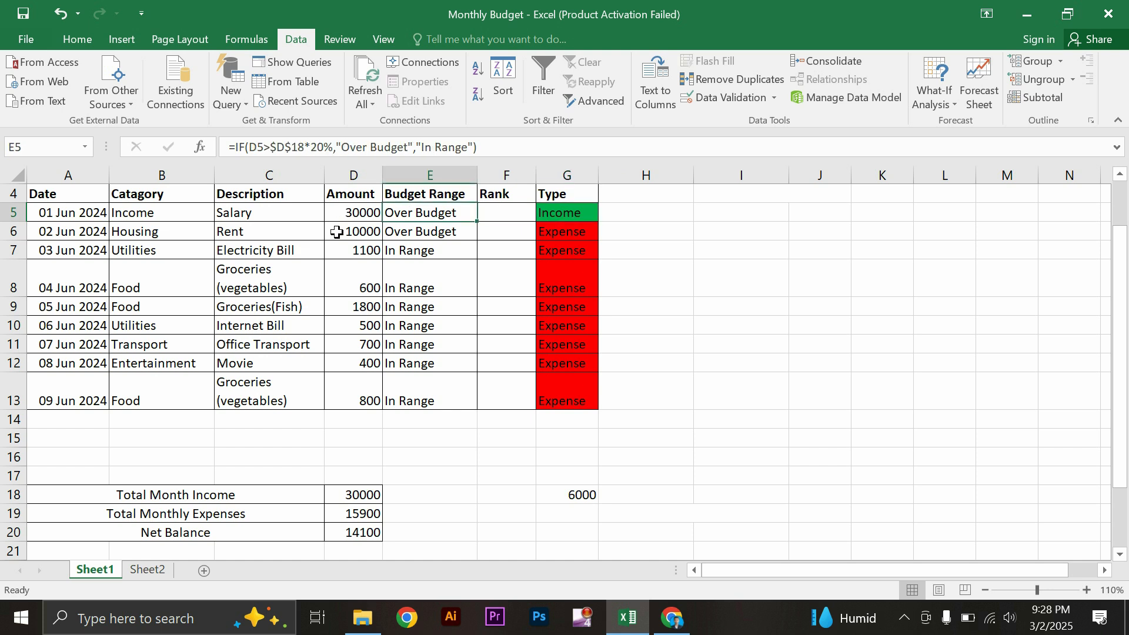
pyautogui.click(234, 150)
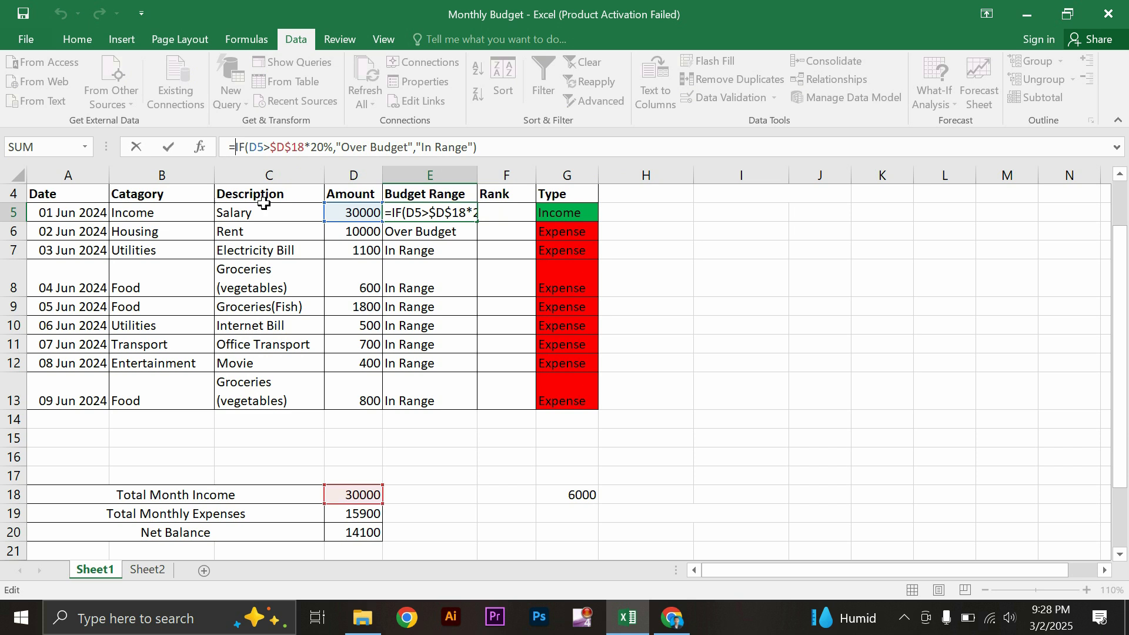
pyautogui.write('if')
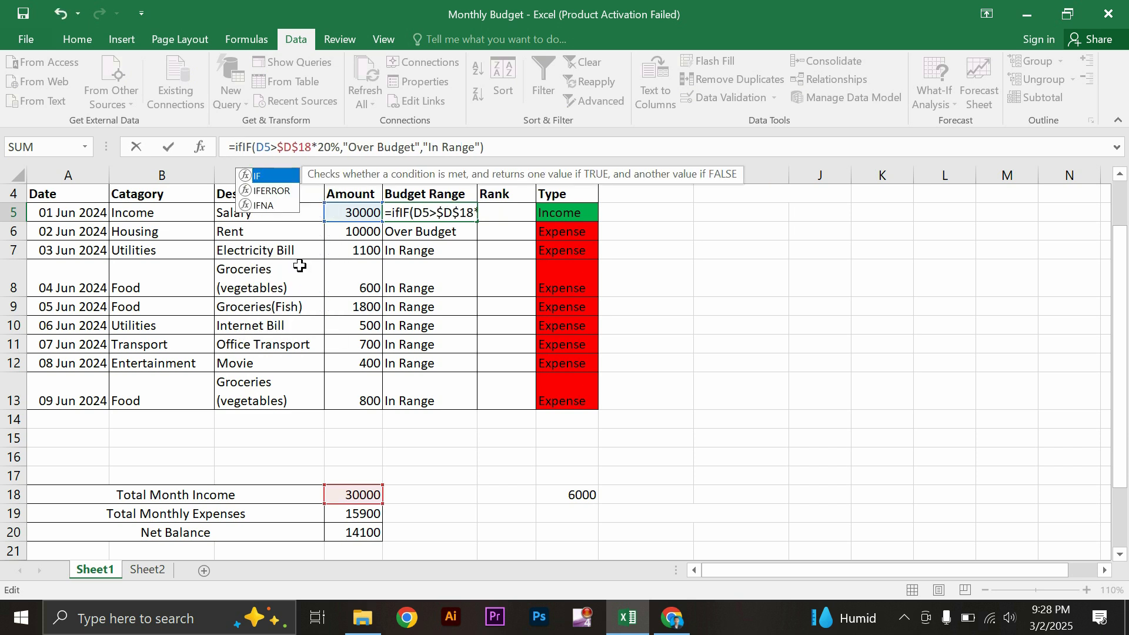
pyautogui.write('(')
pyautogui.click(556, 213)
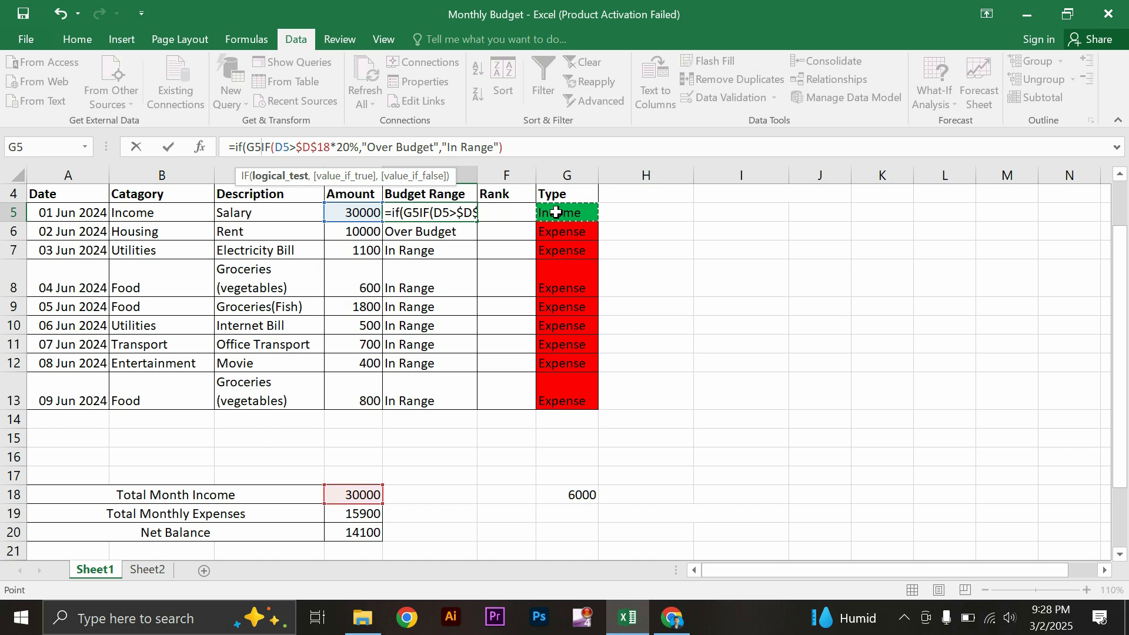
pyautogui.write('="')
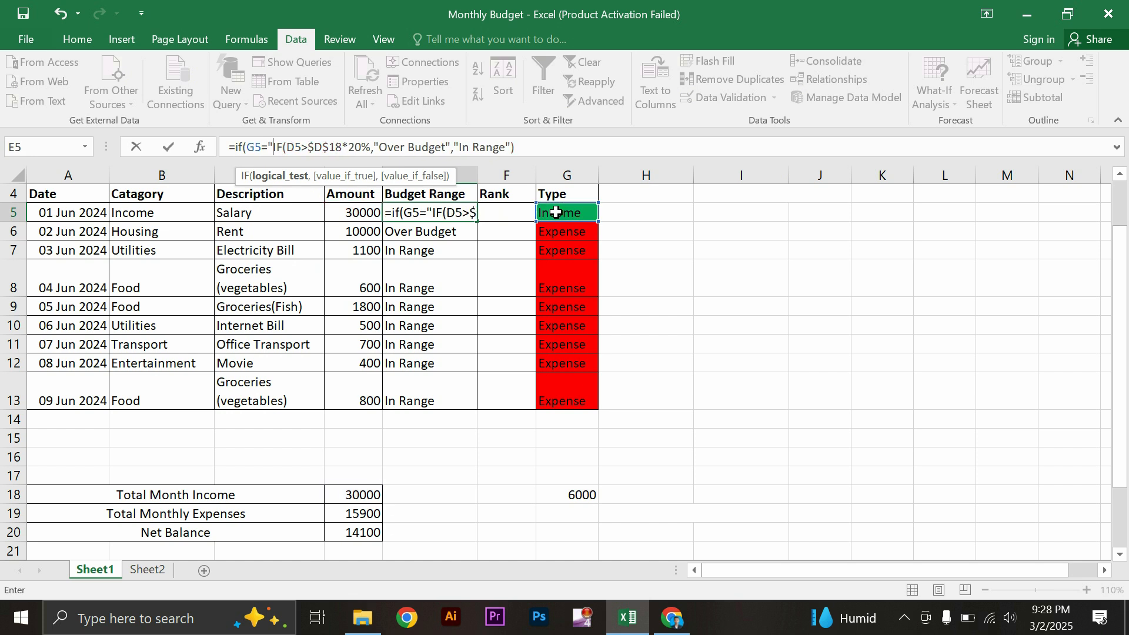
pyautogui.write('Income')
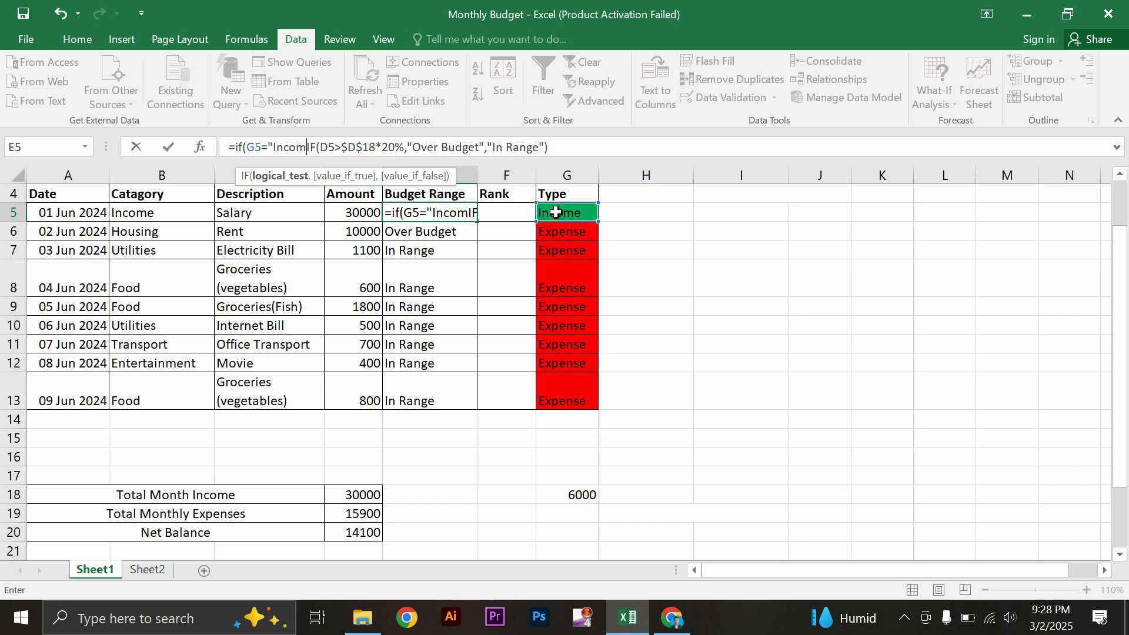
pyautogui.write('"')
pyautogui.write(',"Inco')
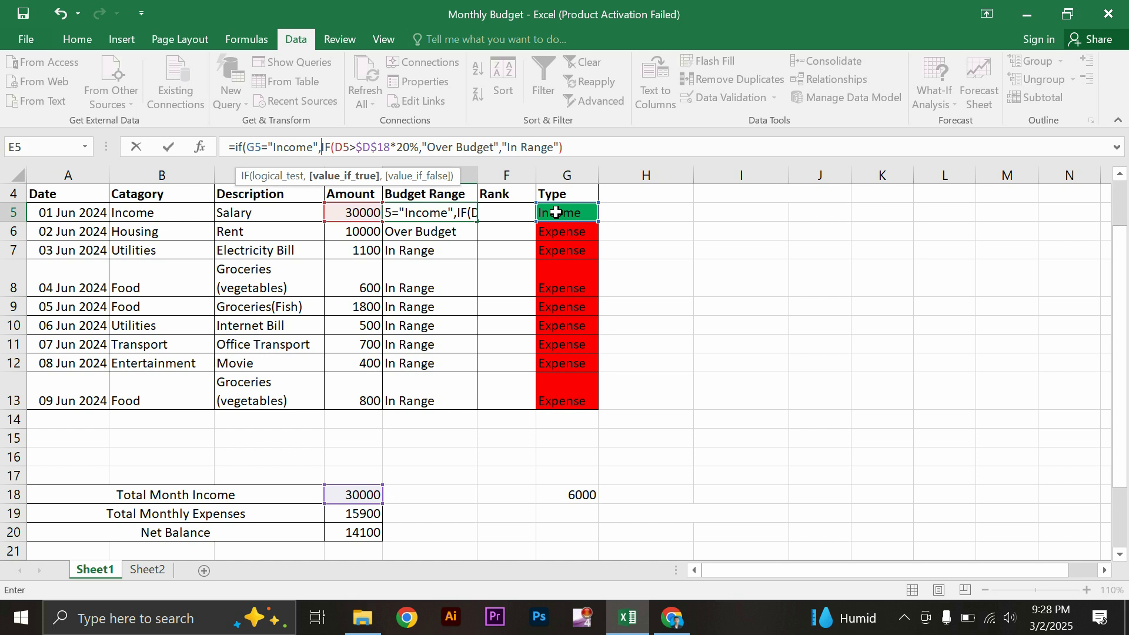
pyautogui.write('me"')
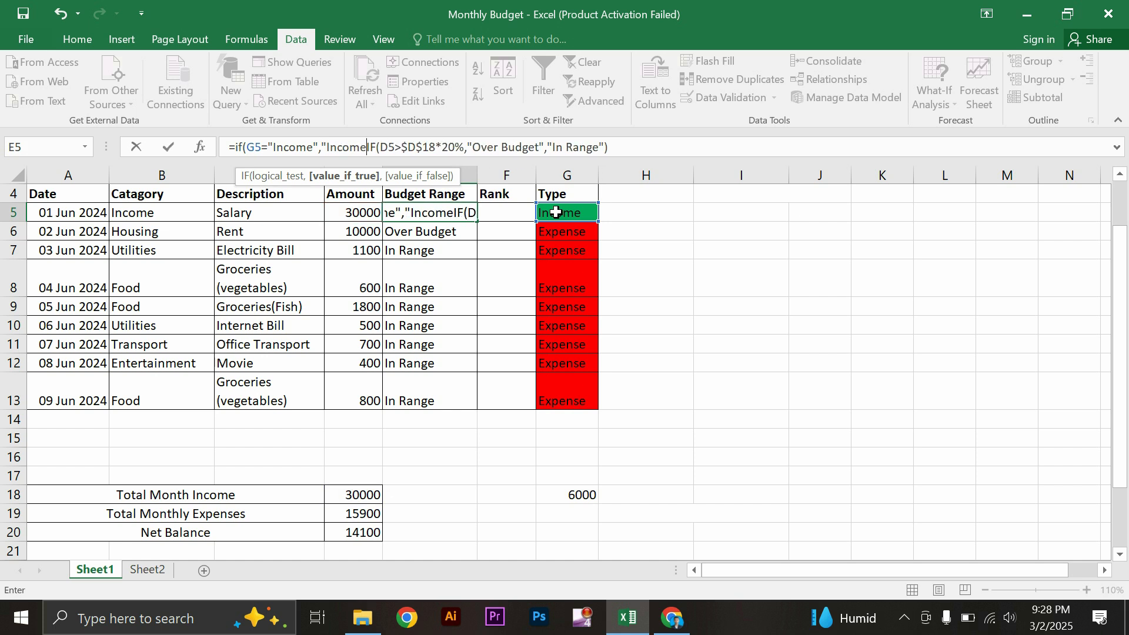
pyautogui.write(',')
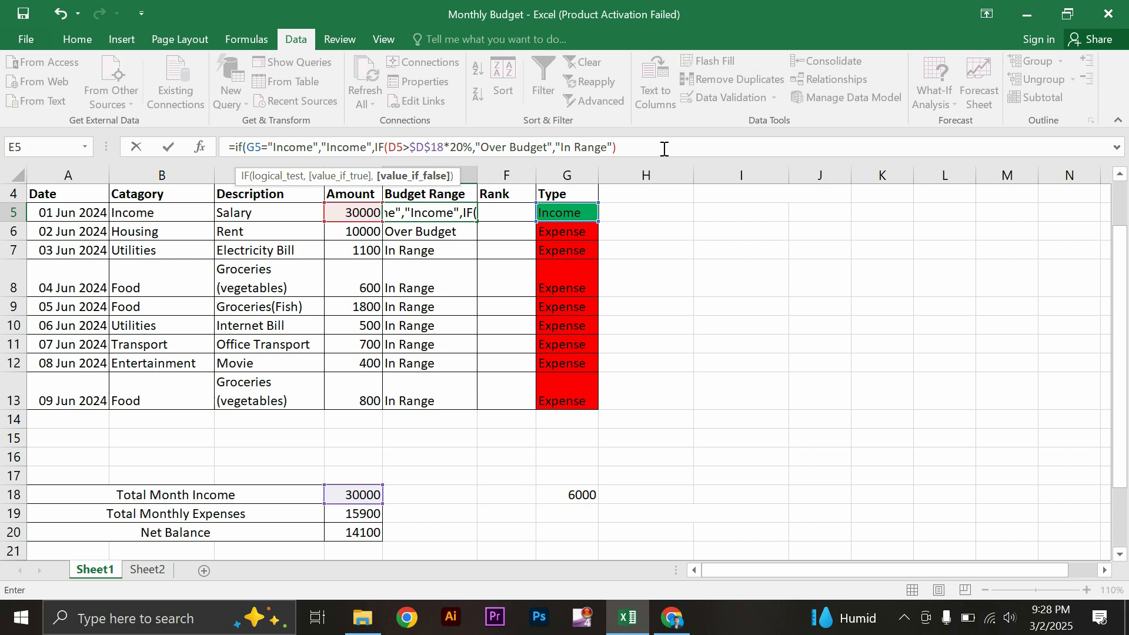
pyautogui.write(')')
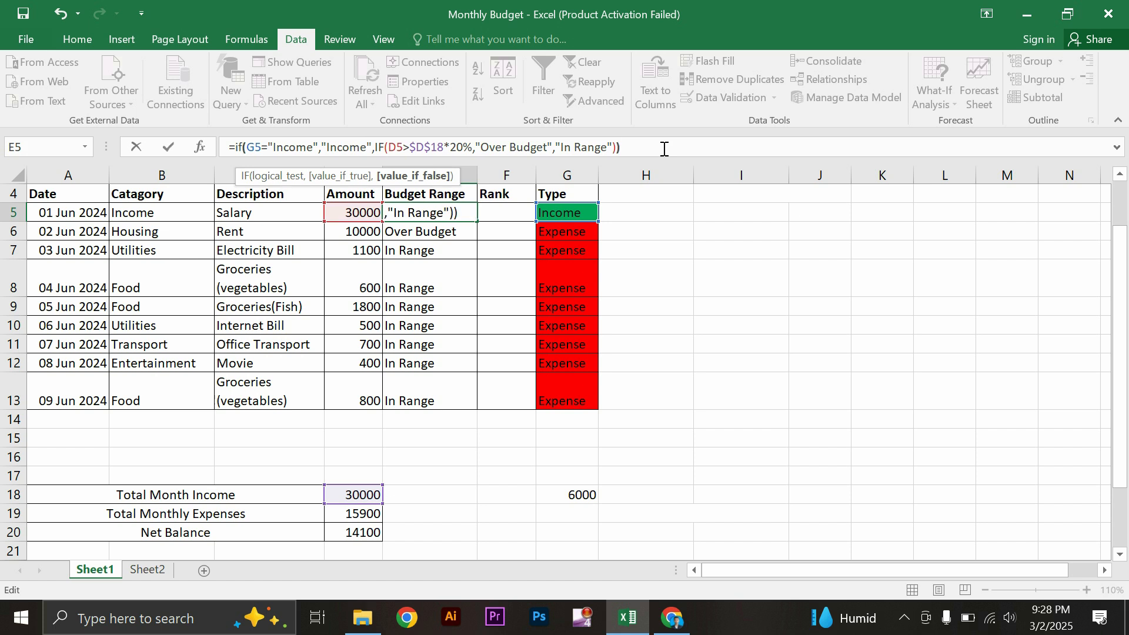
pyautogui.press('Return')
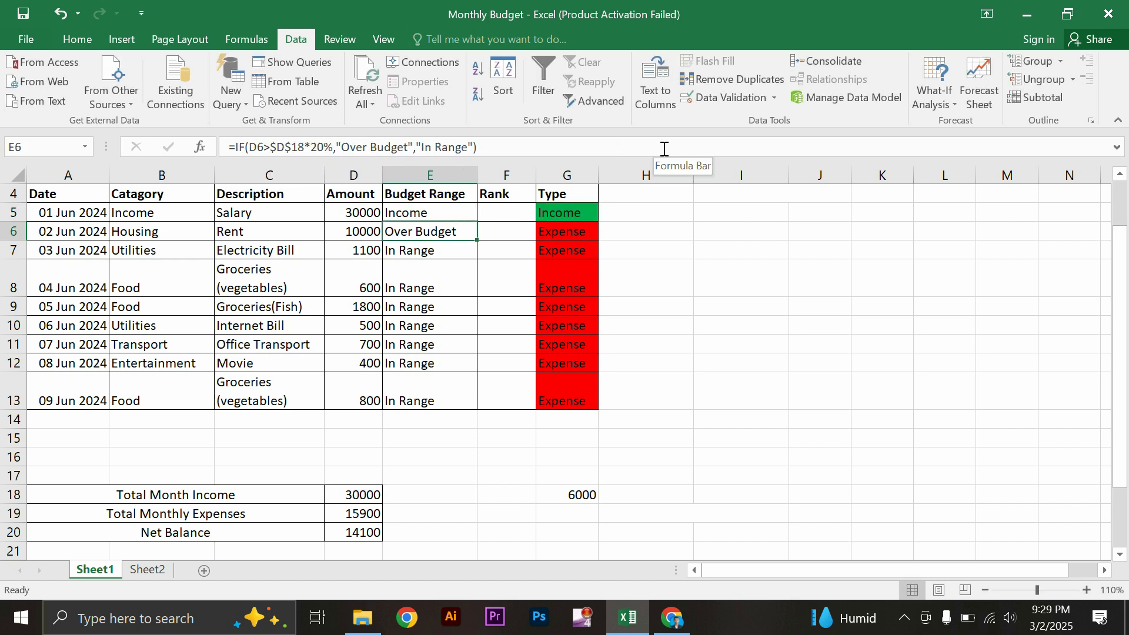
# Step: Fill the nested Budget Range formula from E5 down to E13
pyautogui.click(461, 213)
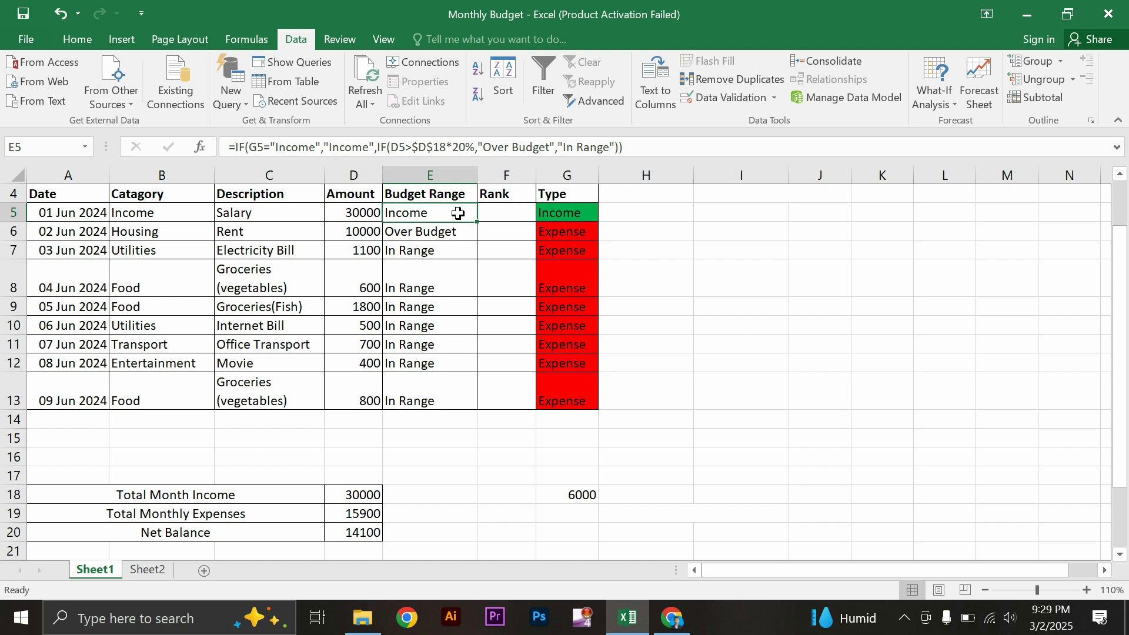
pyautogui.moveTo(475, 221); pyautogui.dragTo(469, 399)
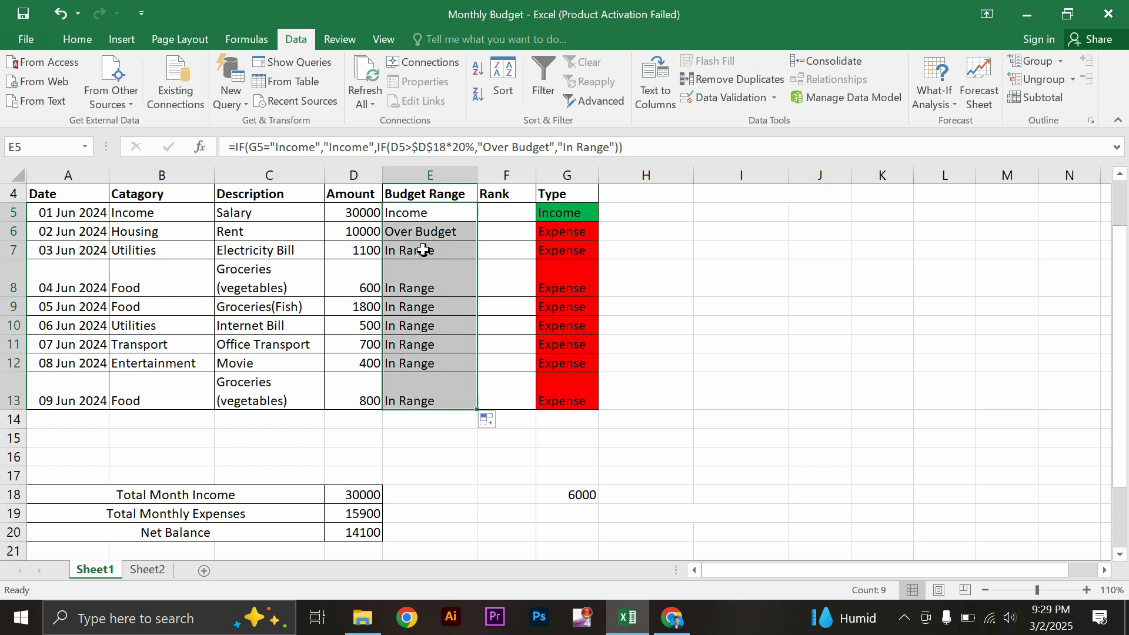
pyautogui.click(419, 218)
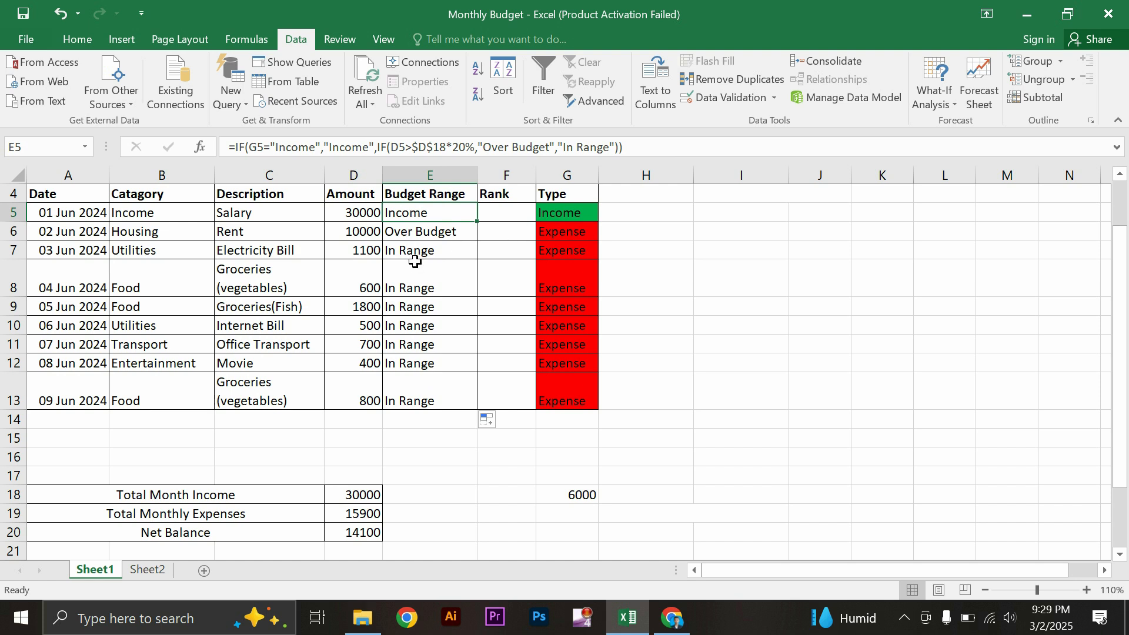
# Step: Read the Rank requirement in the Monthly Wage PDF in Chrome and return to Excel to review the Expense types in G6:G13
pyautogui.click(501, 214)
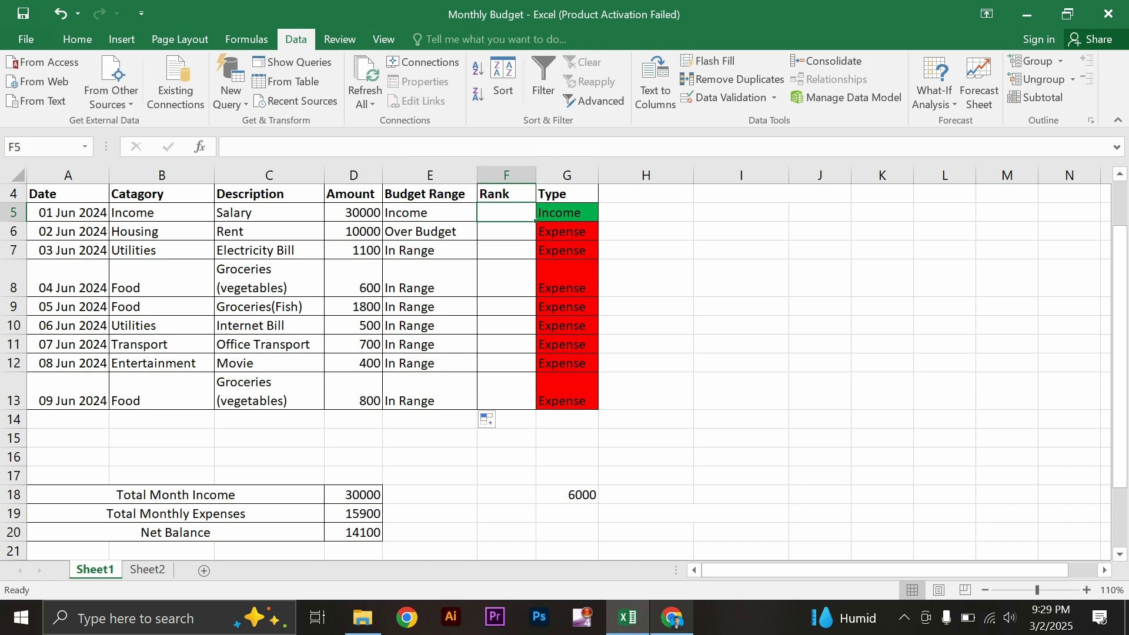
pyautogui.click(672, 617)
pyautogui.moveTo(458, 394); pyautogui.dragTo(595, 416)
pyautogui.click(595, 416)
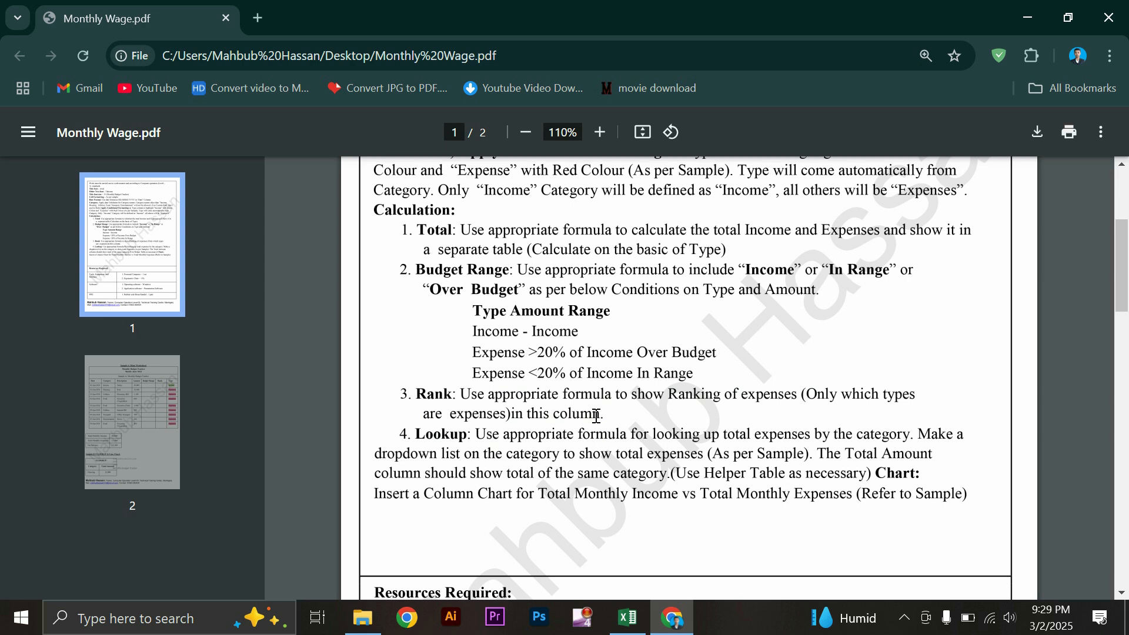
pyautogui.click(640, 616)
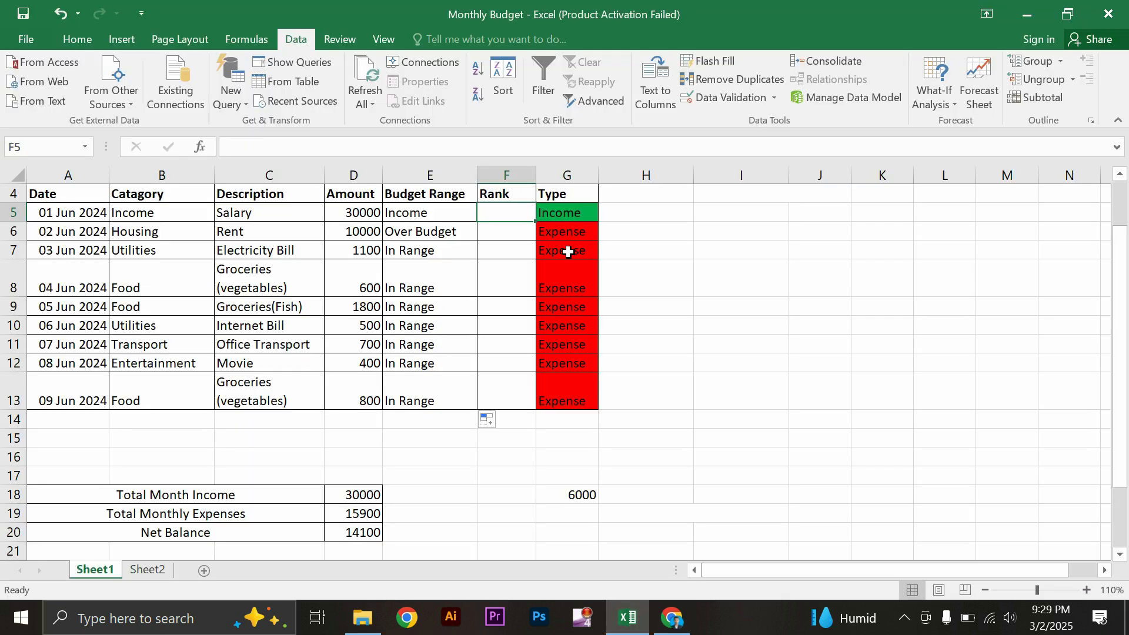
pyautogui.moveTo(565, 234); pyautogui.dragTo(561, 394)
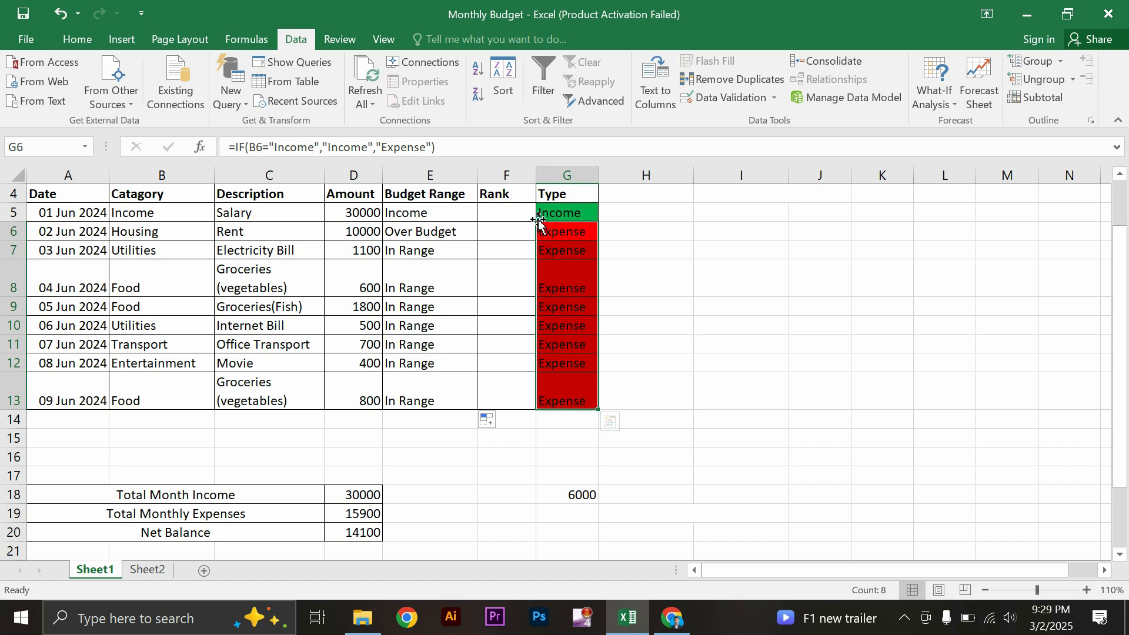
# Step: Unmerge cells I4:J4 and apply all borders to the range I4:J13
pyautogui.scroll(1, 610, 261)
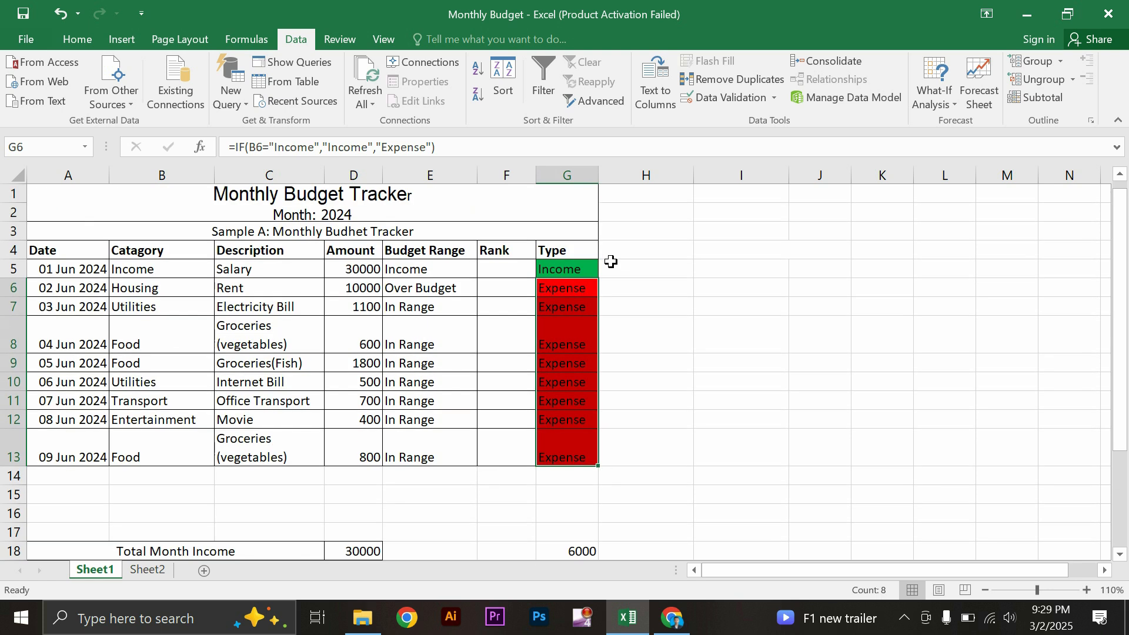
pyautogui.click(718, 251)
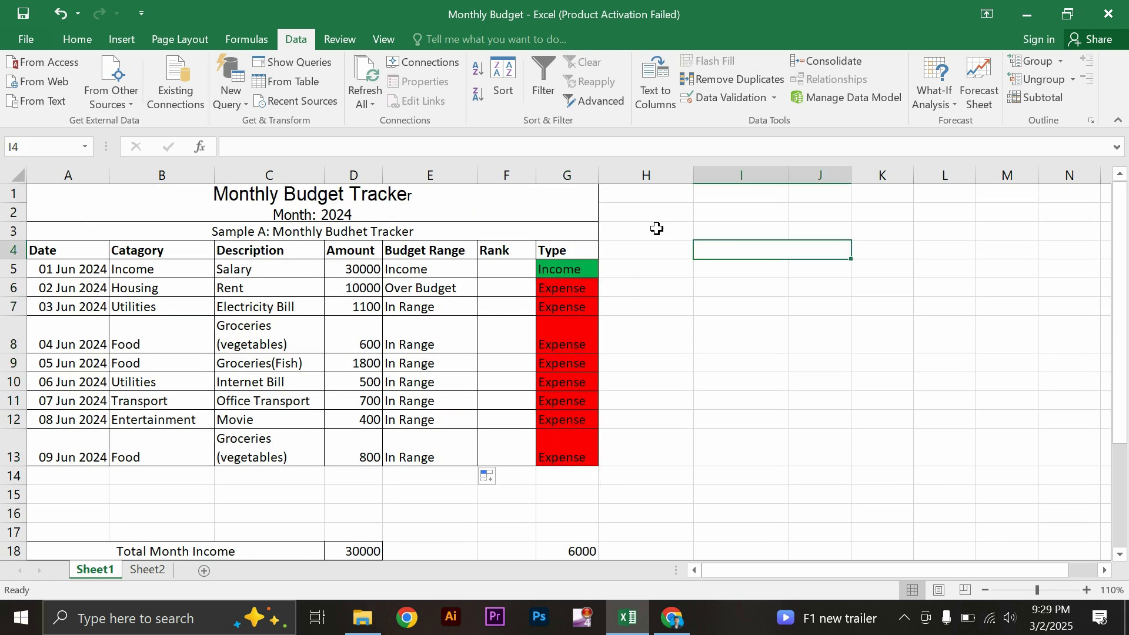
pyautogui.click(75, 40)
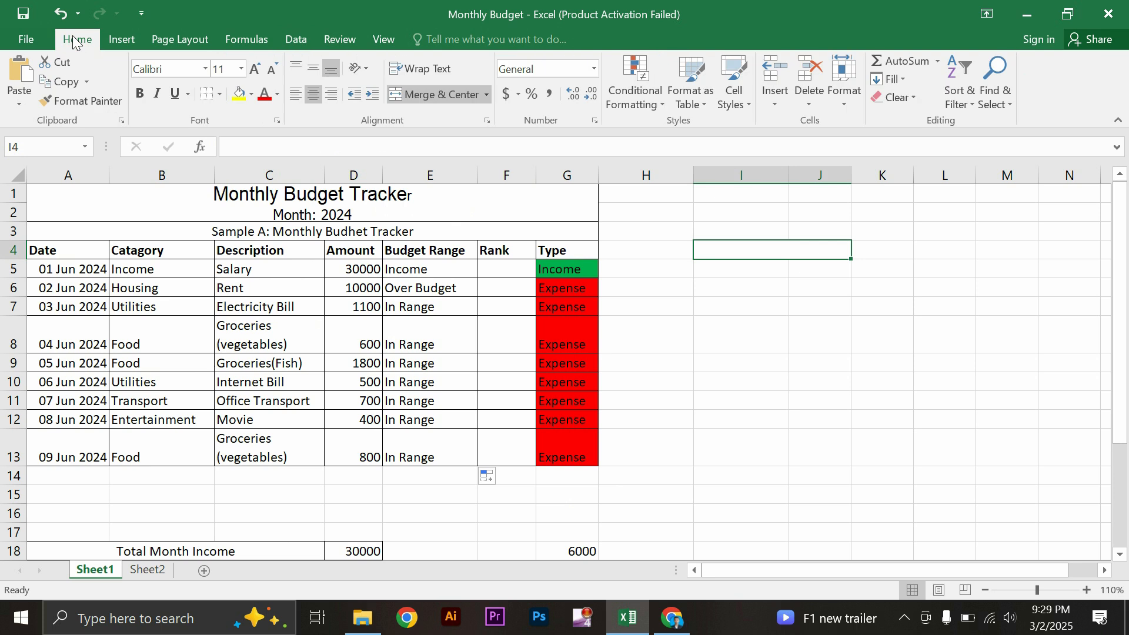
pyautogui.click(421, 91)
pyautogui.click(738, 327)
pyautogui.moveTo(723, 255)
pyautogui.mouseDown()
pyautogui.moveTo(806, 252)
pyautogui.moveTo(788, 453)
pyautogui.moveTo(808, 456)
pyautogui.mouseUp()
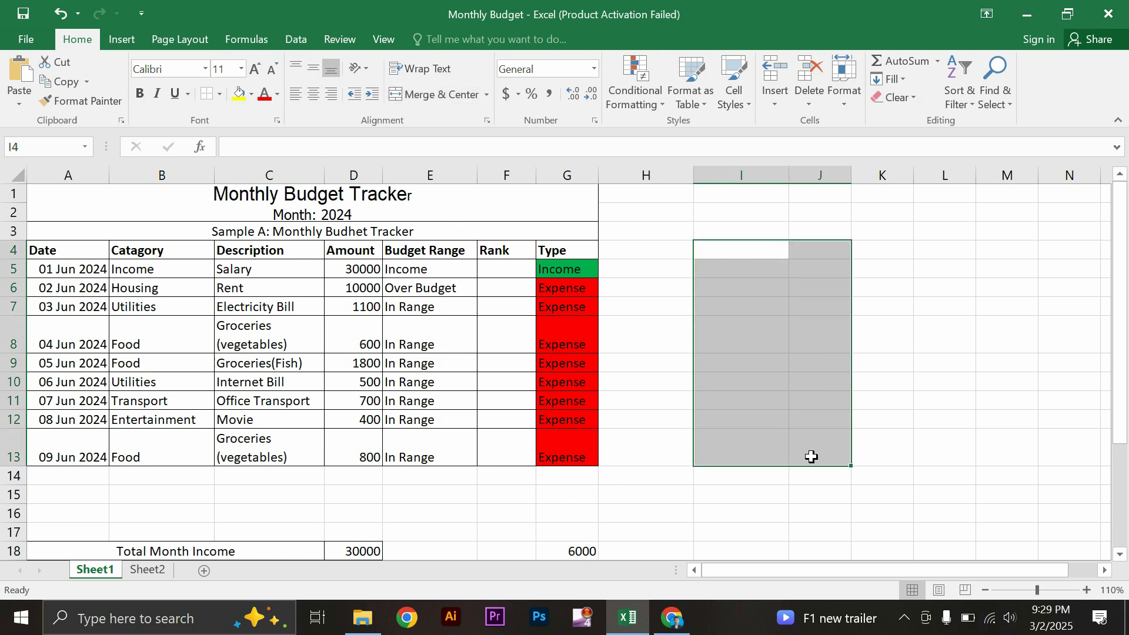
pyautogui.click(219, 94)
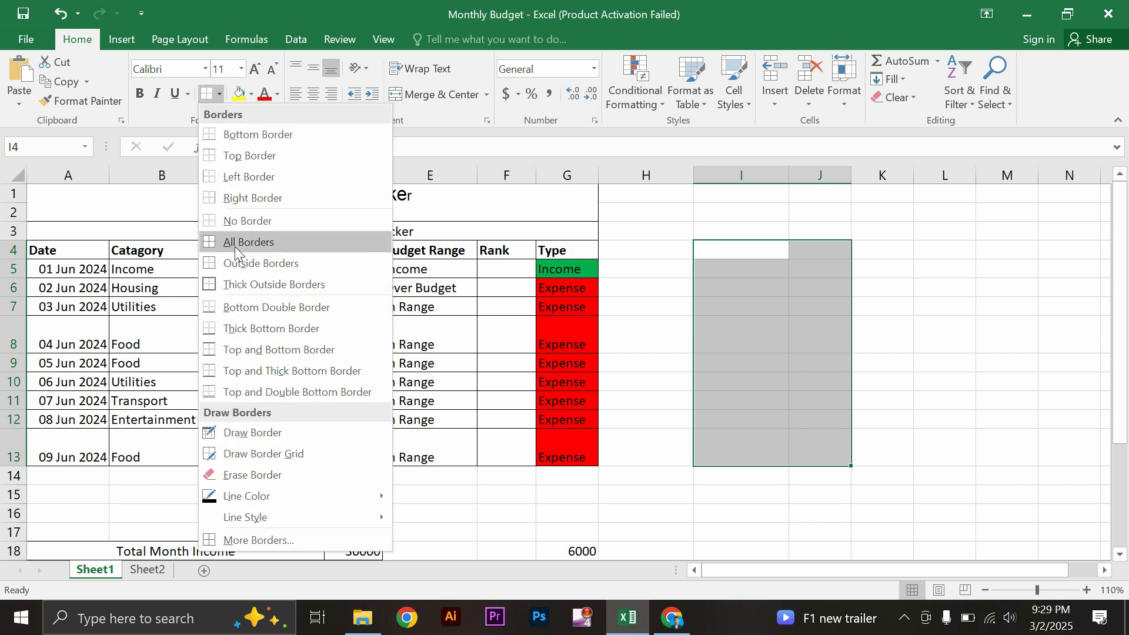
pyautogui.click(236, 246)
pyautogui.click(716, 252)
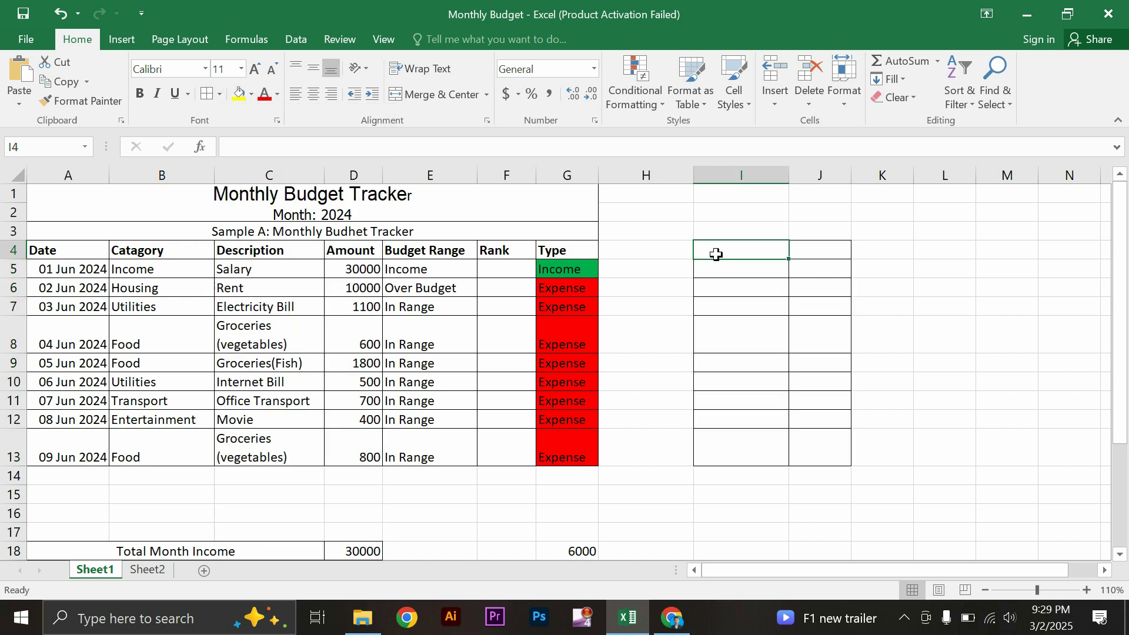
# Step: Merge and center cells I4:J4 and enter the heading "Help table"
pyautogui.click(680, 262)
pyautogui.click(714, 254)
pyautogui.moveTo(723, 255); pyautogui.dragTo(806, 247)
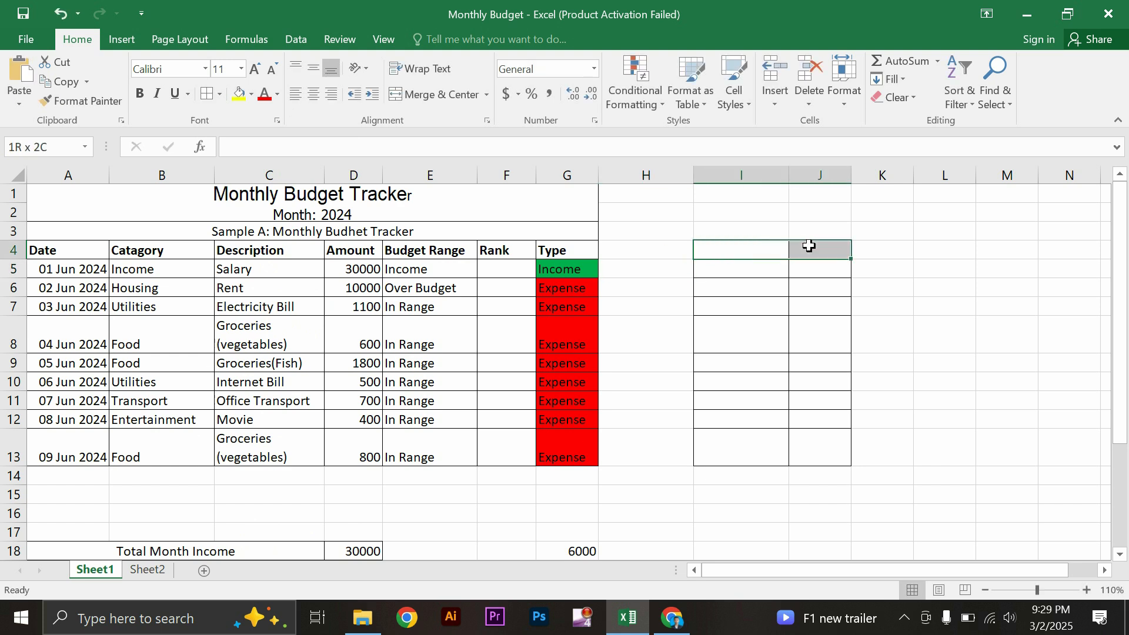
pyautogui.click(437, 99)
pyautogui.write('H')
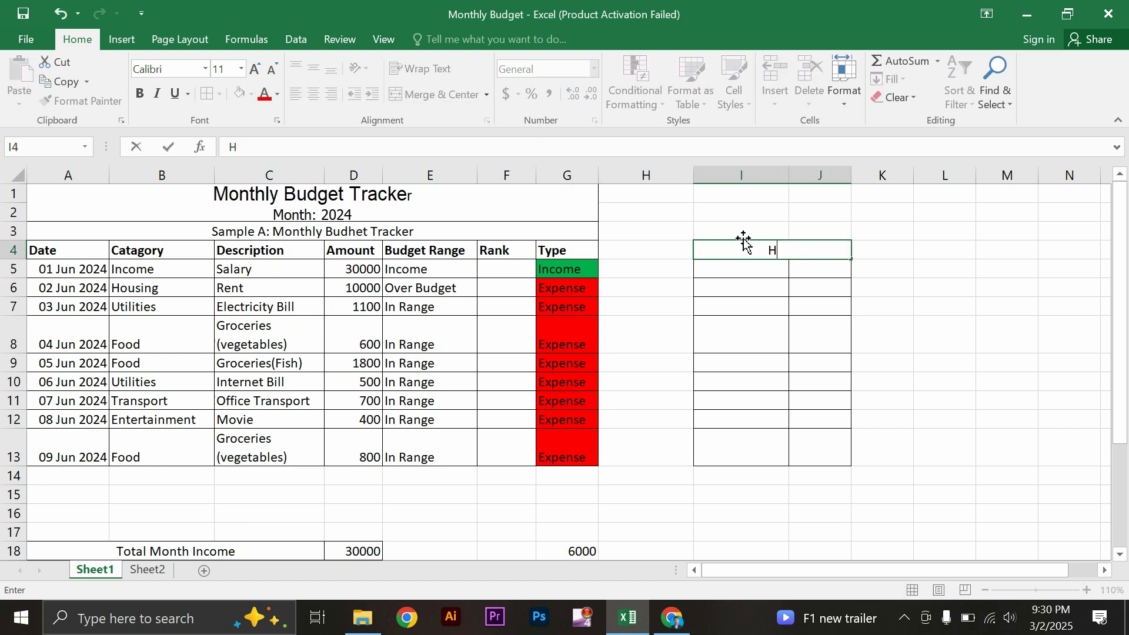
pyautogui.write('elp table')
# Step: Enter =IF(G5="Expense",B5,"") in I5 of the help table and fill it down to I13
pyautogui.click(739, 272)
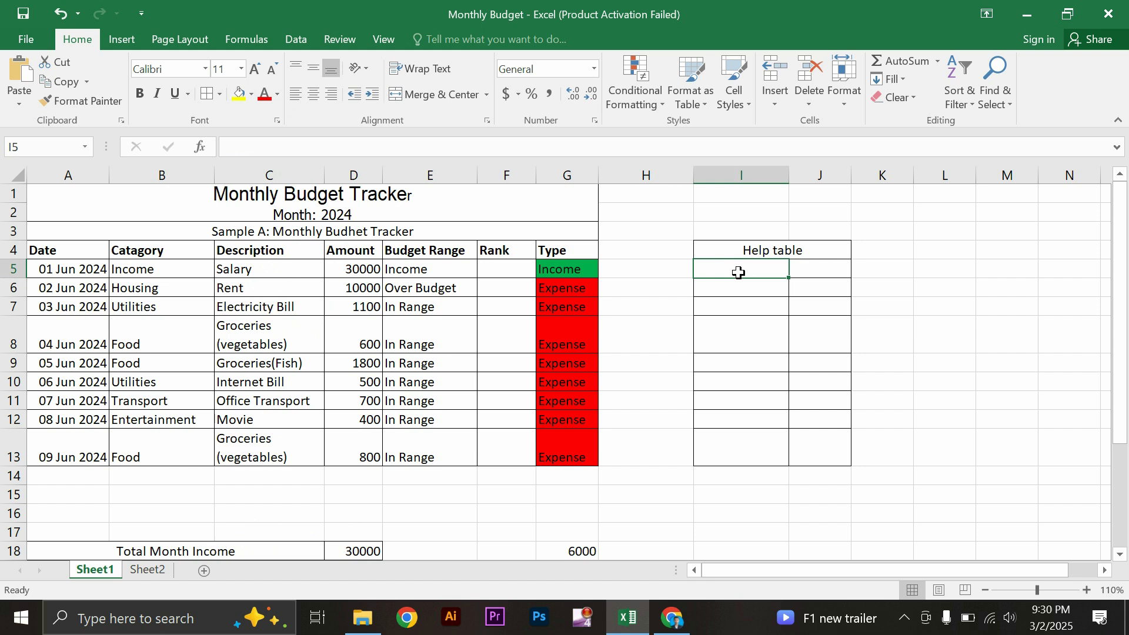
pyautogui.write('=if(')
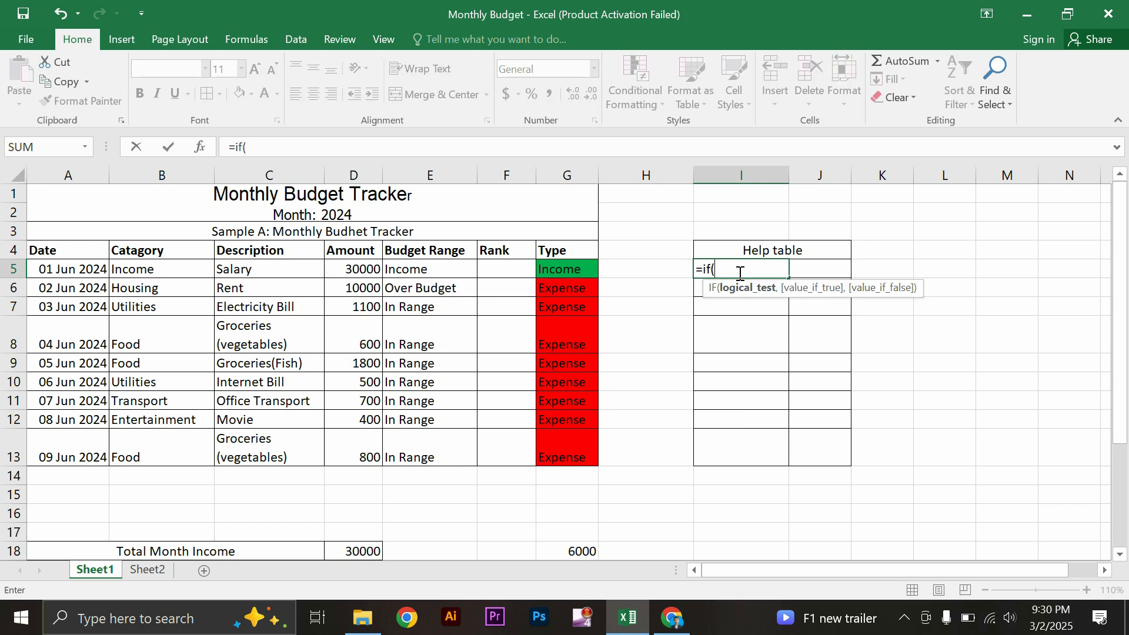
pyautogui.click(566, 270)
pyautogui.write('=')
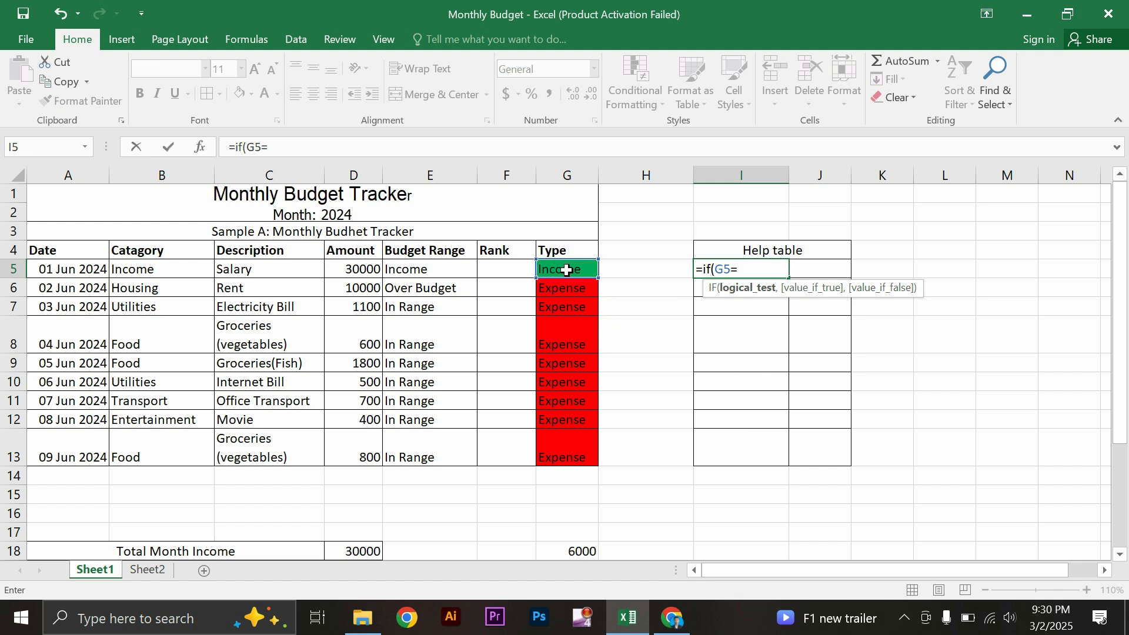
pyautogui.write('"Expense",')
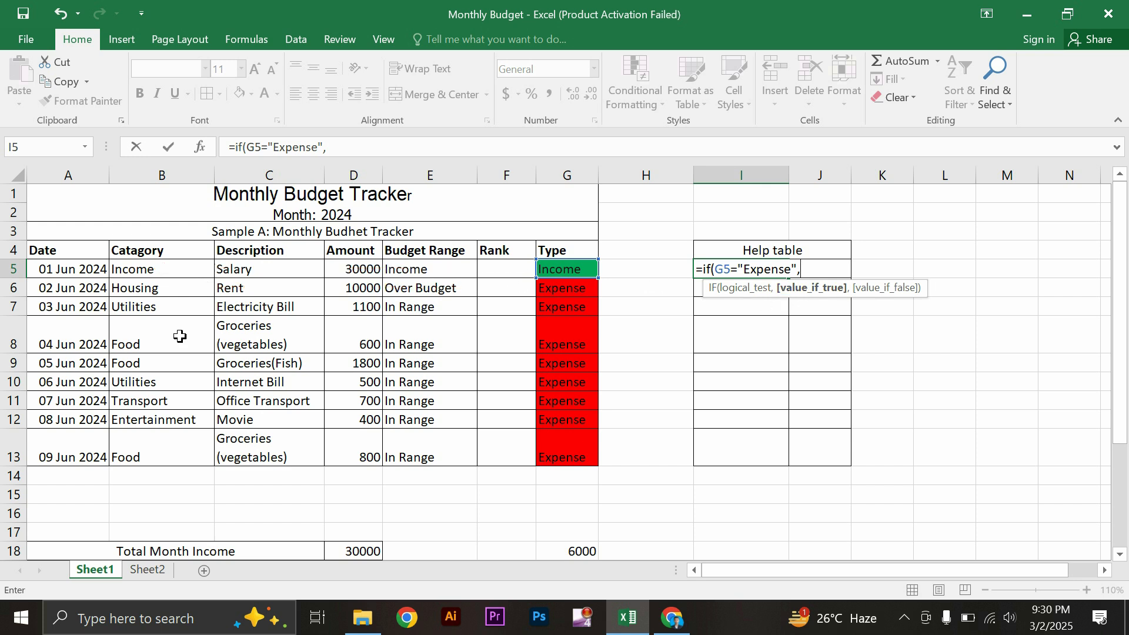
pyautogui.click(150, 270)
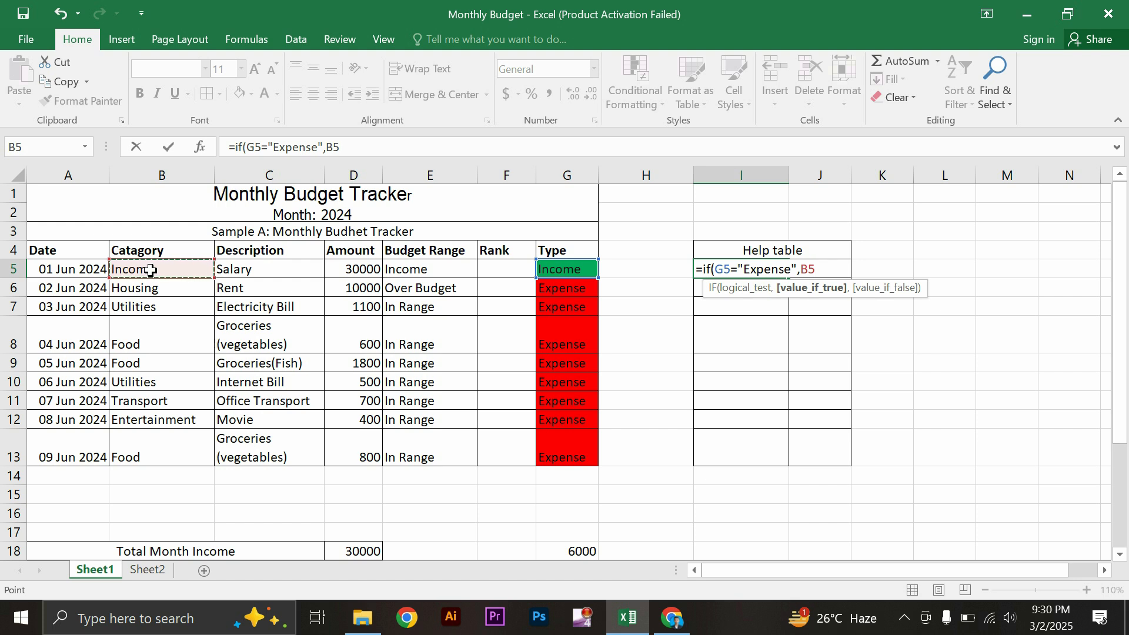
pyautogui.write(',')
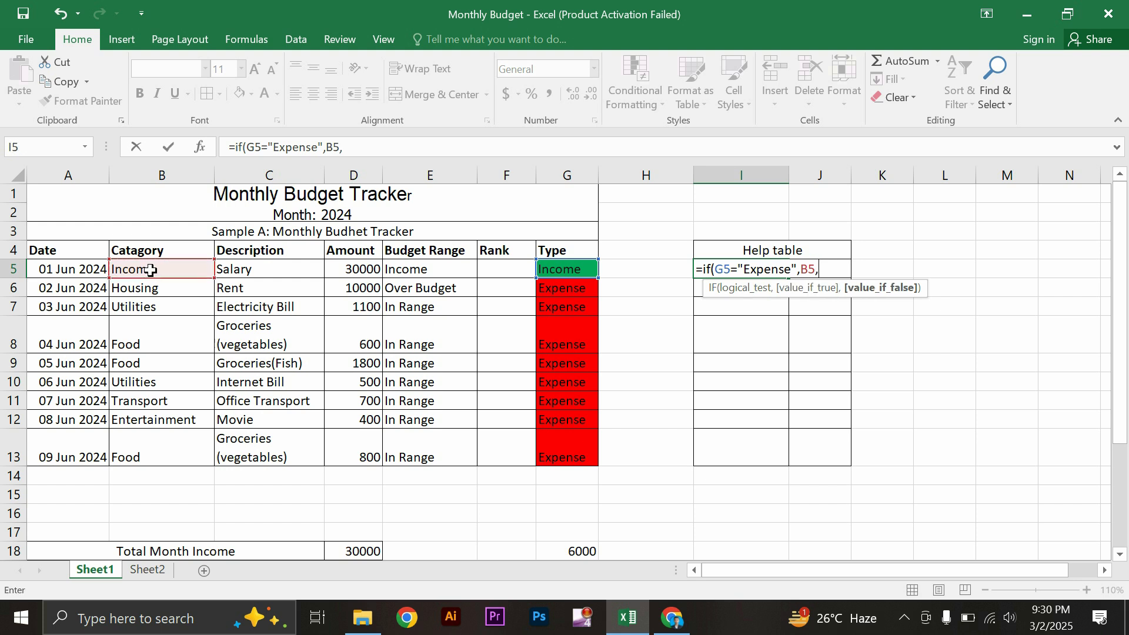
pyautogui.write('"")')
pyautogui.press('Return')
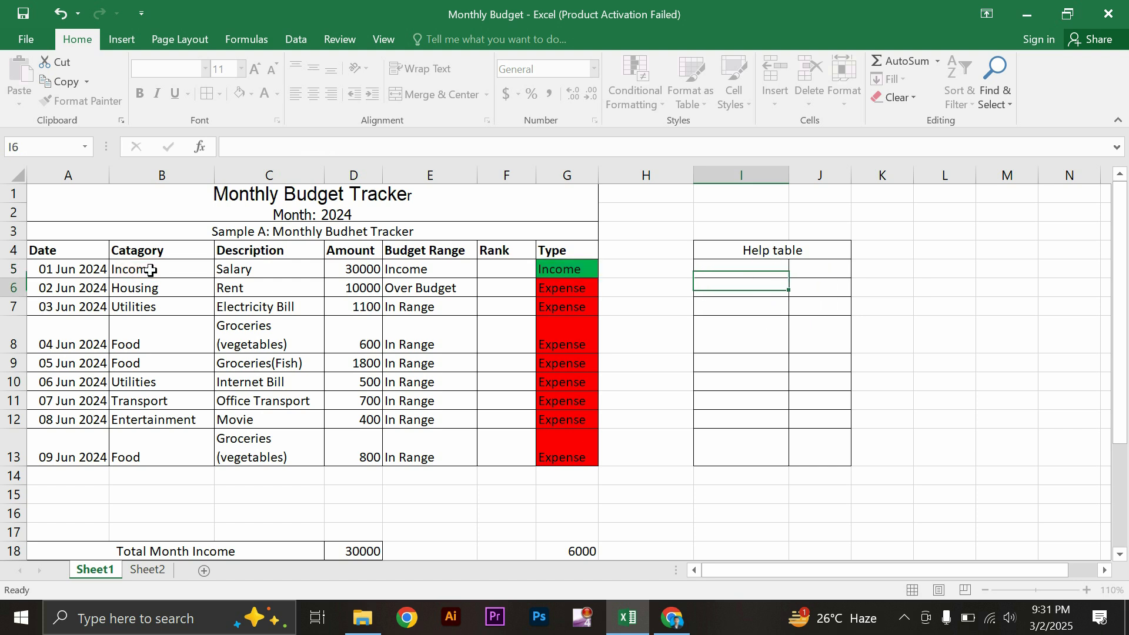
pyautogui.click(768, 269)
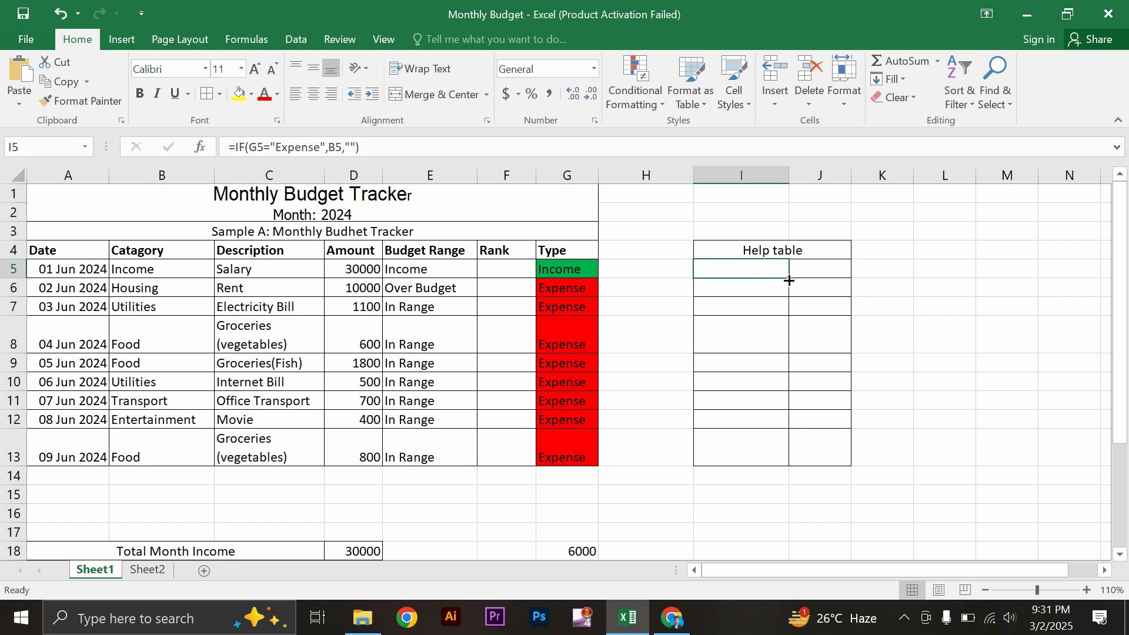
pyautogui.moveTo(788, 280); pyautogui.dragTo(772, 469)
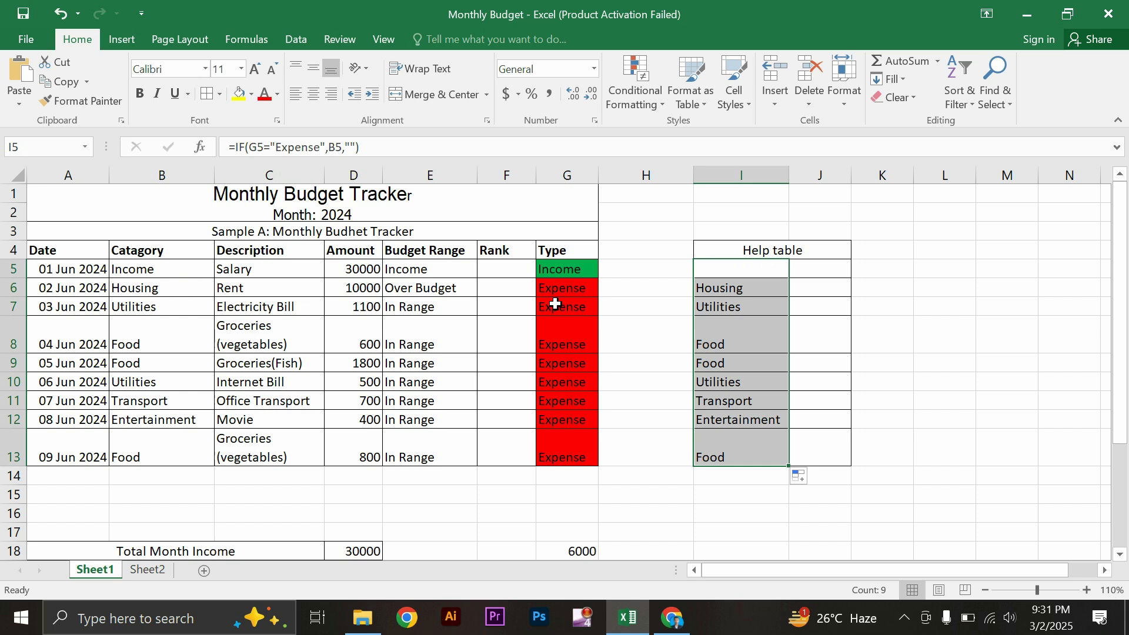
# Step: Compare the Income and Housing rows of the budget table with the category formula in I6 of the help table
pyautogui.click(165, 286)
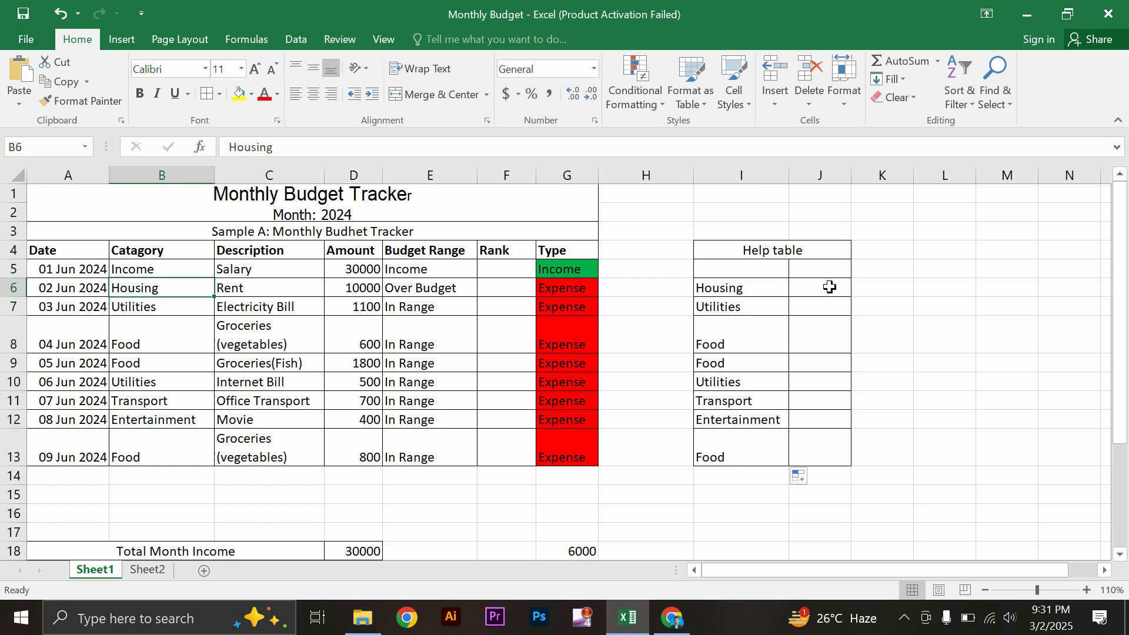
pyautogui.click(750, 288)
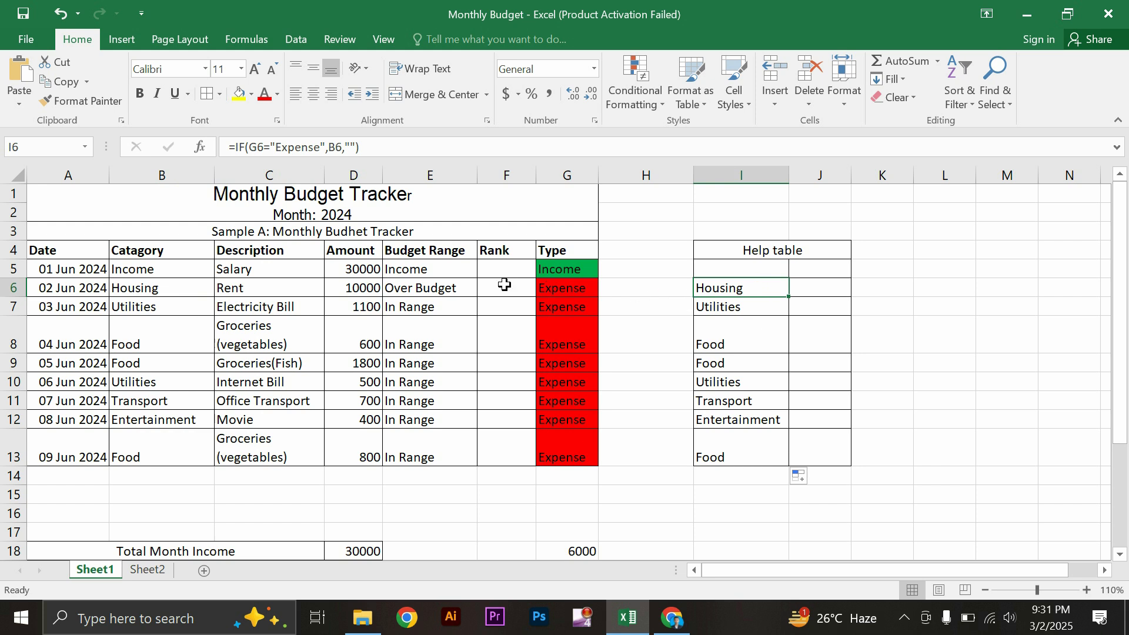
pyautogui.click(159, 271)
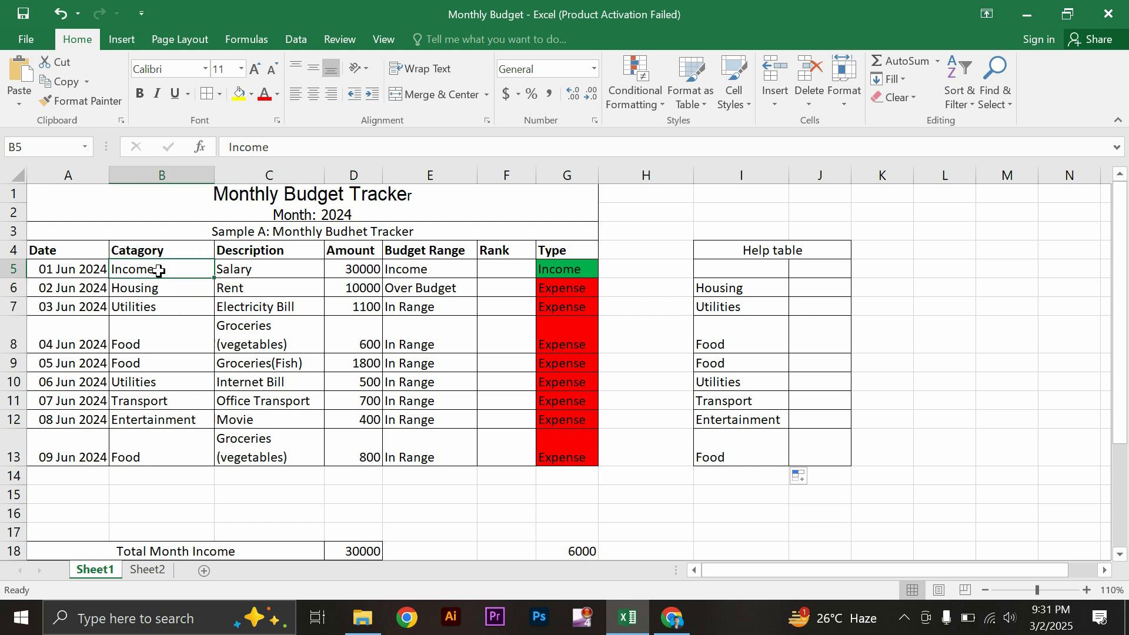
pyautogui.moveTo(160, 271); pyautogui.dragTo(331, 271)
pyautogui.moveTo(209, 287); pyautogui.dragTo(346, 287)
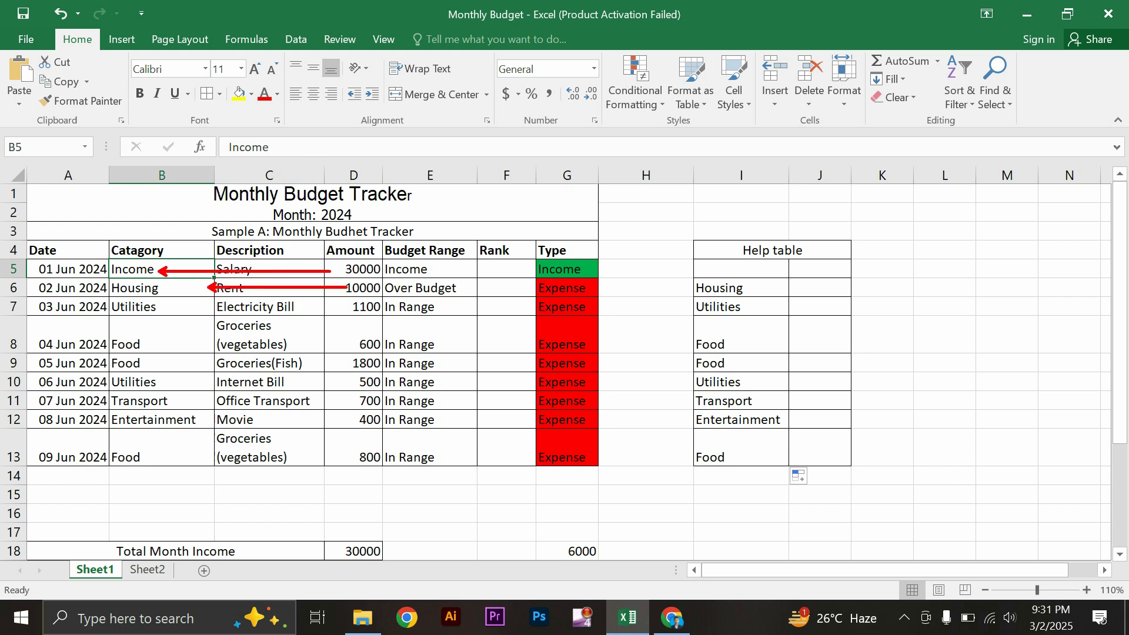
pyautogui.moveTo(526, 289); pyautogui.dragTo(374, 287)
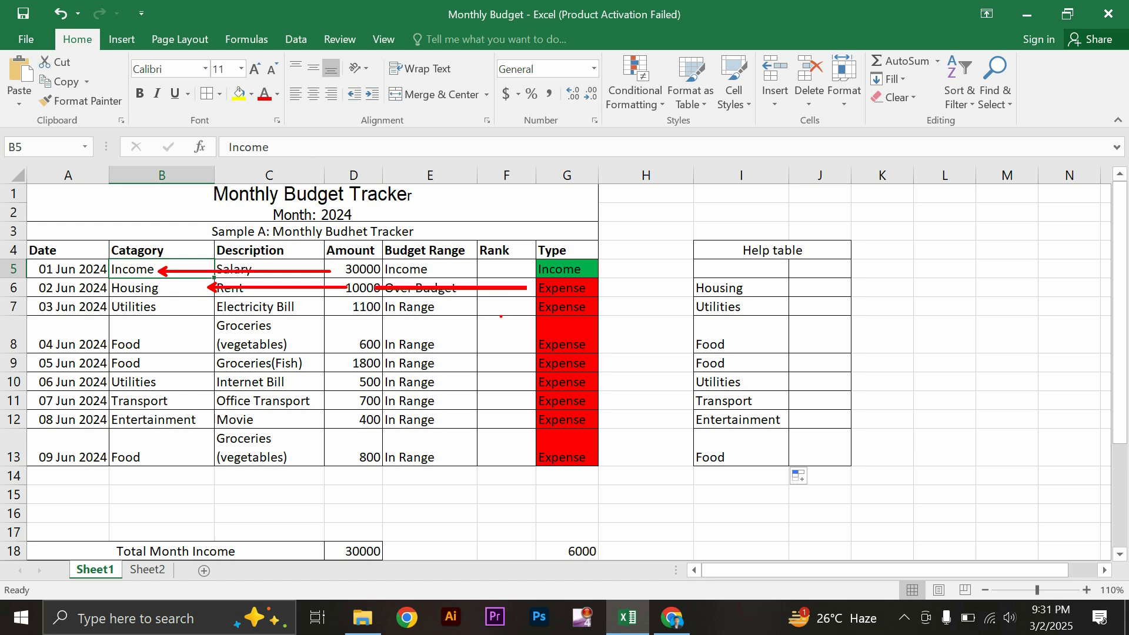
pyautogui.moveTo(377, 307); pyautogui.dragTo(536, 307)
pyautogui.press('Escape')
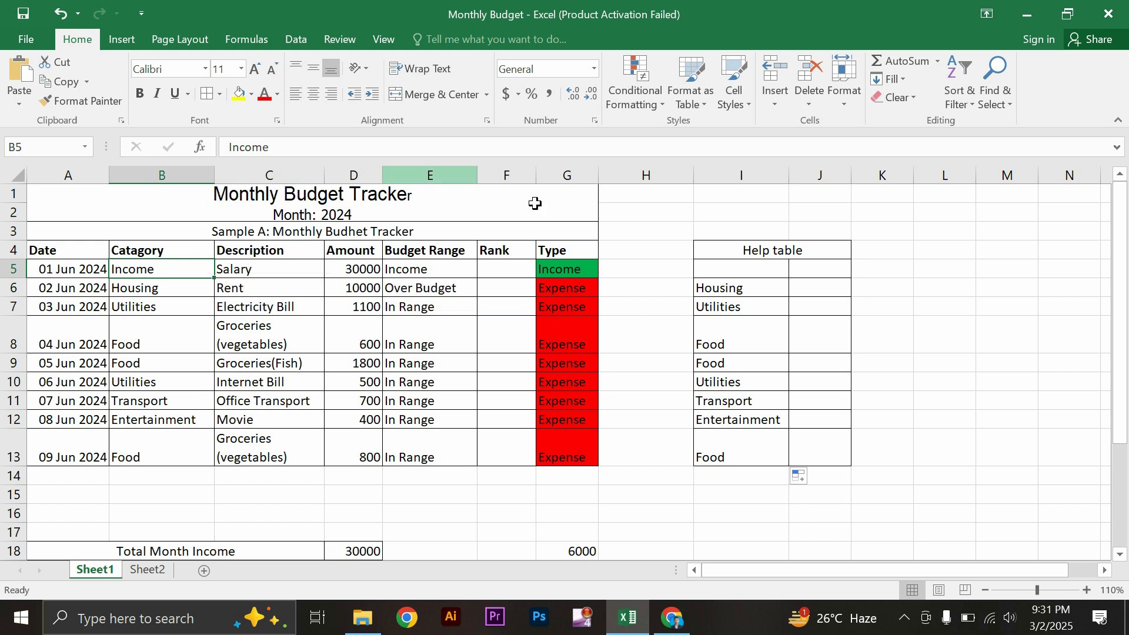
pyautogui.click(725, 284)
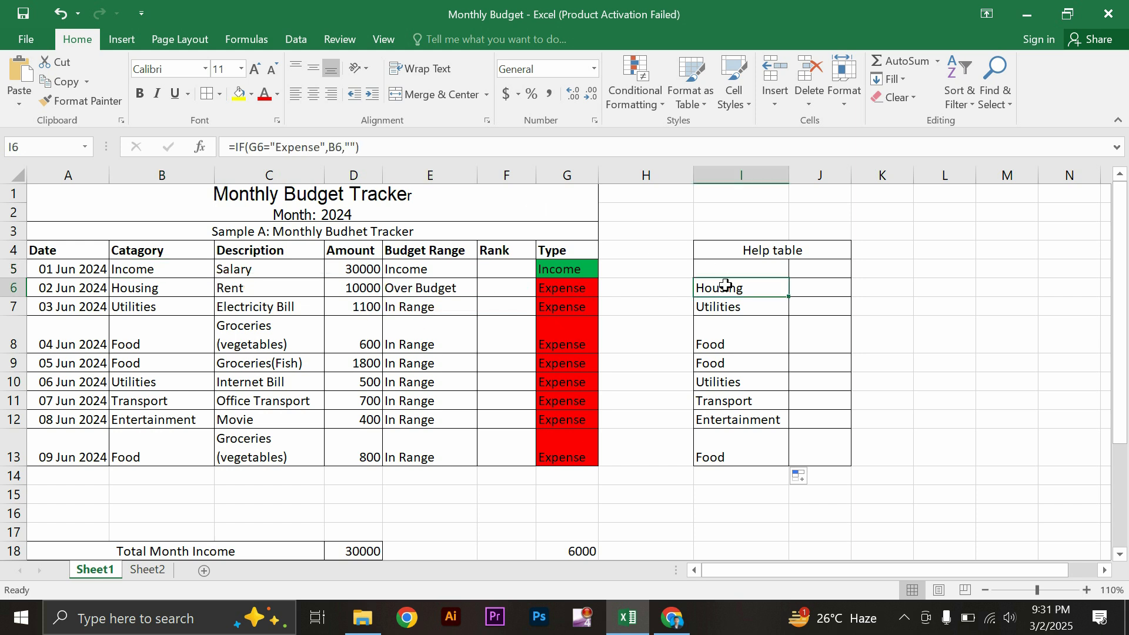
# Step: Enter the formula =IF(G5="Expense",D5,"") in J5 of the help table to pull the expense amount
pyautogui.click(818, 274)
pyautogui.write('=if(')
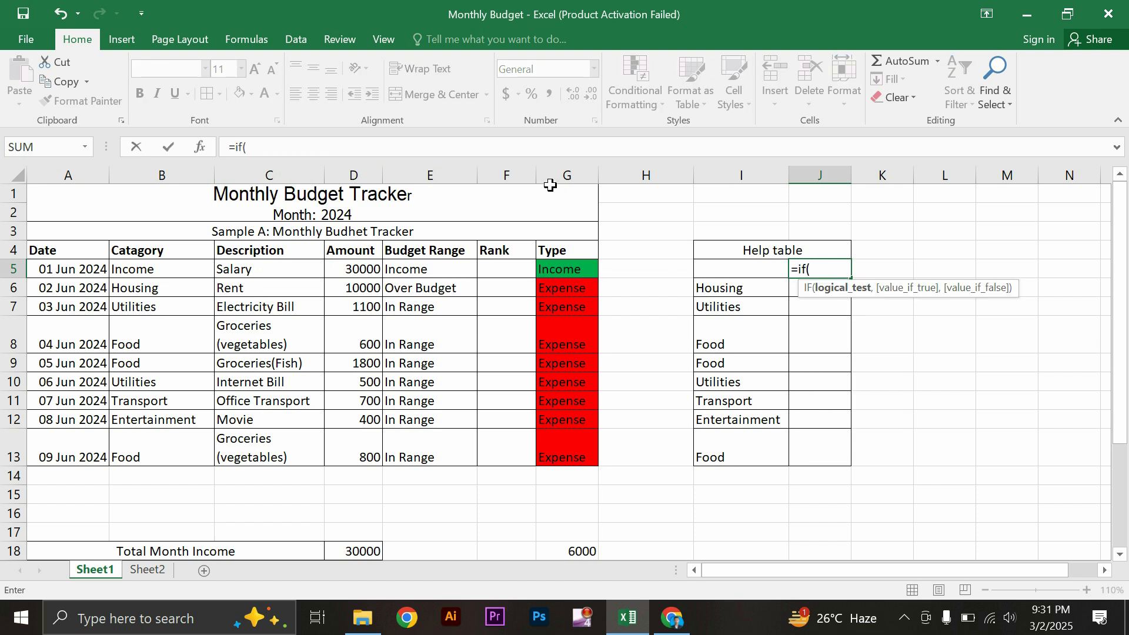
pyautogui.click(542, 152)
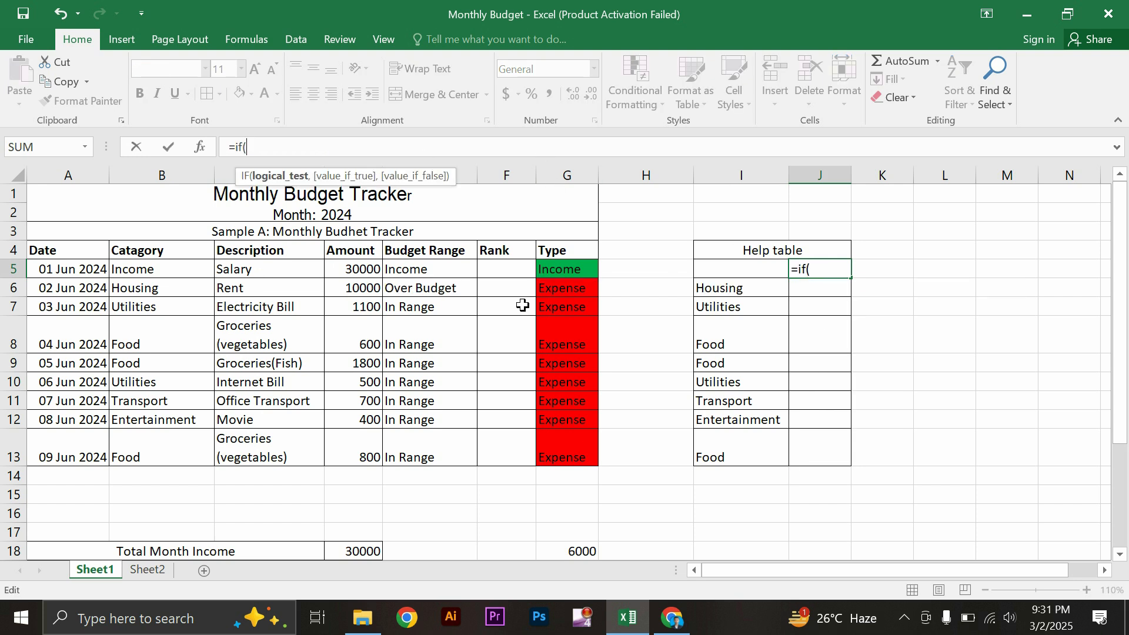
pyautogui.click(569, 271)
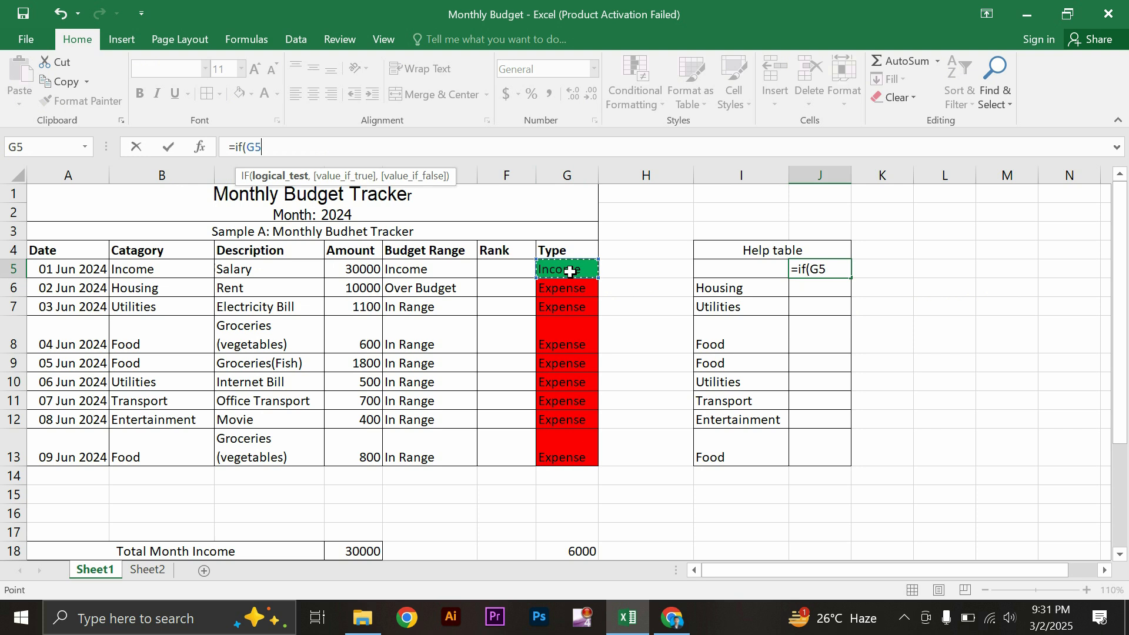
pyautogui.write(',')
pyautogui.press('BackSpace')
pyautogui.write('="Expen')
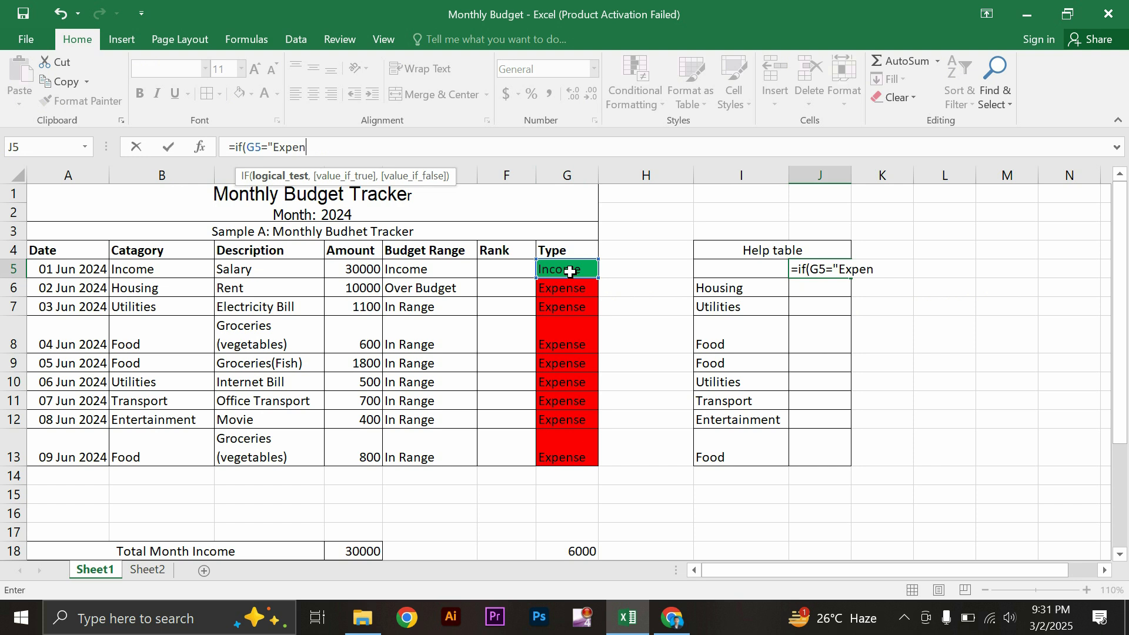
pyautogui.write('se",')
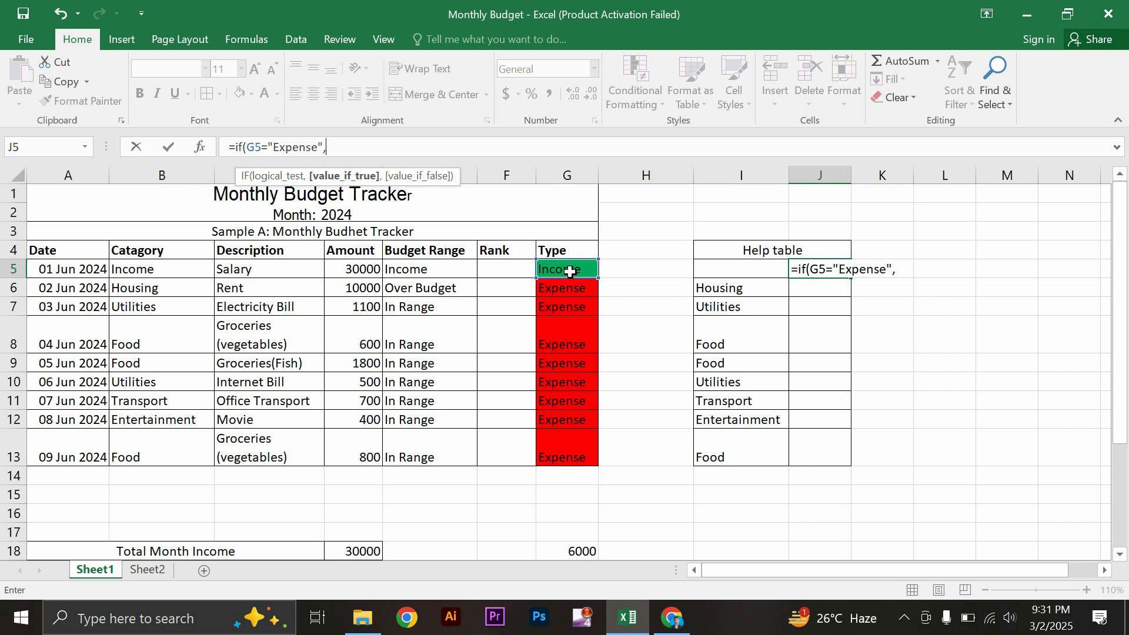
pyautogui.click(359, 270)
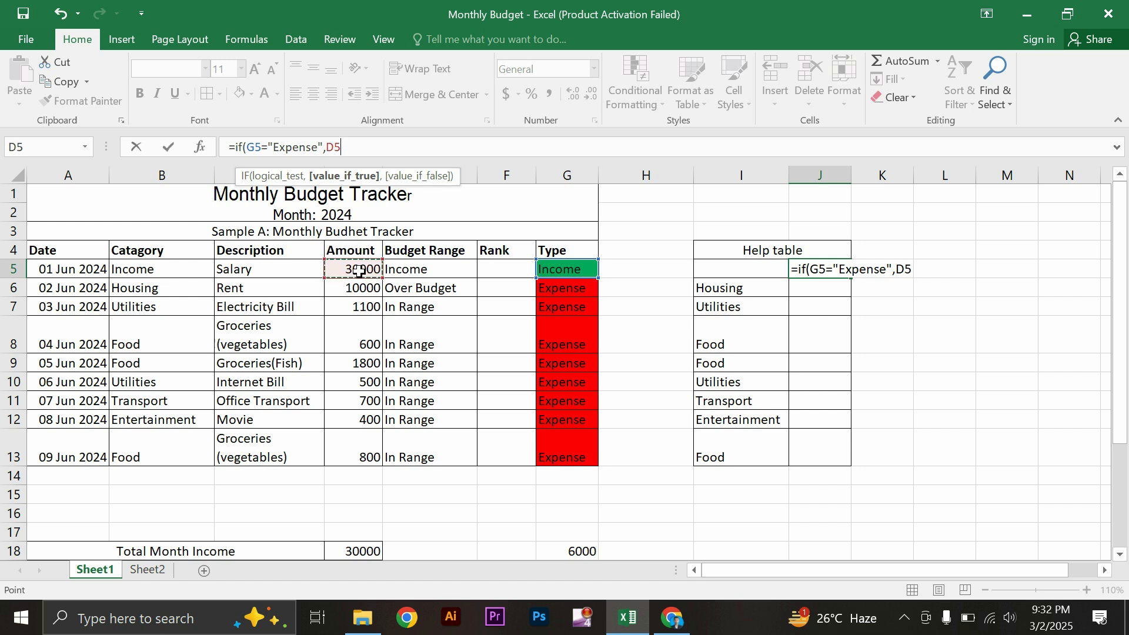
pyautogui.write(',')
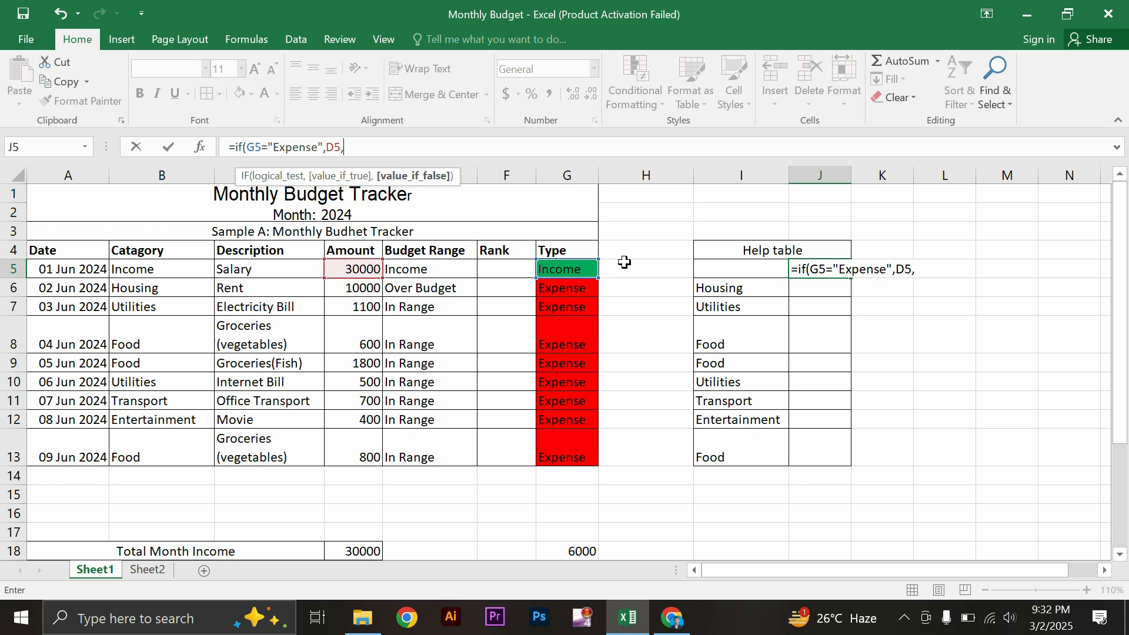
pyautogui.write('"")')
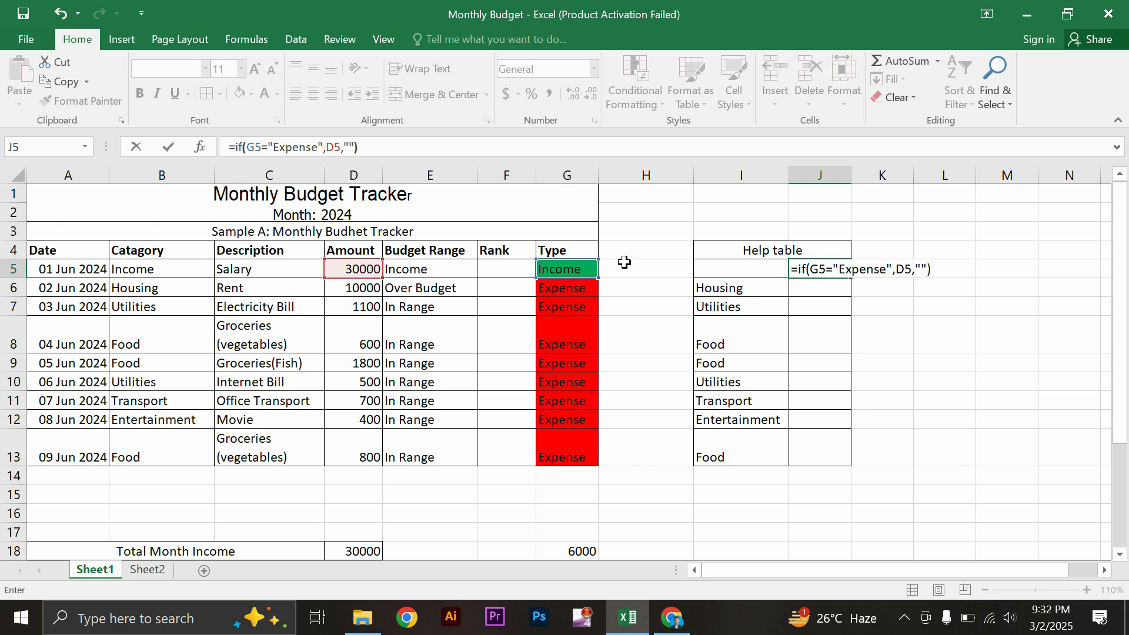
pyautogui.press('Return')
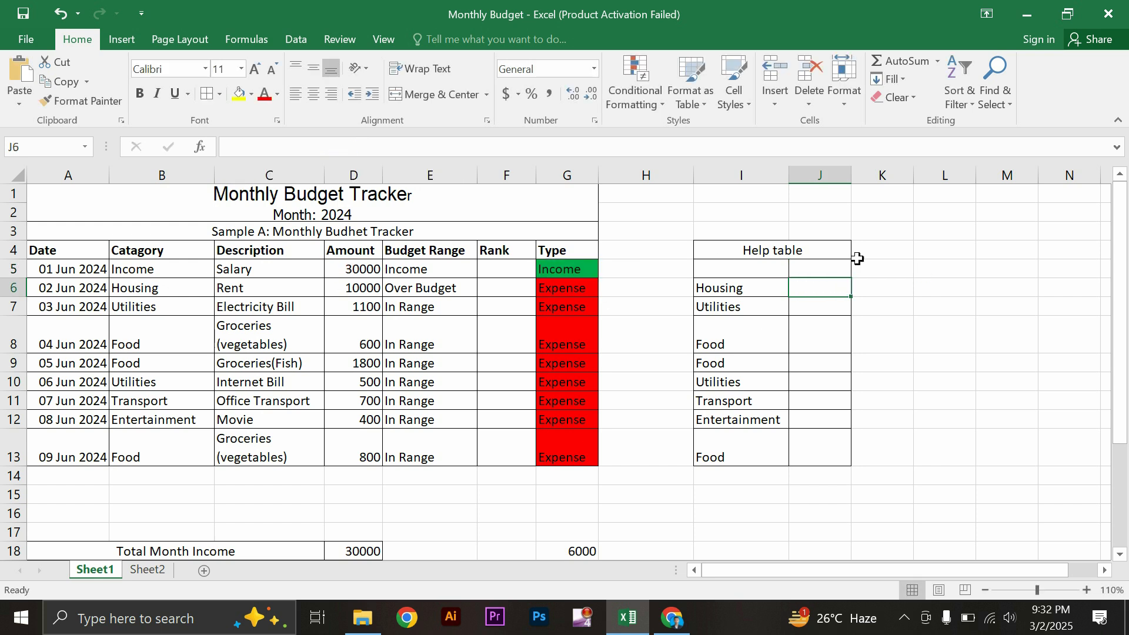
# Step: Fill the expense amount formula from J5 down to J13 and review the help table's categories and amounts
pyautogui.click(796, 273)
pyautogui.moveTo(849, 276); pyautogui.dragTo(841, 458)
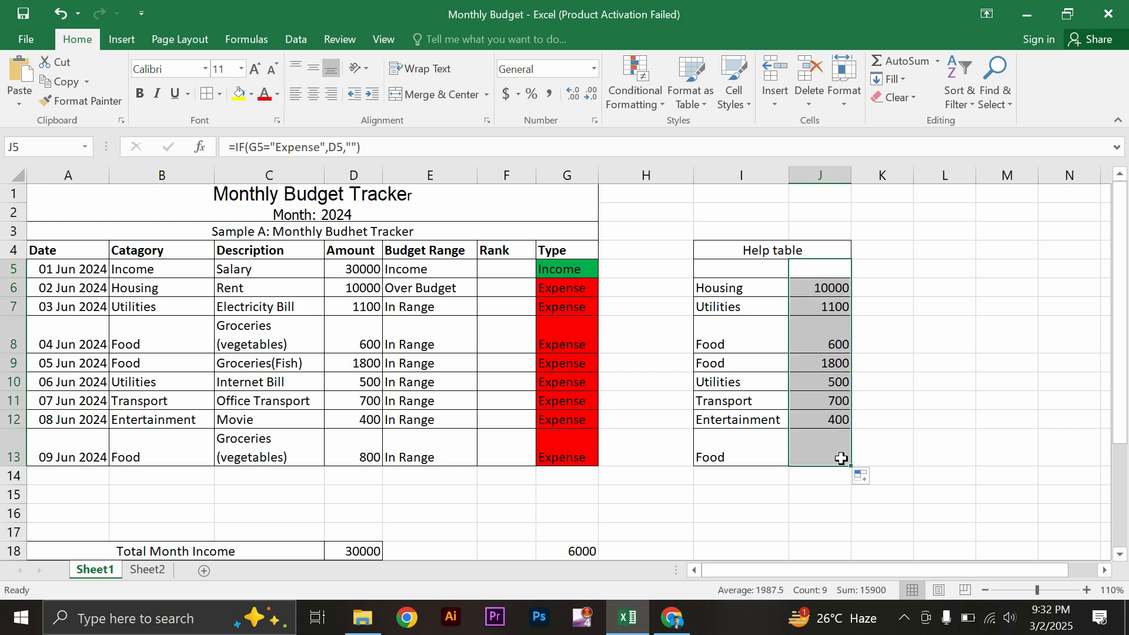
pyautogui.click(732, 293)
pyautogui.click(811, 289)
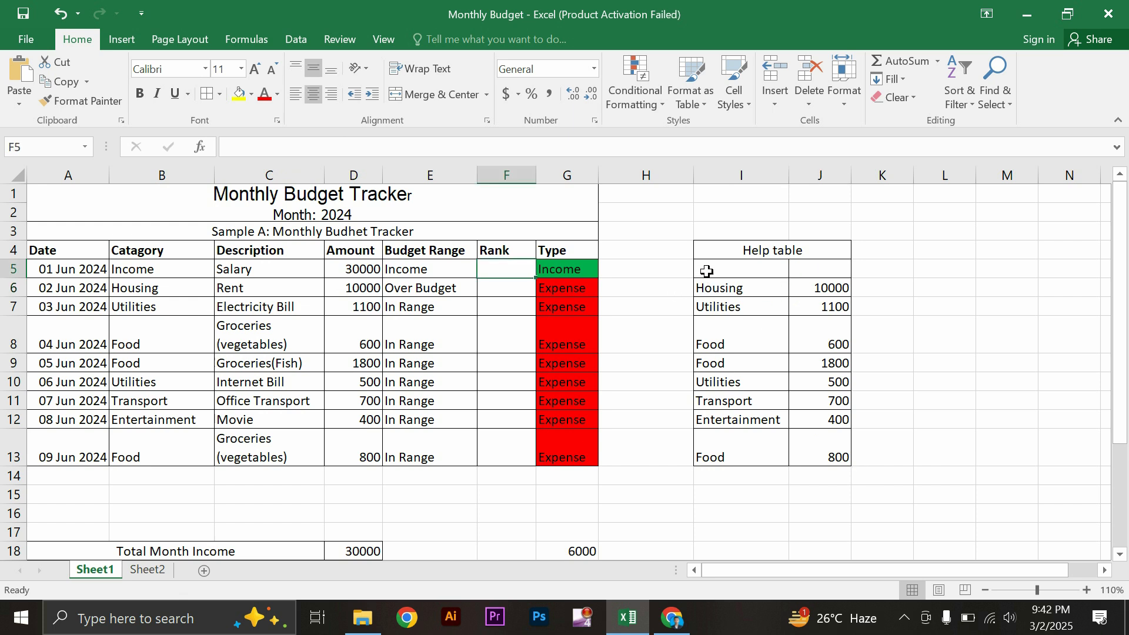
pyautogui.moveTo(706, 271); pyautogui.dragTo(826, 450)
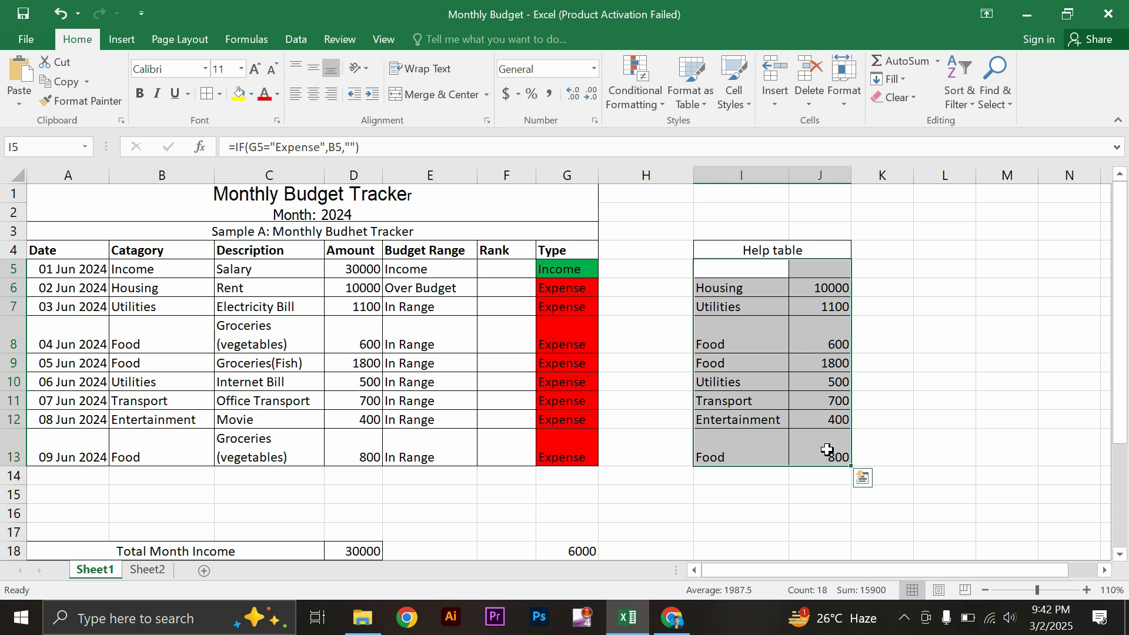
pyautogui.moveTo(799, 285); pyautogui.dragTo(825, 445)
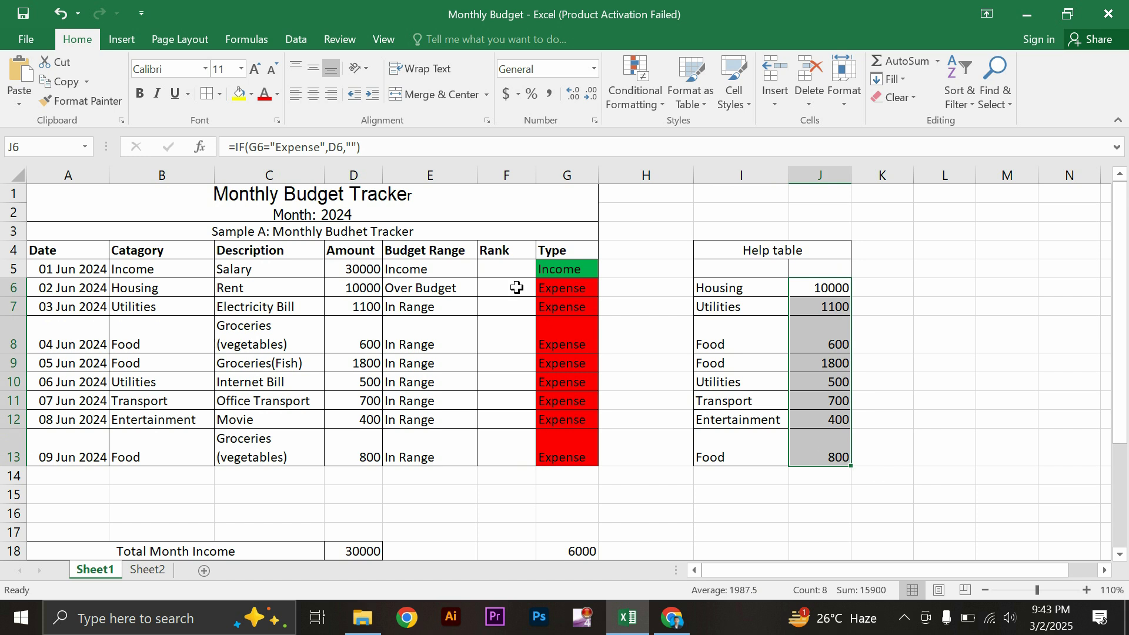
# Step: Enter the formula =RANK(J5,$J$5:$J$13,0) in F5 of the Rank column to rank the help table amounts in descending order
pyautogui.click(504, 275)
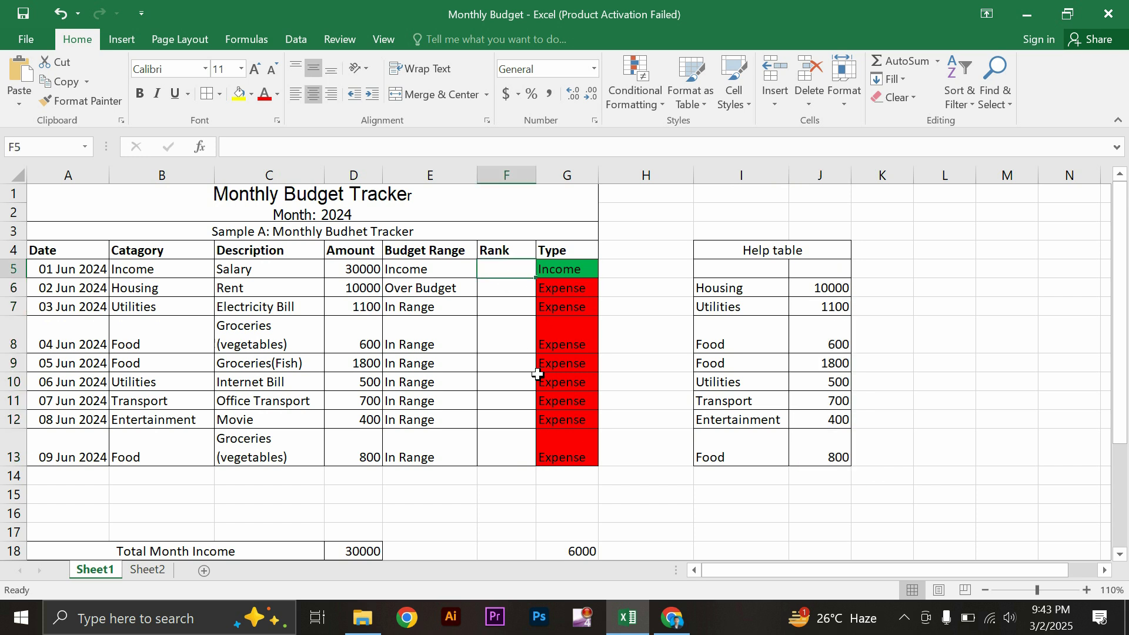
pyautogui.write('=ra')
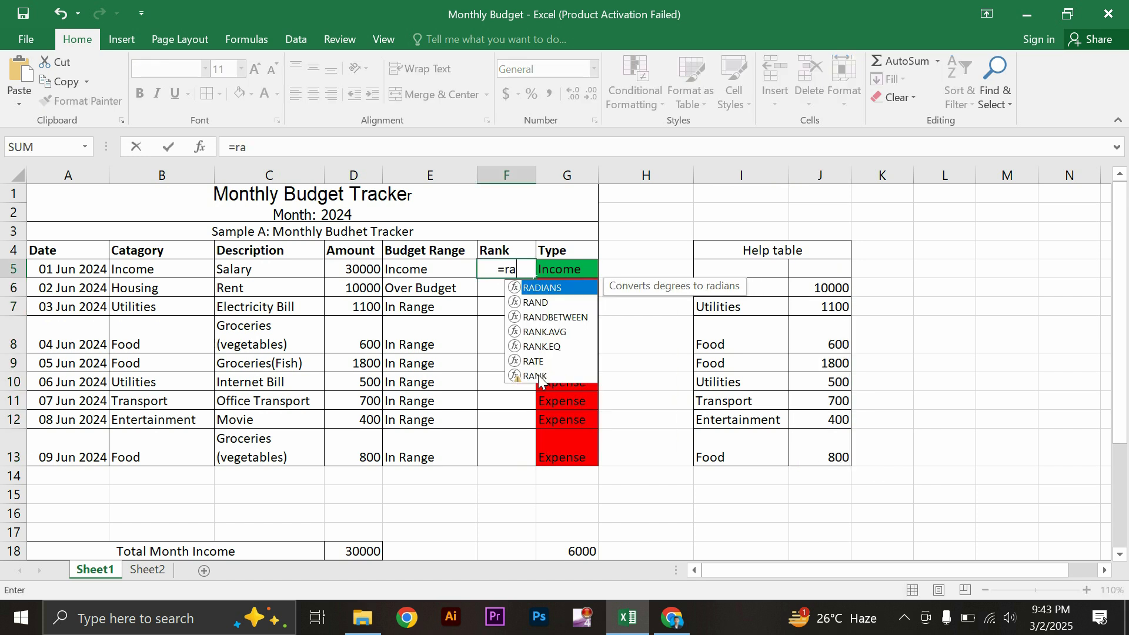
pyautogui.write('nk(')
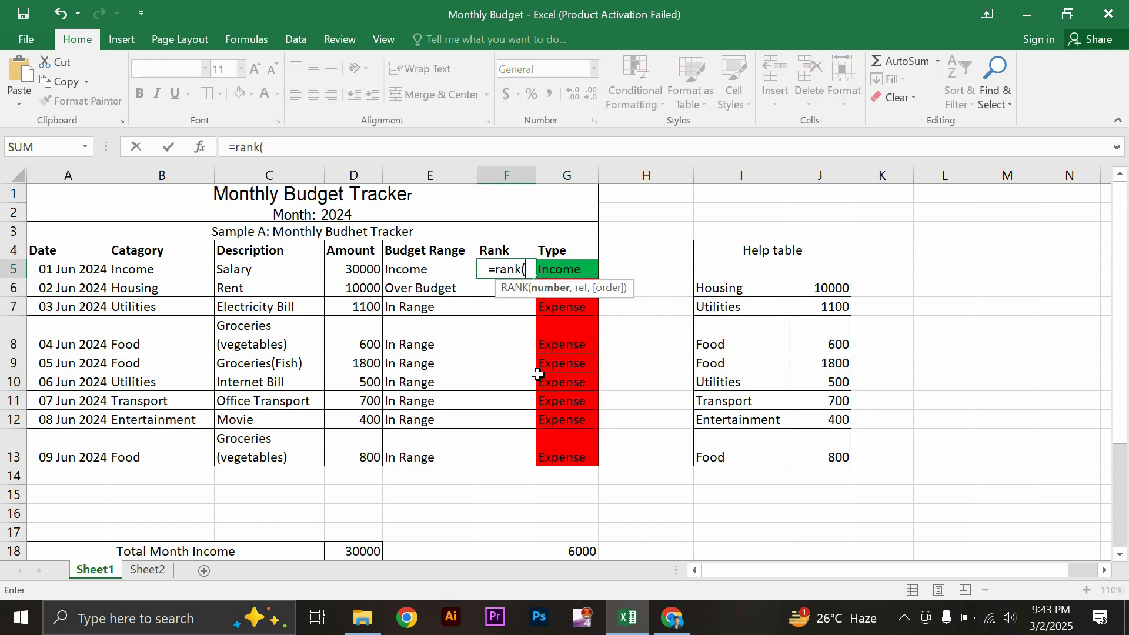
pyautogui.click(312, 150)
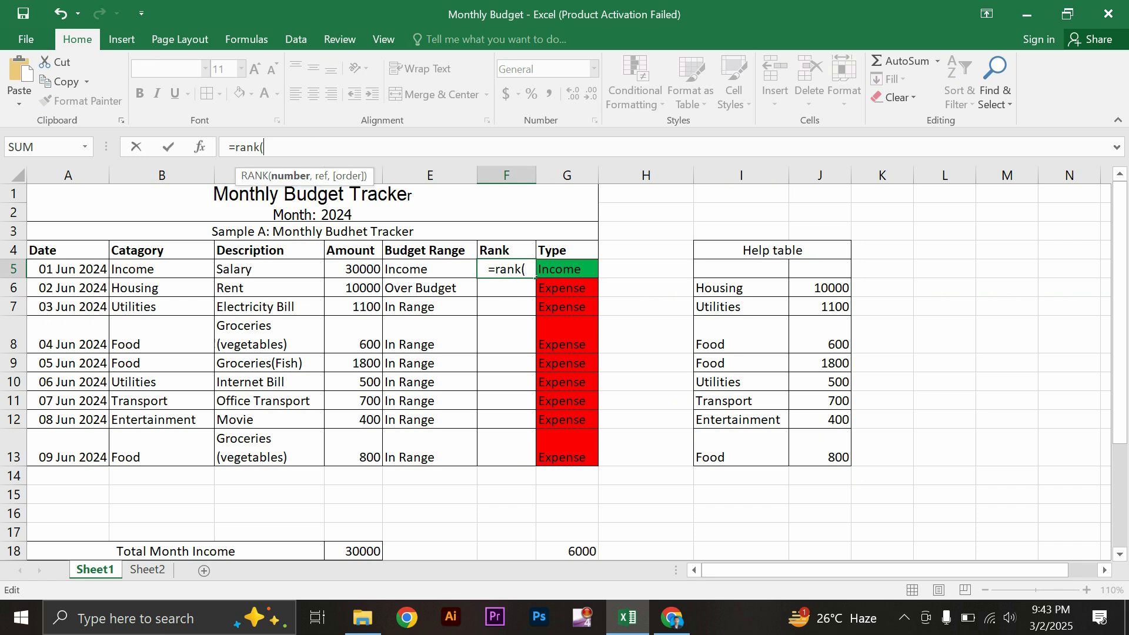
pyautogui.moveTo(820, 266); pyautogui.dragTo(860, 242)
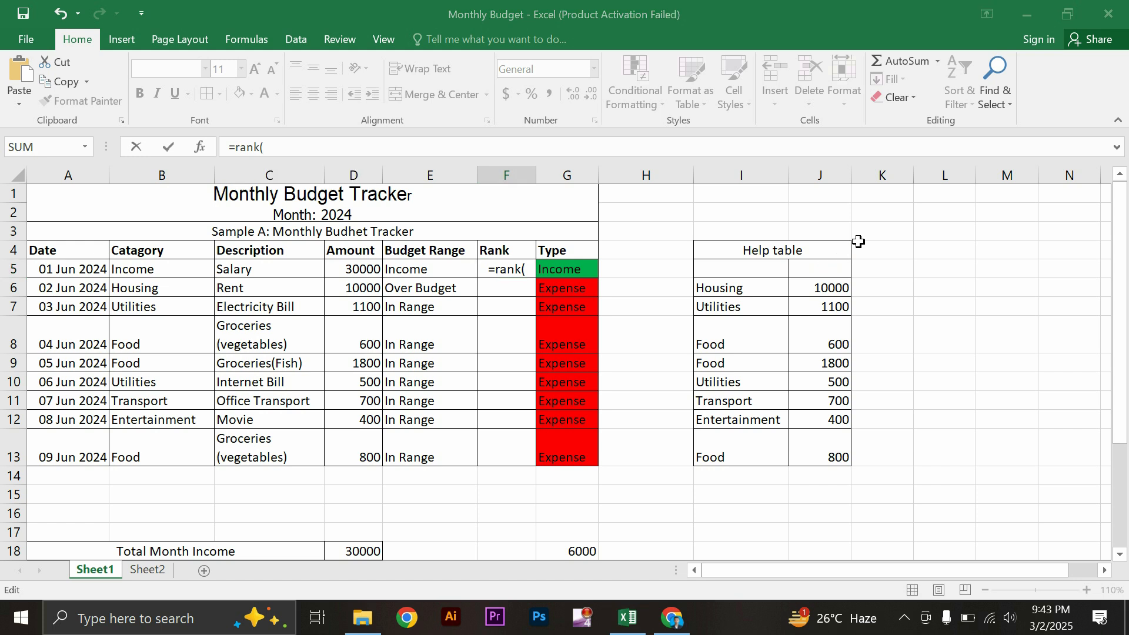
pyautogui.click(814, 268)
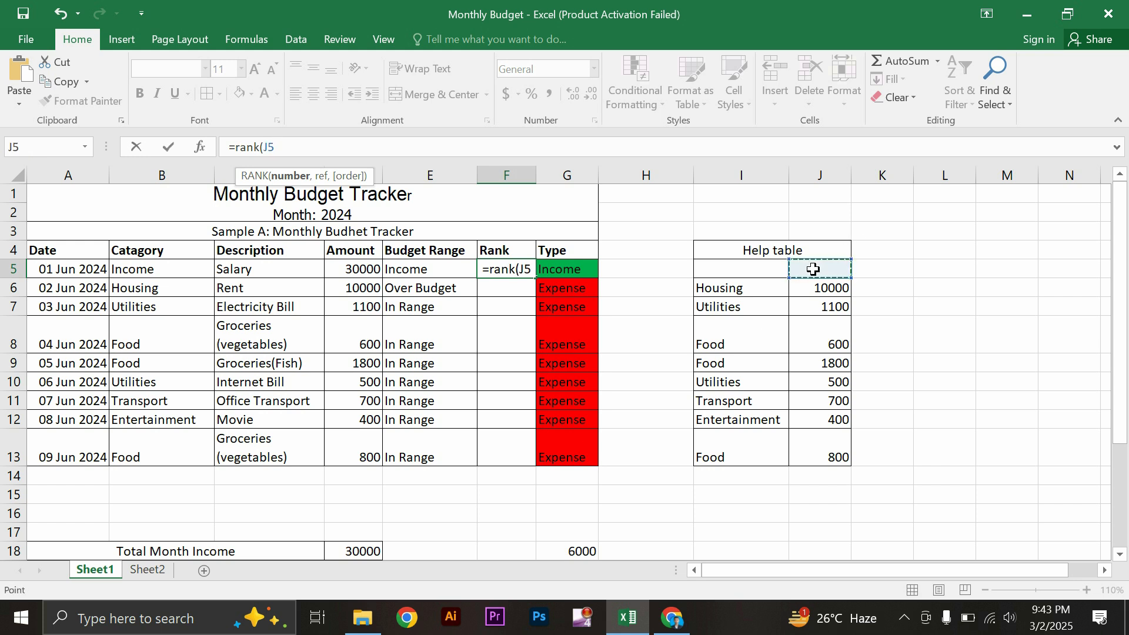
pyautogui.write(',')
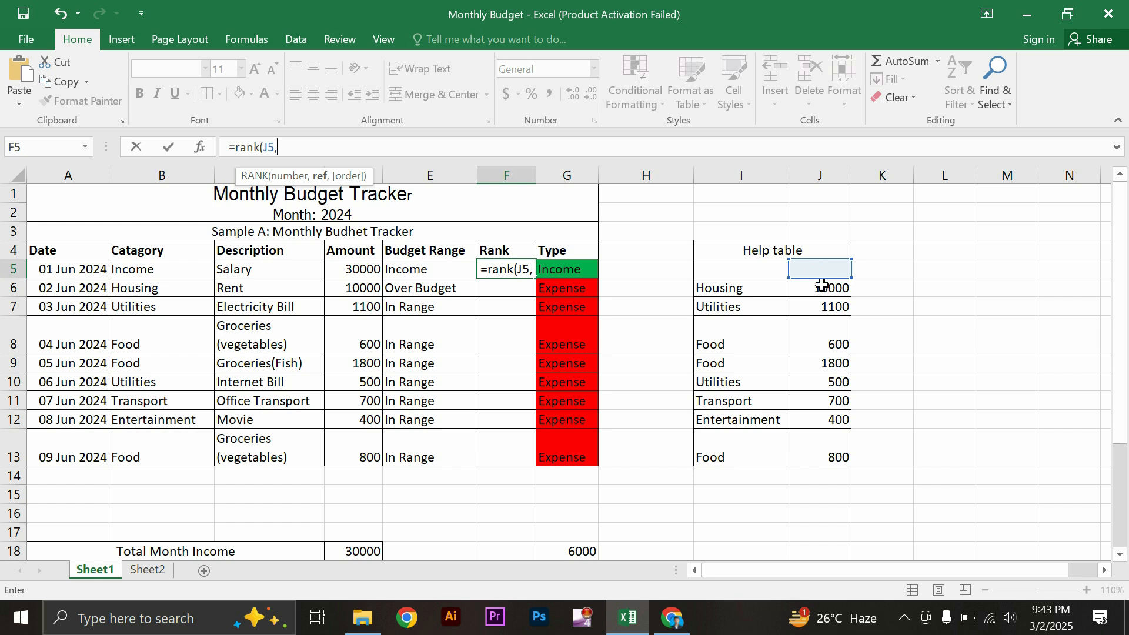
pyautogui.moveTo(822, 270); pyautogui.dragTo(831, 445)
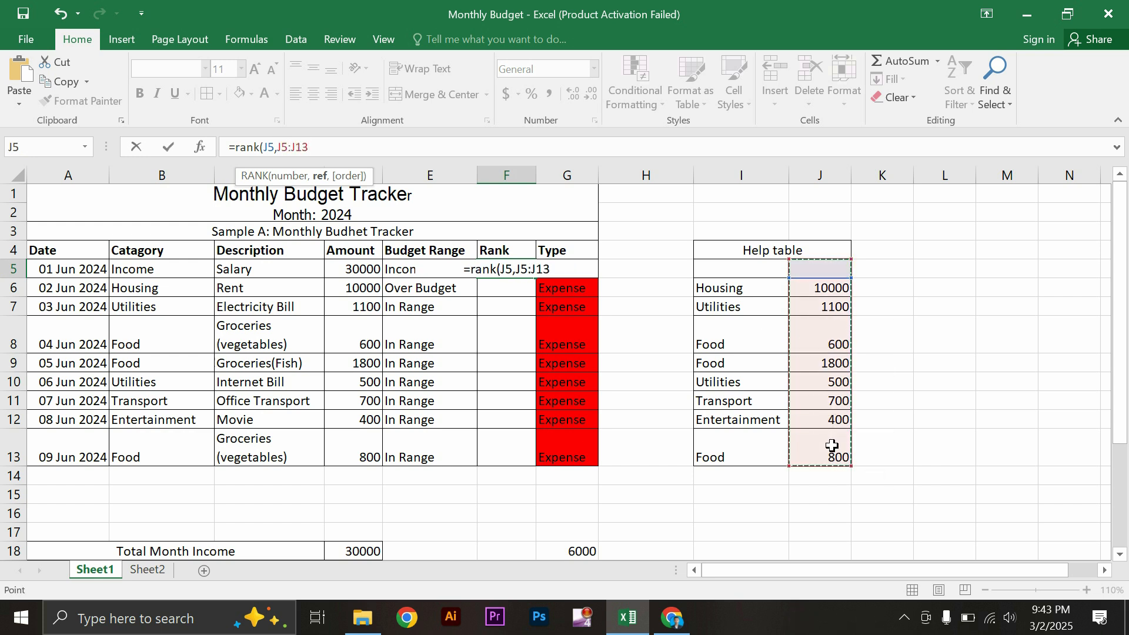
pyautogui.press('F4')
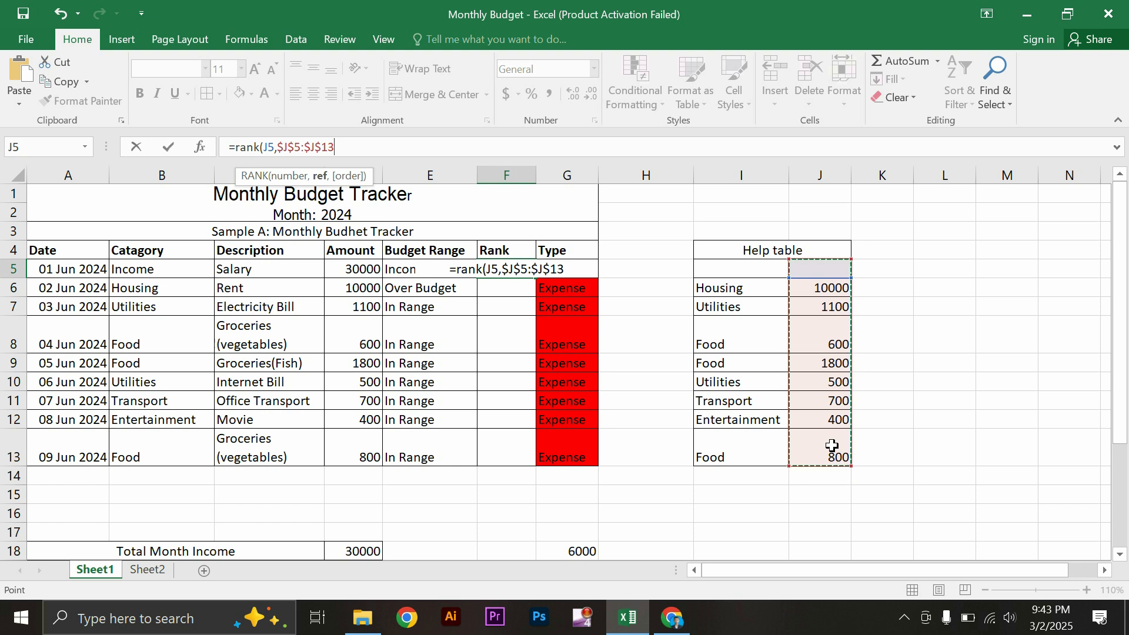
pyautogui.write(',')
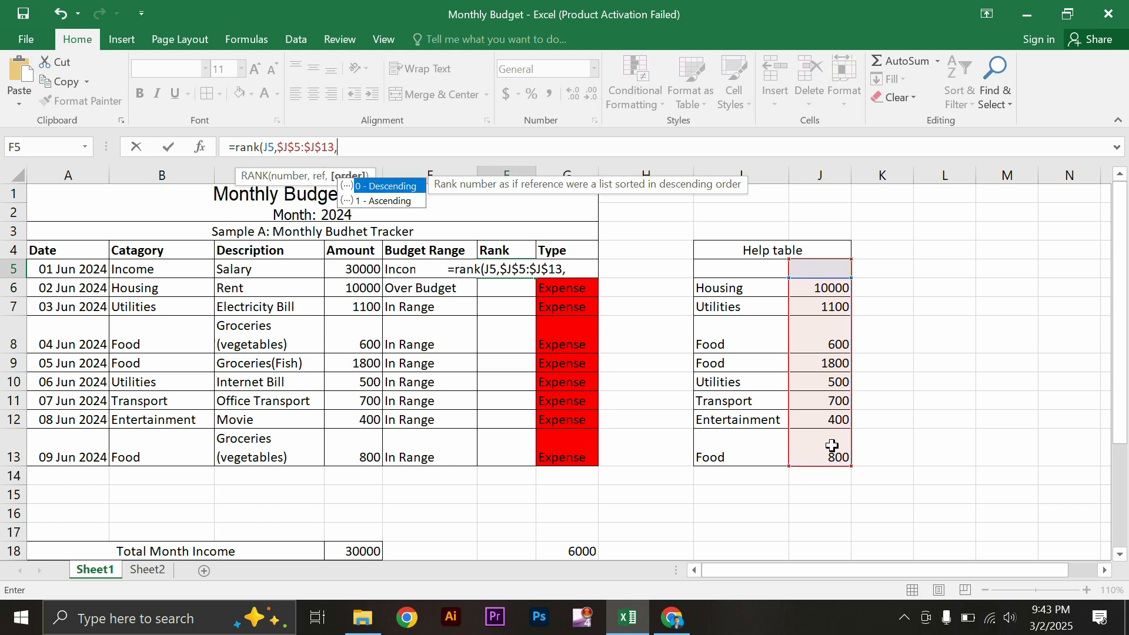
pyautogui.write('0')
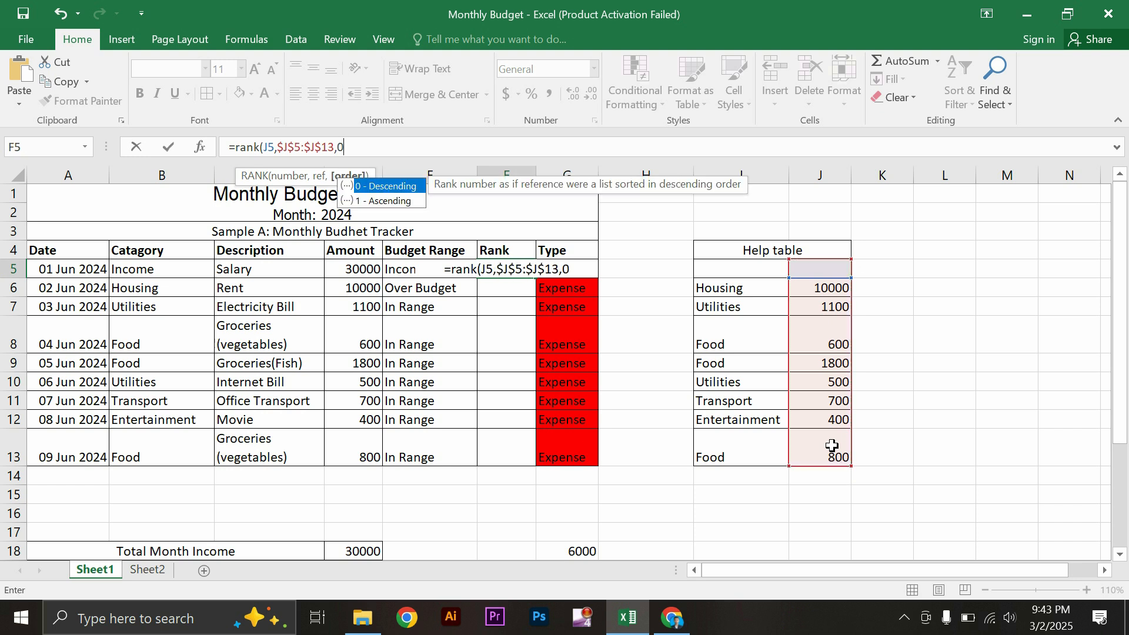
pyautogui.write(')')
pyautogui.press('Return')
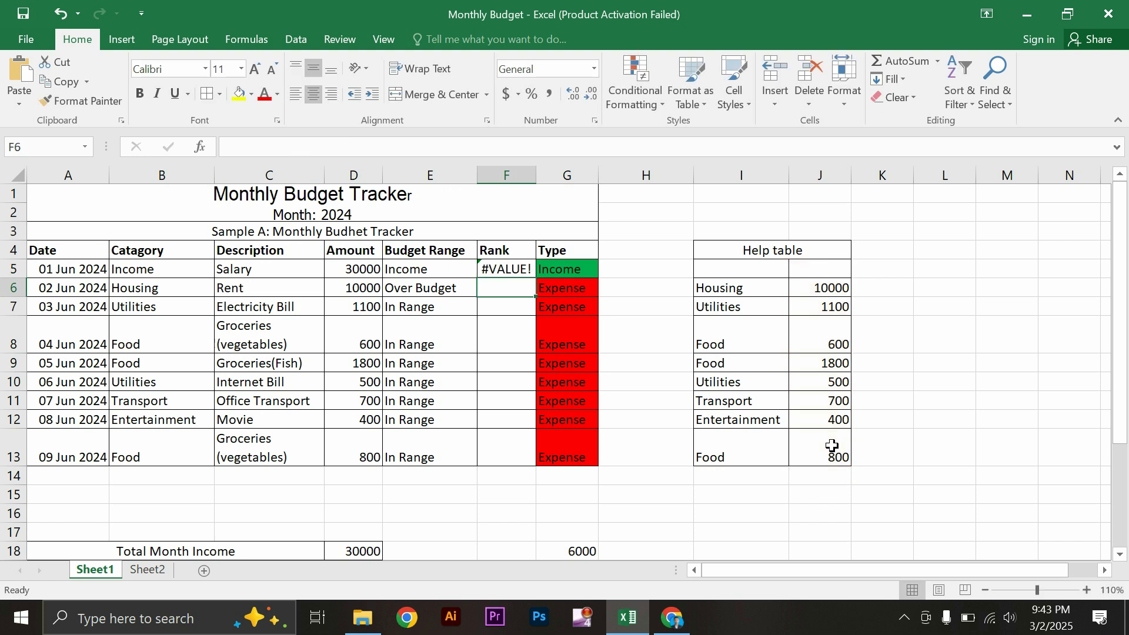
# Step: Fill the RANK formula from F5 down to F13 and check the ranks of the budget rows
pyautogui.click(514, 270)
pyautogui.moveTo(534, 278); pyautogui.dragTo(536, 456)
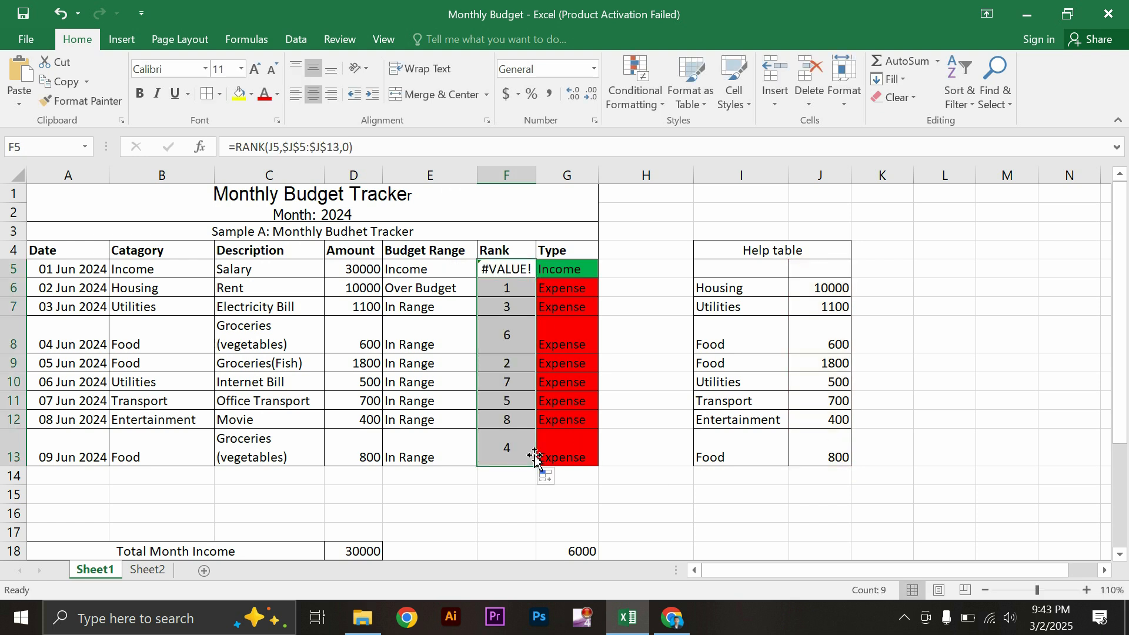
pyautogui.click(499, 333)
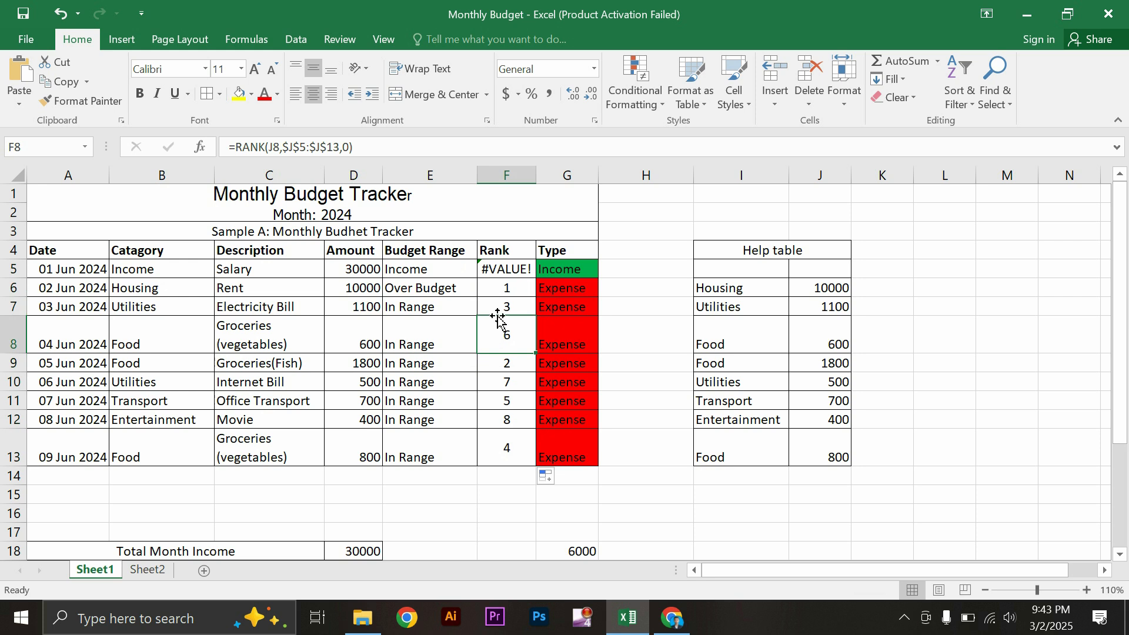
pyautogui.moveTo(484, 279)
pyautogui.mouseDown()
pyautogui.moveTo(513, 280)
pyautogui.moveTo(483, 411)
pyautogui.moveTo(532, 453)
pyautogui.moveTo(531, 294)
pyautogui.moveTo(598, 200)
pyautogui.mouseUp()
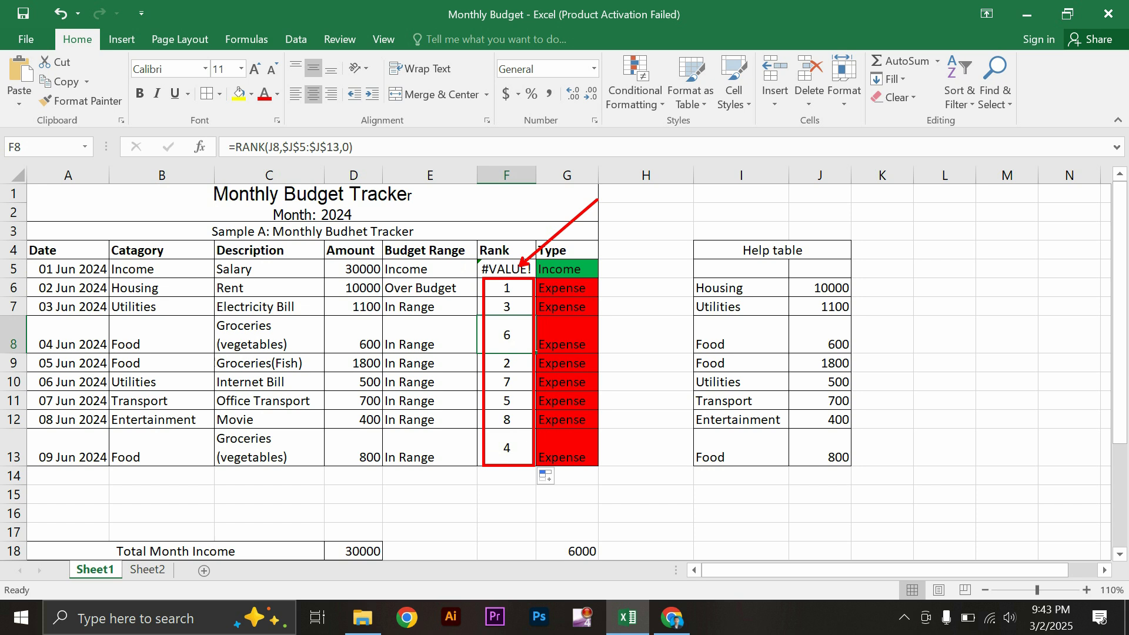
pyautogui.press('Escape')
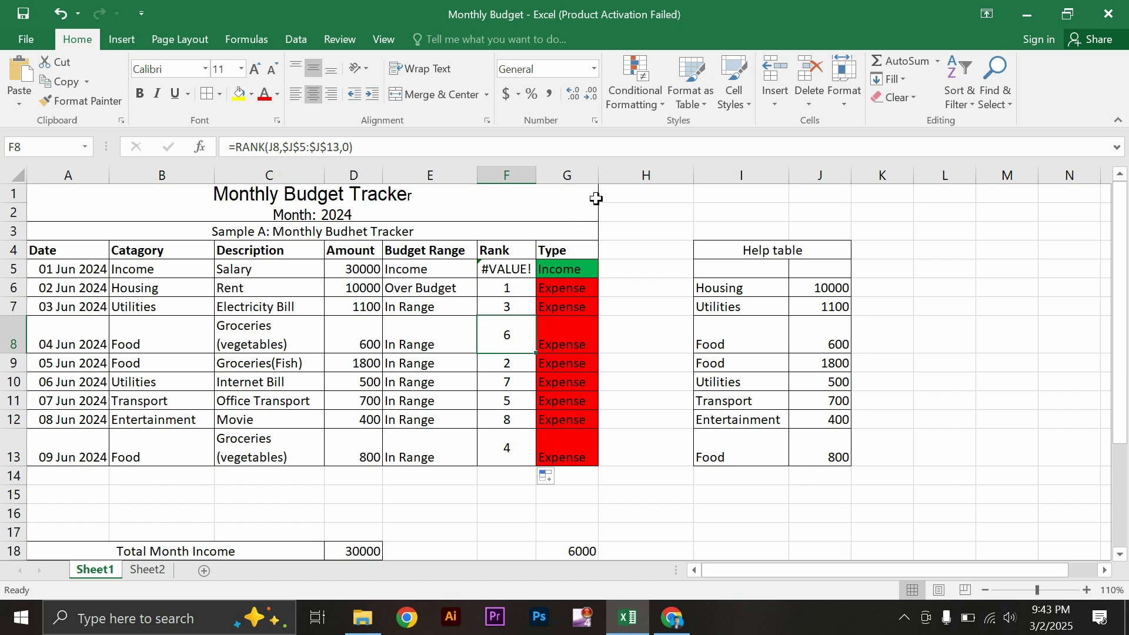
# Step: Inspect the Income row's amount formula in J5, and read the Rank requirement in Monthly Wage.pdf in Chrome
pyautogui.click(828, 273)
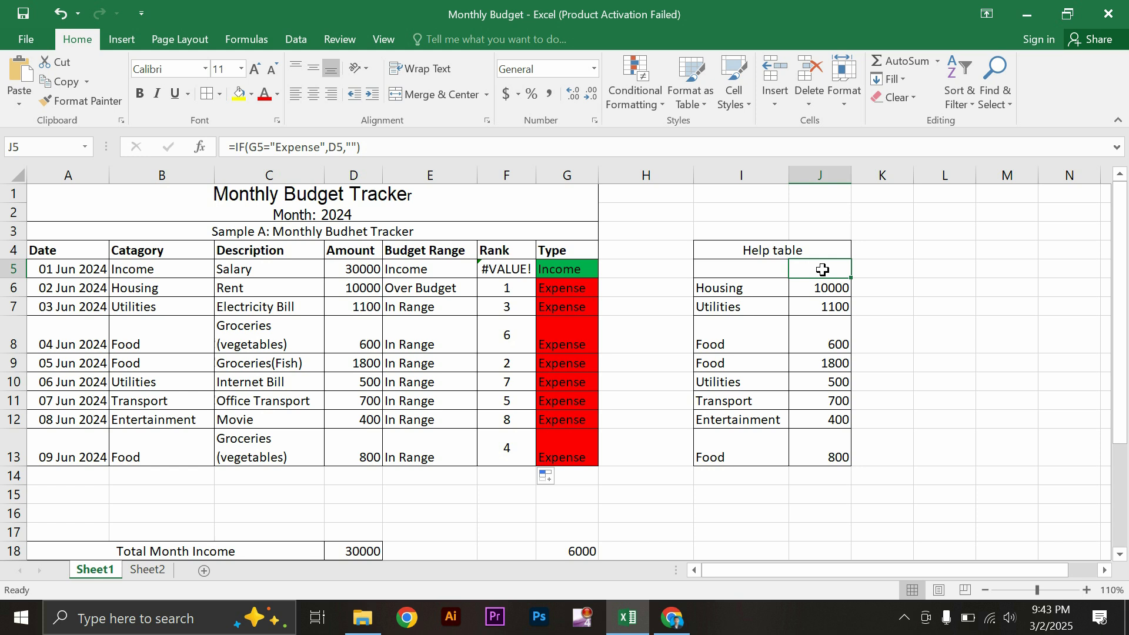
pyautogui.click(676, 616)
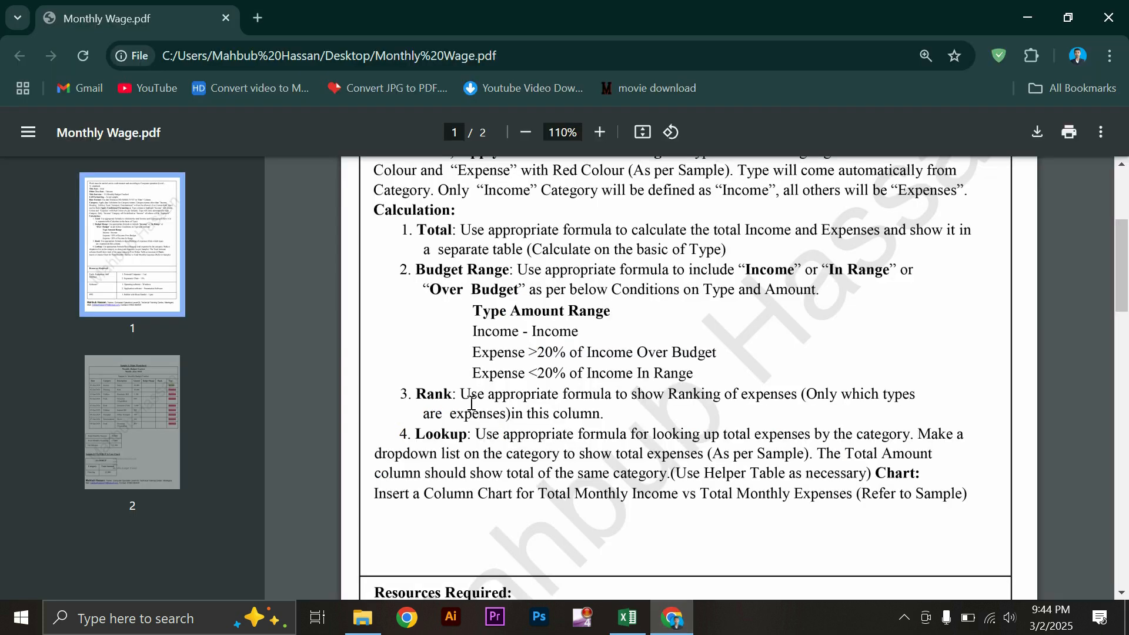
pyautogui.moveTo(807, 397); pyautogui.dragTo(592, 418)
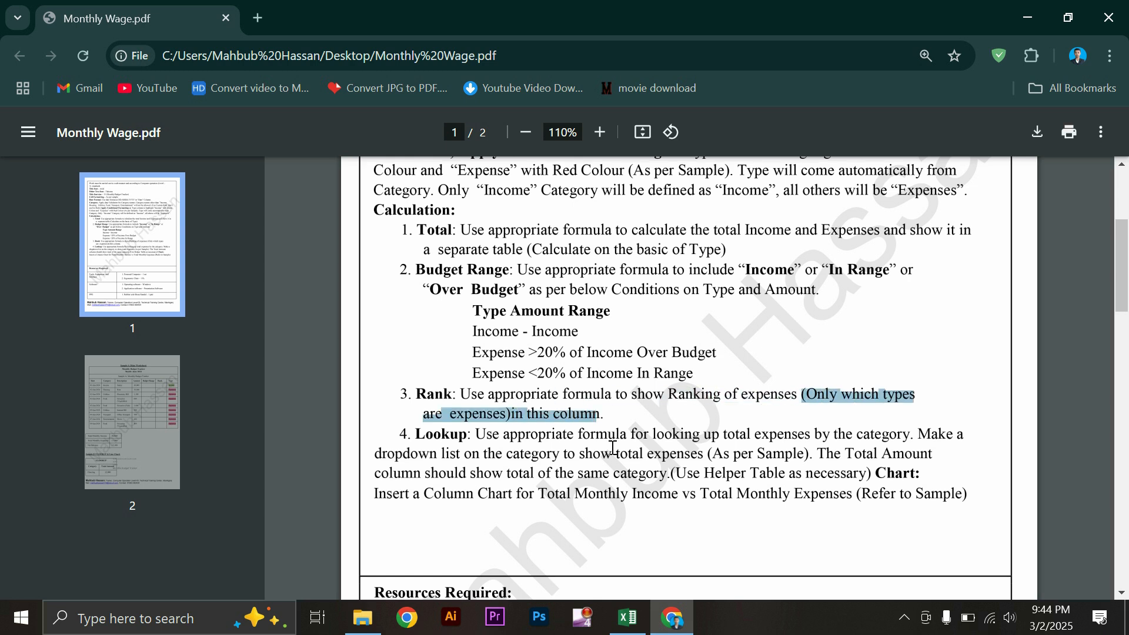
# Step: Back in Excel, change the formula in F5 to =IF(G5="Income","",RANK(J5,$J$5:$J$13,0)) so Income rows get no rank
pyautogui.click(630, 617)
pyautogui.click(509, 267)
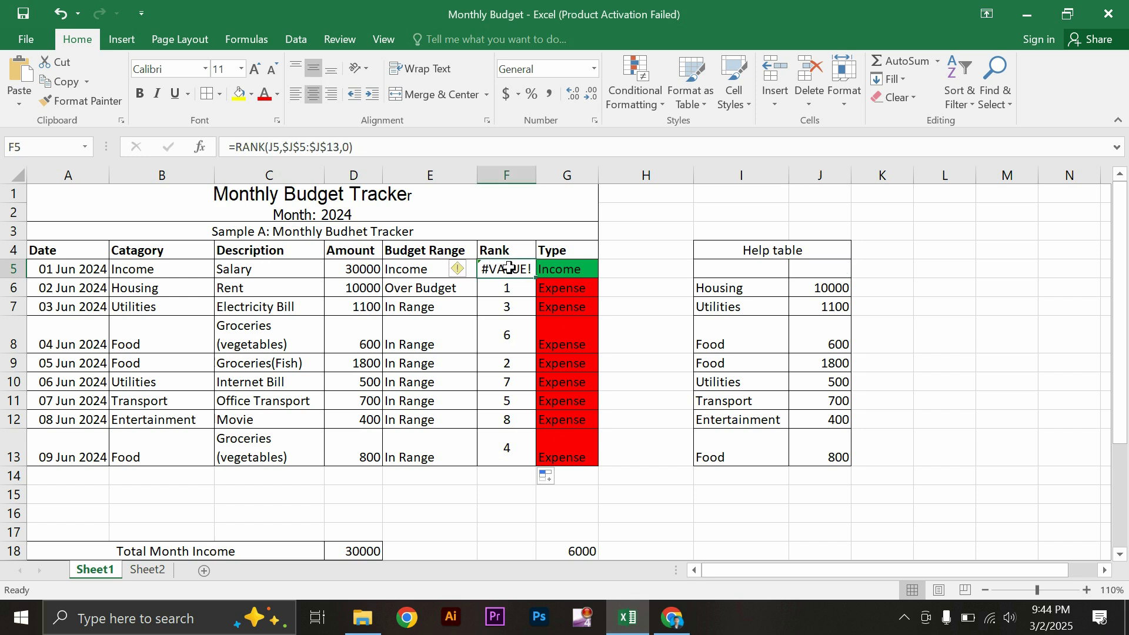
pyautogui.click(241, 149)
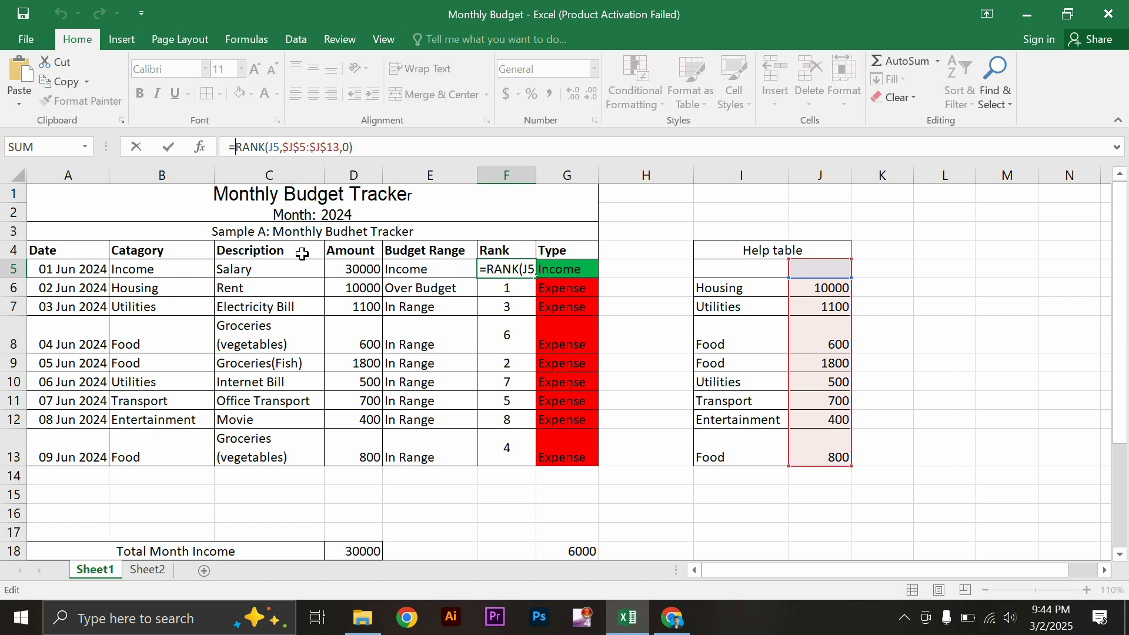
pyautogui.write('if(')
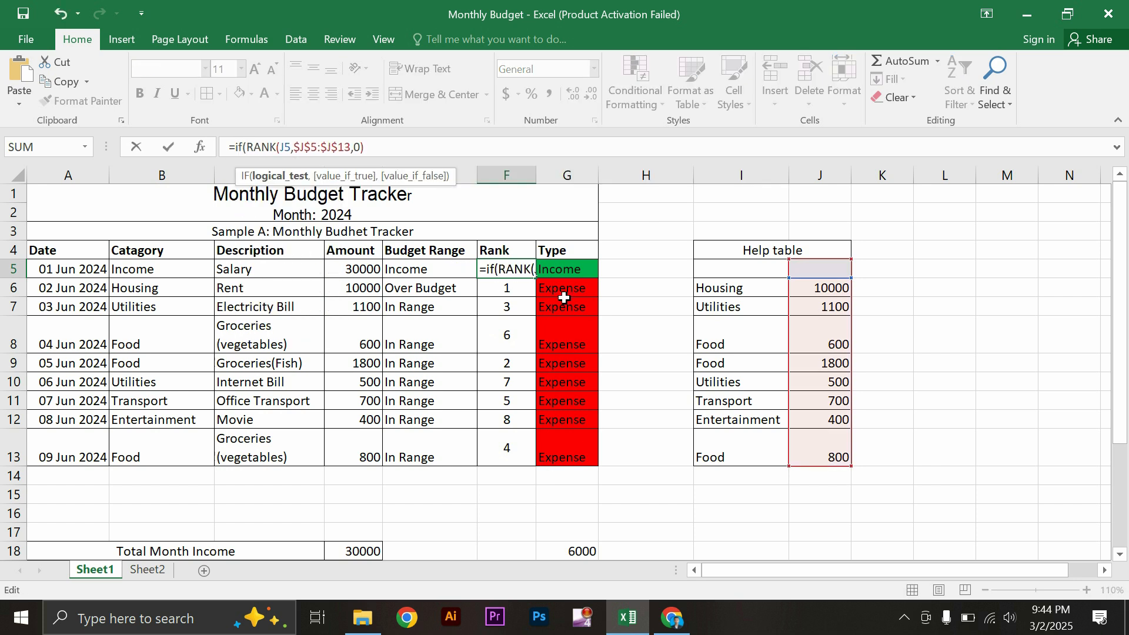
pyautogui.click(561, 270)
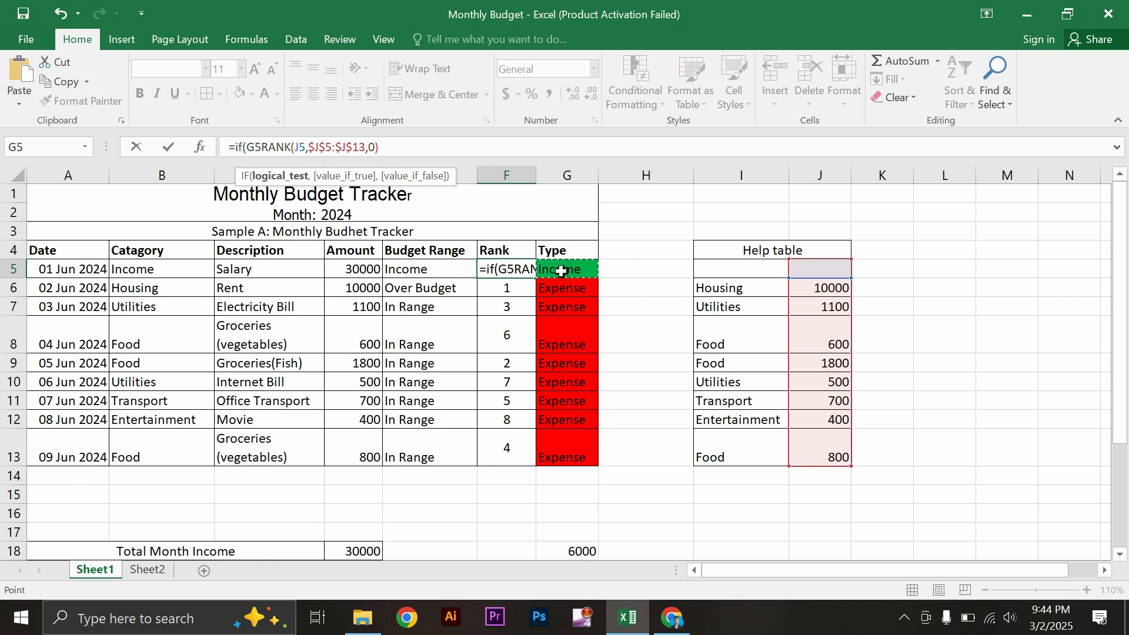
pyautogui.write('=')
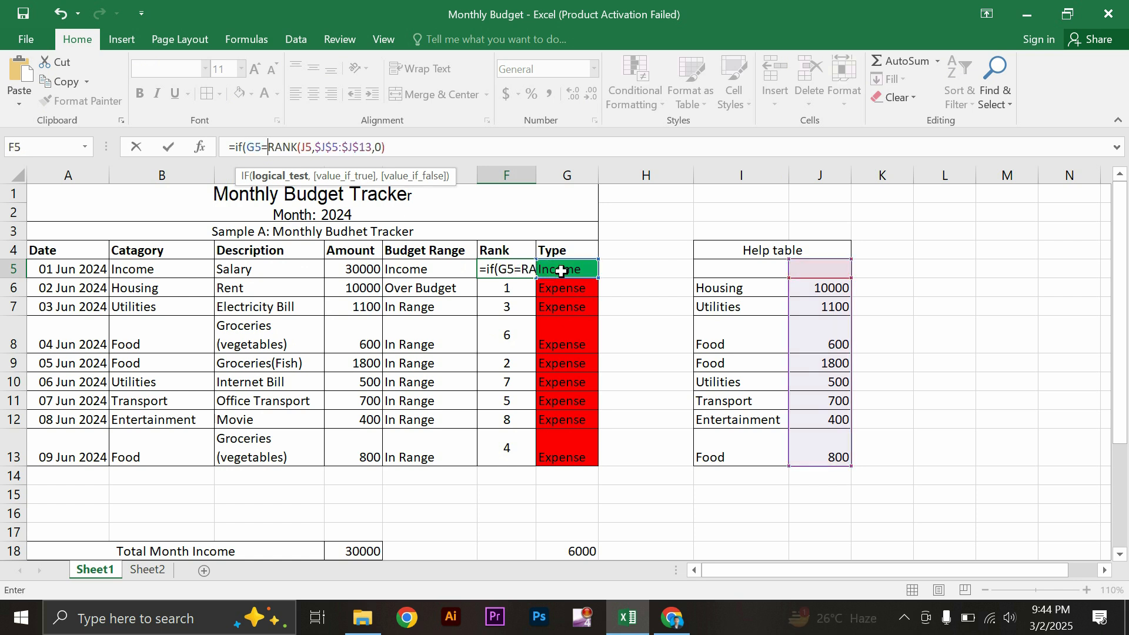
pyautogui.write('"Incom')
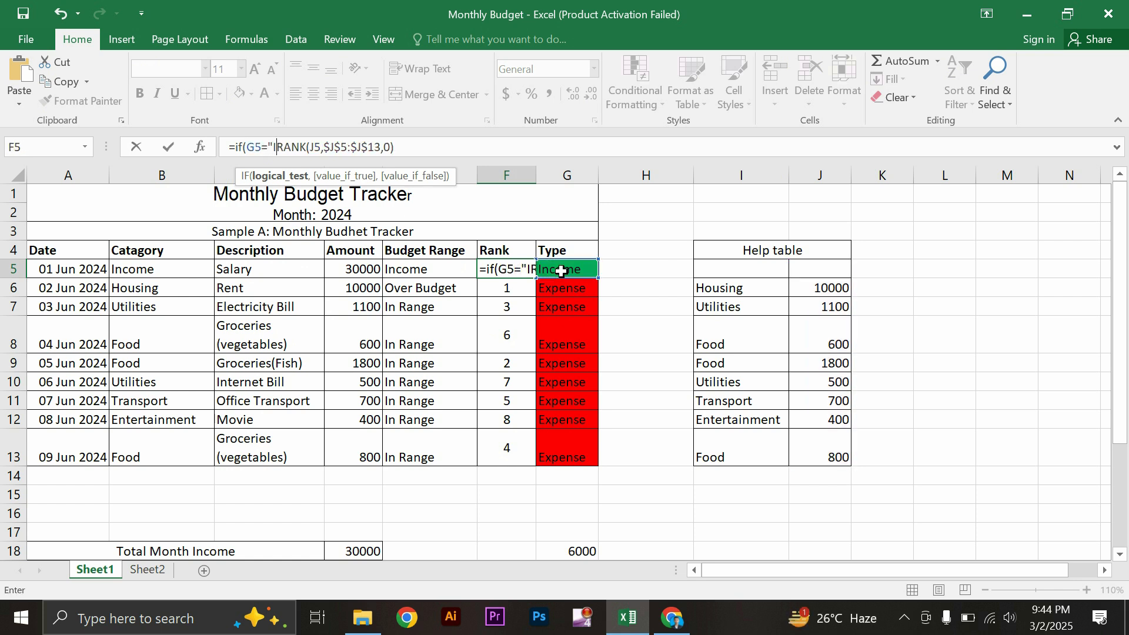
pyautogui.write('e')
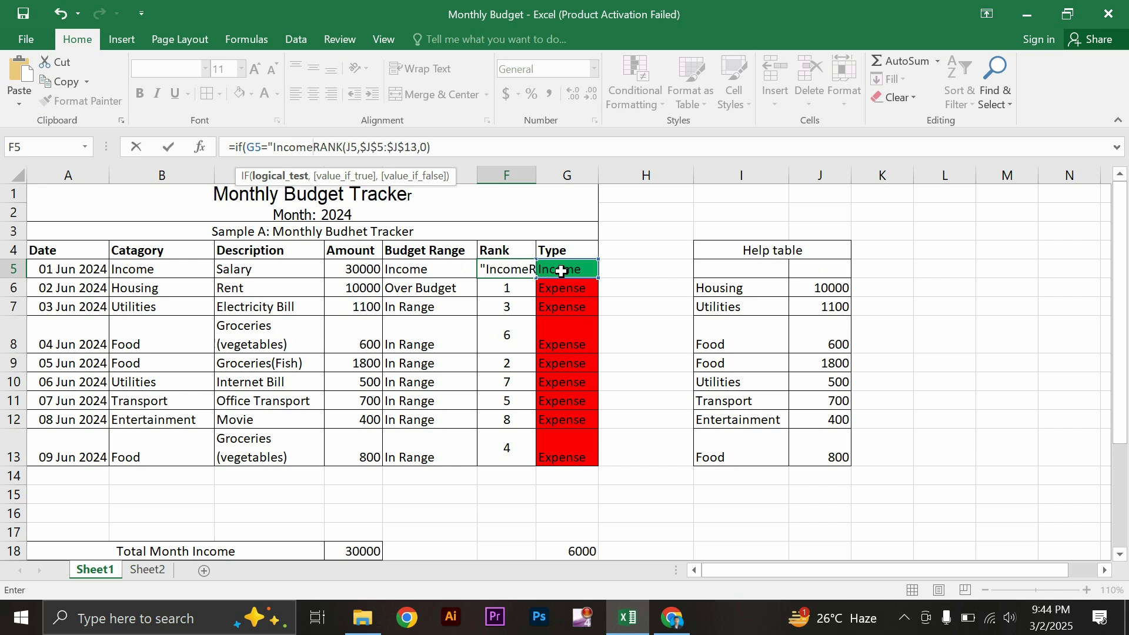
pyautogui.write('",')
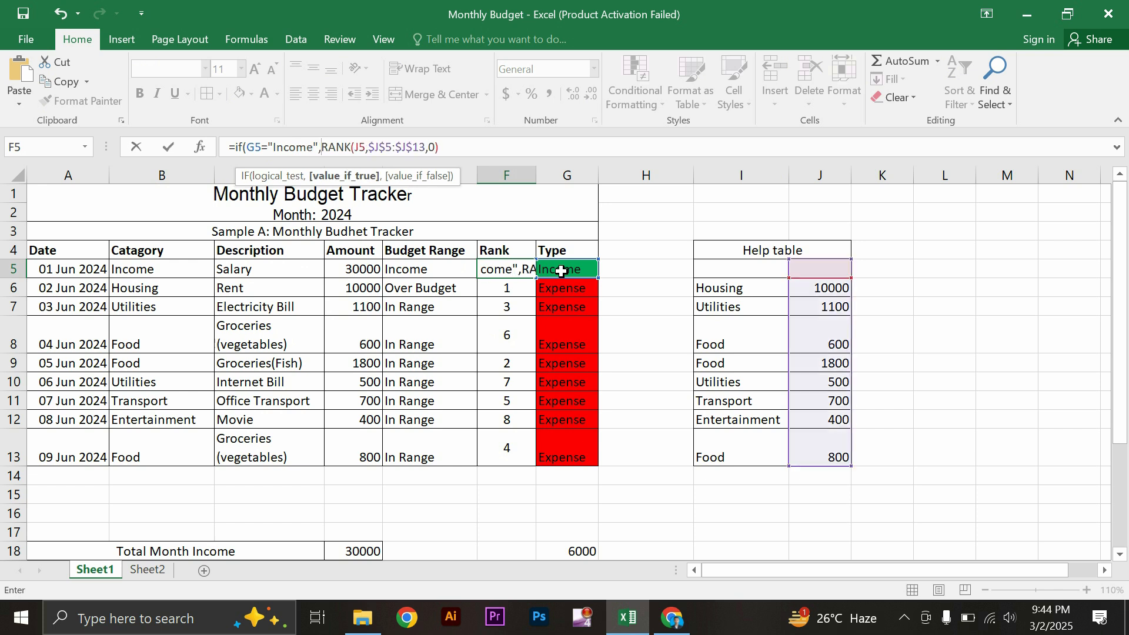
pyautogui.write('""')
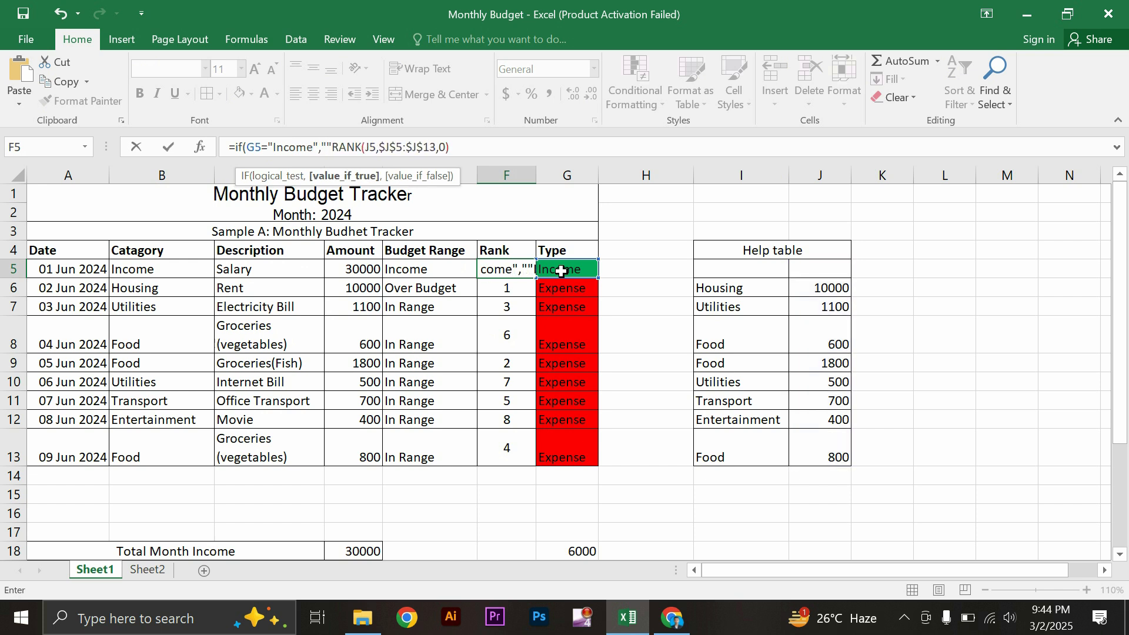
pyautogui.write(',')
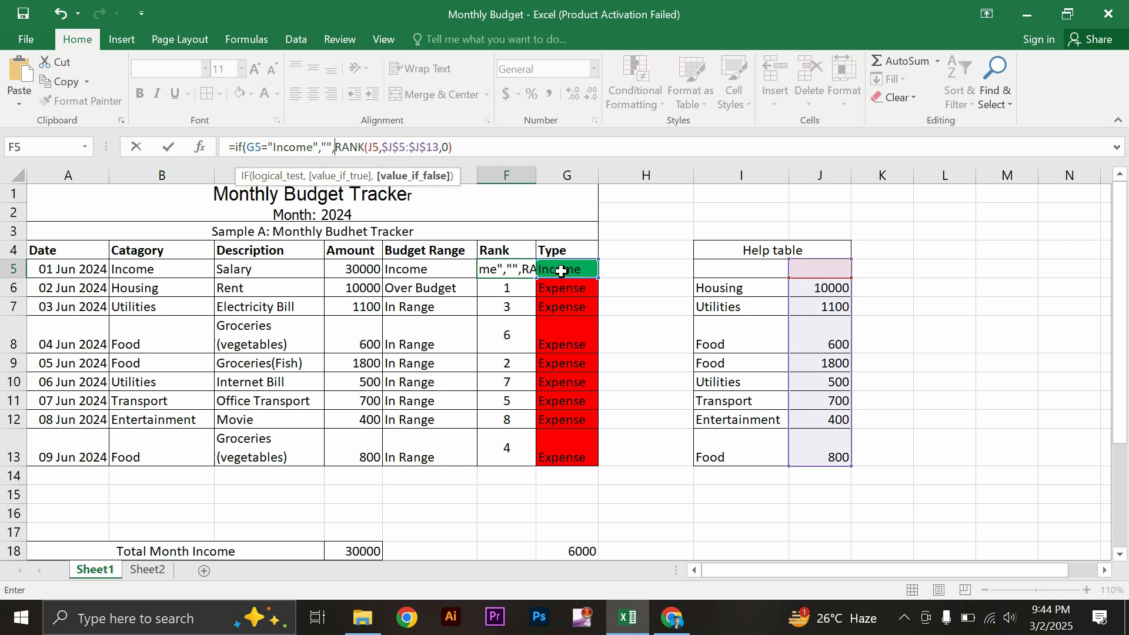
pyautogui.click(482, 147)
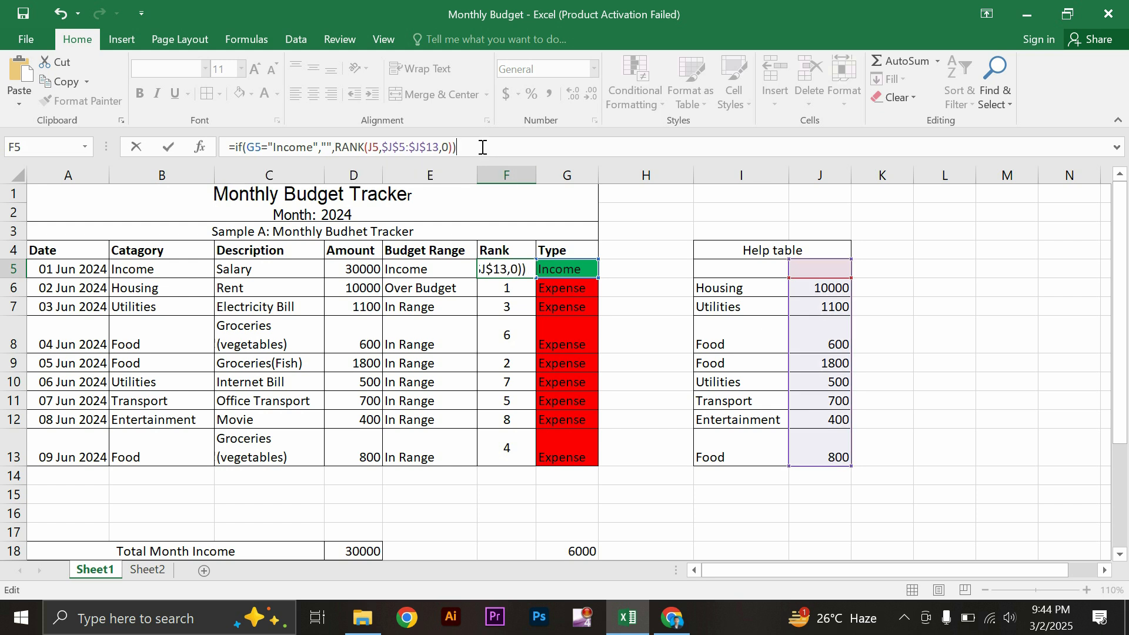
pyautogui.press('Return')
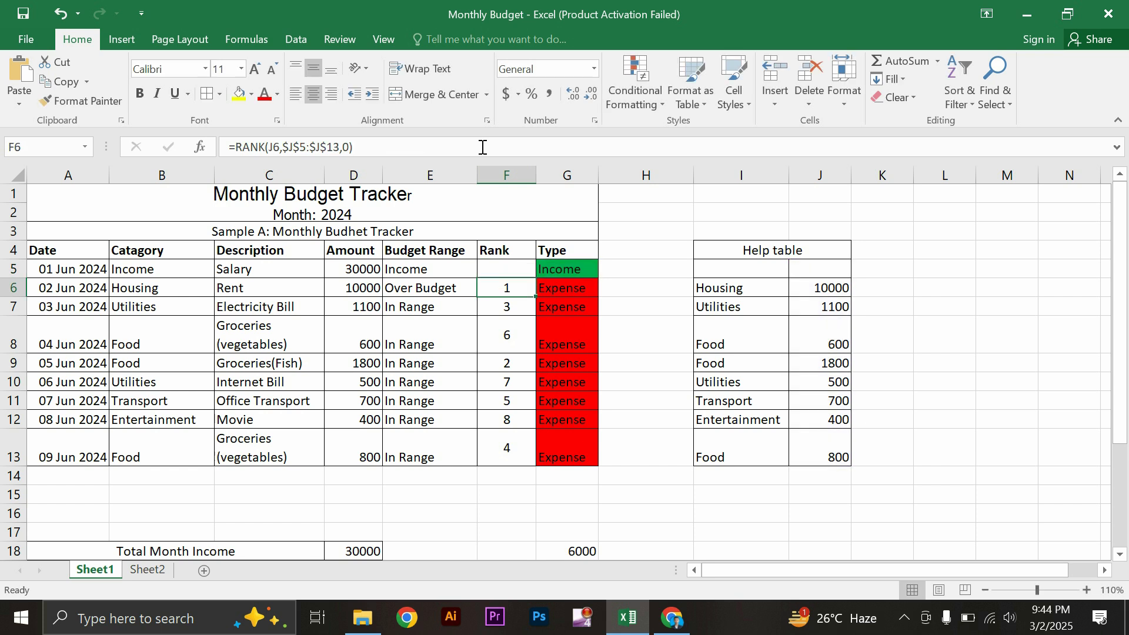
# Step: Fill the IF and RANK formula from F5 down to F13 and check the formula in F5
pyautogui.click(518, 272)
pyautogui.moveTo(534, 278); pyautogui.dragTo(528, 460)
pyautogui.click(504, 271)
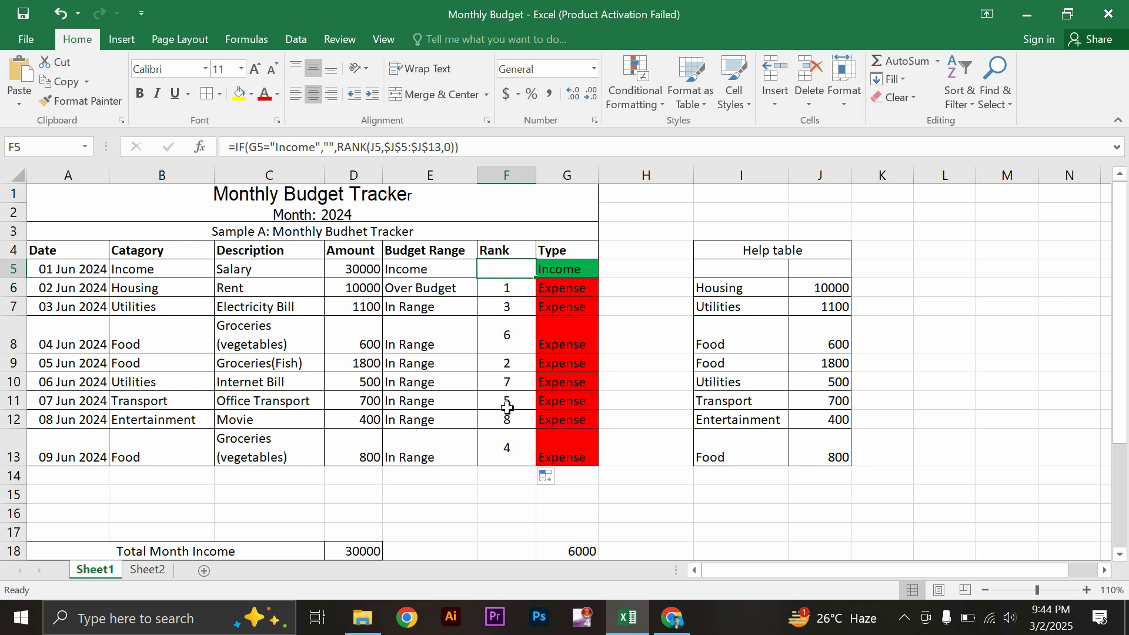
# Step: Delete the stray value in G18 beside the Total Month Income row and reselect F5
pyautogui.scroll(-1, 507, 415)
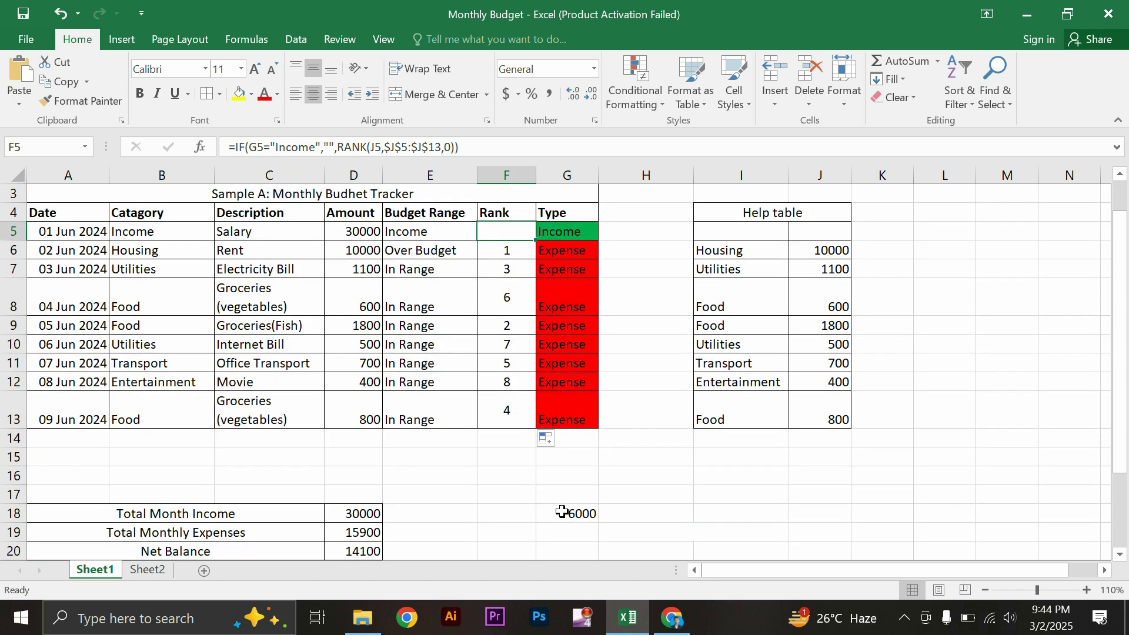
pyautogui.click(562, 511)
pyautogui.press('Delete')
pyautogui.press('Return')
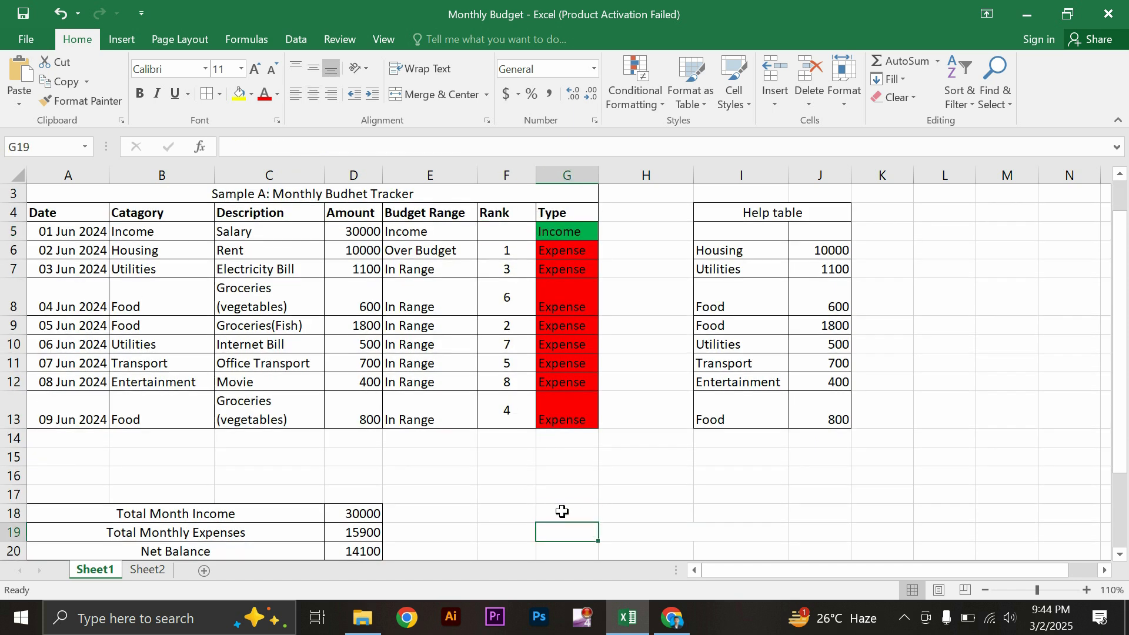
pyautogui.click(504, 232)
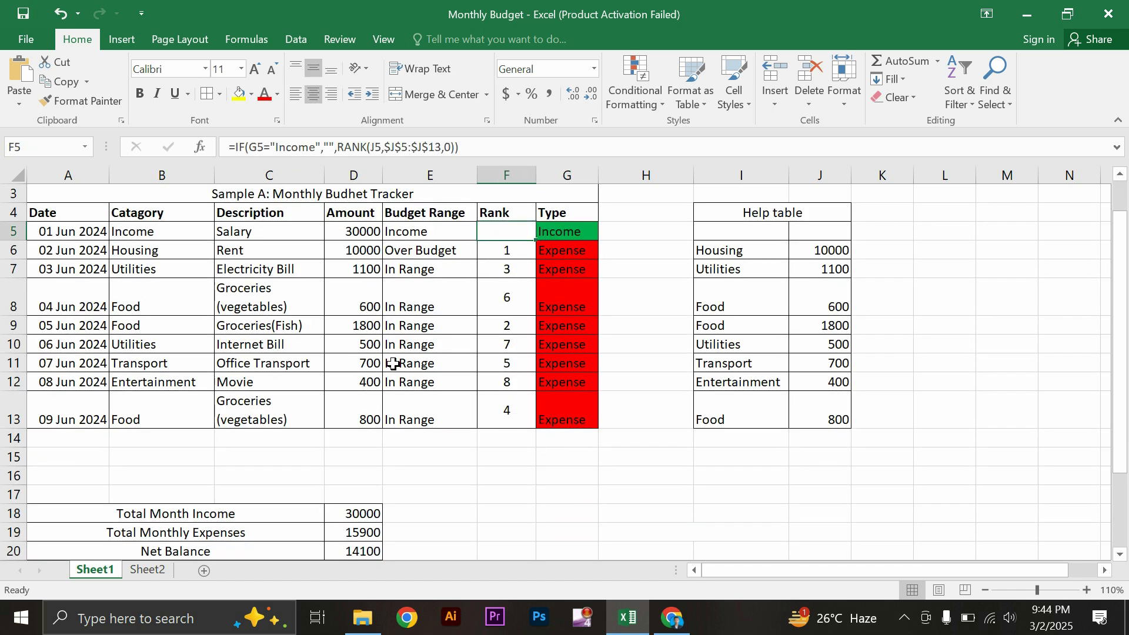
# Step: Select A25 in the Vlookup table, and read the Lookup requirement and Sample A table in Monthly Wage.pdf in Chrome
pyautogui.scroll(-2, 393, 363)
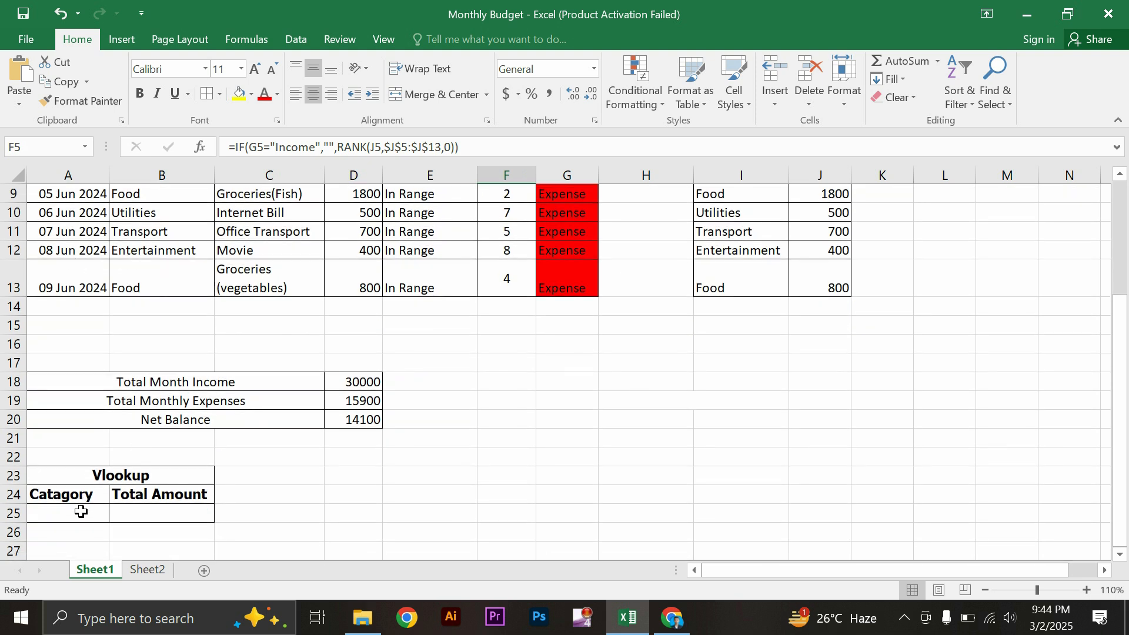
pyautogui.click(81, 511)
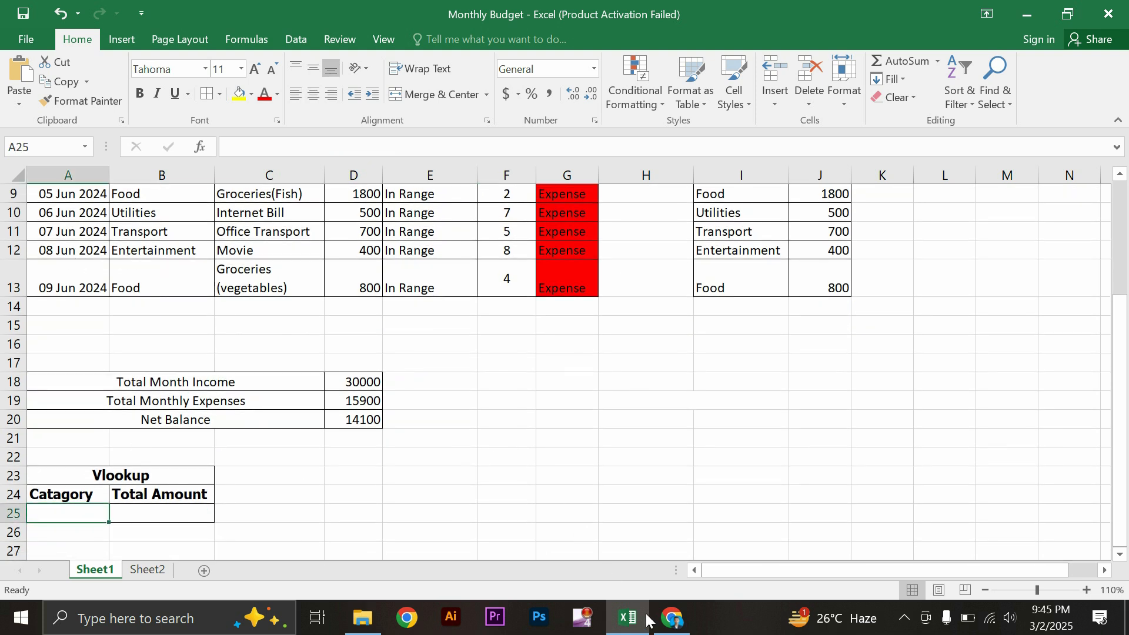
pyautogui.click(671, 617)
pyautogui.scroll(-1, 526, 453)
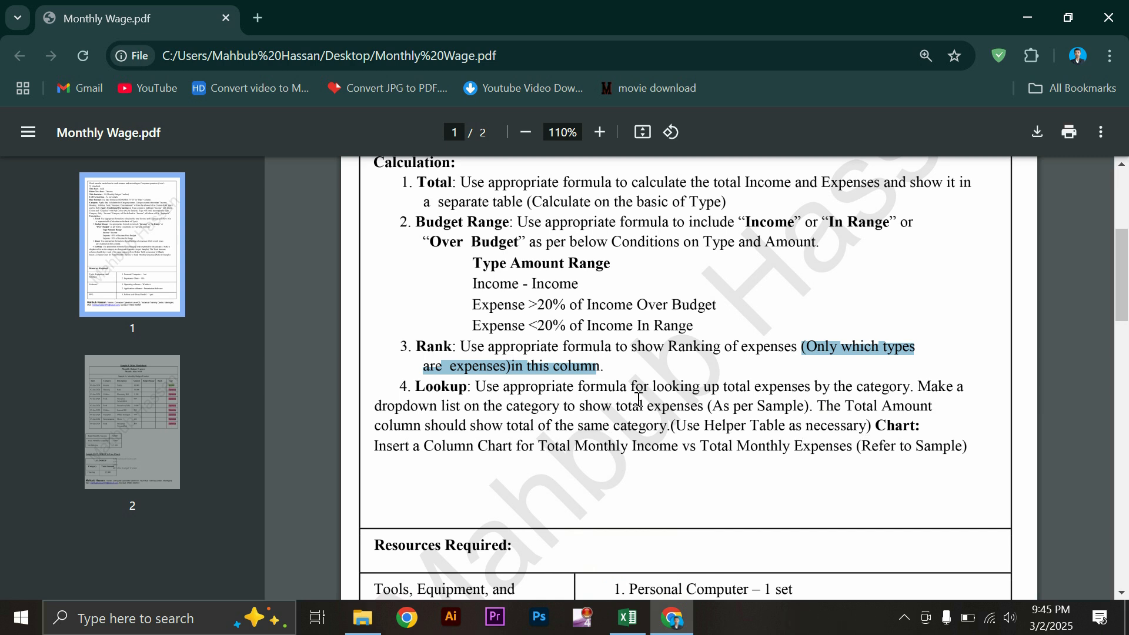
pyautogui.scroll(-15, 638, 399)
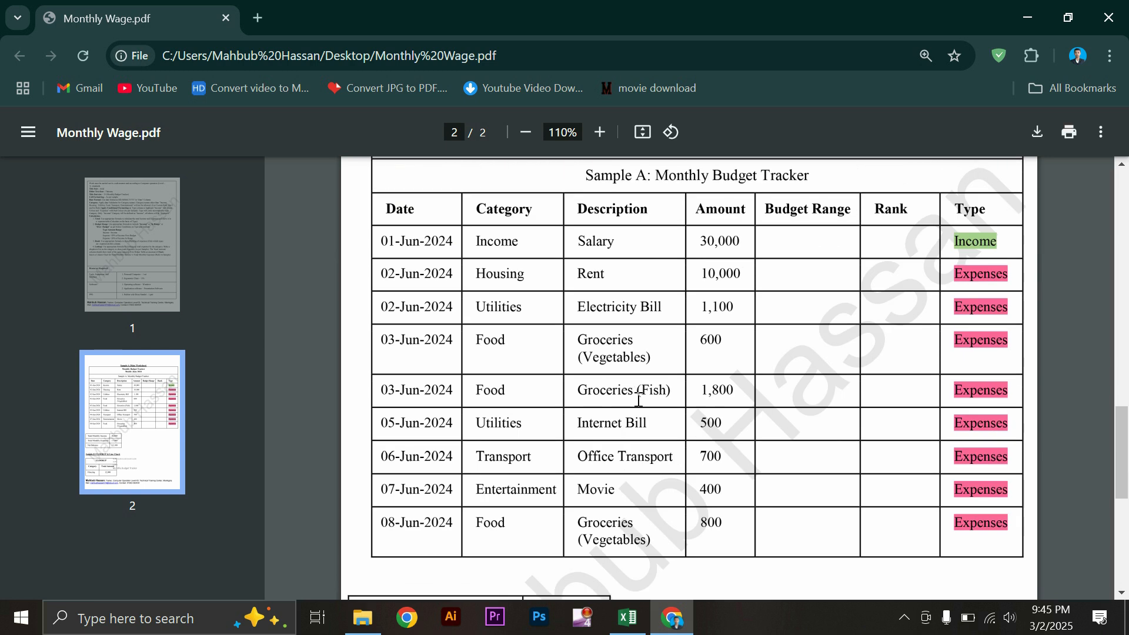
pyautogui.scroll(1, 639, 400)
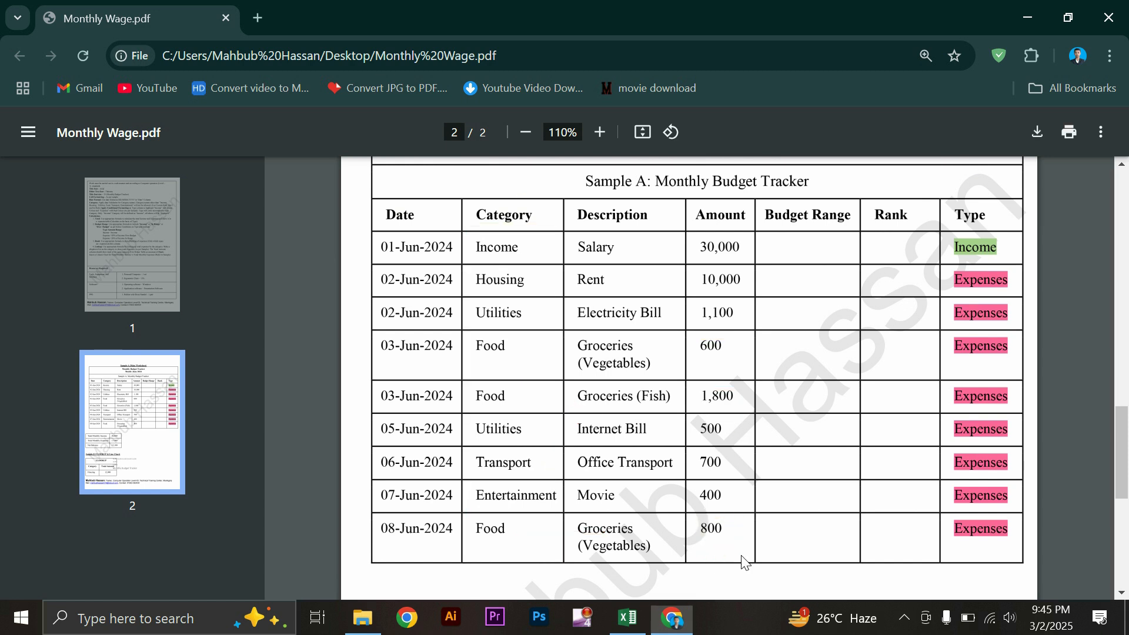
# Step: Back in Excel, merge and center G20:H20 and enter the heading "help for vlookup"
pyautogui.click(637, 620)
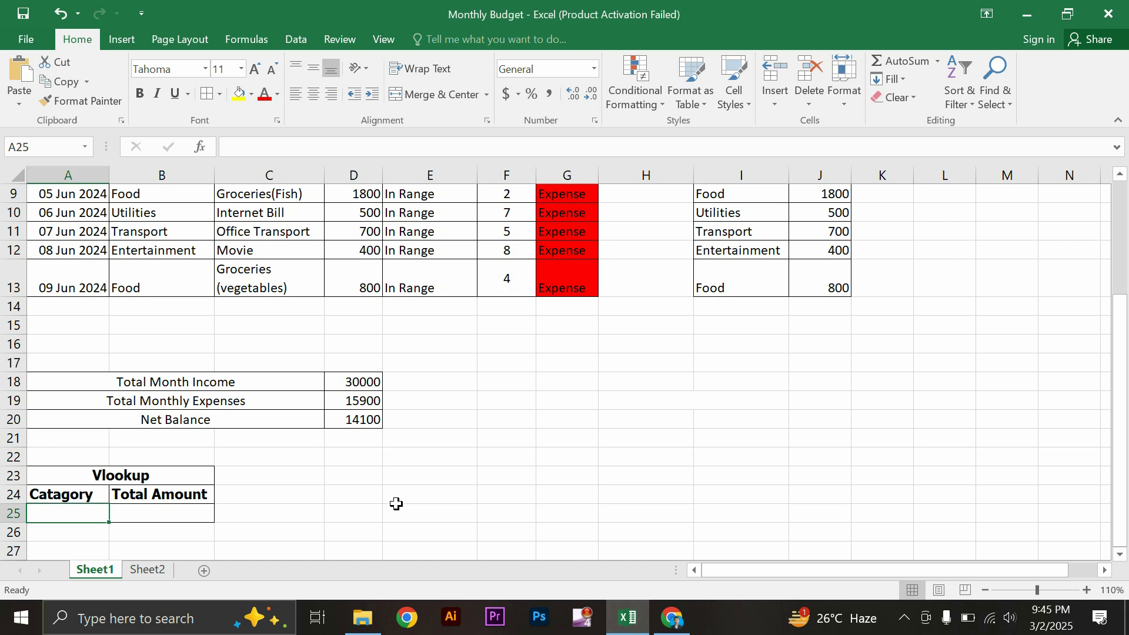
pyautogui.scroll(1, 395, 504)
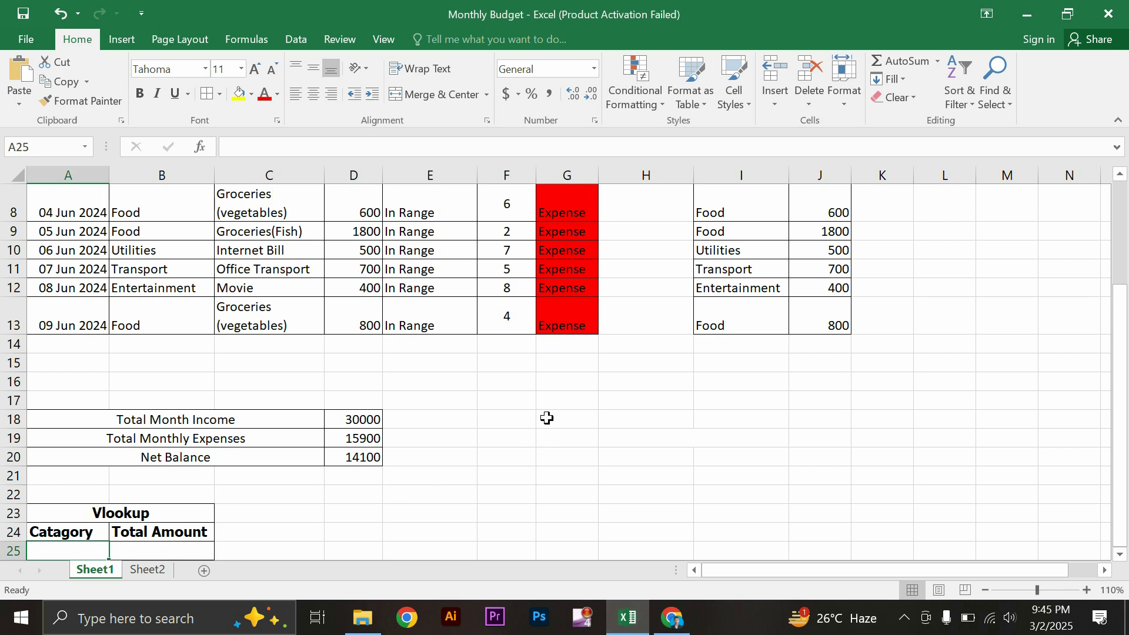
pyautogui.scroll(-1, 546, 440)
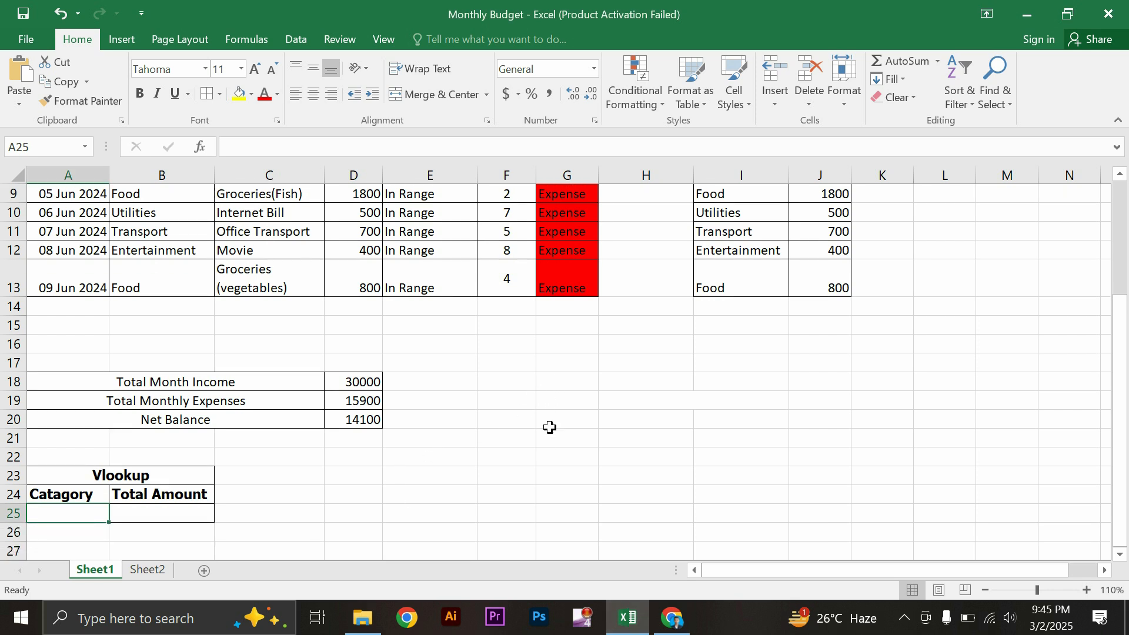
pyautogui.moveTo(550, 425); pyautogui.dragTo(620, 421)
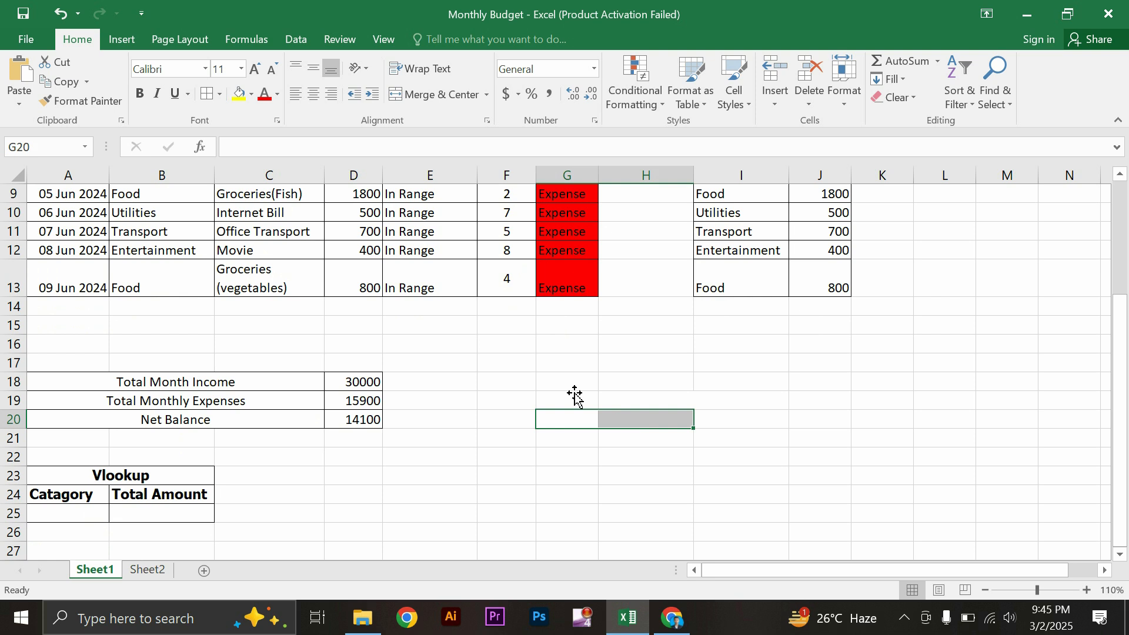
pyautogui.click(414, 91)
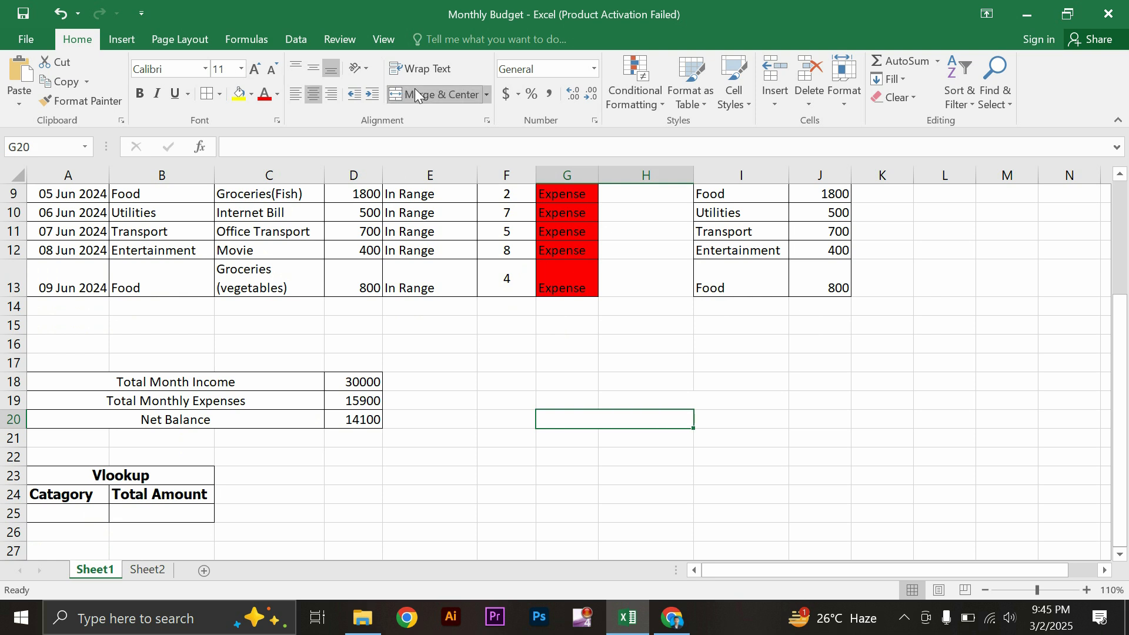
pyautogui.write('help')
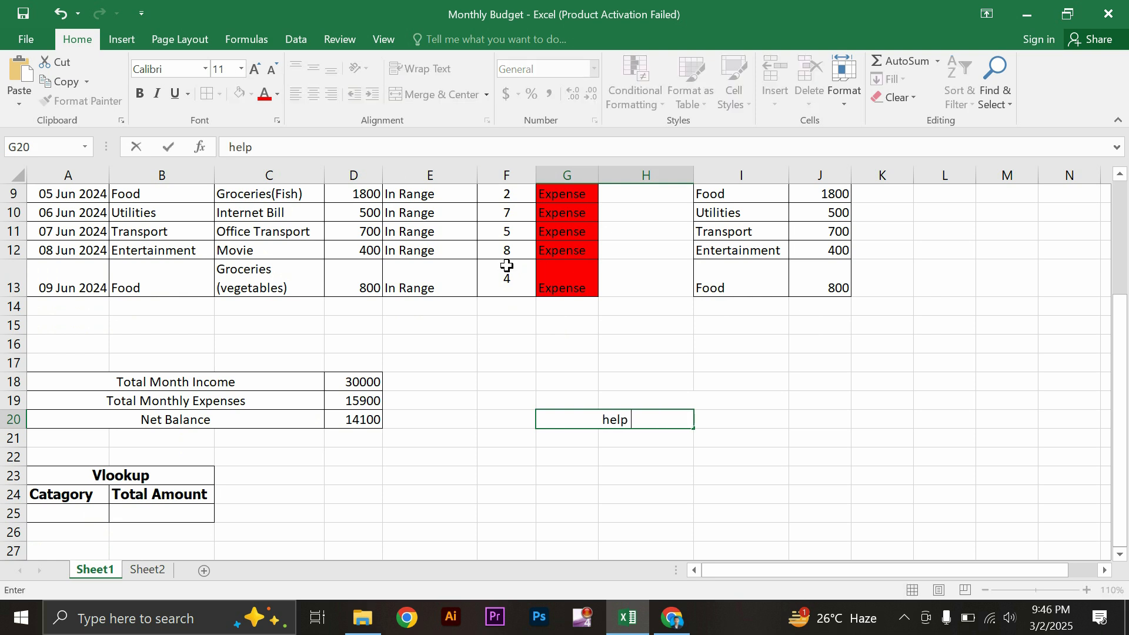
pyautogui.write(' for vlookup')
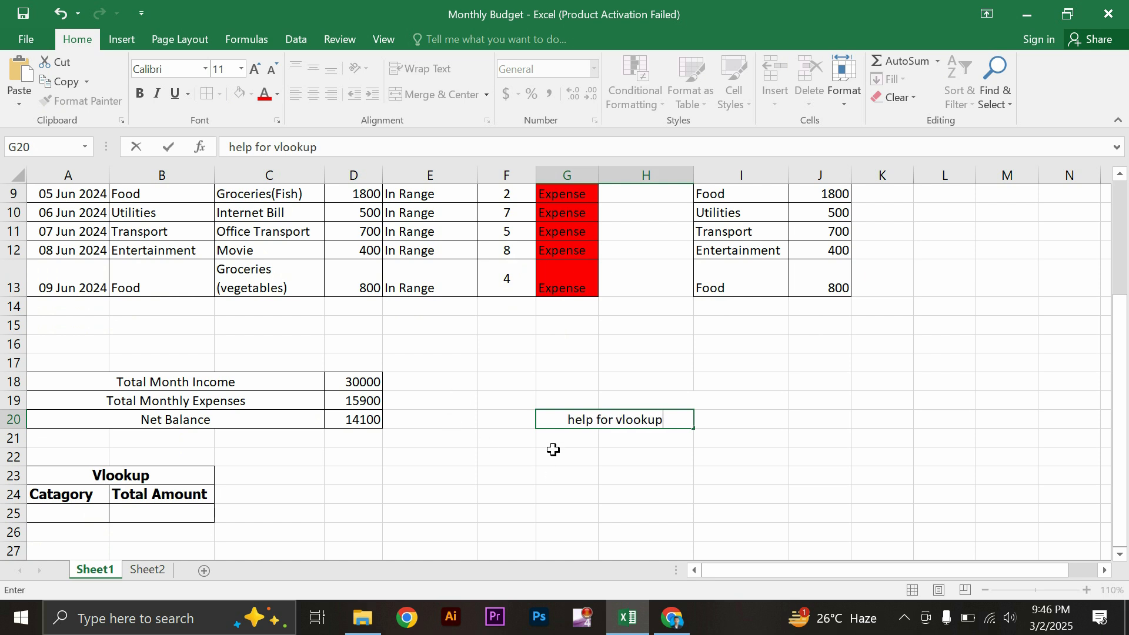
# Step: Copy the categories in B5:B13 to the cells starting at G21 and autofit the width of column G
pyautogui.scroll(3, 328, 361)
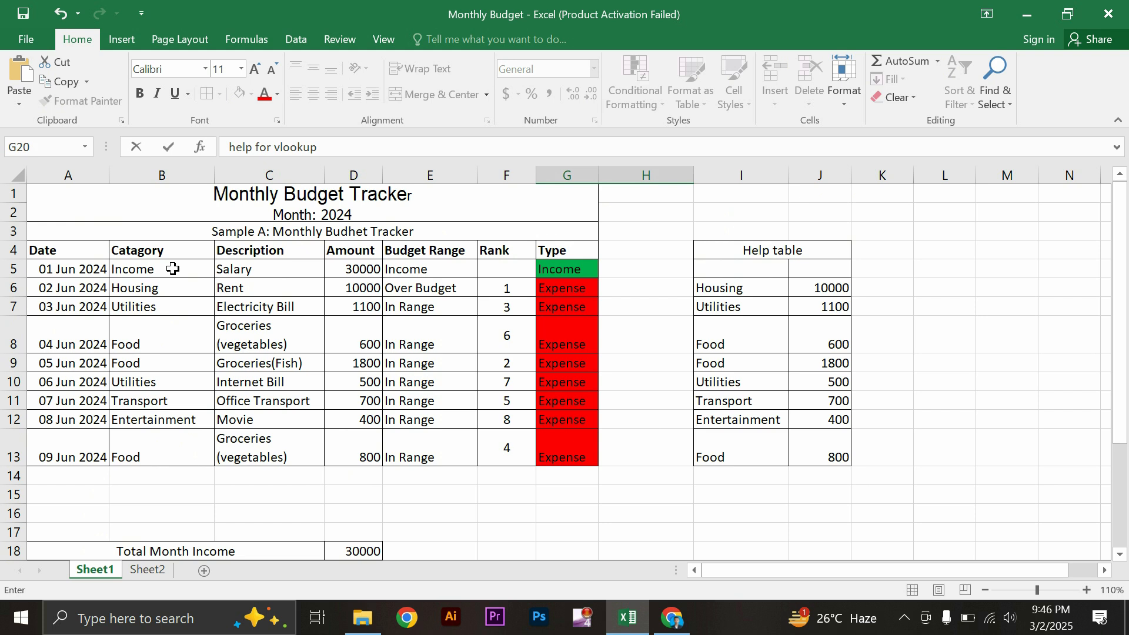
pyautogui.click(171, 269)
pyautogui.moveTo(166, 267); pyautogui.dragTo(168, 440)
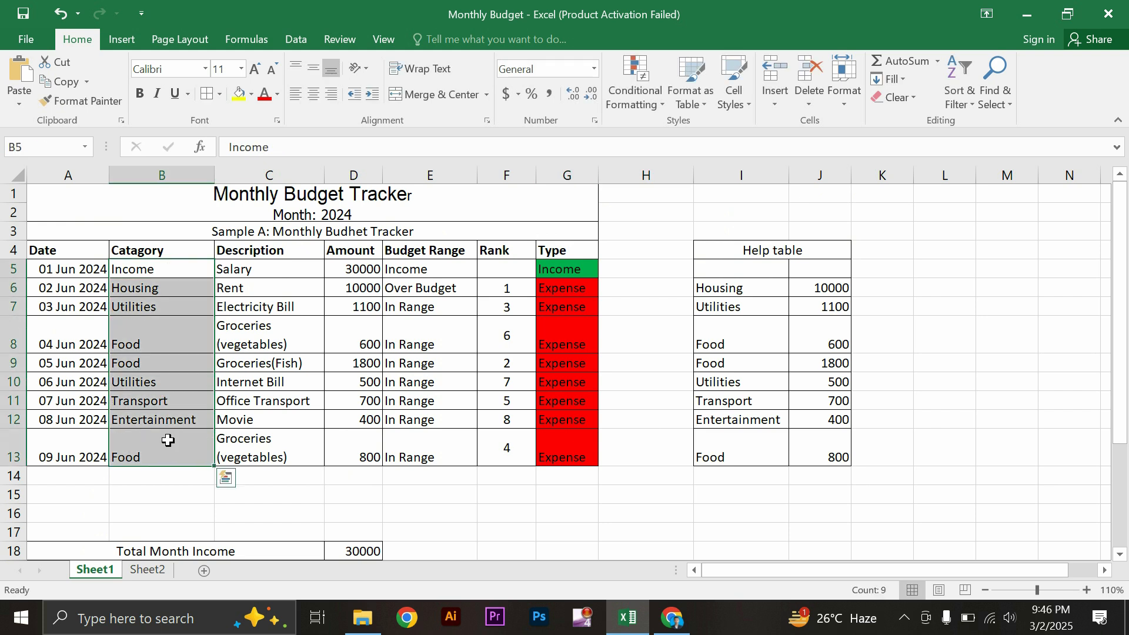
pyautogui.hotkey('ctrl', 'c')
pyautogui.scroll(-3, 433, 423)
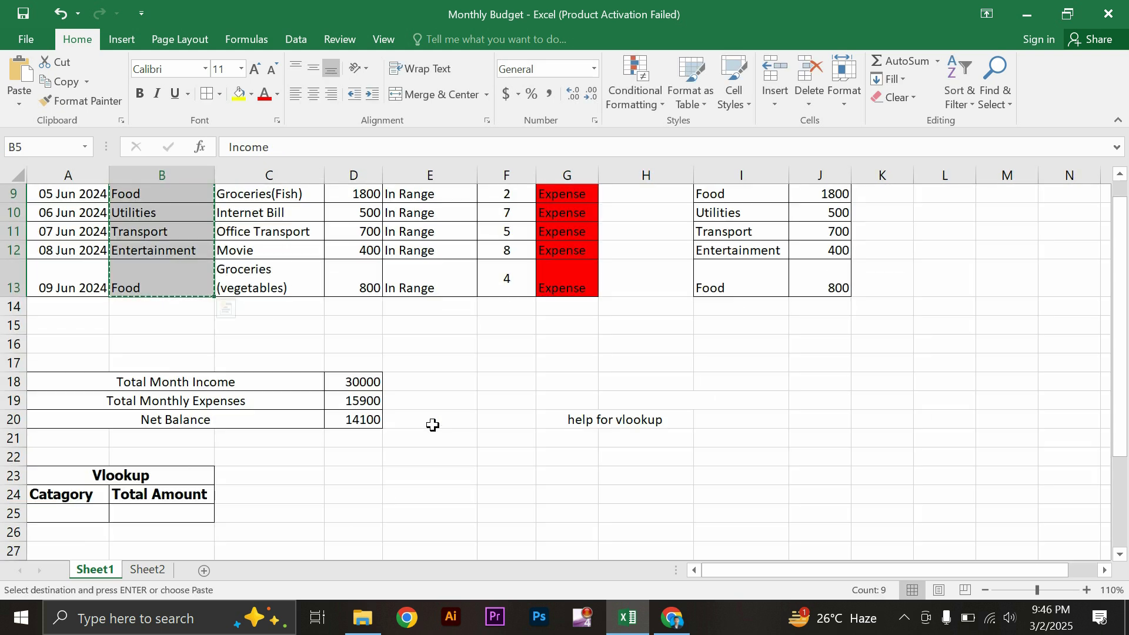
pyautogui.click(573, 446)
pyautogui.hotkey('ctrl', 'v')
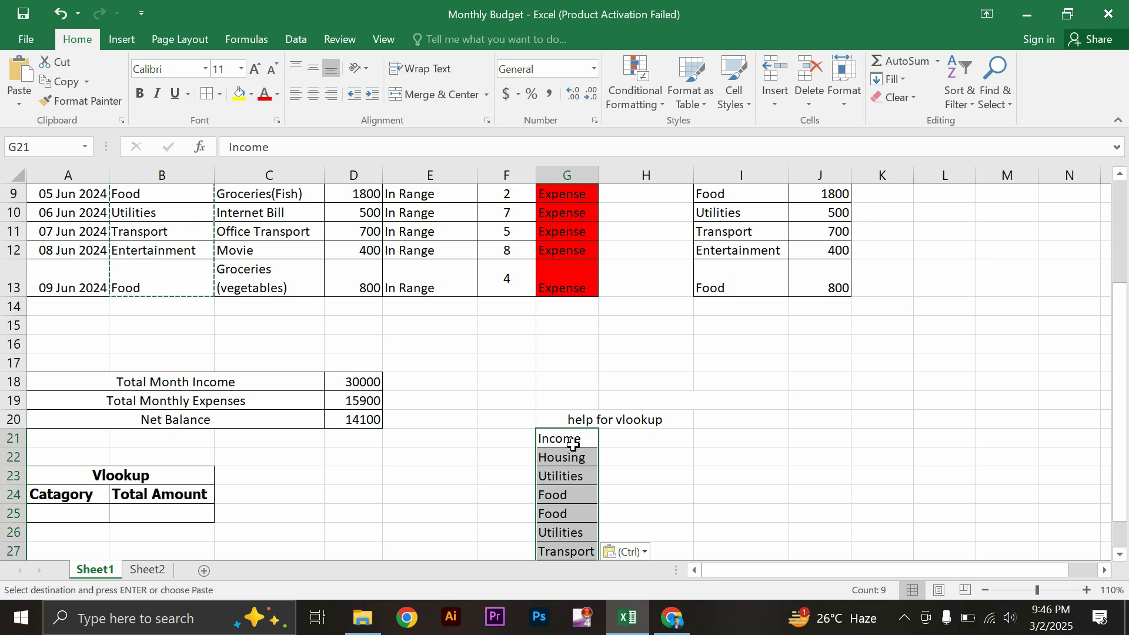
pyautogui.doubleClick(598, 175)
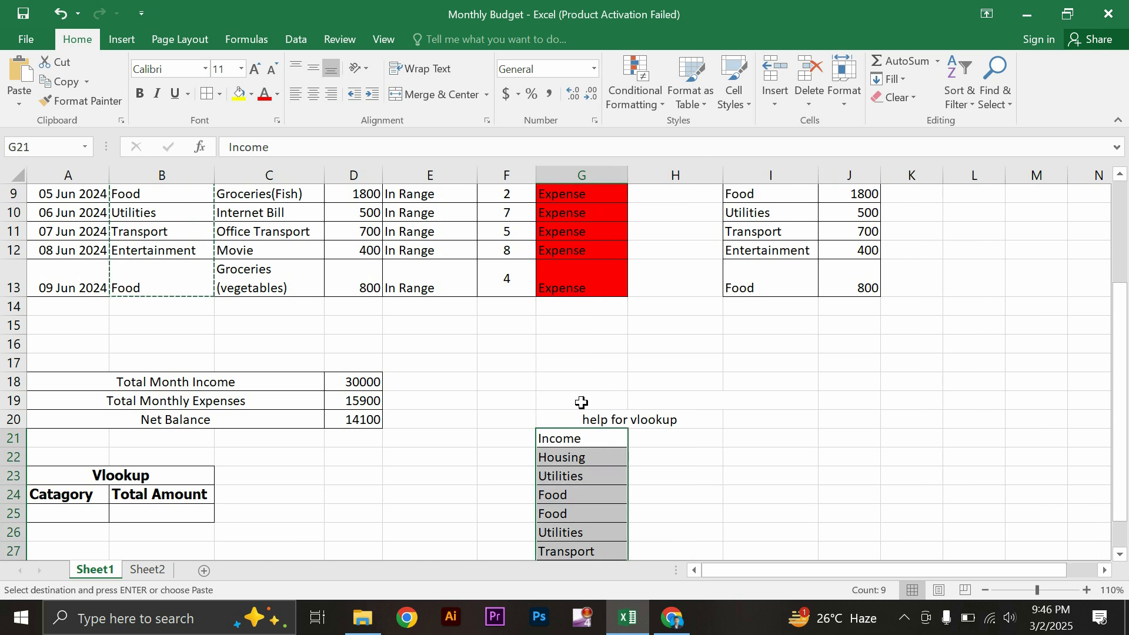
# Step: Remove the duplicate categories from the copied list in G21:G29, expanding the selection to include column H
pyautogui.scroll(-2, 581, 403)
pyautogui.scroll(-2, 581, 402)
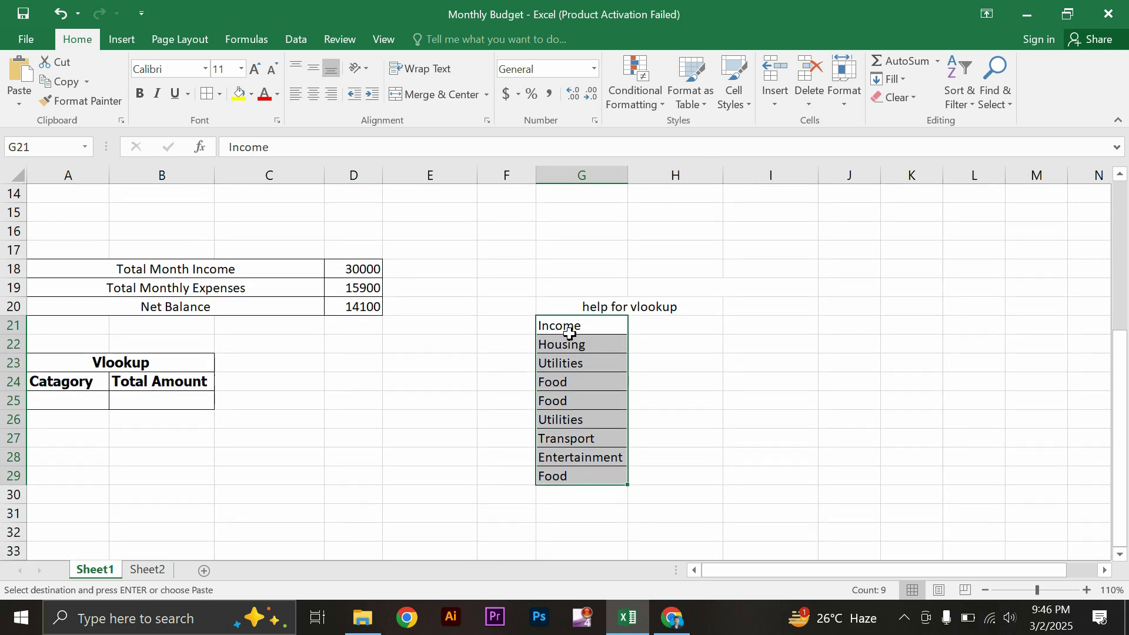
pyautogui.click(283, 40)
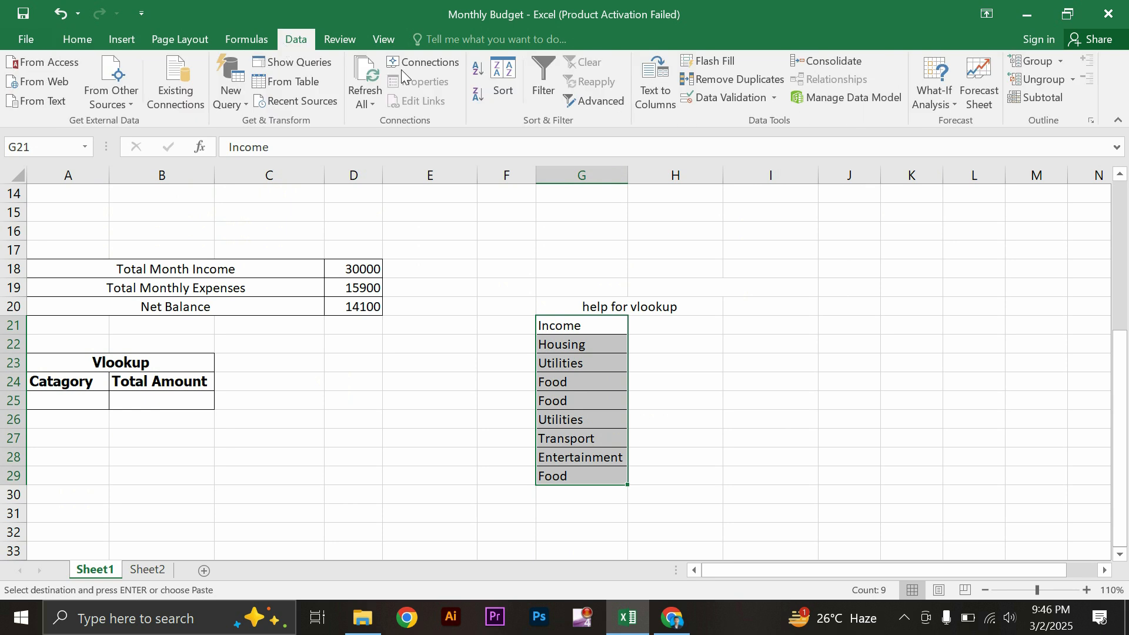
pyautogui.click(713, 79)
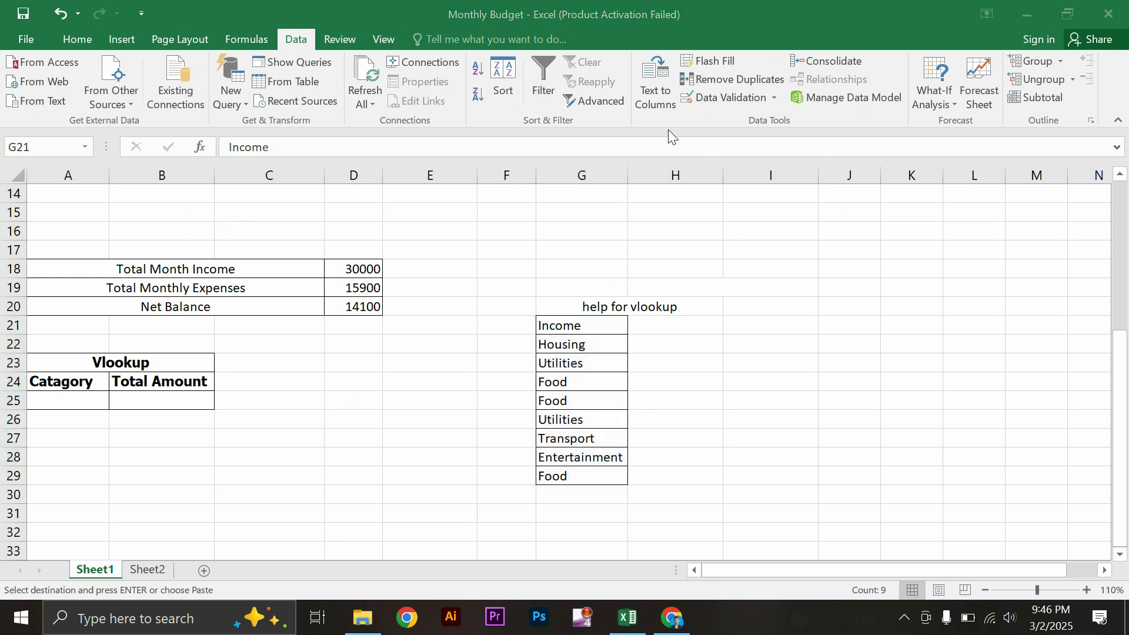
pyautogui.click(717, 75)
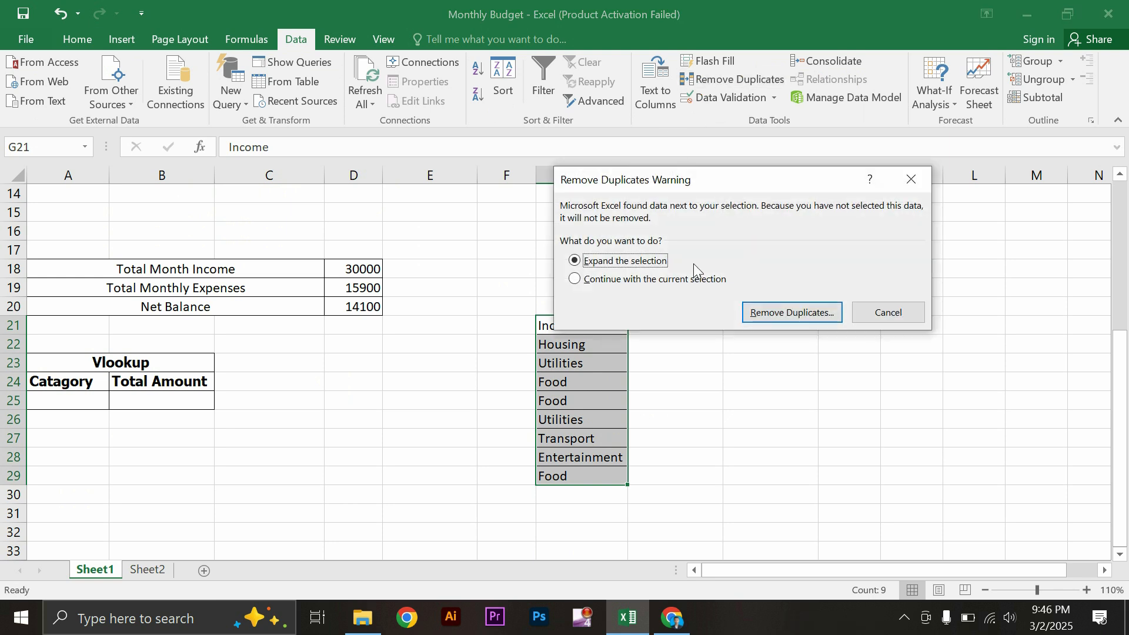
pyautogui.click(786, 311)
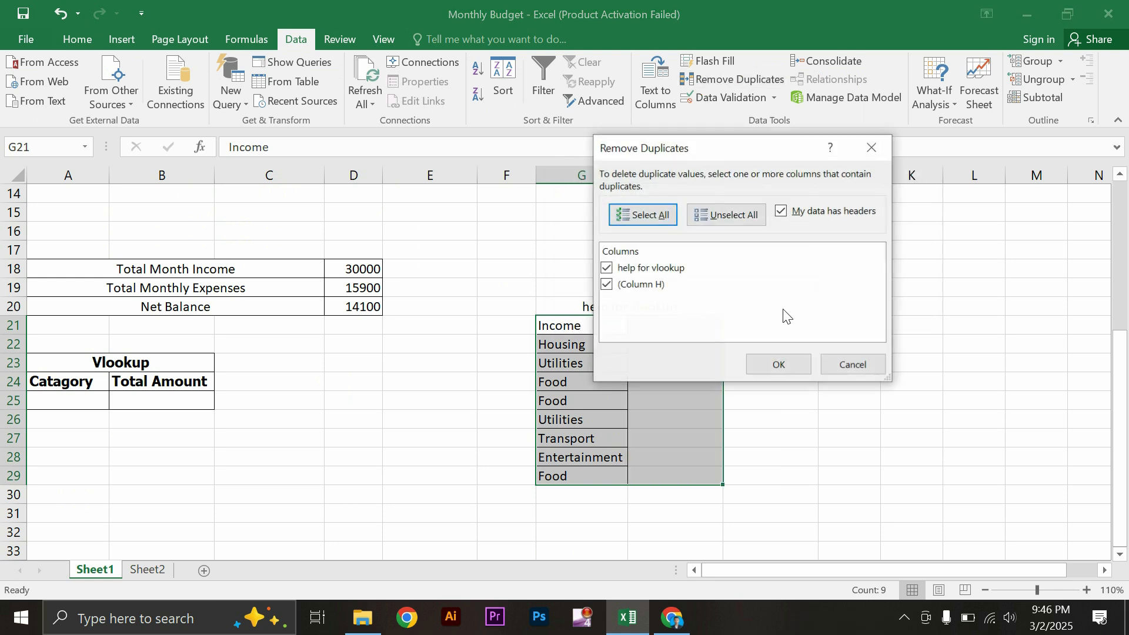
pyautogui.click(785, 364)
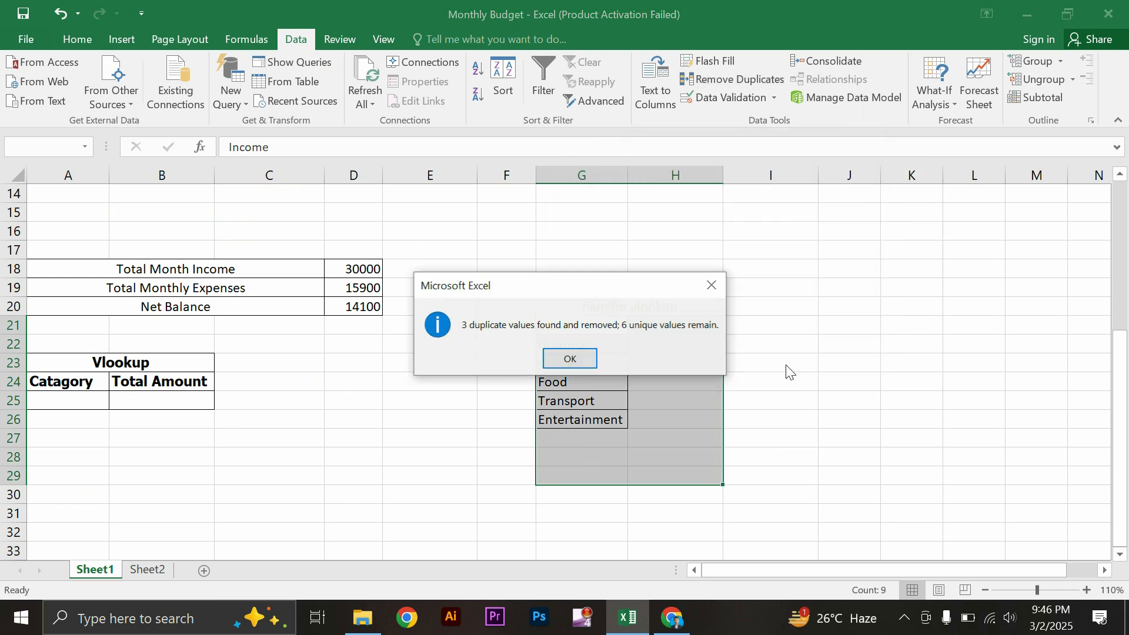
pyautogui.click(568, 358)
pyautogui.click(581, 368)
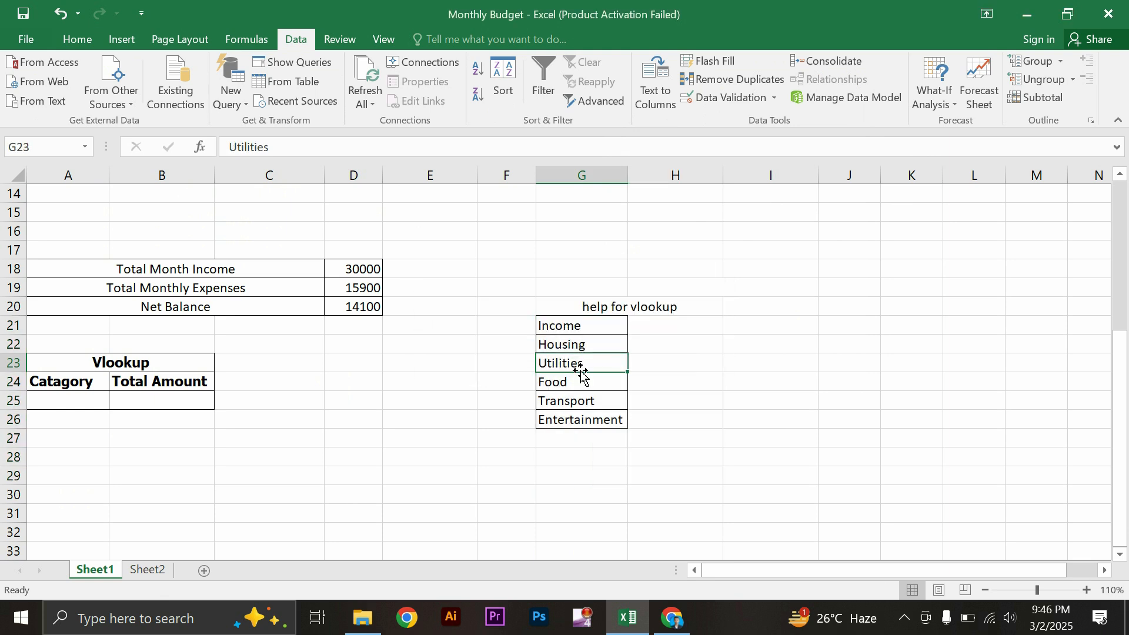
pyautogui.click(582, 384)
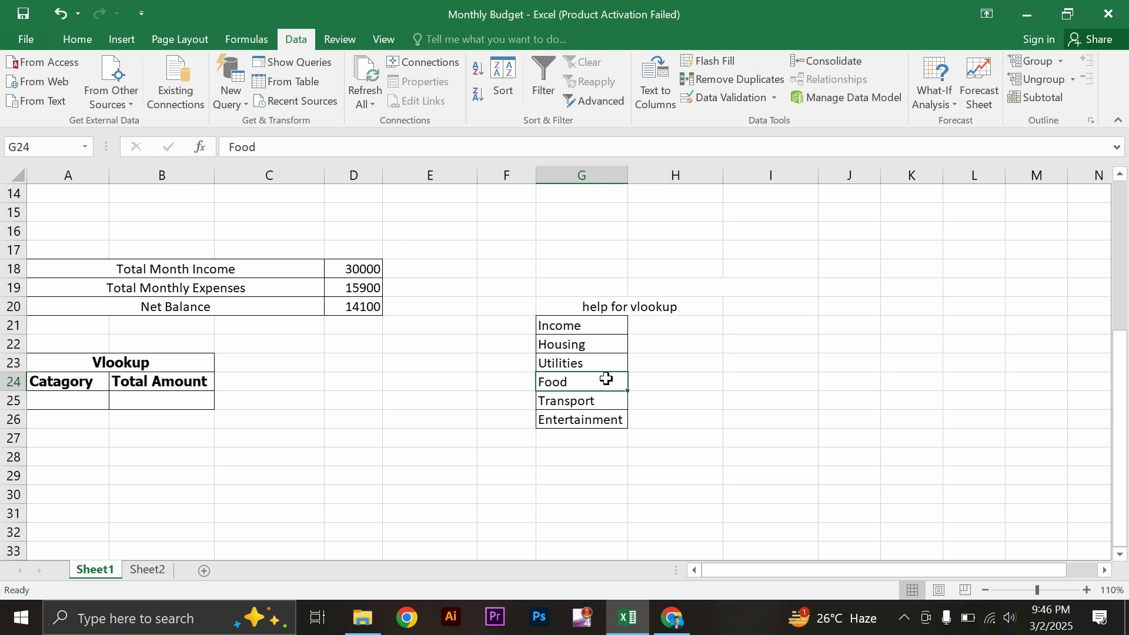
pyautogui.scroll(1, 606, 379)
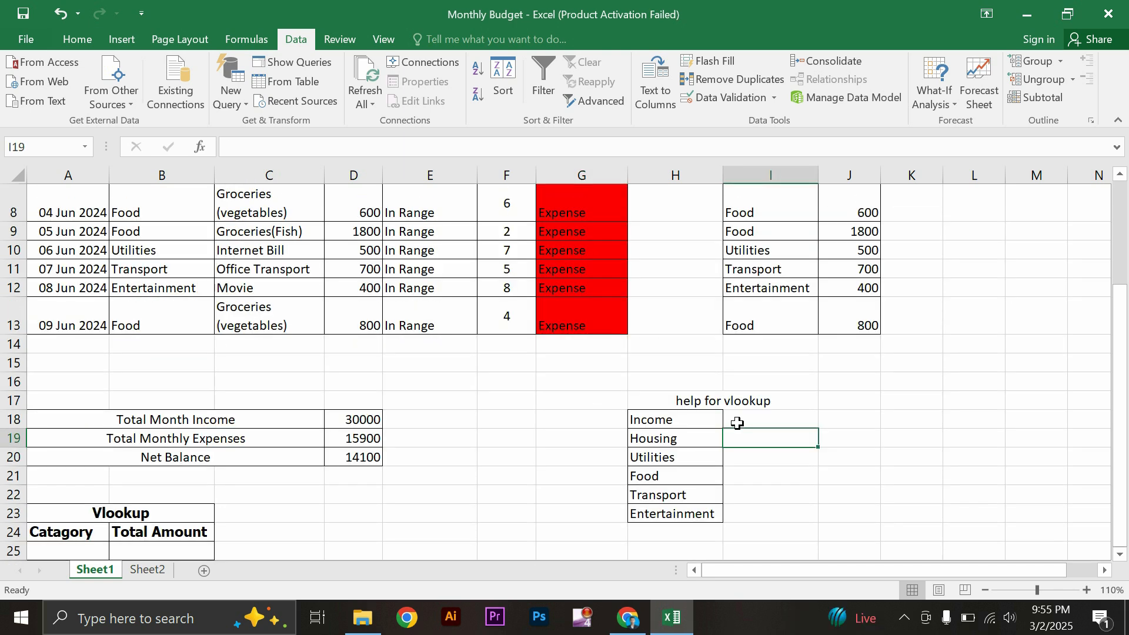
pyautogui.click(668, 418)
pyautogui.click(743, 419)
pyautogui.click(702, 419)
pyautogui.click(735, 423)
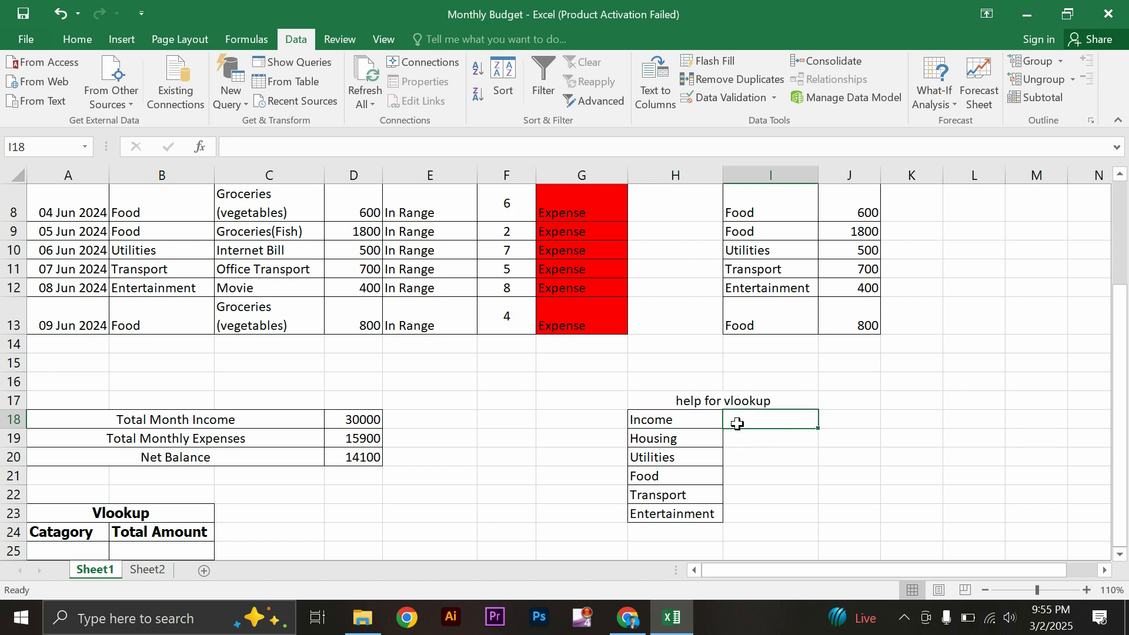
pyautogui.click(674, 474)
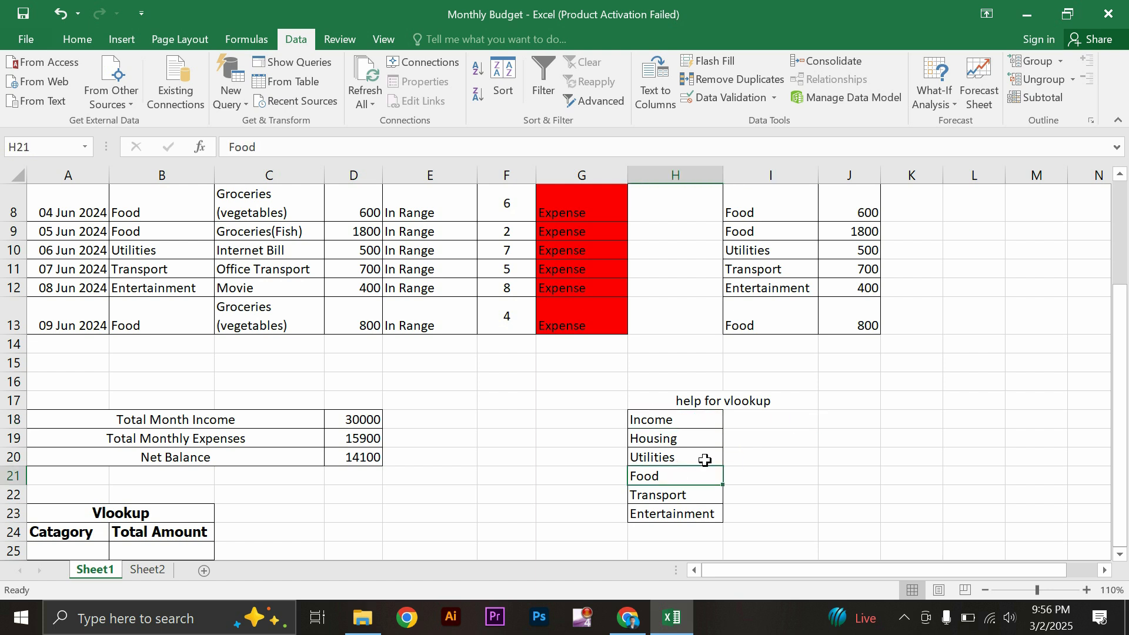
# Step: Begin a SUMIF formula in I18, beside the Income category of the "help for vlookup" table
pyautogui.click(745, 417)
pyautogui.click(376, 150)
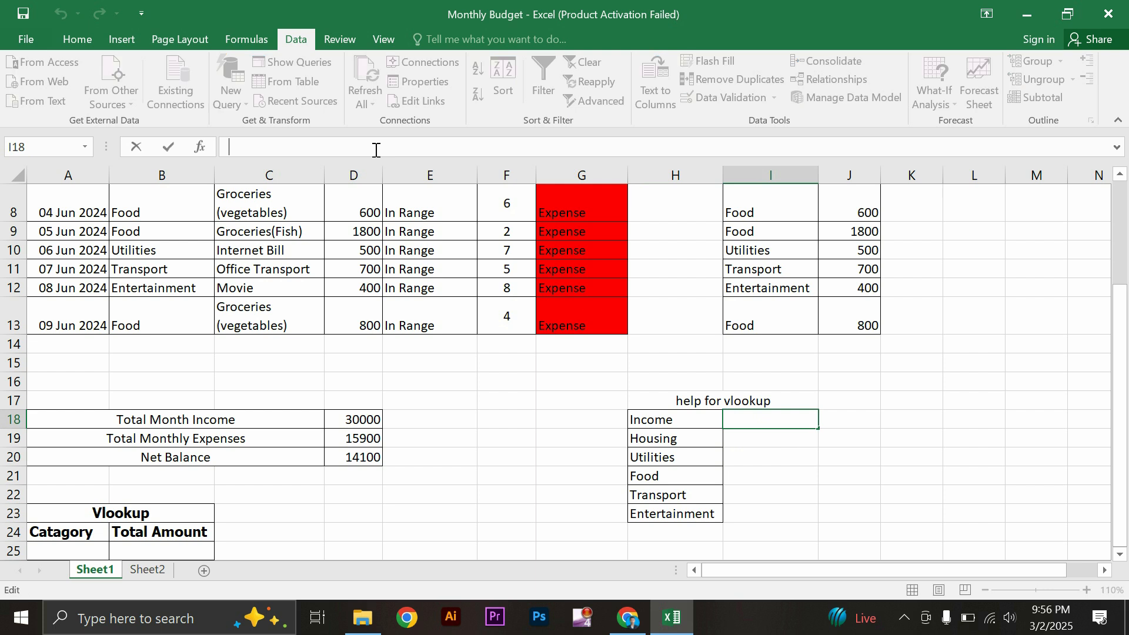
pyautogui.write('=s')
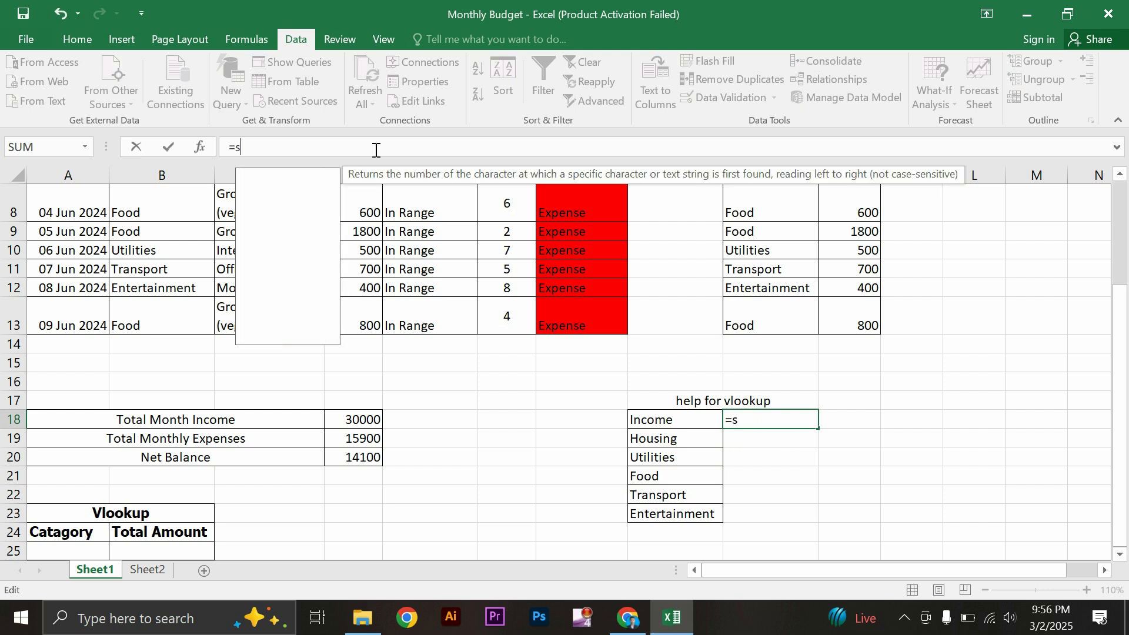
pyautogui.write('umif(')
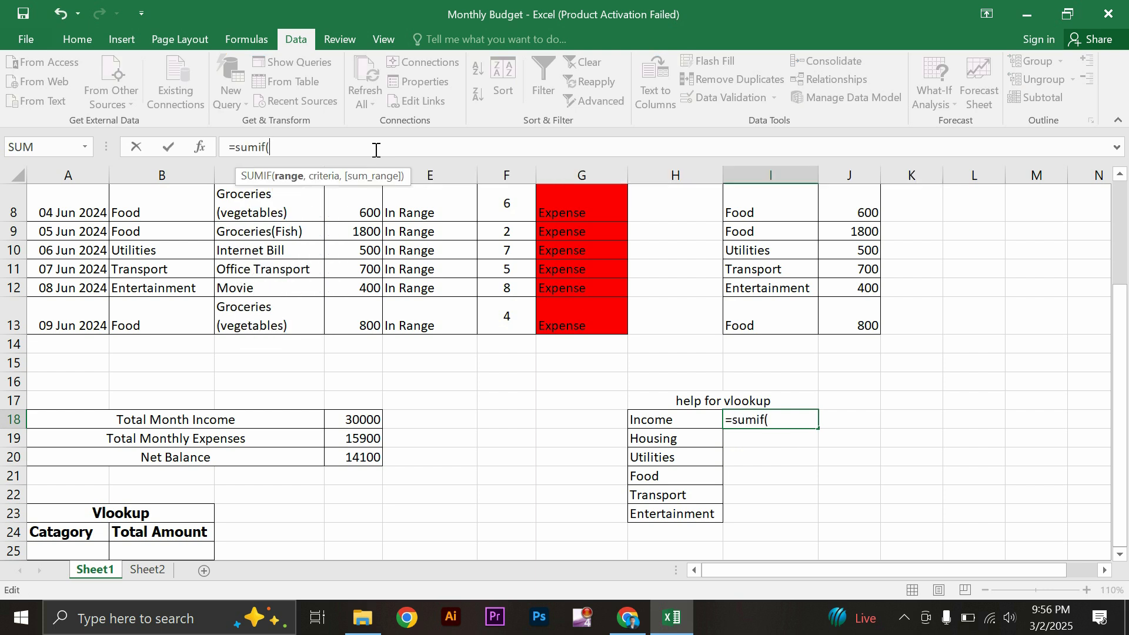
pyautogui.scroll(2, 270, 292)
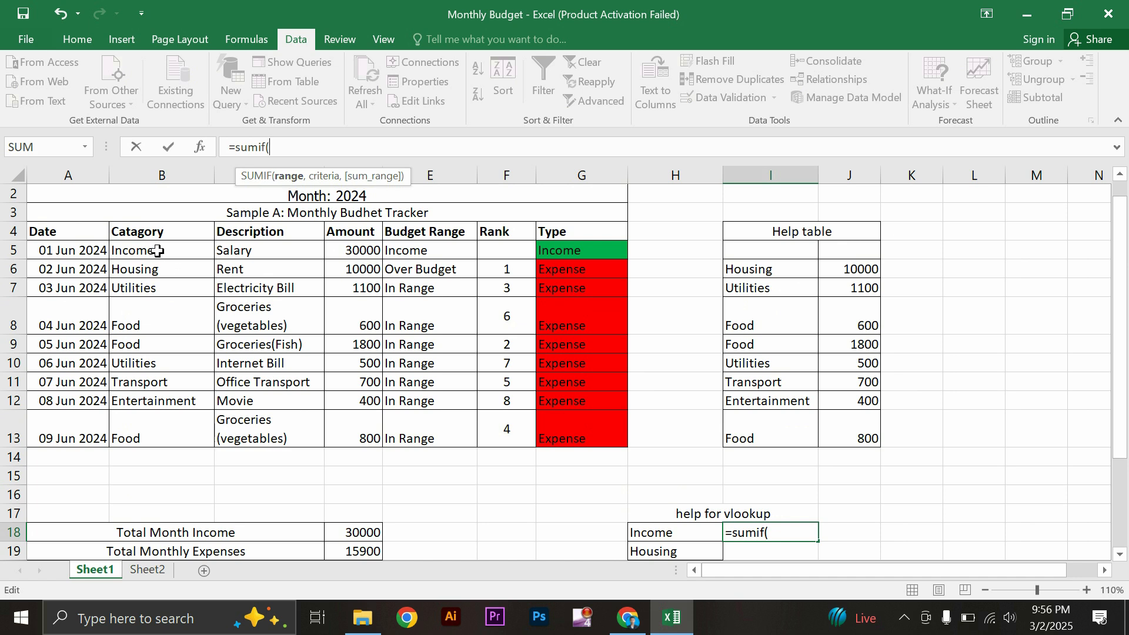
pyautogui.moveTo(152, 250); pyautogui.dragTo(165, 425)
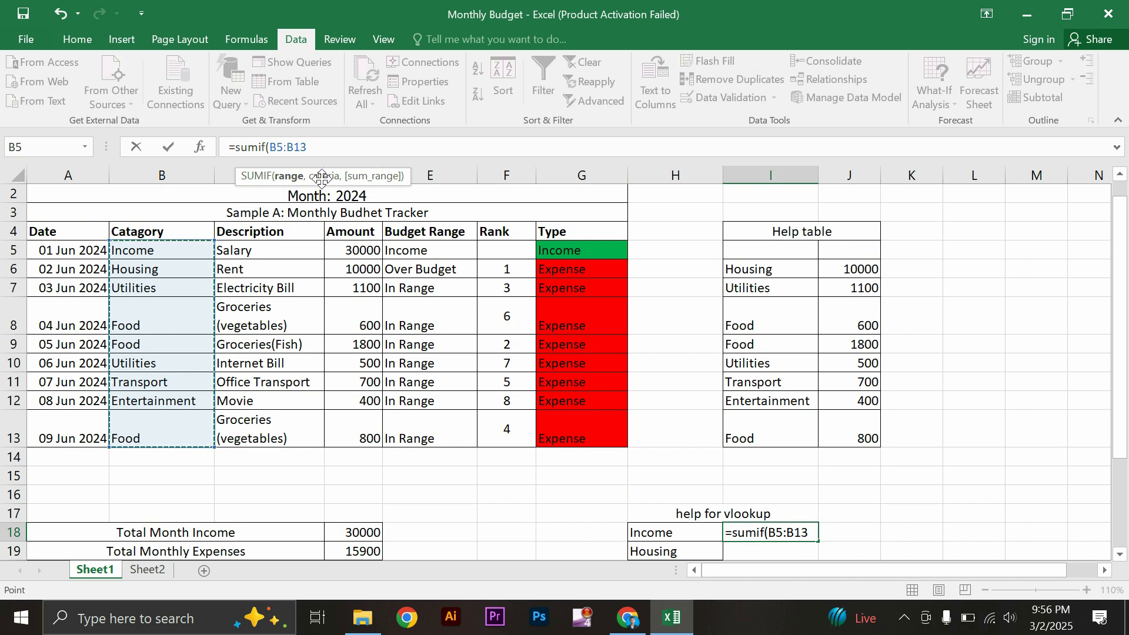
pyautogui.click(661, 527)
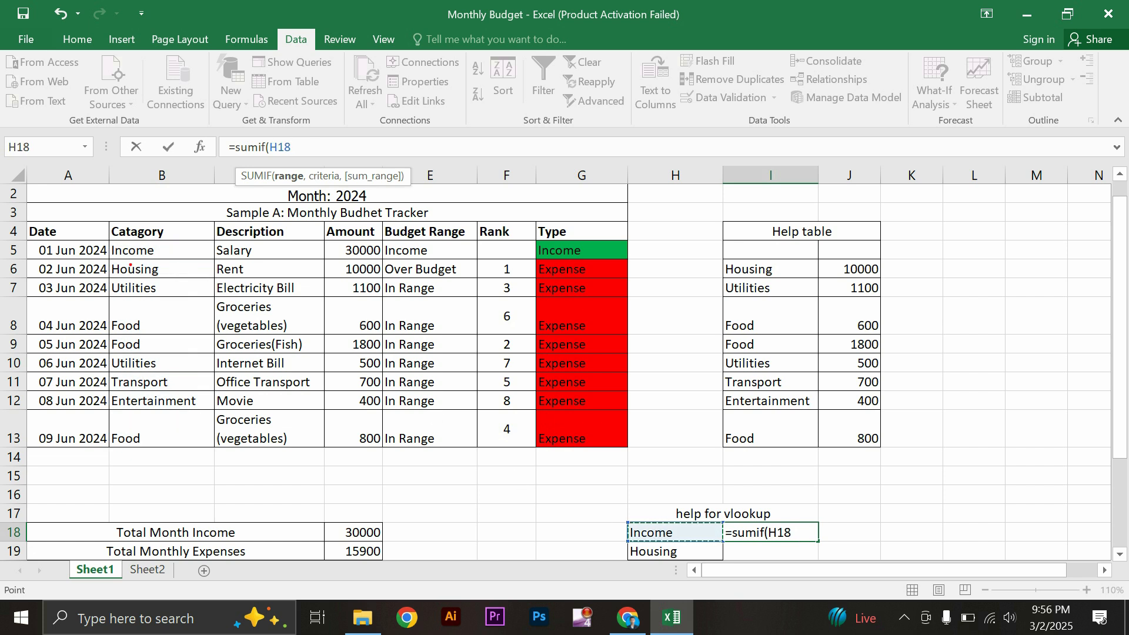
pyautogui.moveTo(113, 244); pyautogui.dragTo(202, 438)
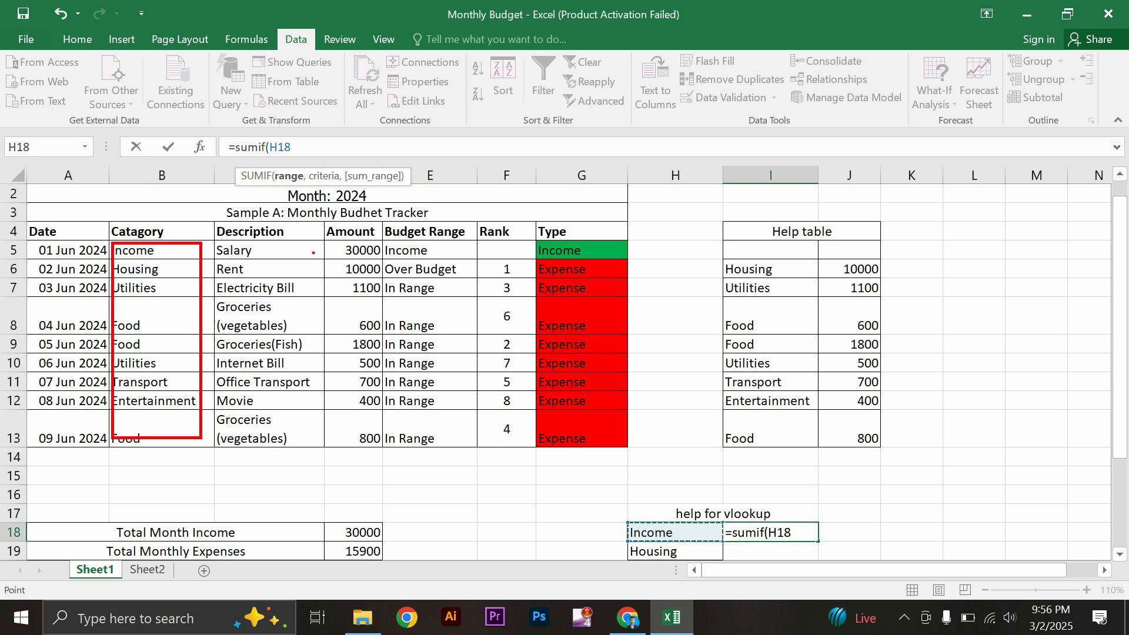
pyautogui.moveTo(325, 241)
pyautogui.mouseDown()
pyautogui.moveTo(376, 327)
pyautogui.moveTo(390, 459)
pyautogui.mouseUp()
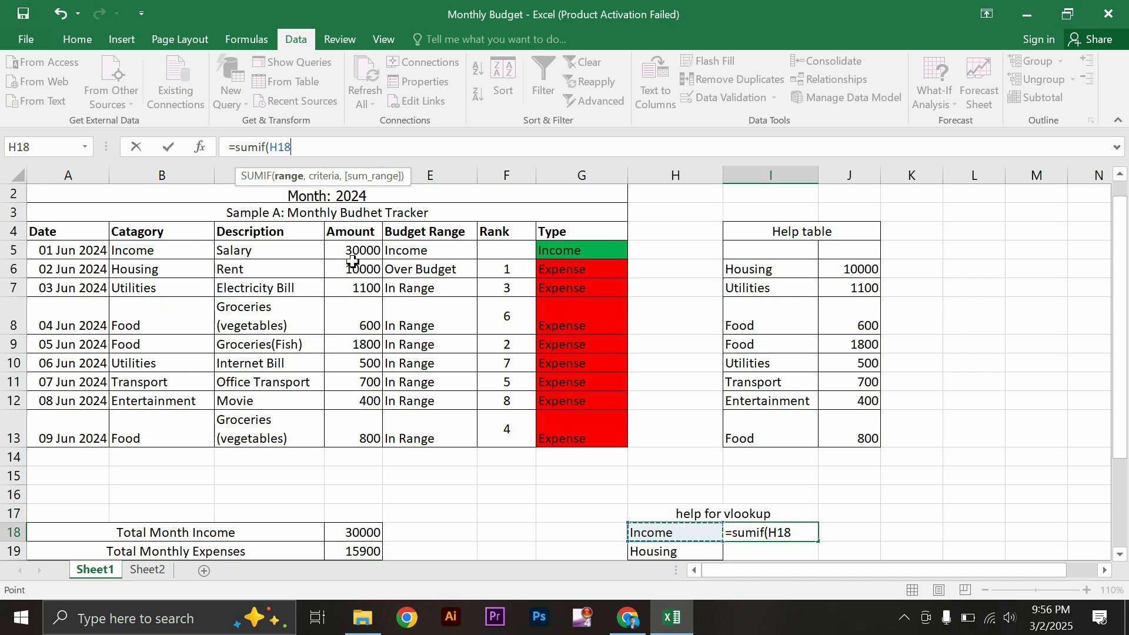
pyautogui.press('BackSpace')
pyautogui.press('BackSpace')
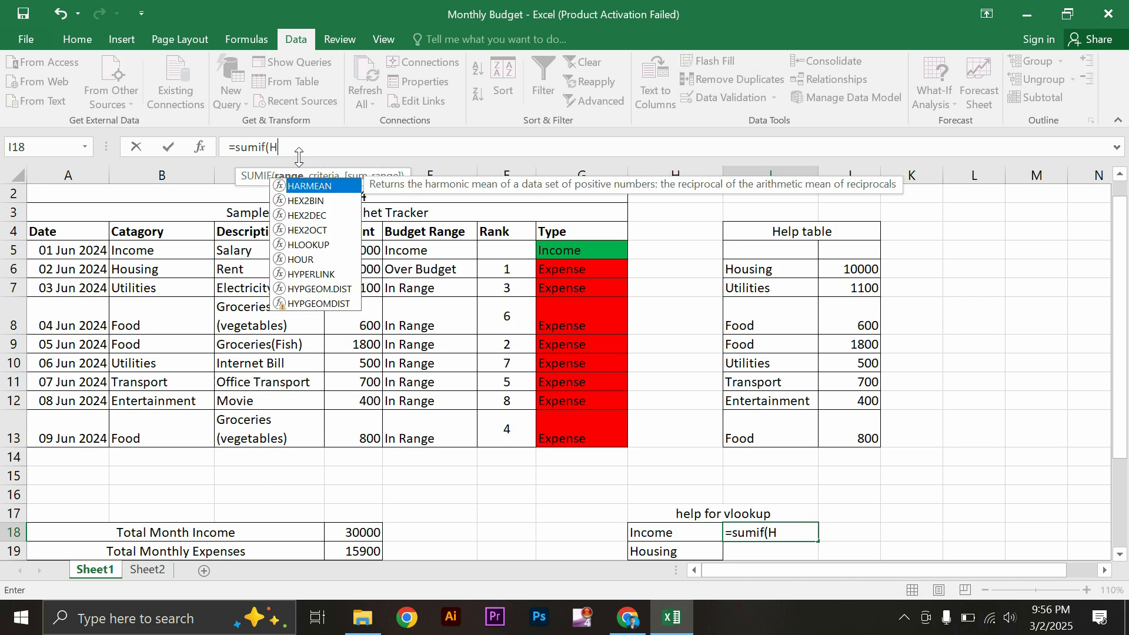
pyautogui.press('BackSpace')
# Step: Complete the I18 SUMIF with range $B$5:$B$13, criteria H18 and sum range $D$5:$D$13
pyautogui.moveTo(140, 255); pyautogui.dragTo(156, 423)
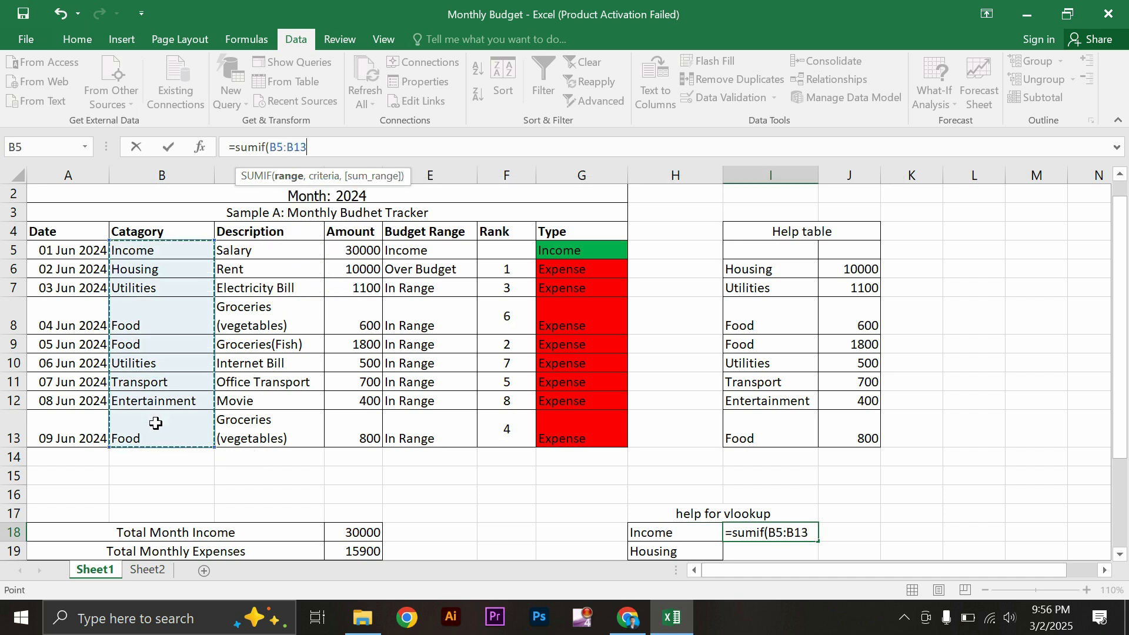
pyautogui.press('F4')
pyautogui.write(',')
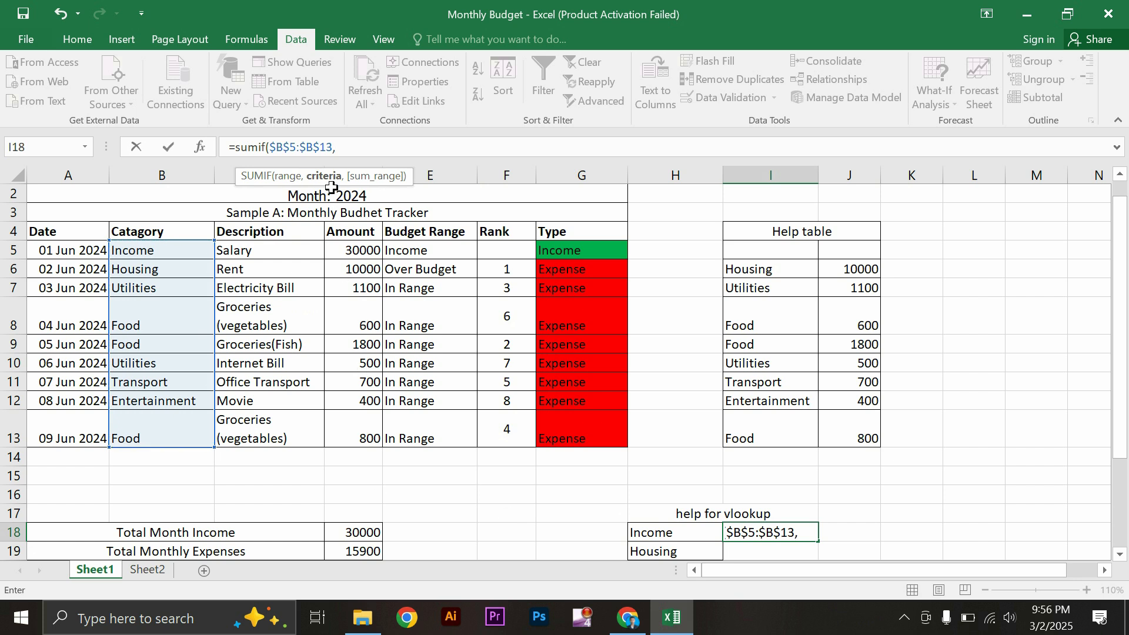
pyautogui.click(655, 533)
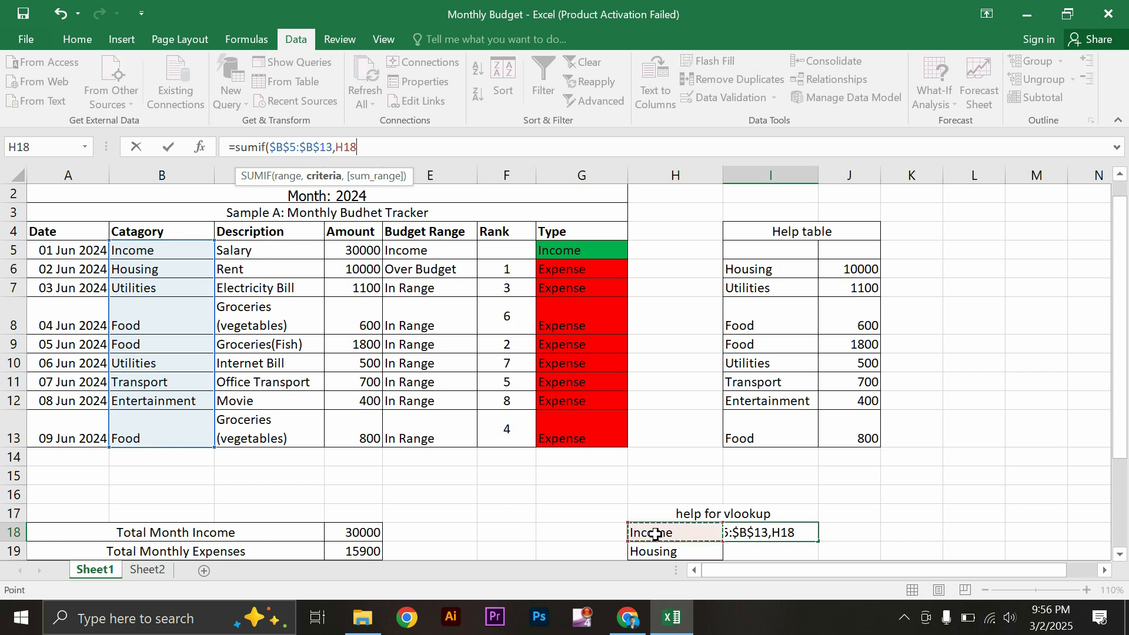
pyautogui.write(',')
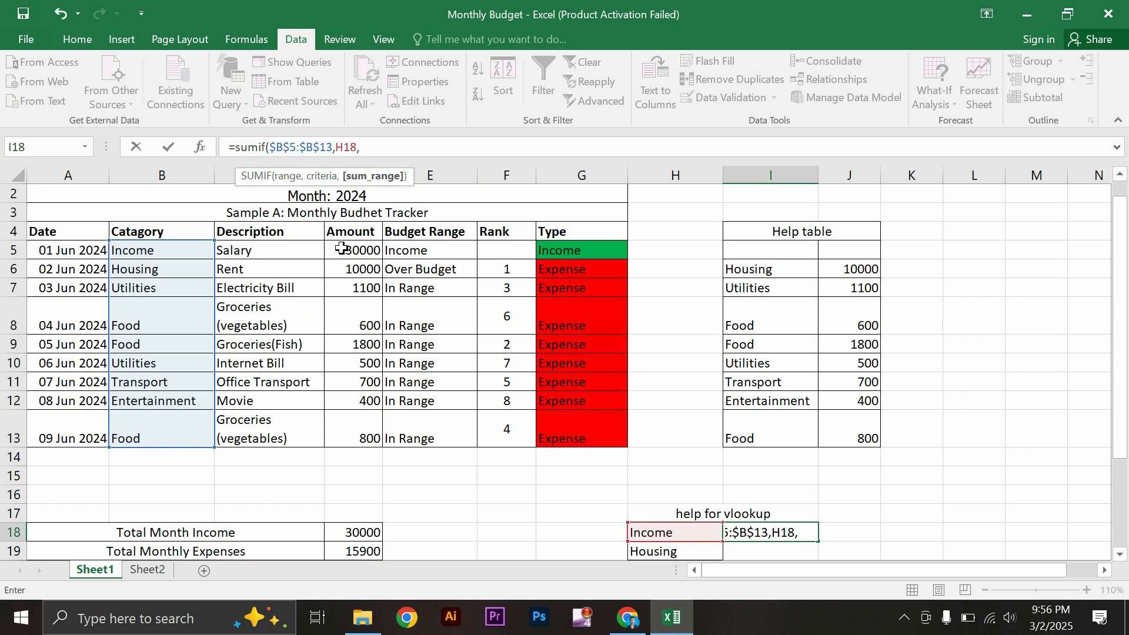
pyautogui.moveTo(339, 249); pyautogui.dragTo(368, 431)
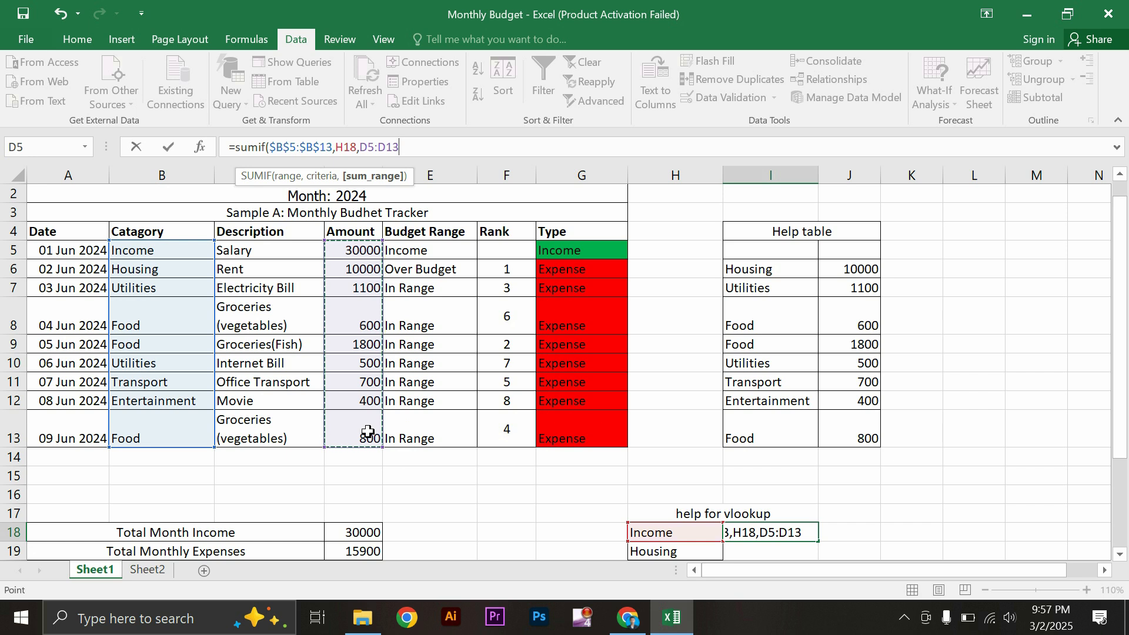
pyautogui.press('F4')
pyautogui.write(')')
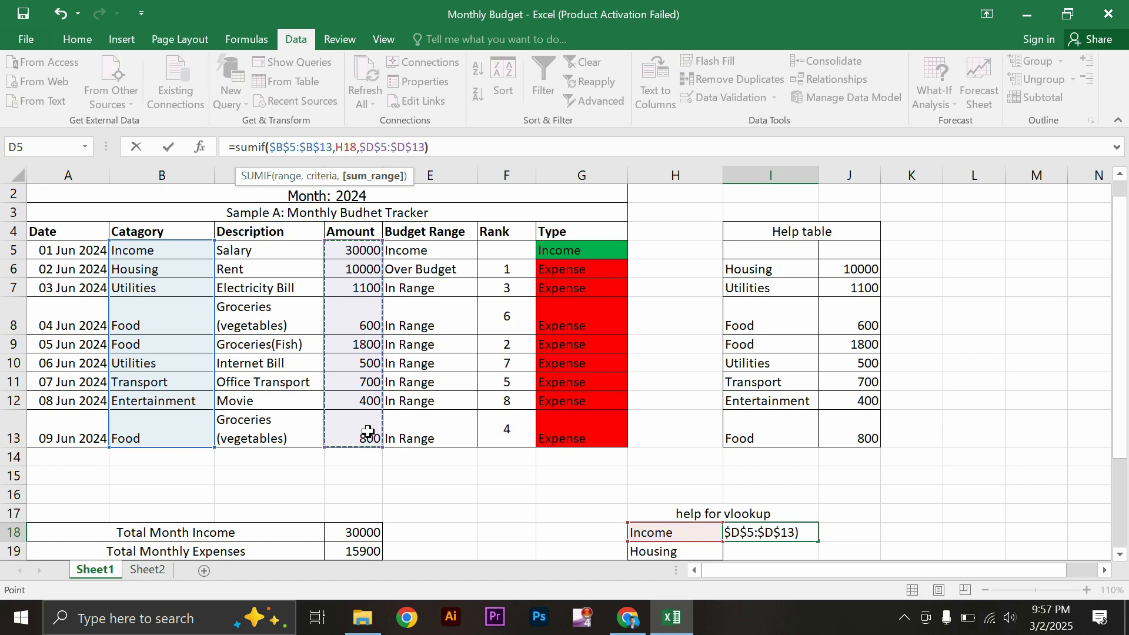
pyautogui.press('Return')
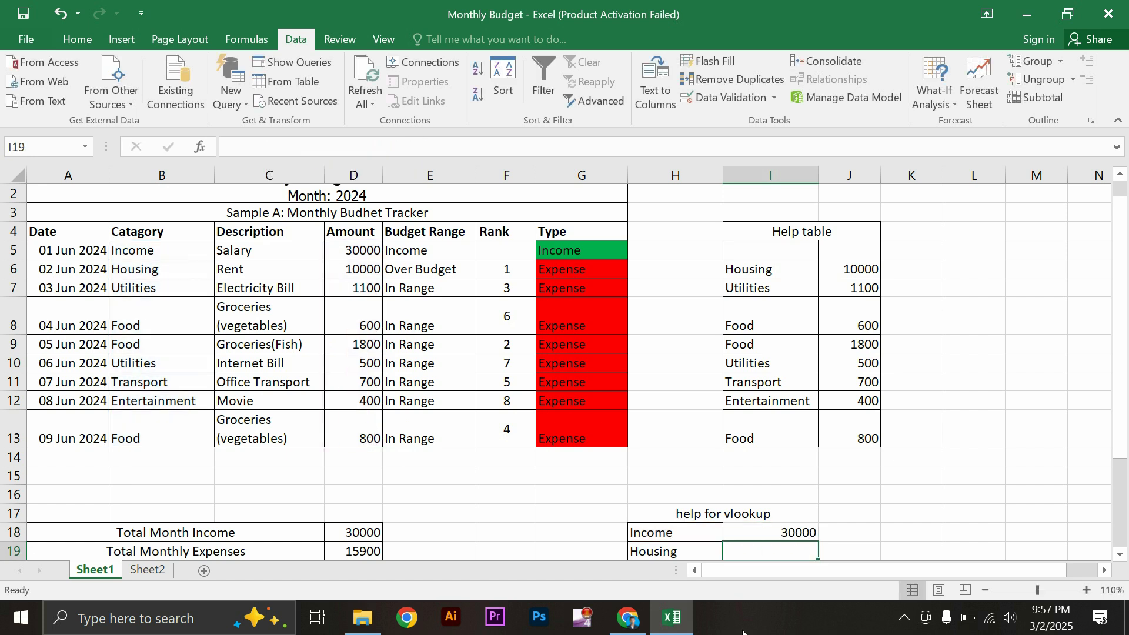
# Step: Check the Income row and the formula in I18, and fill the SUMIF formula down through I23
pyautogui.scroll(-1, 587, 459)
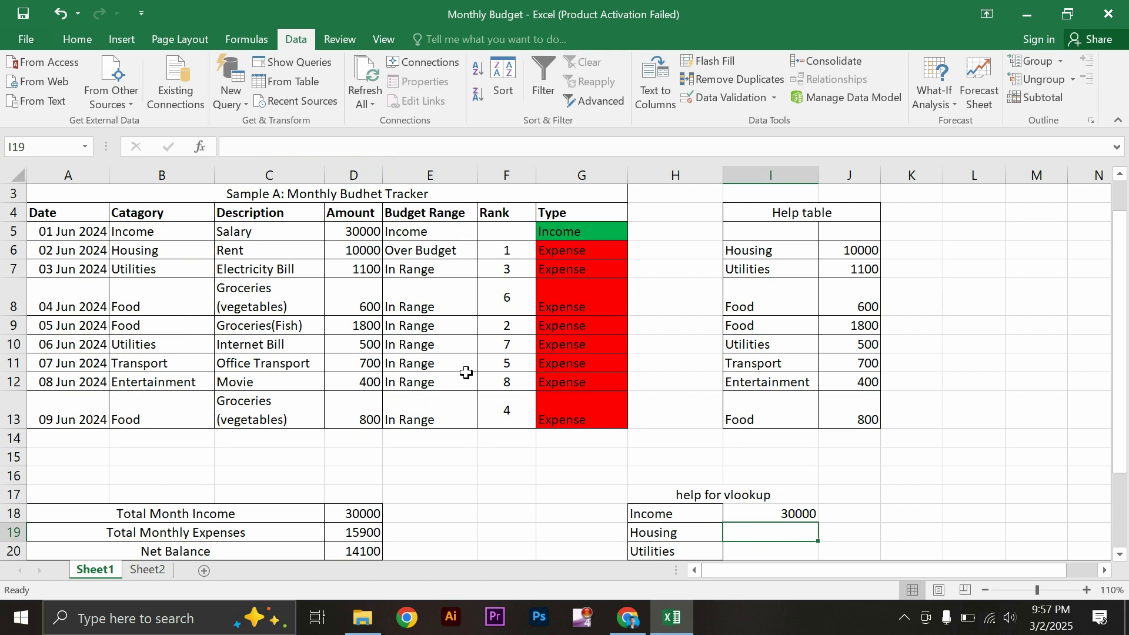
pyautogui.click(184, 235)
pyautogui.click(358, 230)
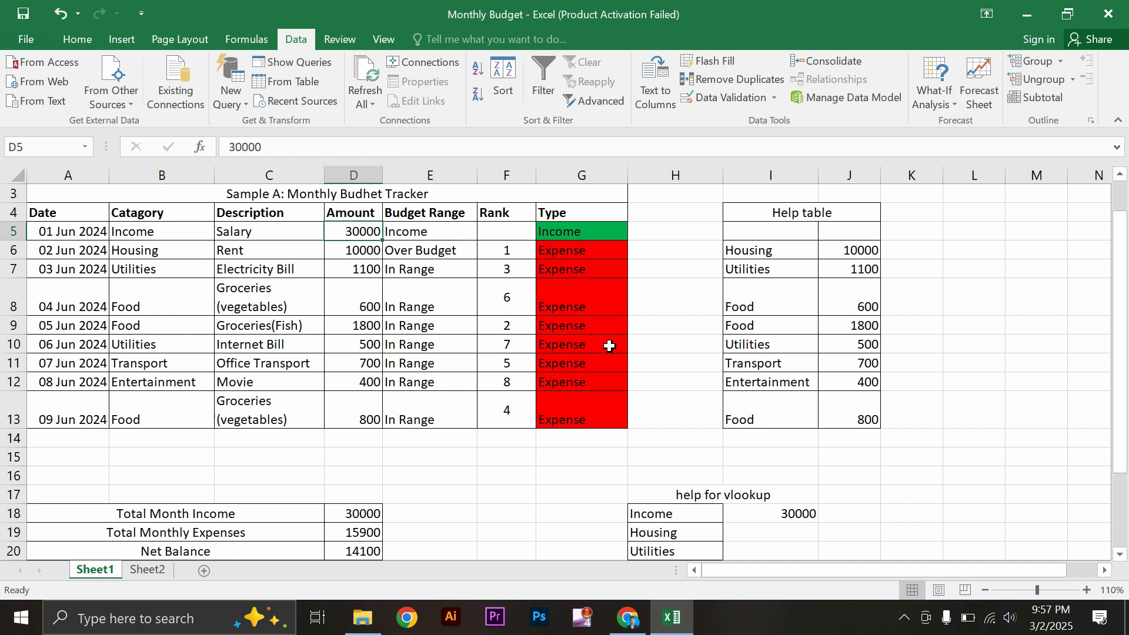
pyautogui.scroll(-4, 789, 472)
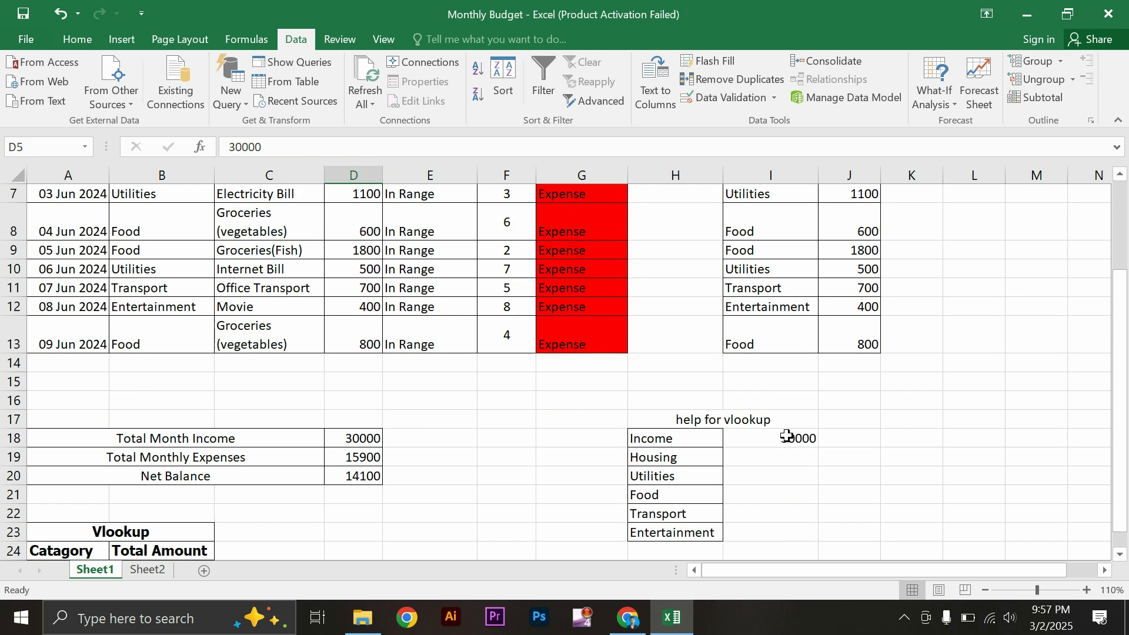
pyautogui.click(786, 435)
pyautogui.click(358, 147)
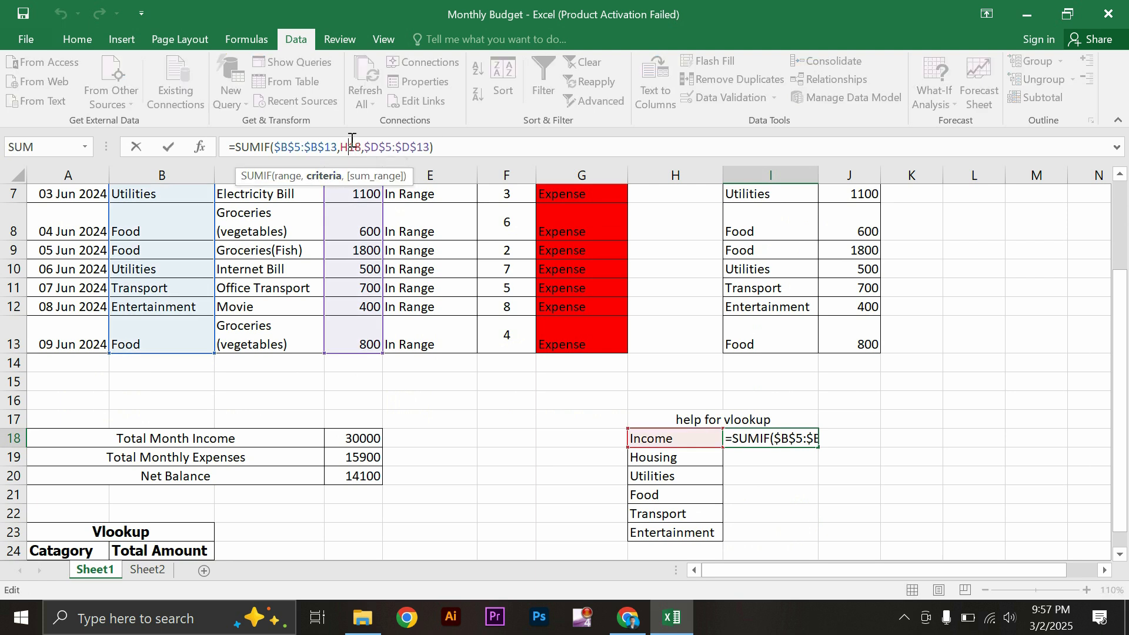
pyautogui.click(800, 440)
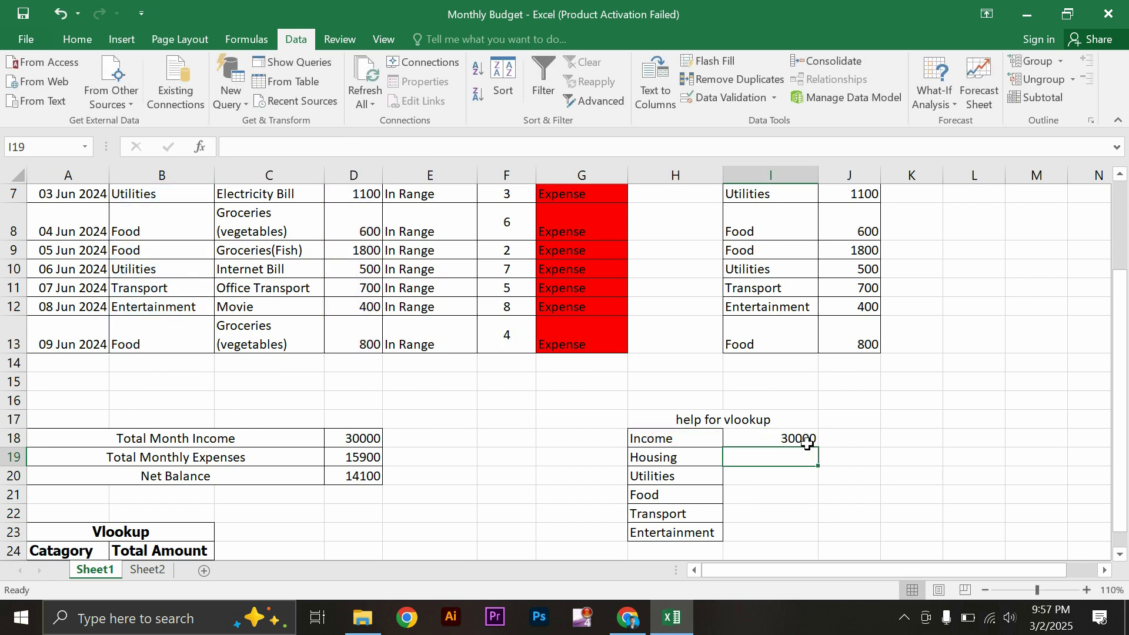
pyautogui.moveTo(818, 448); pyautogui.dragTo(801, 546)
pyautogui.click(762, 473)
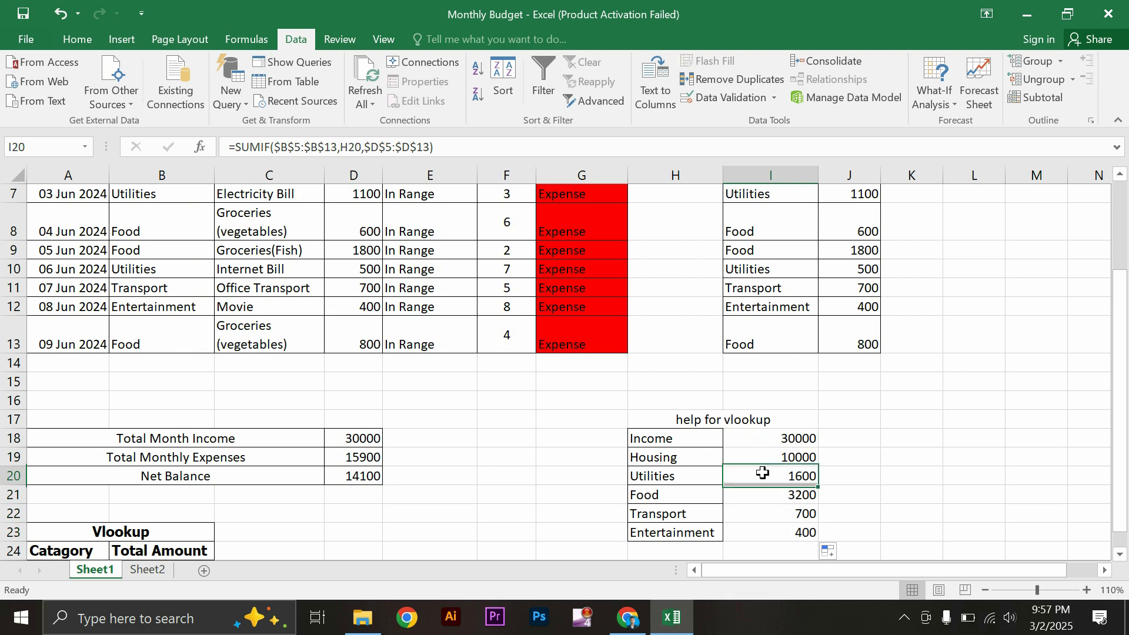
# Step: Examine the Food entries in B8, B9 and B13 and their matching amounts in the tracker's Amount column
pyautogui.click(701, 497)
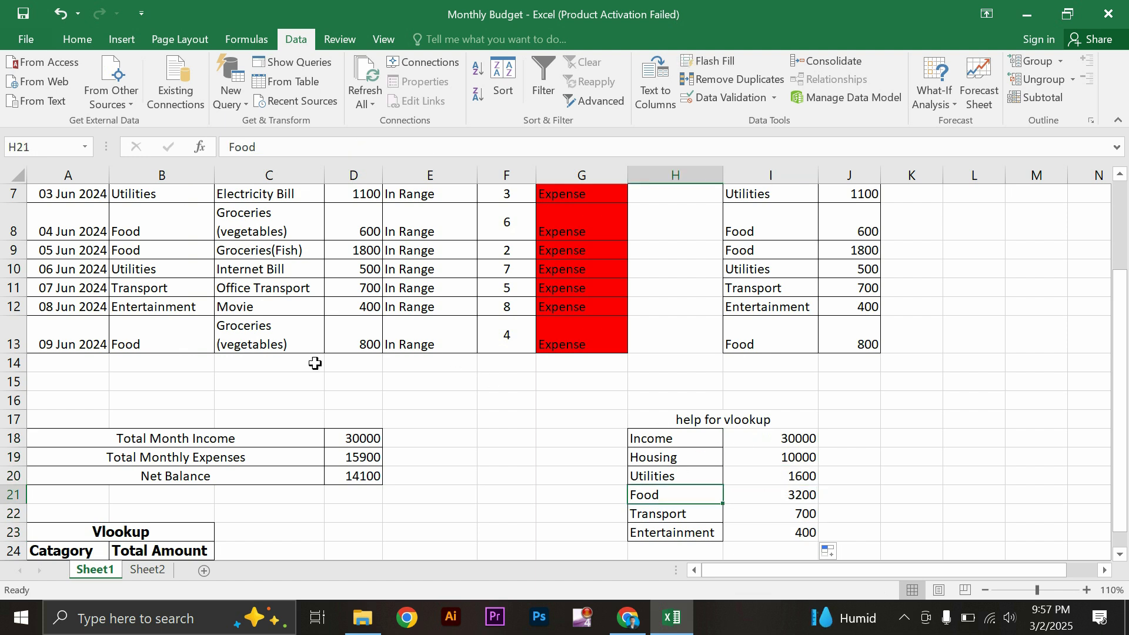
pyautogui.click(190, 335)
pyautogui.click(171, 233)
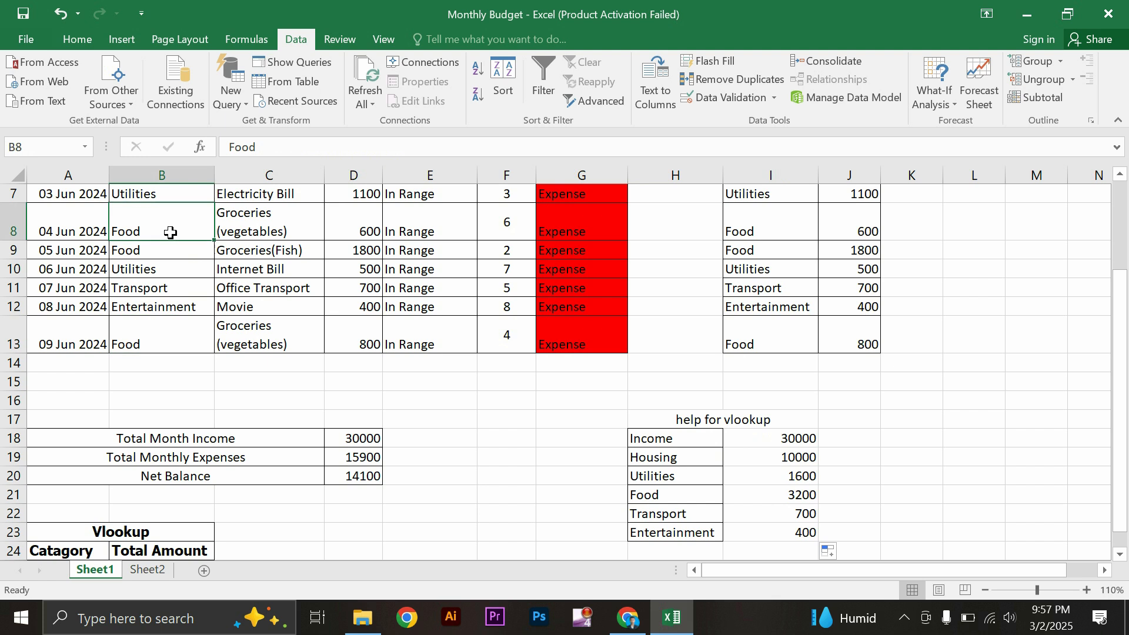
pyautogui.scroll(2, 170, 233)
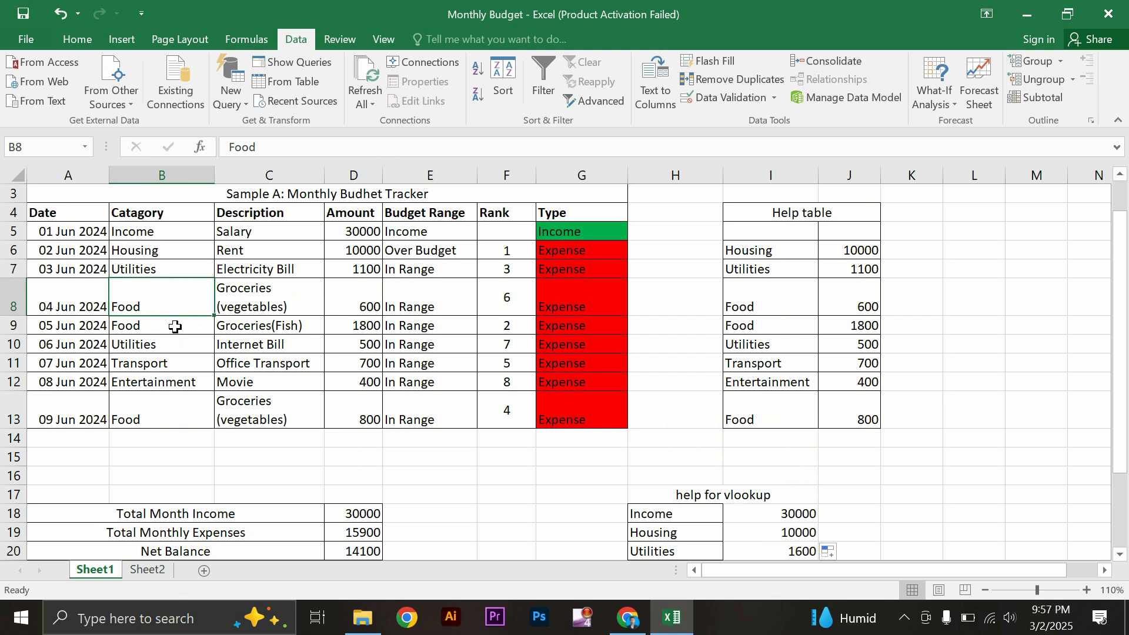
pyautogui.moveTo(163, 308); pyautogui.dragTo(280, 256)
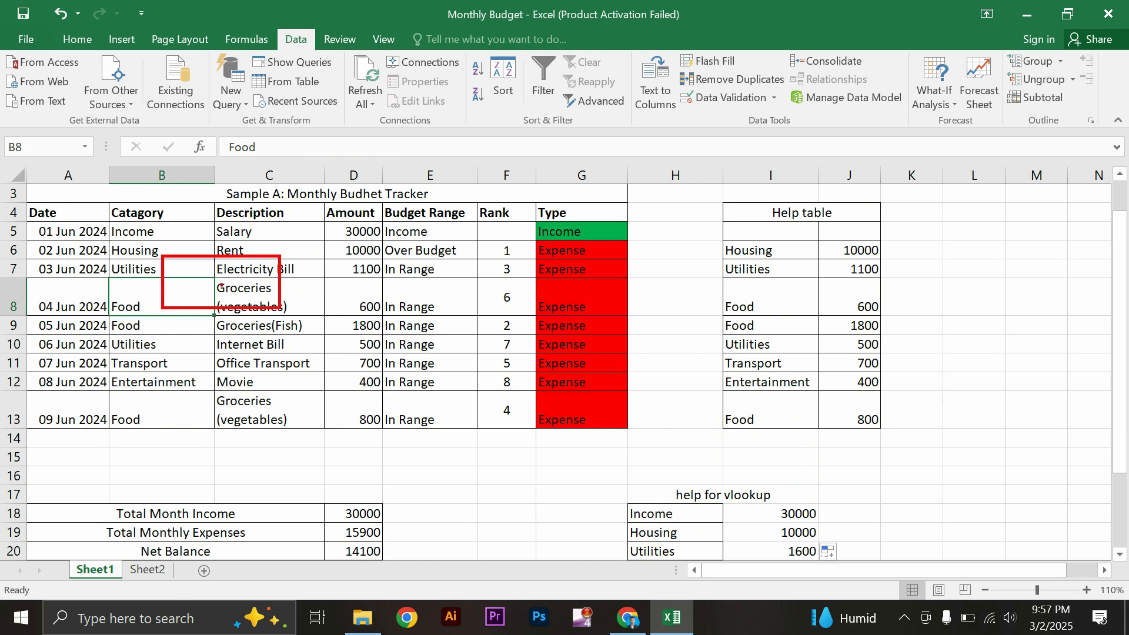
pyautogui.moveTo(169, 280); pyautogui.dragTo(239, 256)
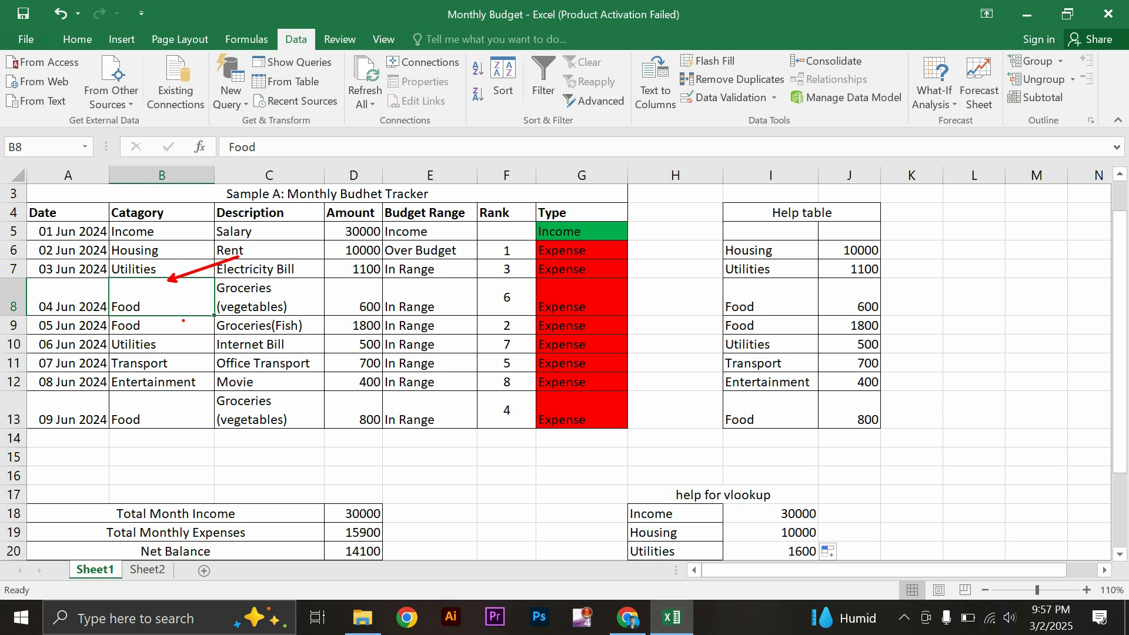
pyautogui.moveTo(182, 322); pyautogui.dragTo(248, 288)
pyautogui.moveTo(174, 403); pyautogui.dragTo(203, 385)
pyautogui.moveTo(343, 298); pyautogui.dragTo(285, 282)
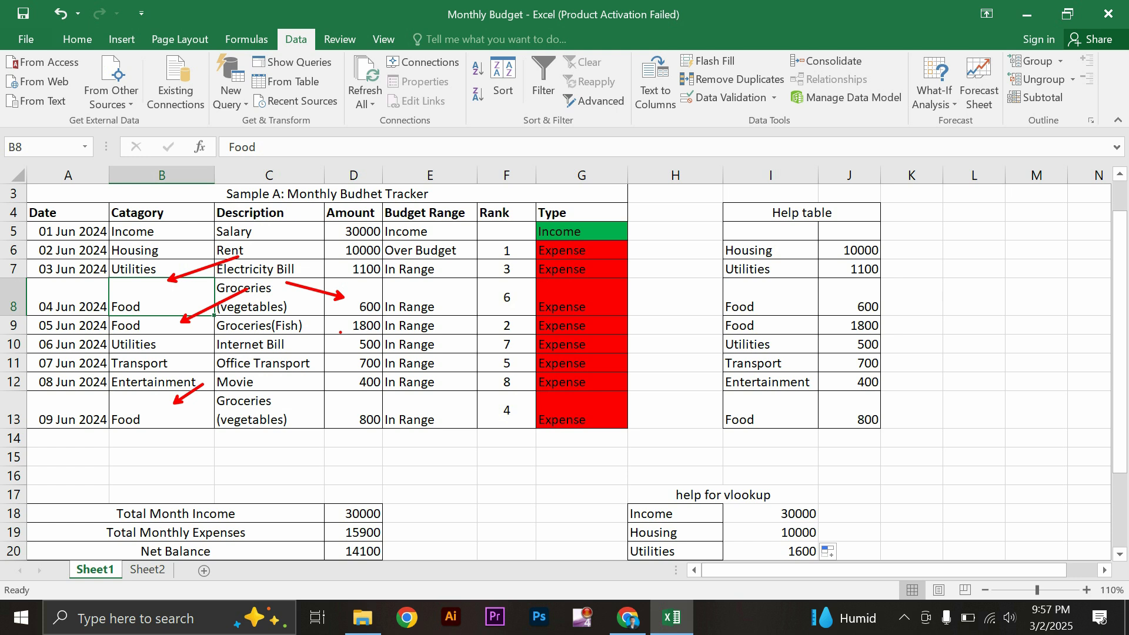
pyautogui.moveTo(341, 327); pyautogui.dragTo(308, 298)
pyautogui.moveTo(353, 403); pyautogui.dragTo(320, 378)
pyautogui.press('Escape')
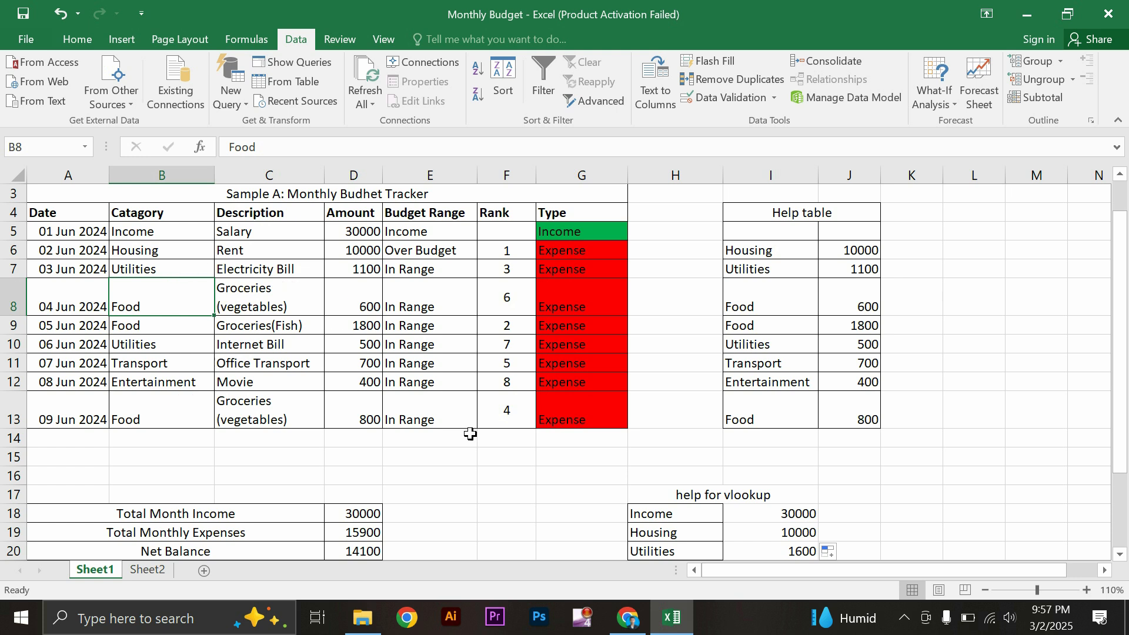
# Step: Examine the Food total in I21, the "help for vlookup" table's categories and amounts, and the empty Vlookup section
pyautogui.scroll(-1, 518, 452)
pyautogui.click(787, 506)
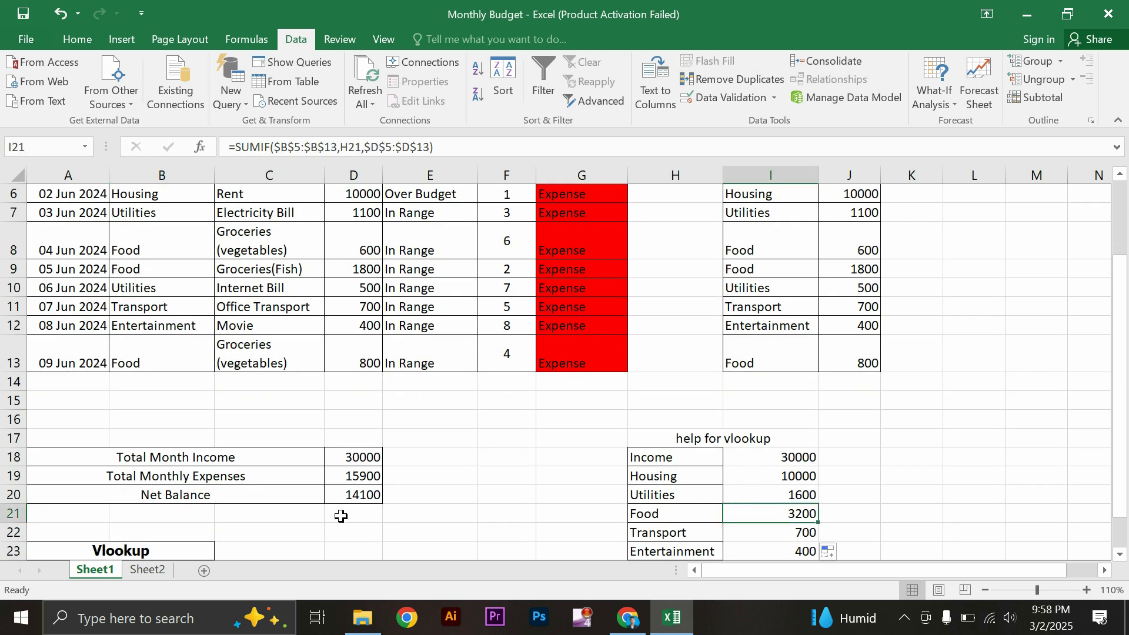
pyautogui.scroll(-1, 341, 516)
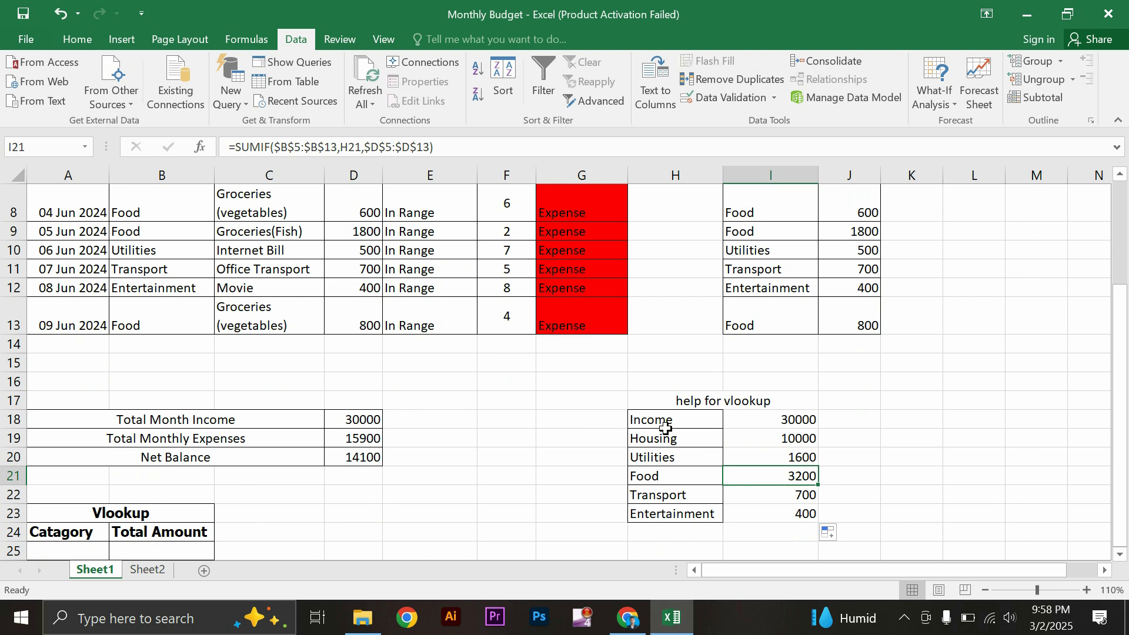
pyautogui.click(641, 475)
pyautogui.click(770, 474)
pyautogui.moveTo(669, 402); pyautogui.dragTo(753, 509)
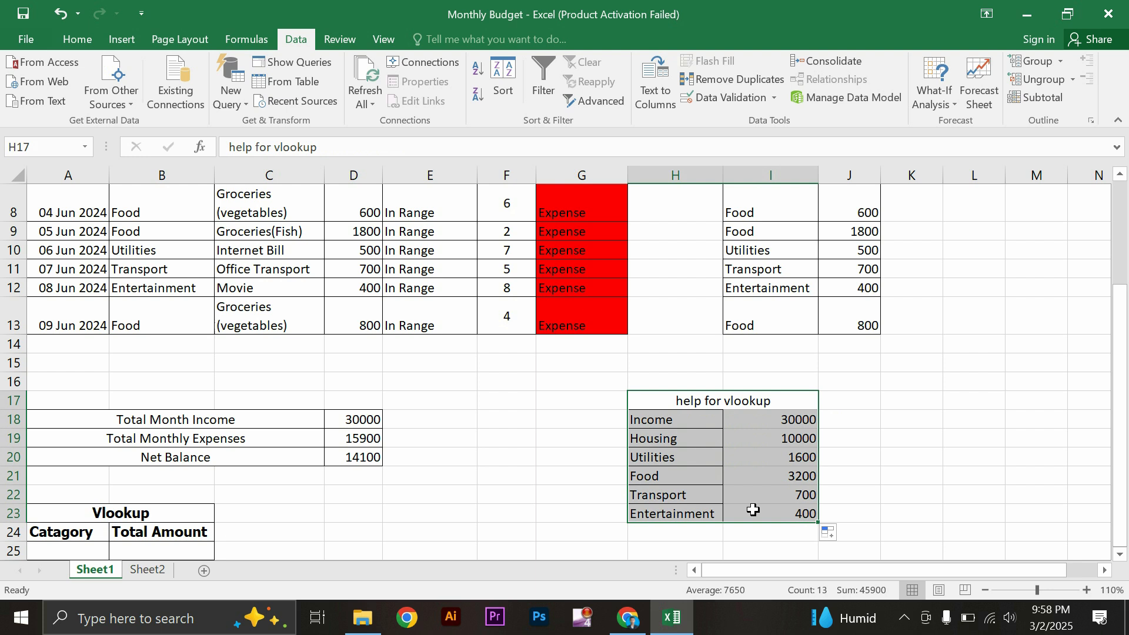
pyautogui.scroll(-1, 295, 481)
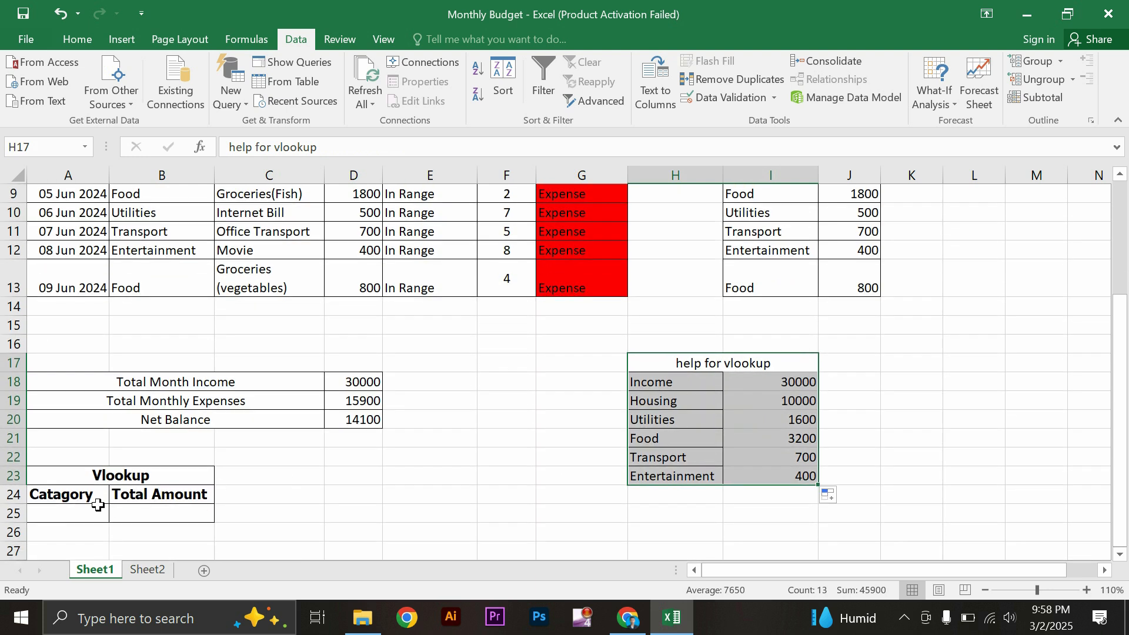
pyautogui.click(98, 506)
pyautogui.moveTo(650, 377); pyautogui.dragTo(680, 499)
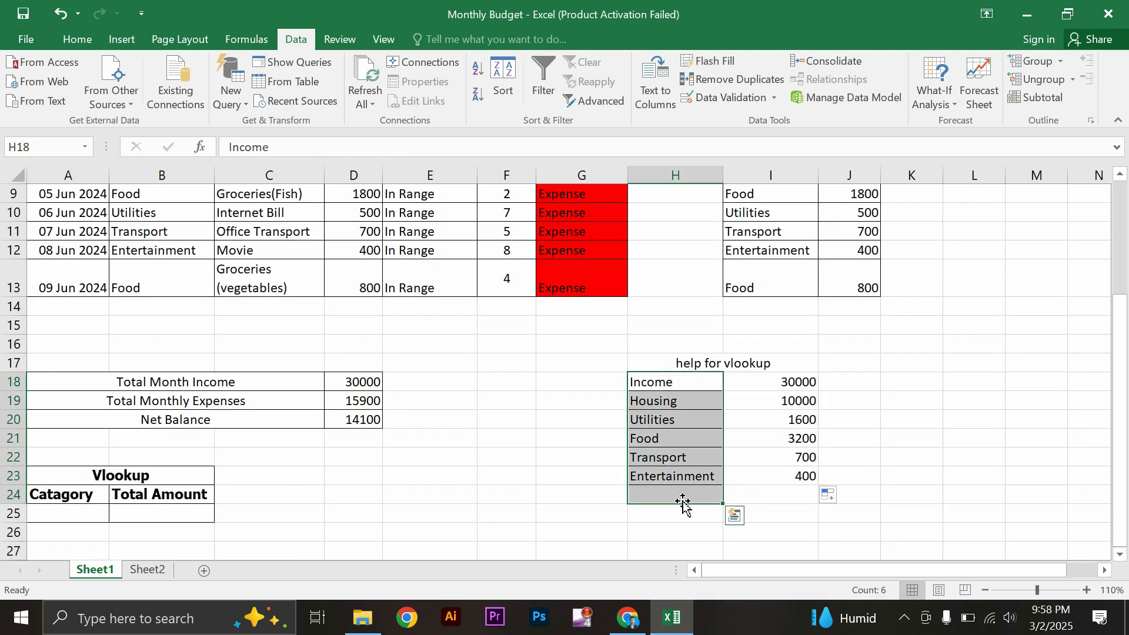
# Step: Switch to the Monthly Wage PDF in Chrome and read the Lookup requirement about the category dropdown and helper table
pyautogui.click(636, 628)
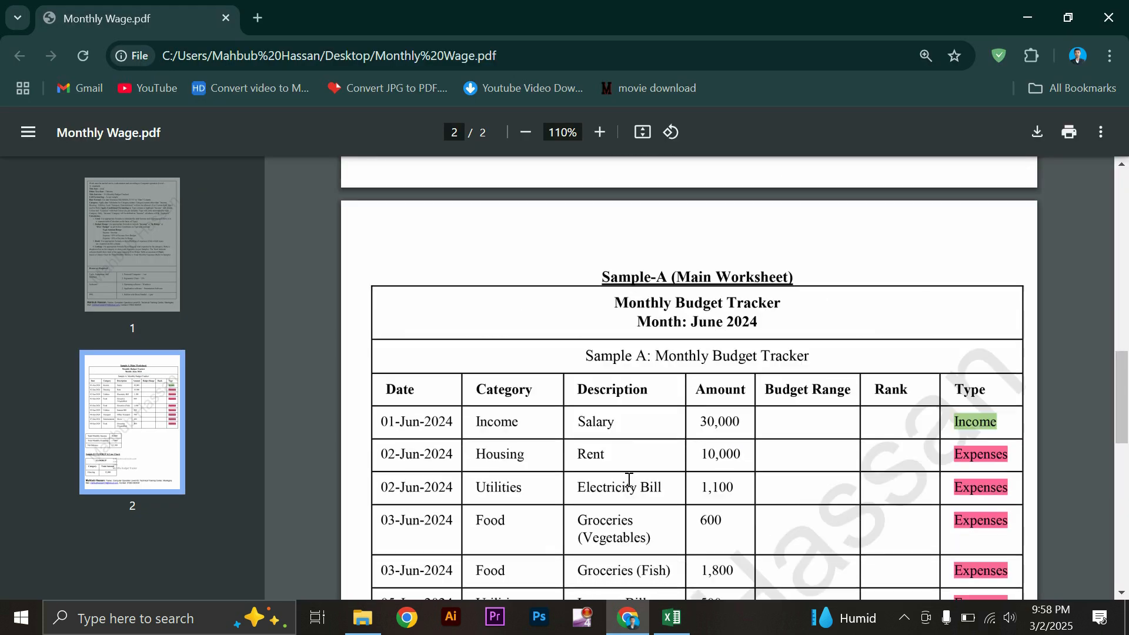
pyautogui.scroll(12, 629, 480)
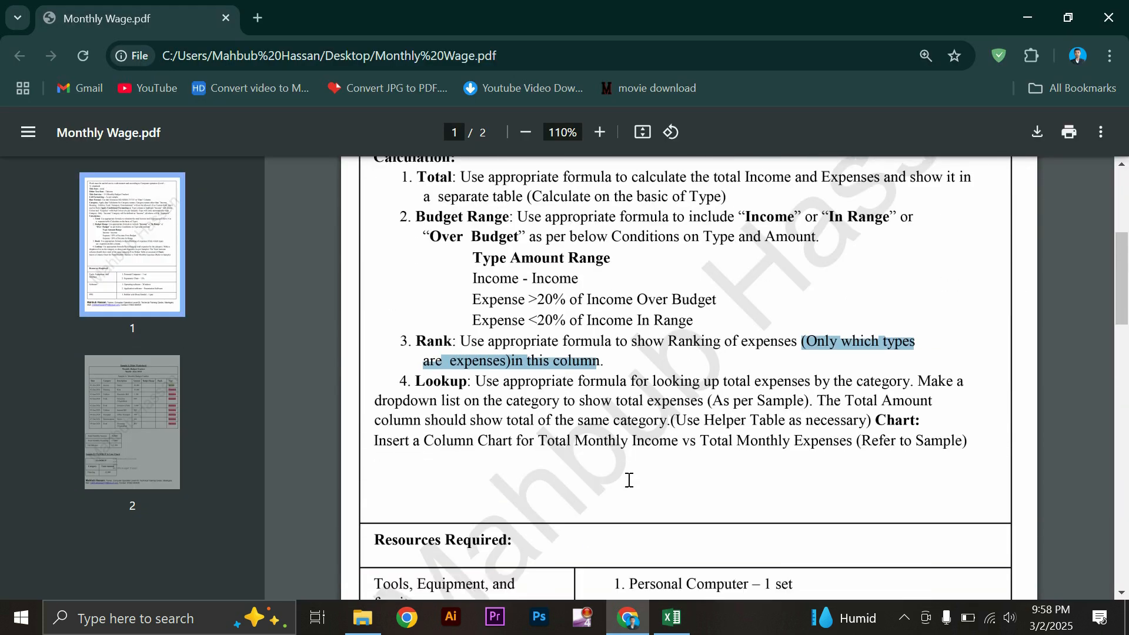
pyautogui.scroll(-1, 628, 480)
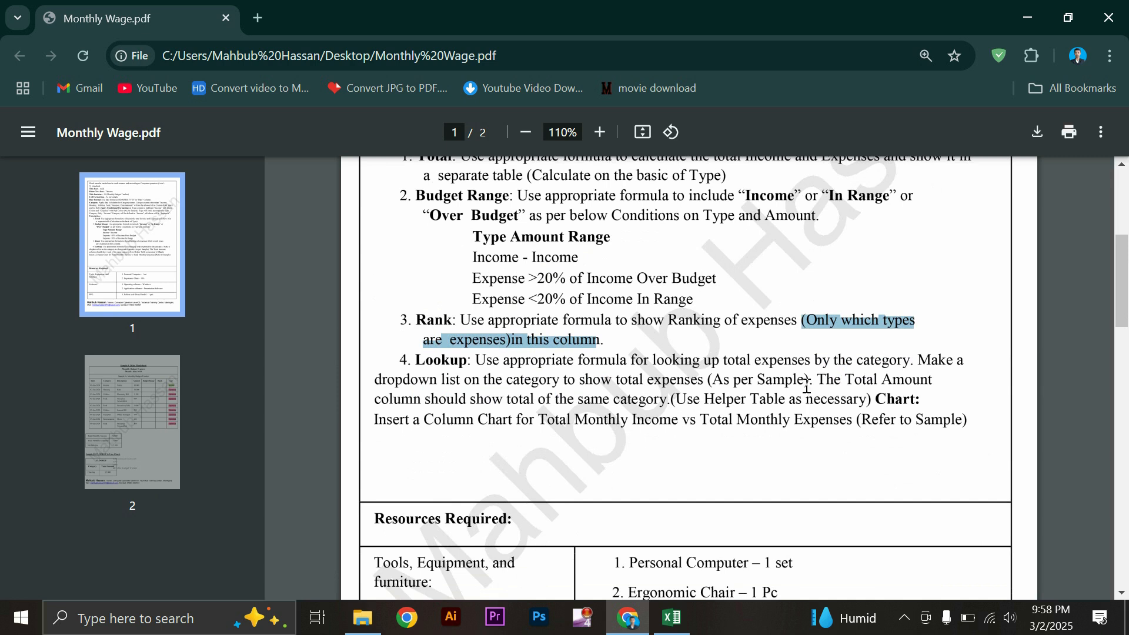
pyautogui.moveTo(684, 395); pyautogui.dragTo(820, 385)
pyautogui.moveTo(914, 361); pyautogui.dragTo(575, 382)
# Step: Back in Excel, add a List data validation to A25 with the helper table categories $H$18:$H$23 as source
pyautogui.click(670, 617)
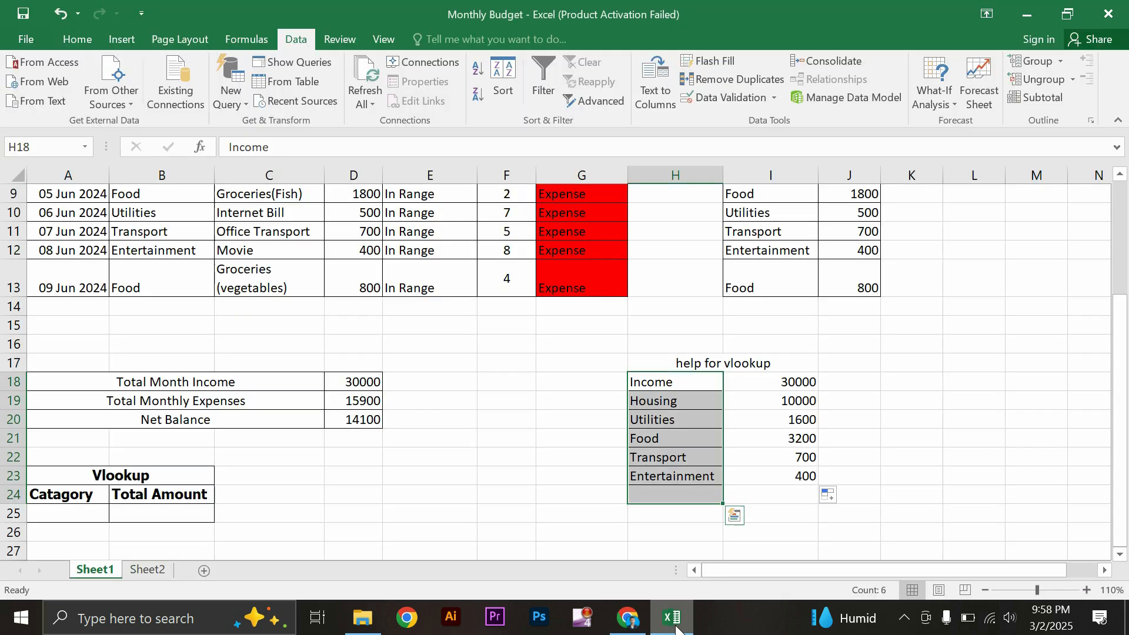
pyautogui.moveTo(668, 383); pyautogui.dragTo(667, 473)
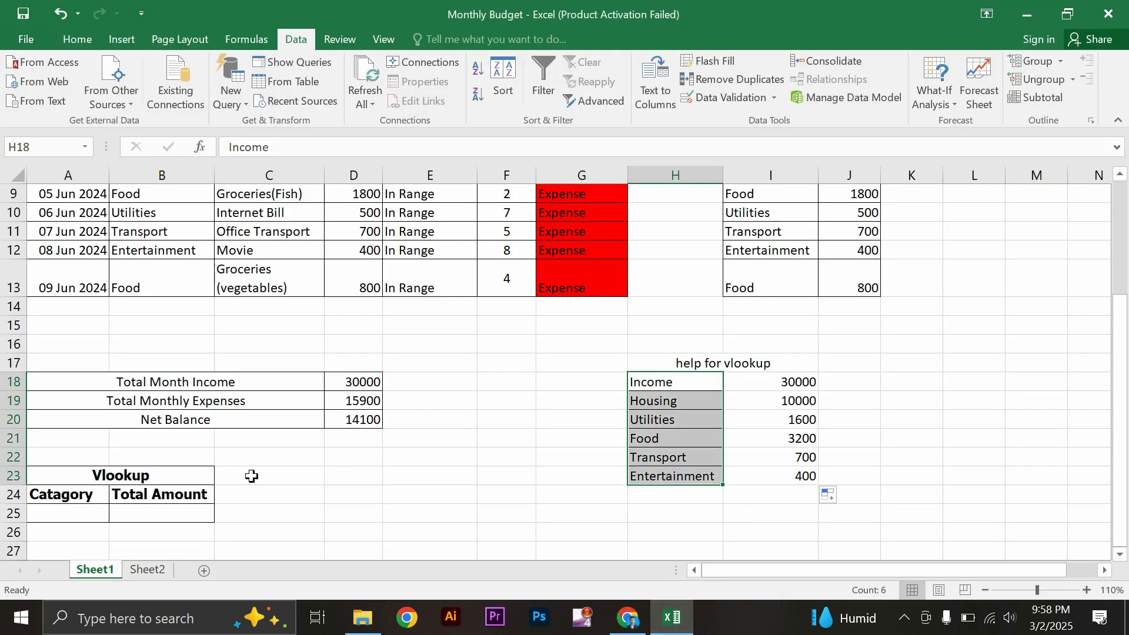
pyautogui.click(82, 513)
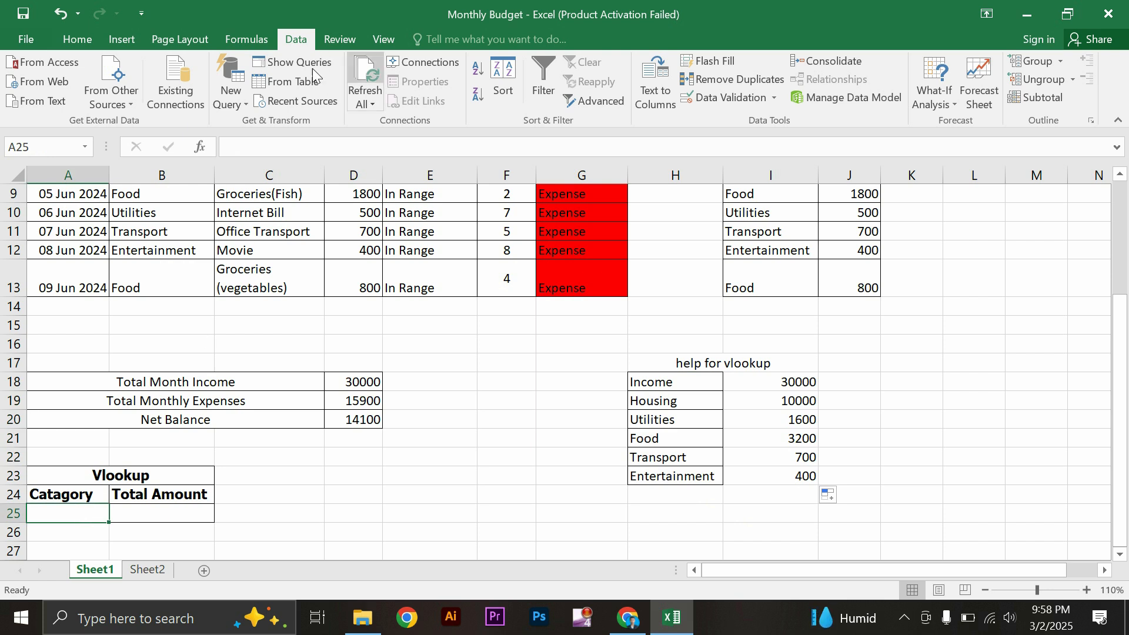
pyautogui.click(739, 98)
pyautogui.click(692, 206)
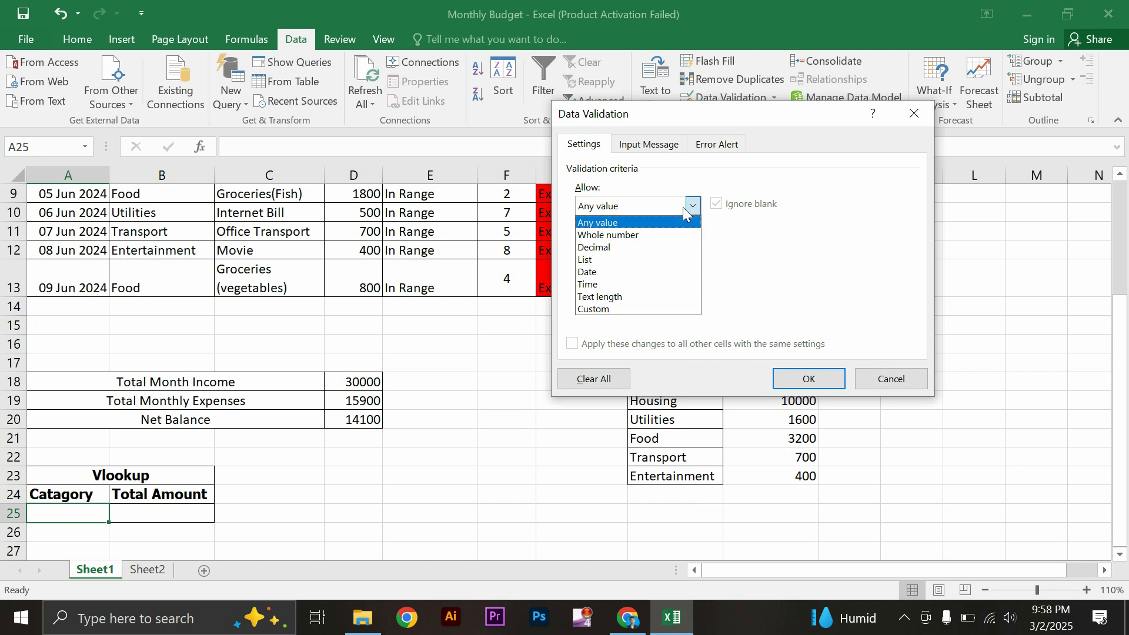
pyautogui.click(611, 259)
pyautogui.click(664, 282)
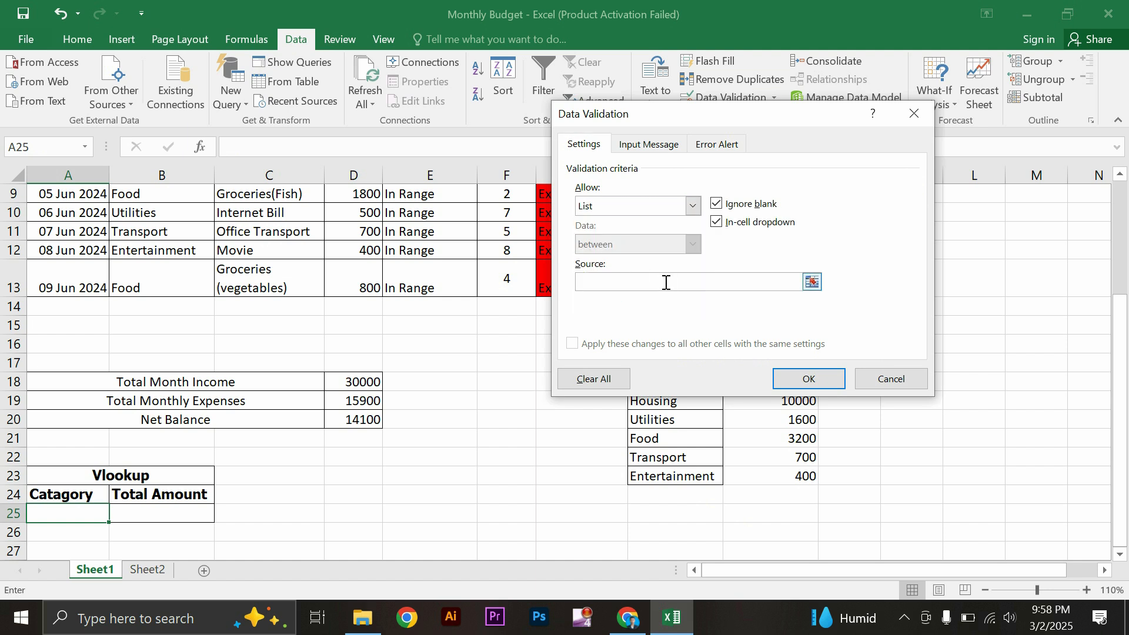
pyautogui.moveTo(670, 112); pyautogui.dragTo(728, 51)
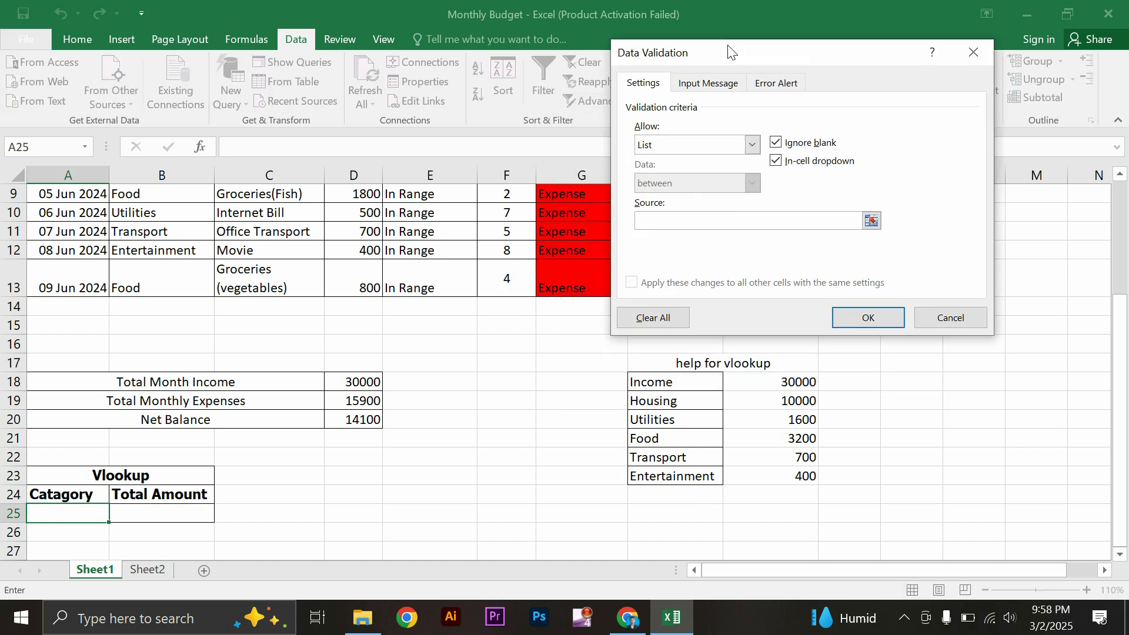
pyautogui.moveTo(650, 381); pyautogui.dragTo(652, 474)
pyautogui.click(853, 325)
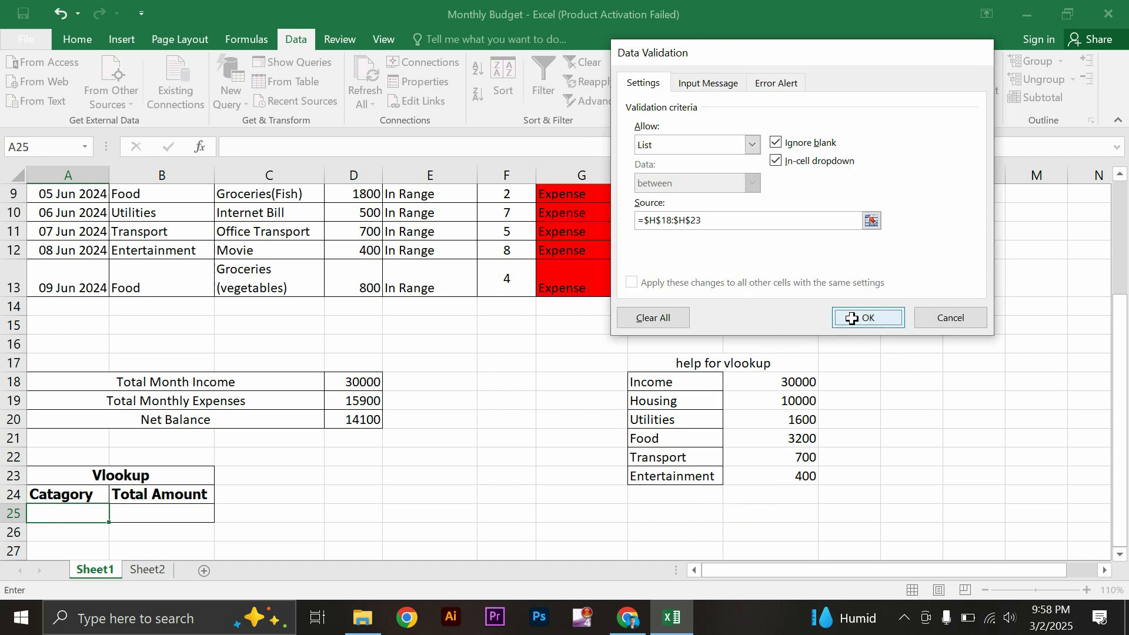
# Step: Choose Transport from the category dropdown in A25
pyautogui.click(114, 525)
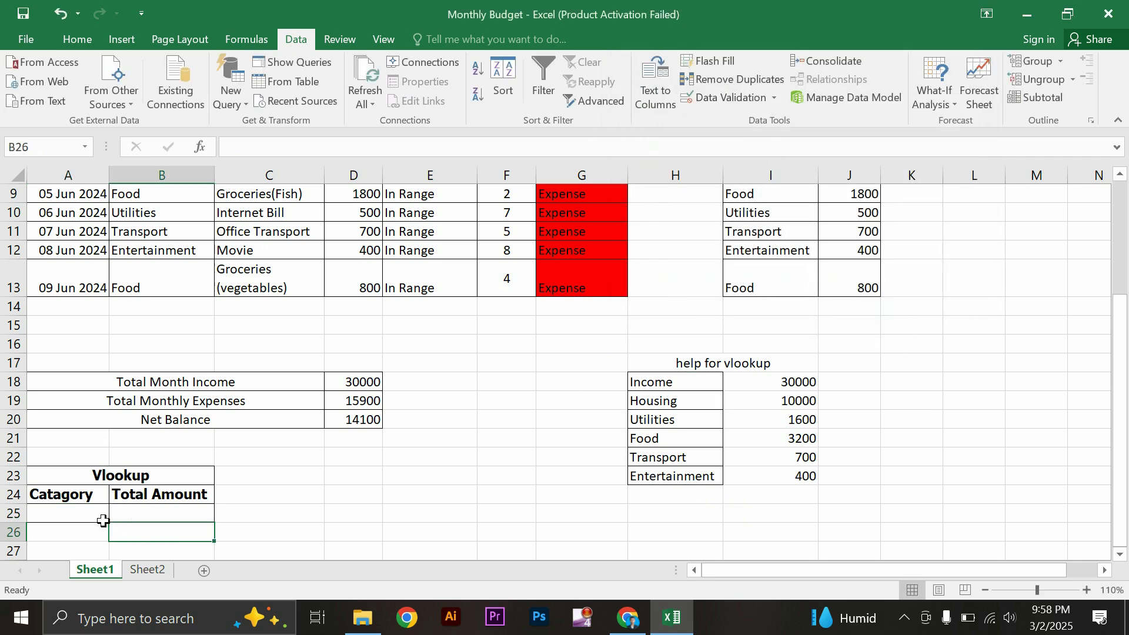
pyautogui.click(102, 518)
pyautogui.click(117, 515)
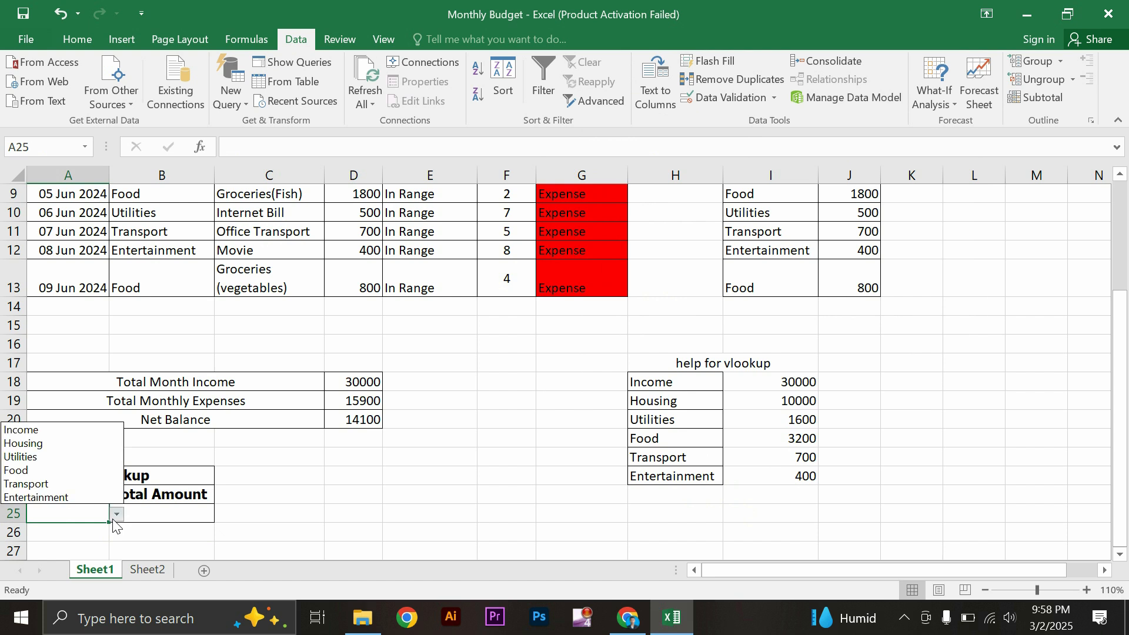
pyautogui.click(44, 479)
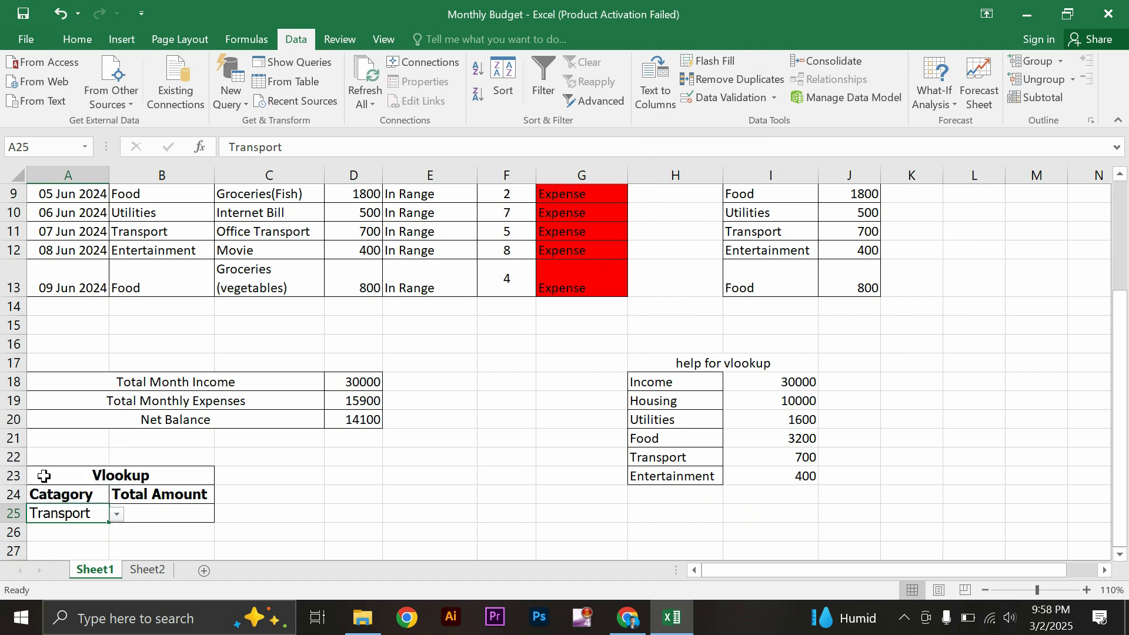
pyautogui.click(156, 510)
pyautogui.write('=v')
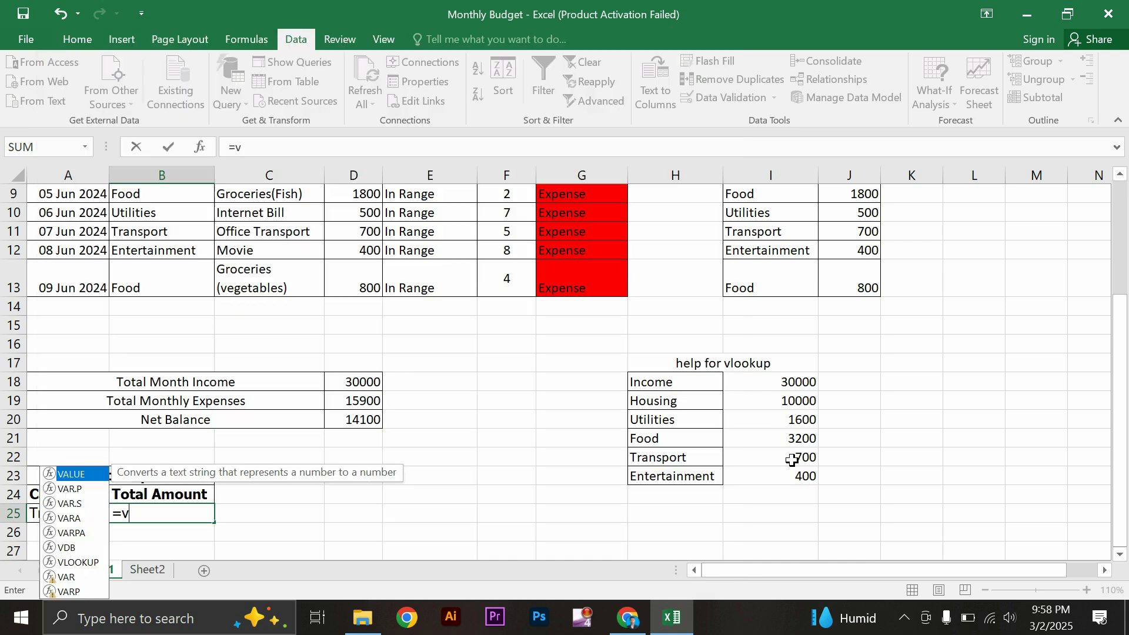
pyautogui.click(792, 460)
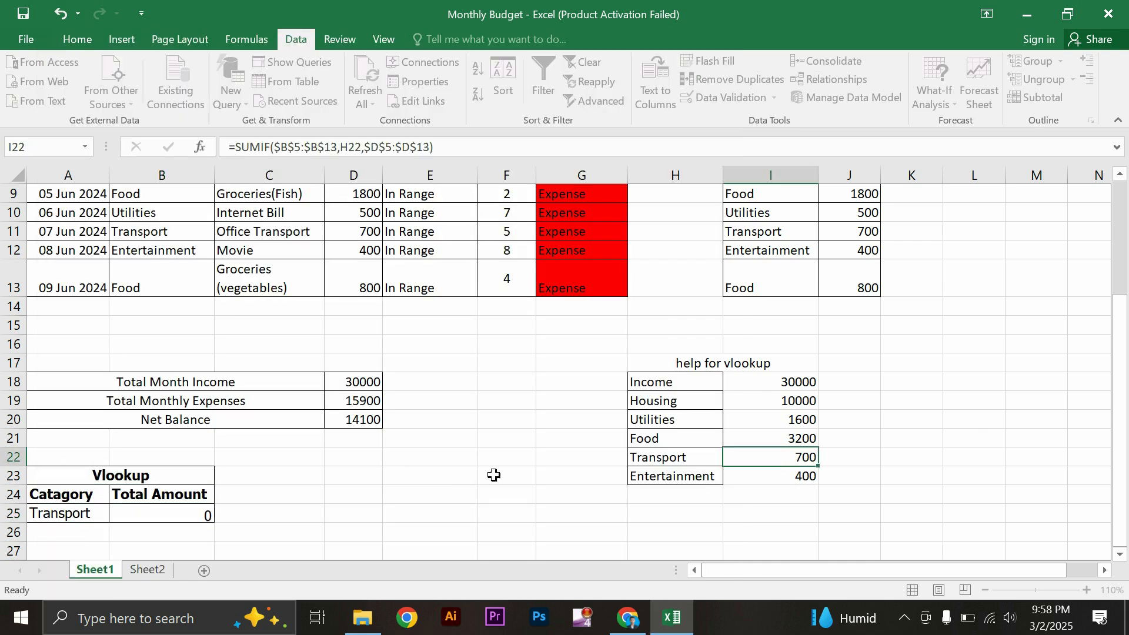
pyautogui.click(162, 515)
pyautogui.press('Delete')
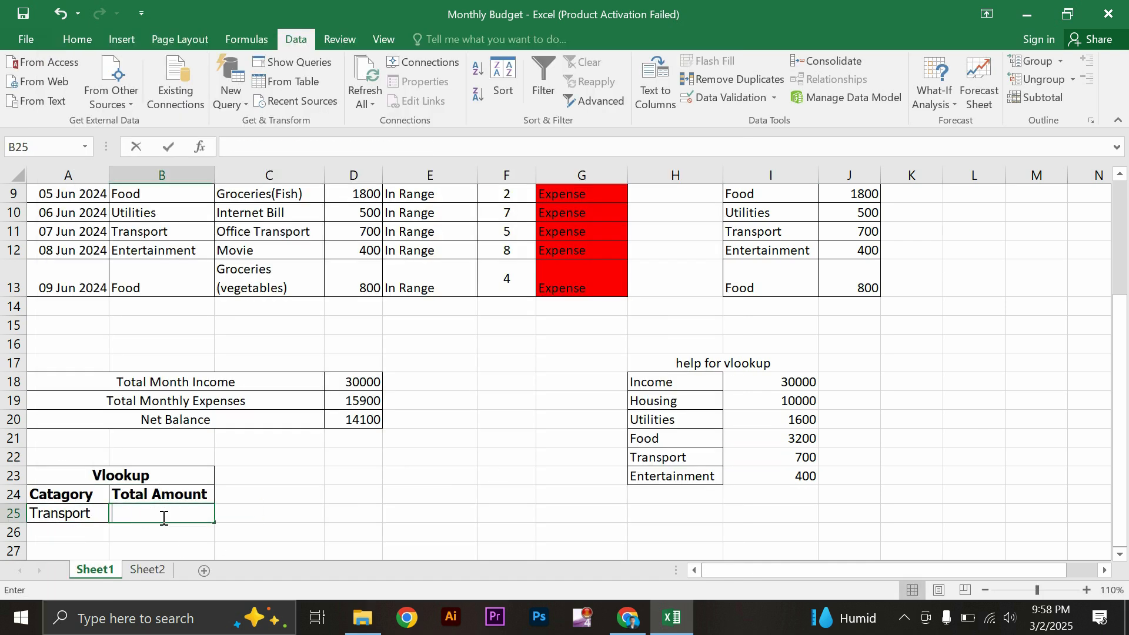
# Step: Begin a VLOOKUP formula in B25 under Total Amount, with A25 as the lookup value
pyautogui.write('=vlo')
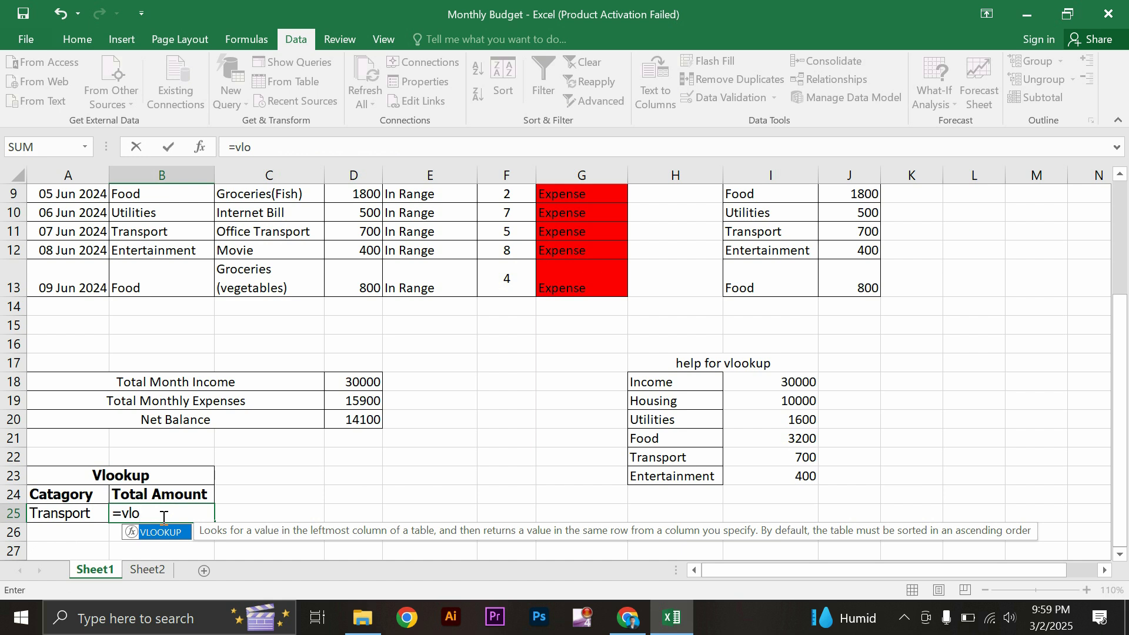
pyautogui.write('okup(')
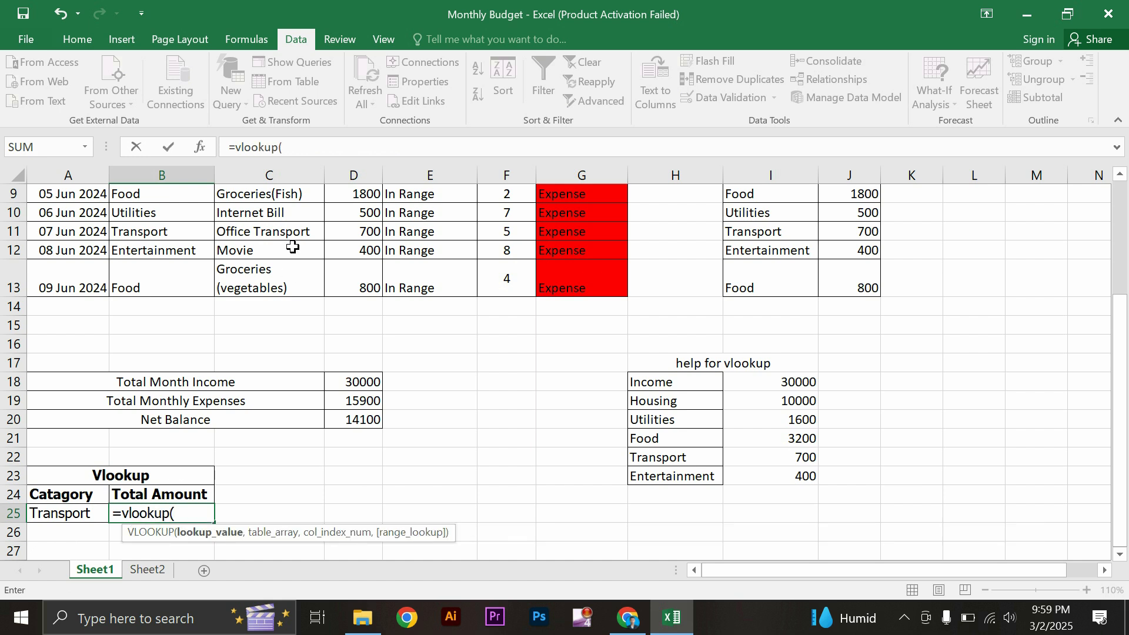
pyautogui.click(323, 151)
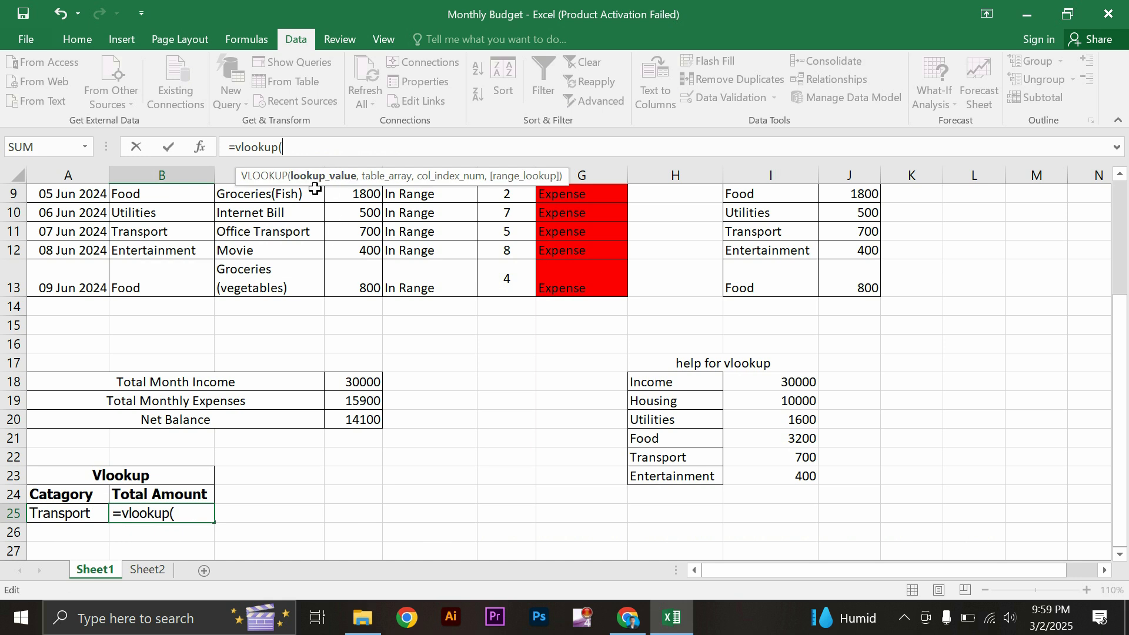
pyautogui.click(742, 381)
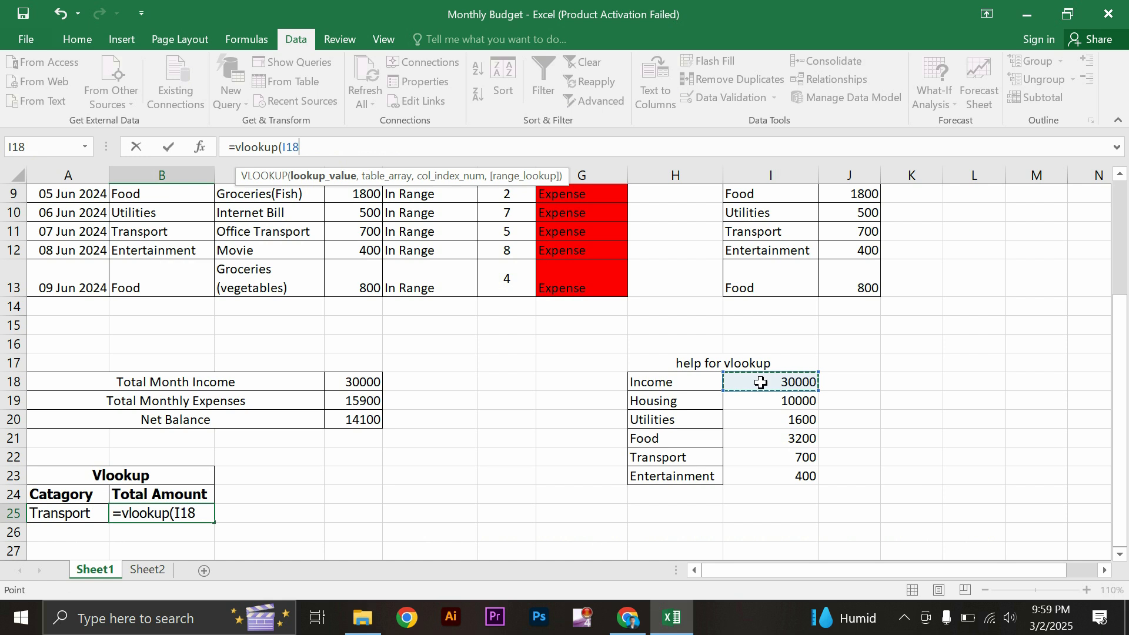
pyautogui.press('BackSpace')
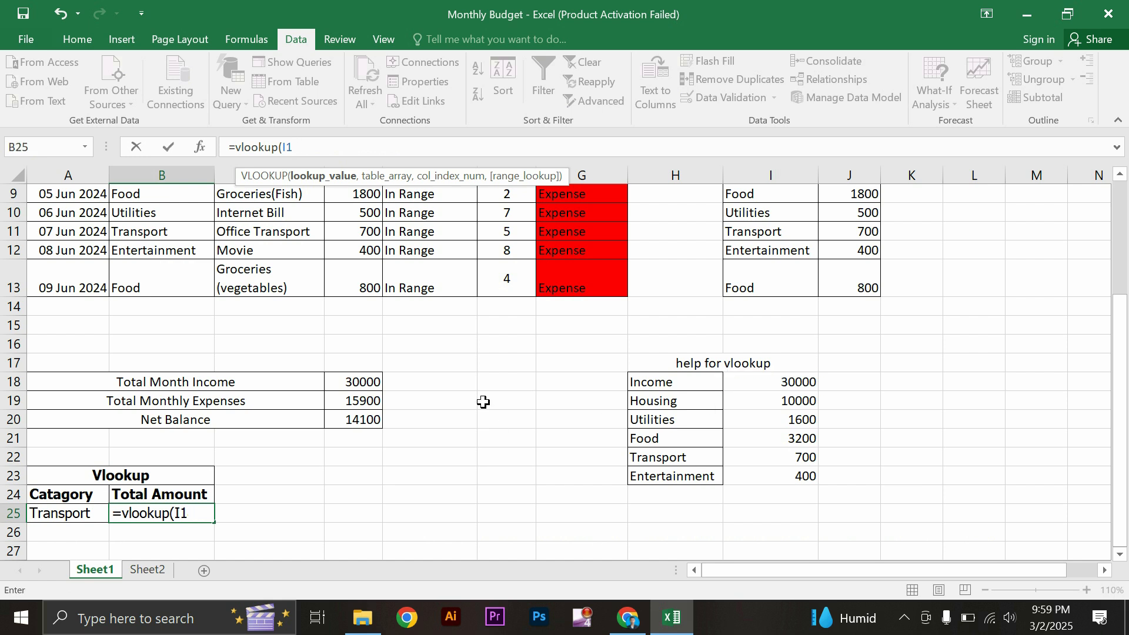
pyautogui.press('BackSpace')
pyautogui.press('BackSpace')
pyautogui.click(84, 514)
pyautogui.write(',')
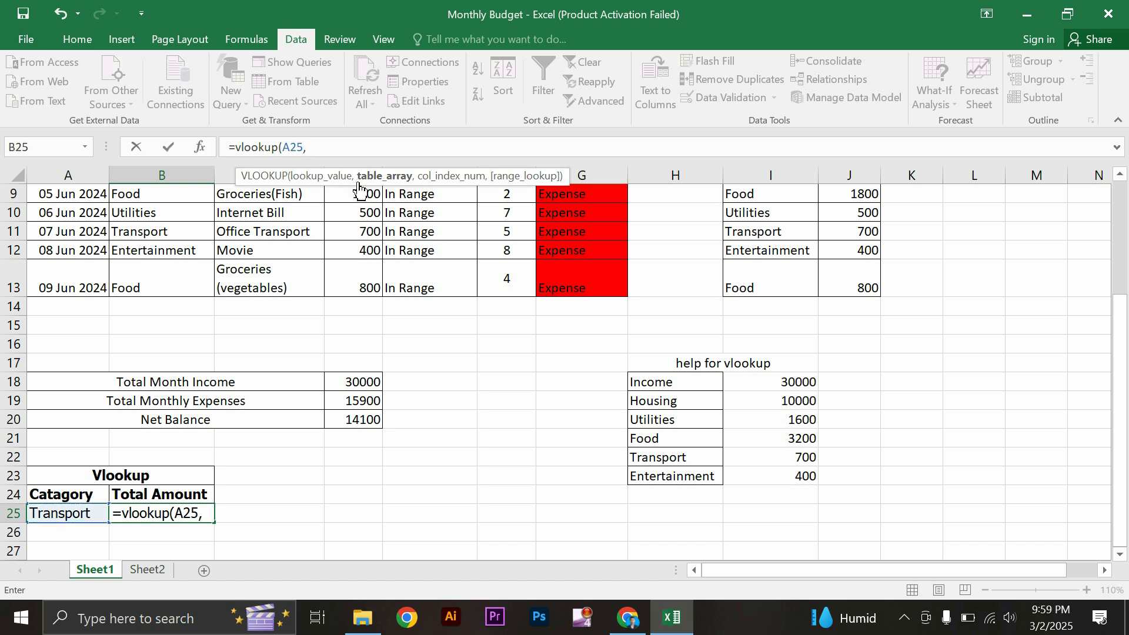
# Step: Complete the B25 VLOOKUP with table array H18:I23, column index 2 and range lookup 0
pyautogui.moveTo(650, 383); pyautogui.dragTo(787, 474)
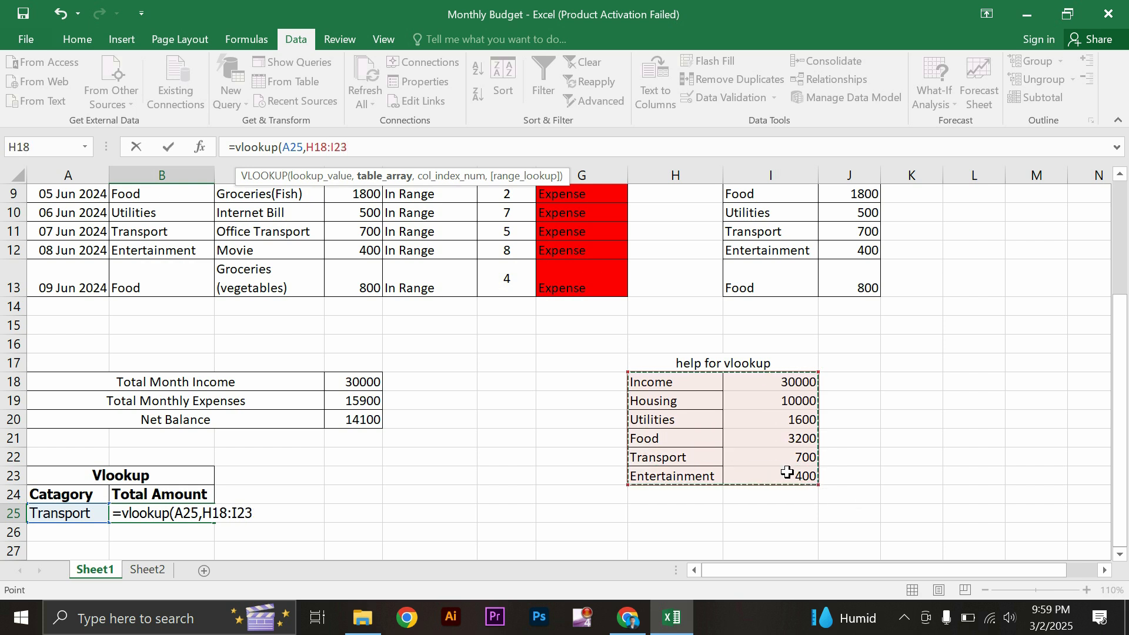
pyautogui.write(',2')
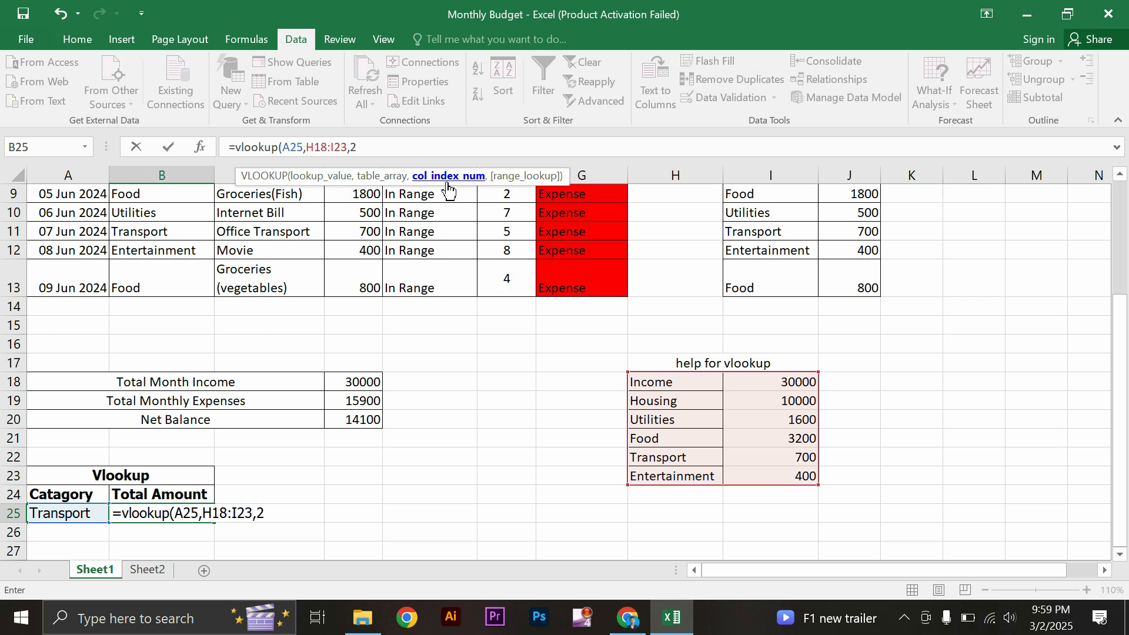
pyautogui.write(',0)')
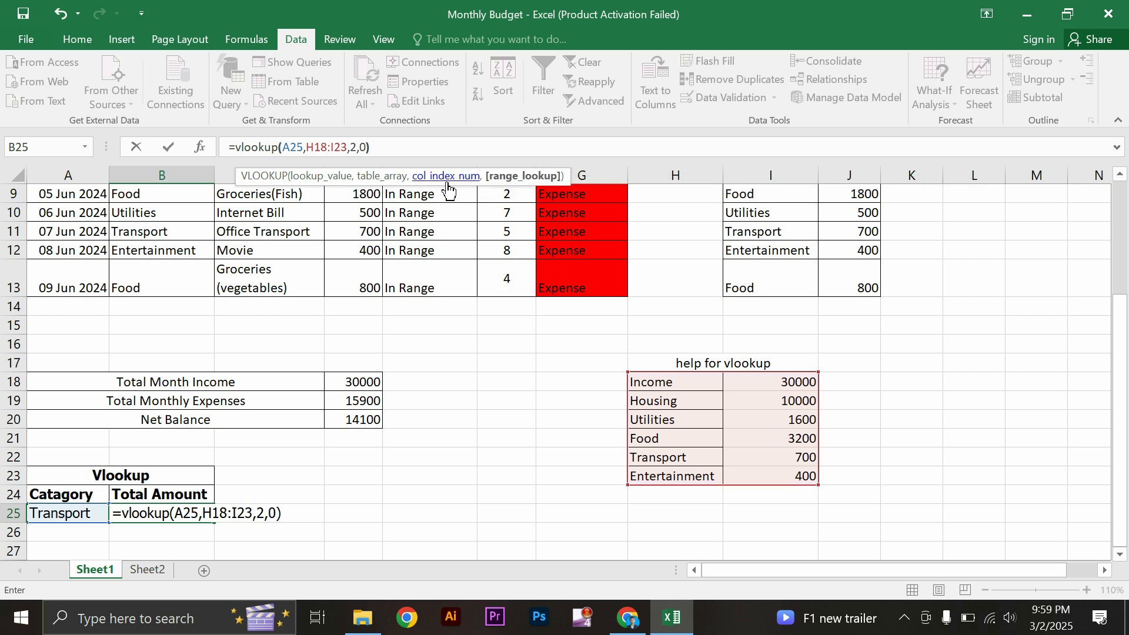
pyautogui.press('Return')
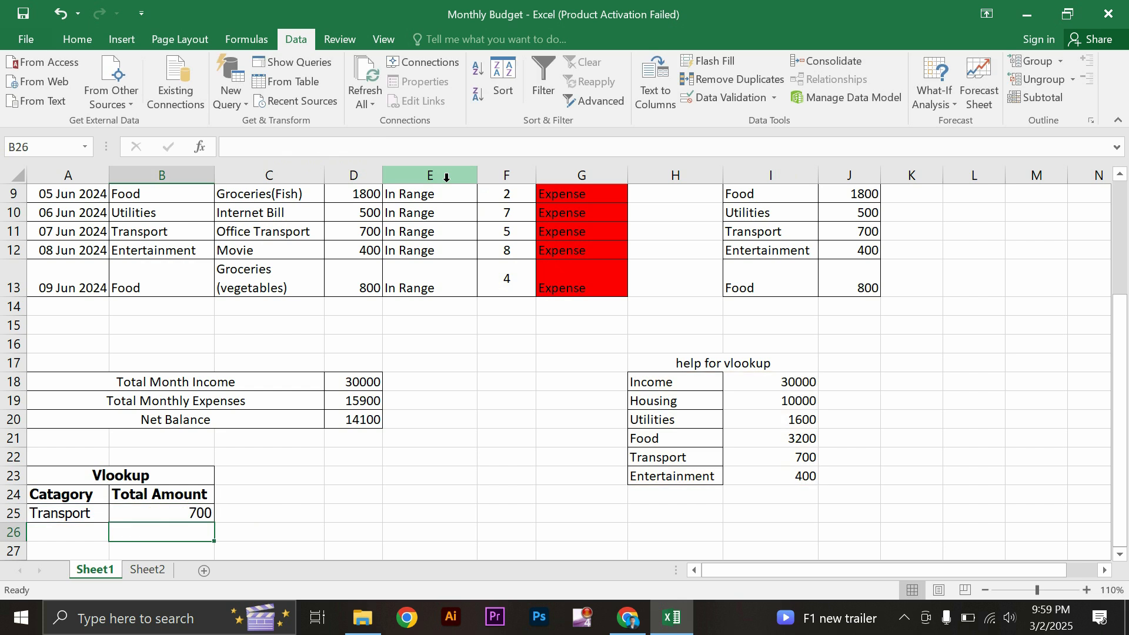
# Step: Compare the Transport result with the helper table, and change the category in A25 to Food
pyautogui.click(95, 516)
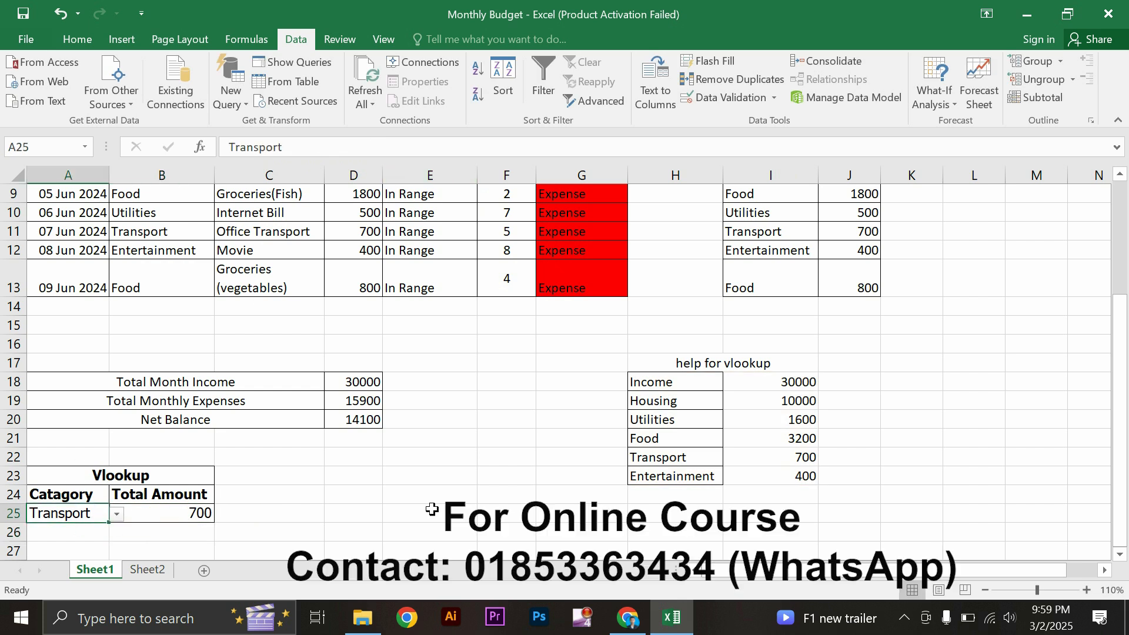
pyautogui.click(740, 462)
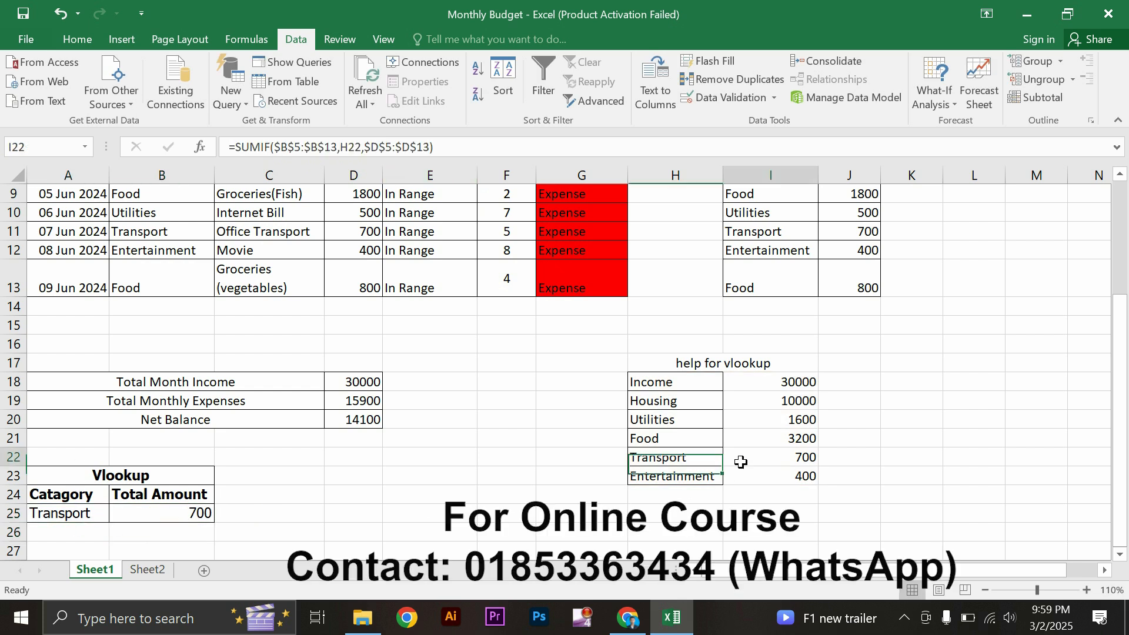
pyautogui.click(82, 515)
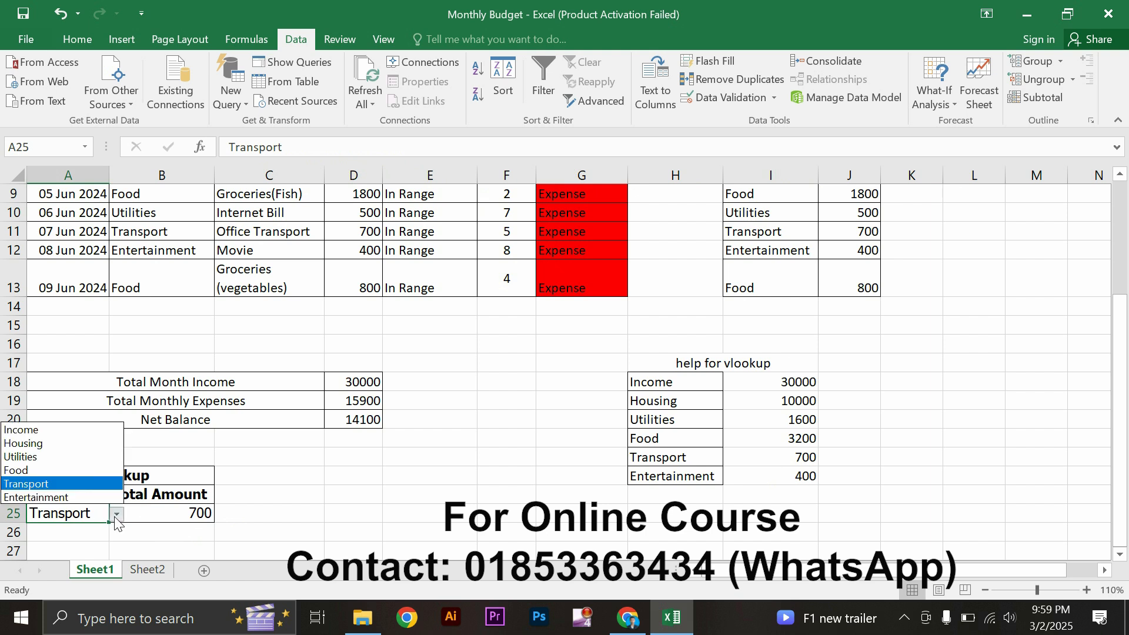
pyautogui.click(82, 470)
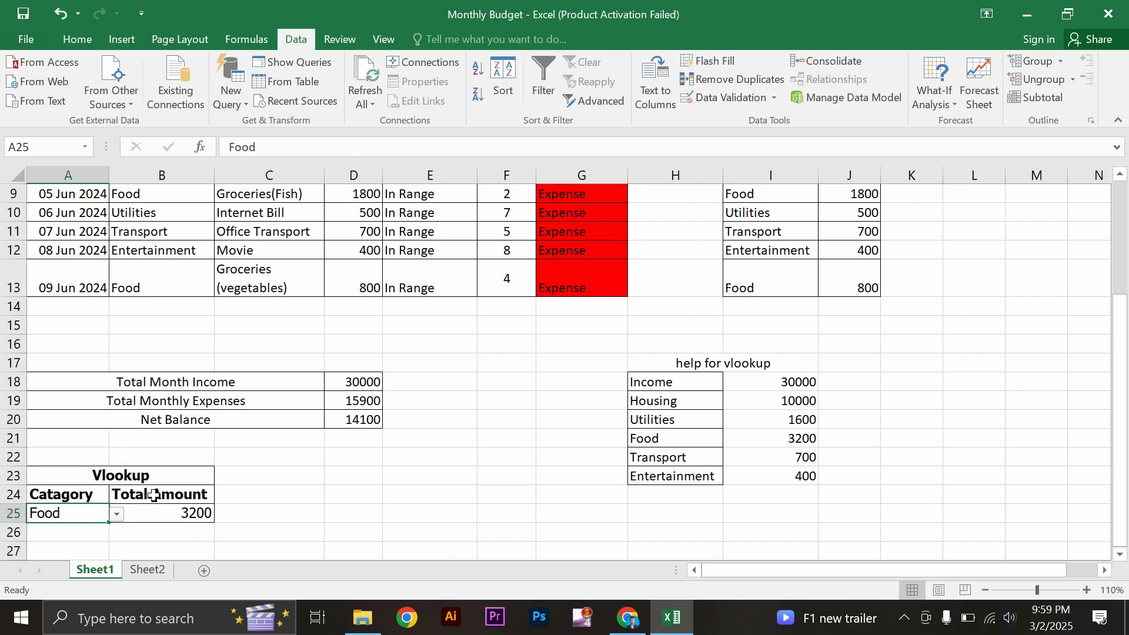
# Step: Compare the Food total in B25 with the Food amount in the vlookup helper table
pyautogui.click(185, 519)
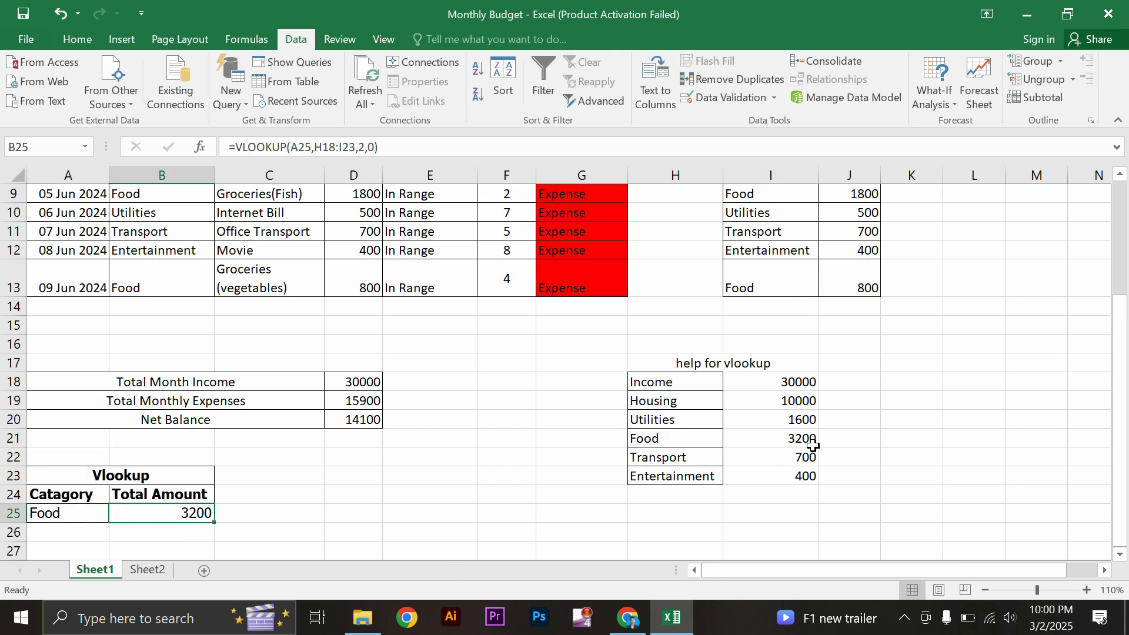
pyautogui.click(804, 441)
pyautogui.click(201, 515)
# Step: Switch to the Monthly Wage PDF in Chrome and read the Chart requirement below the Lookup instructions
pyautogui.click(628, 617)
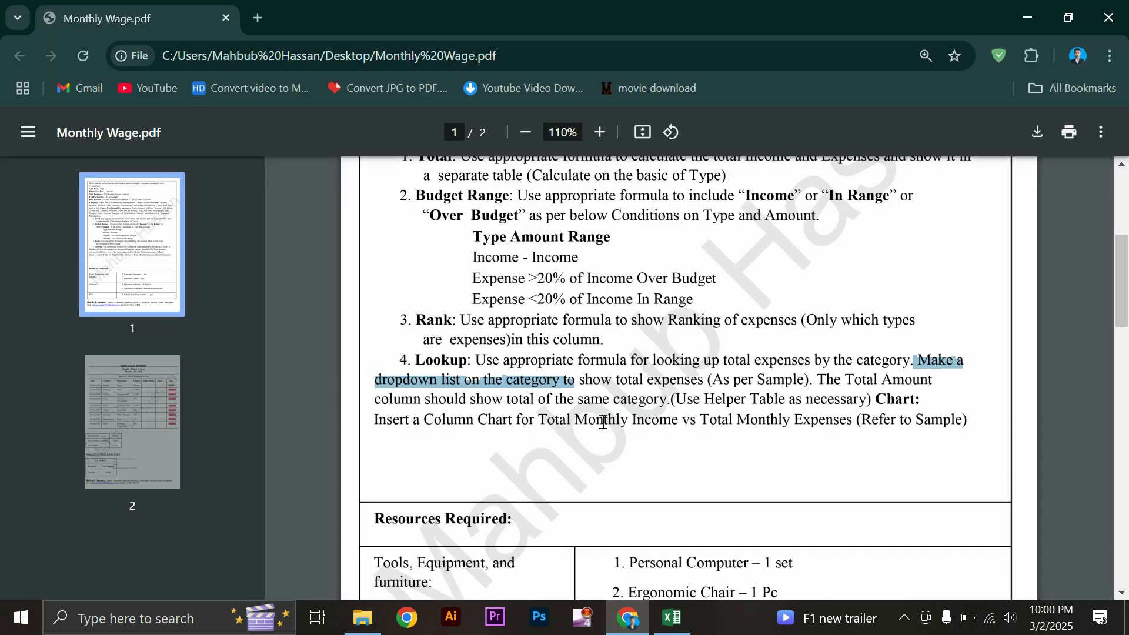
pyautogui.click(877, 402)
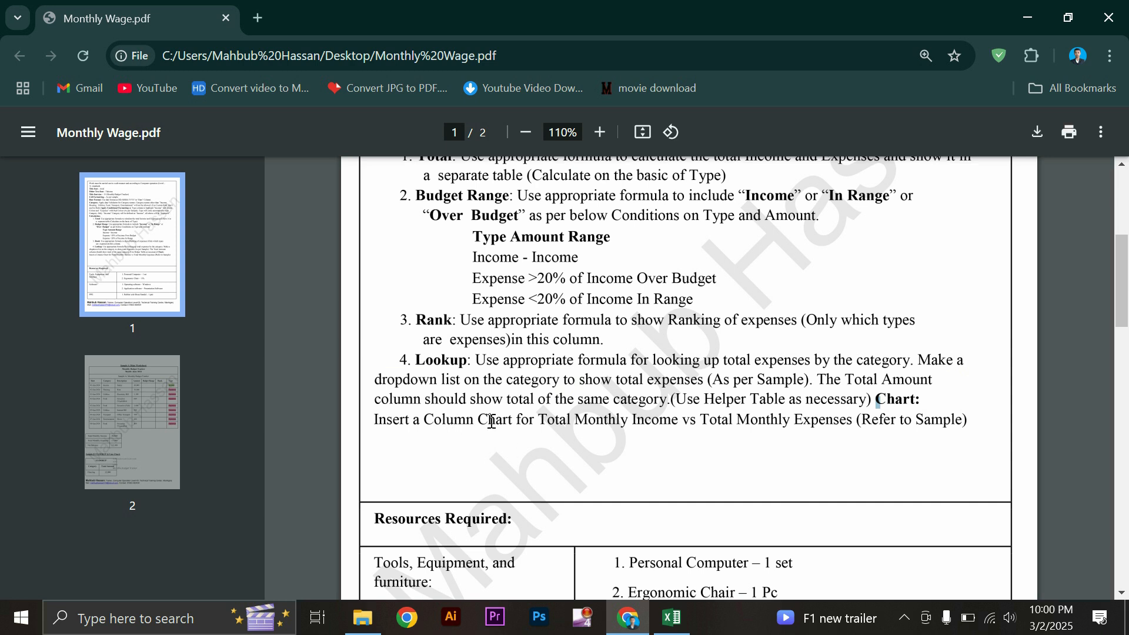
pyautogui.moveTo(488, 421); pyautogui.dragTo(590, 421)
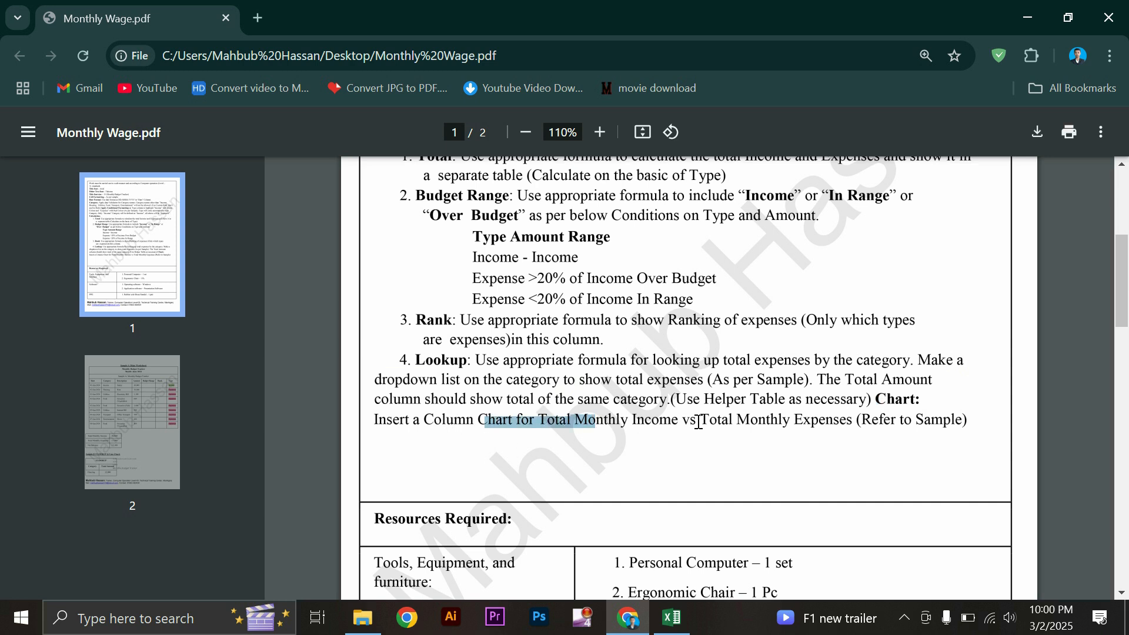
pyautogui.click(750, 421)
pyautogui.moveTo(699, 421); pyautogui.dragTo(794, 418)
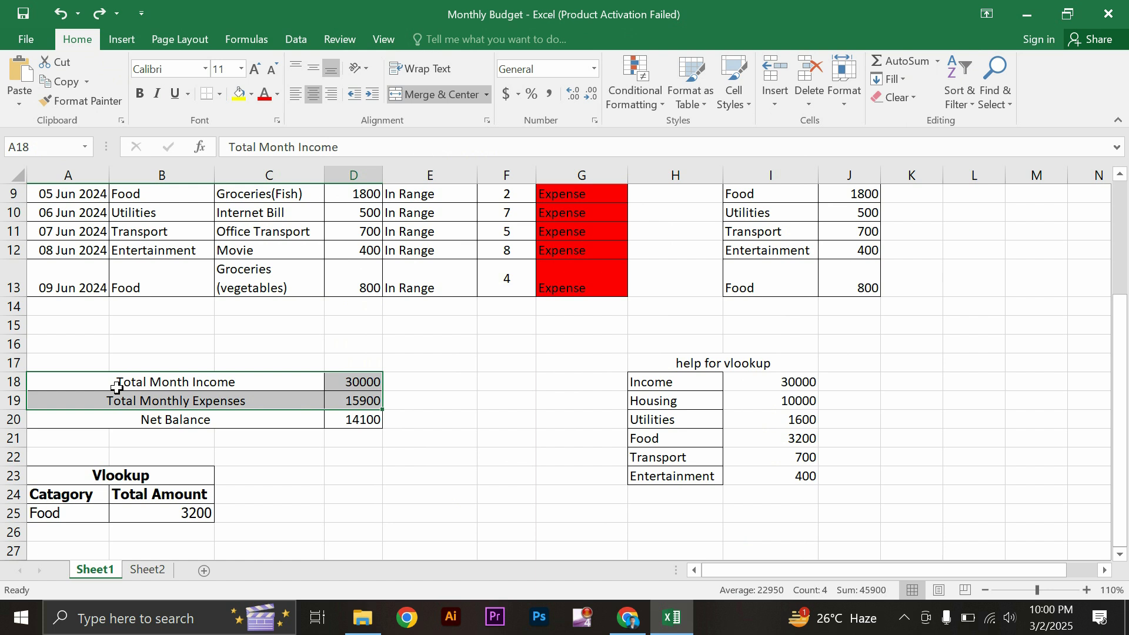
# Step: Insert a 2-D clustered column chart from the Total Month Income and Total Monthly Expenses rows, A18:D19
pyautogui.click(116, 387)
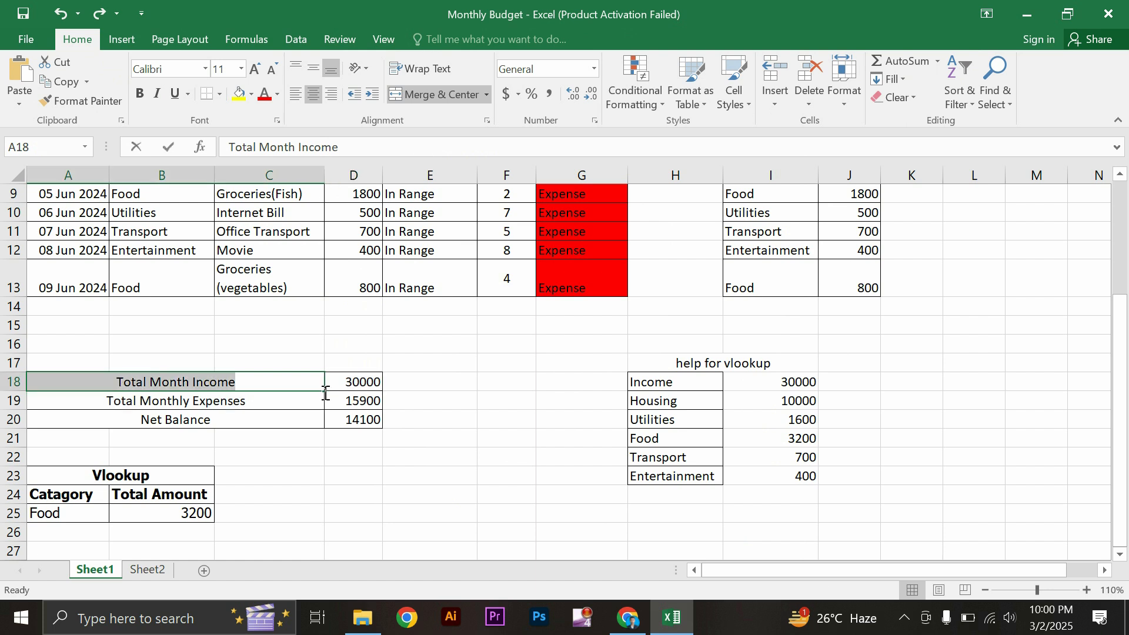
pyautogui.moveTo(402, 402); pyautogui.dragTo(177, 383)
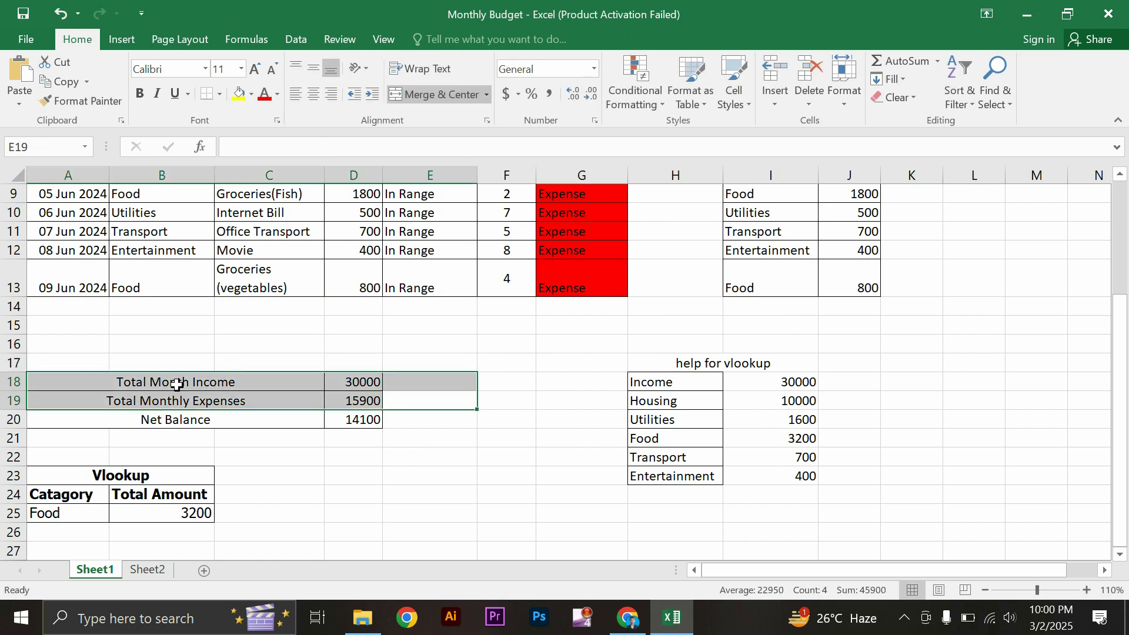
pyautogui.click(204, 378)
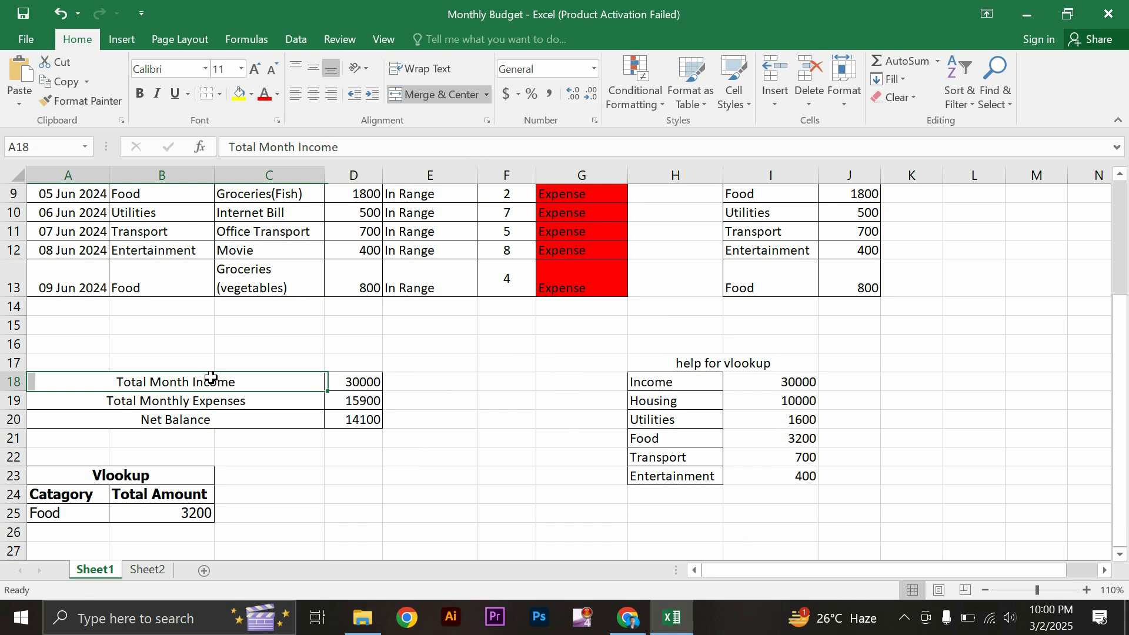
pyautogui.moveTo(236, 385); pyautogui.dragTo(357, 402)
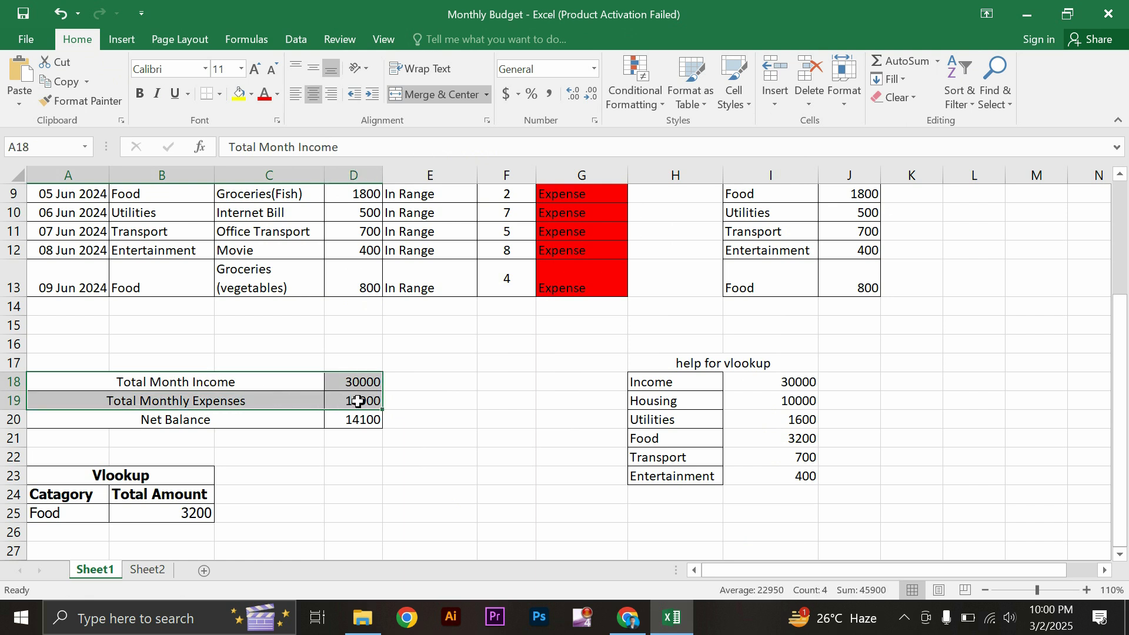
pyautogui.click(134, 39)
pyautogui.click(473, 62)
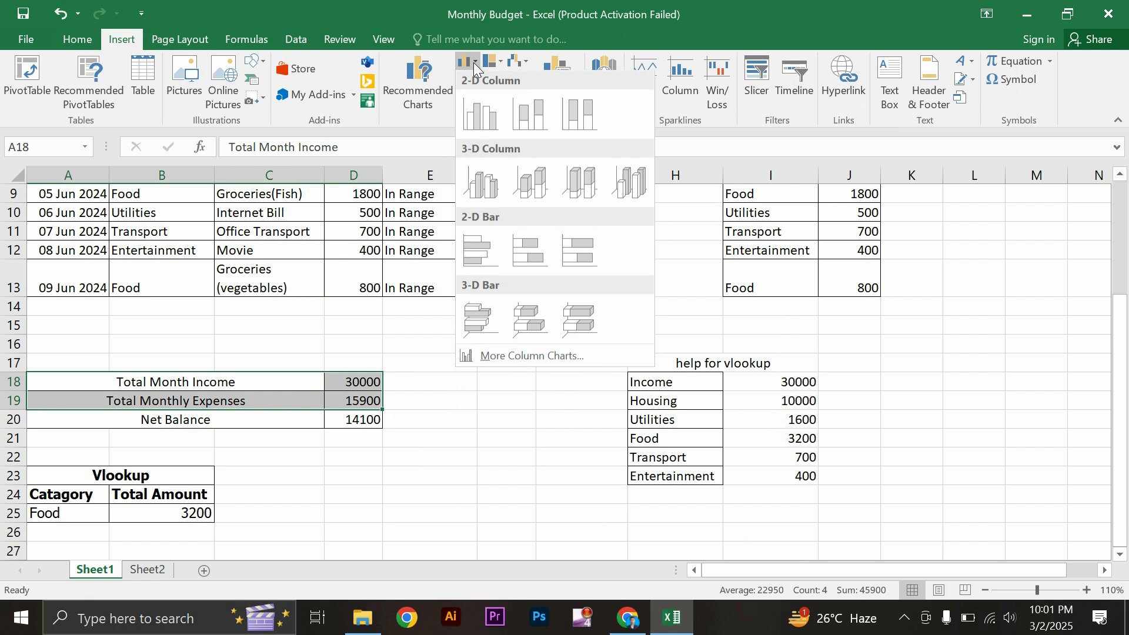
pyautogui.click(482, 108)
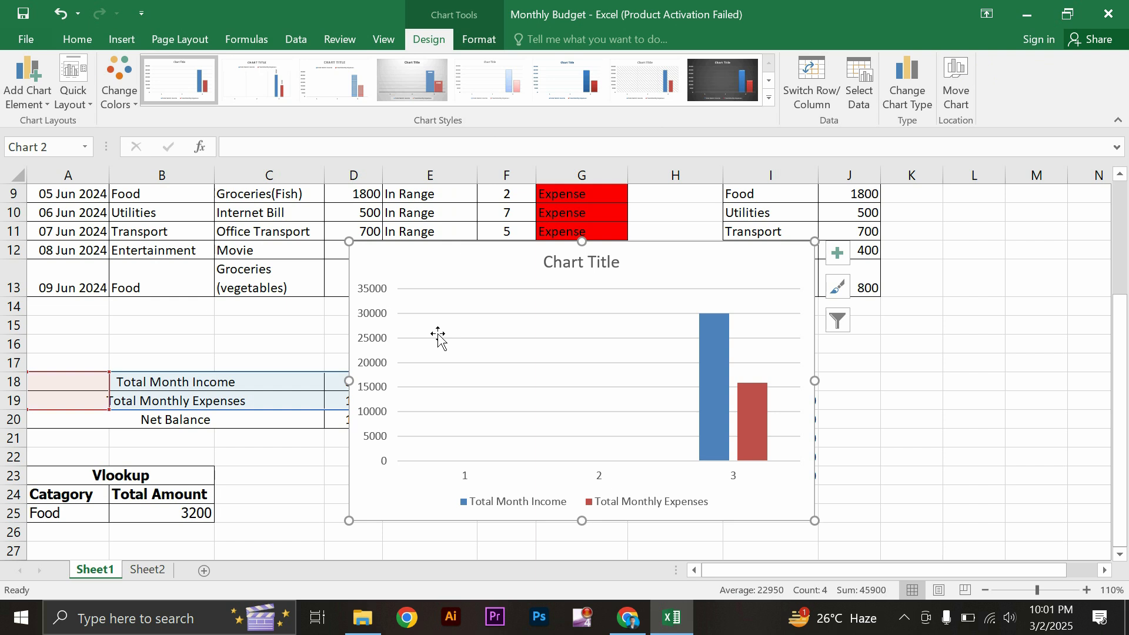
# Step: Shrink the column chart and move it beside the vlookup helper table, starting at column J
pyautogui.moveTo(394, 267); pyautogui.dragTo(528, 332)
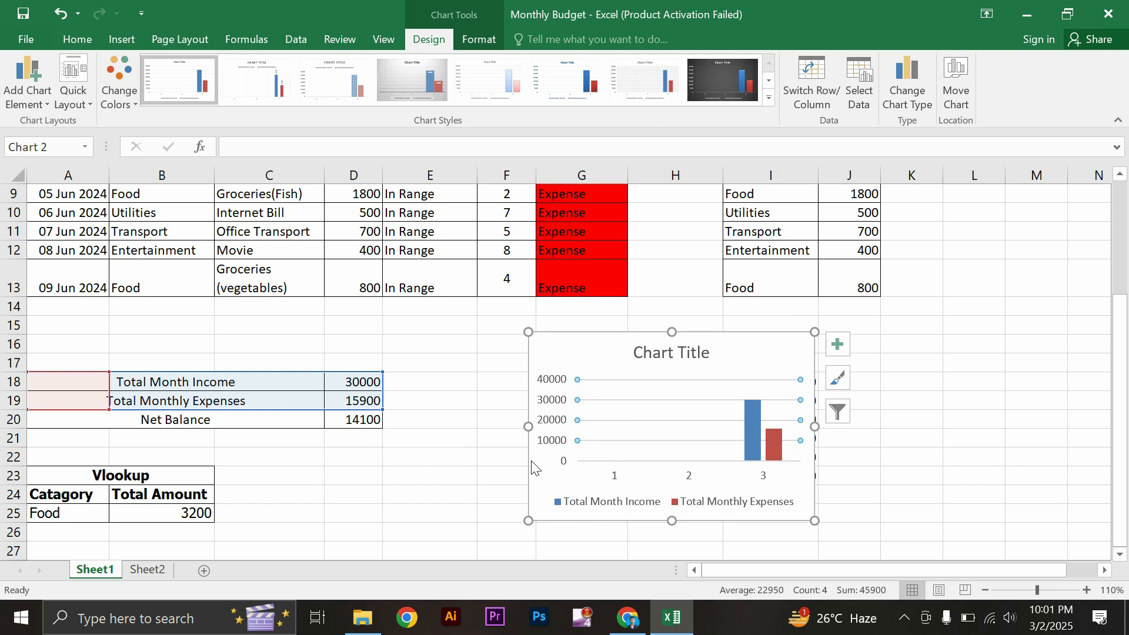
pyautogui.moveTo(588, 340); pyautogui.dragTo(882, 347)
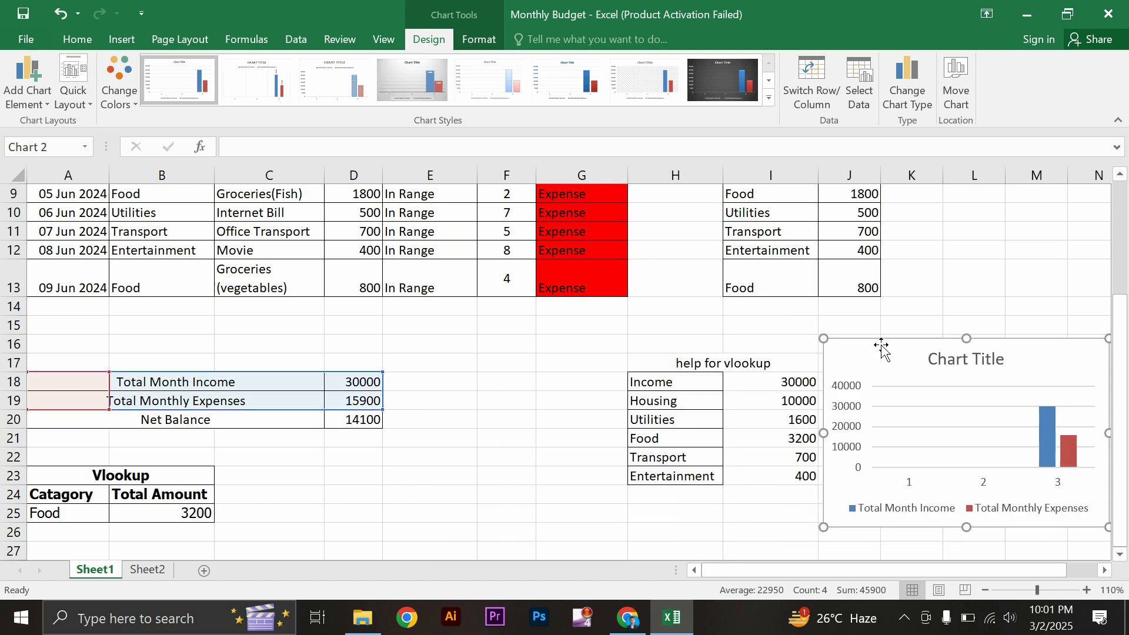
# Step: Change the column chart's title to Monthly Budget
pyautogui.click(986, 357)
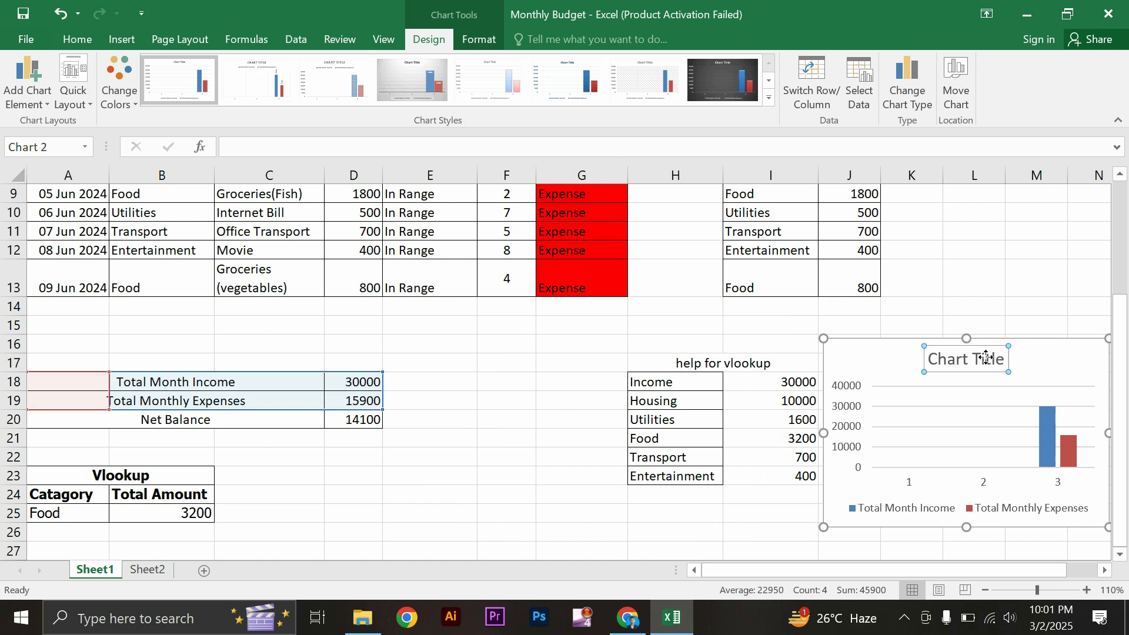
pyautogui.click(981, 358)
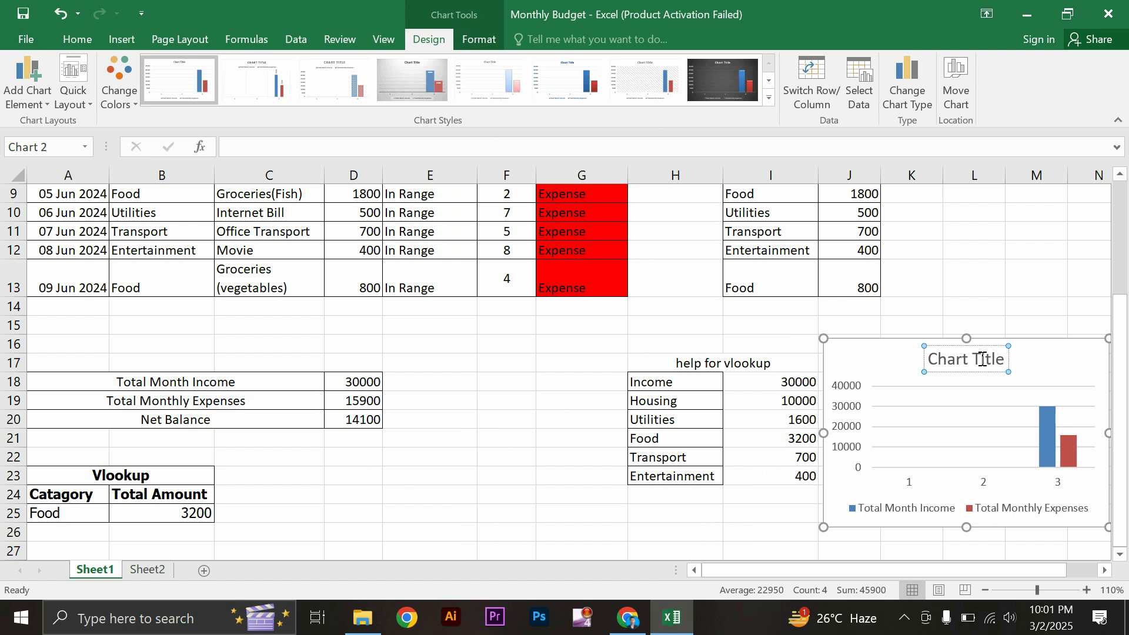
pyautogui.tripleClick(982, 359)
pyautogui.write('M')
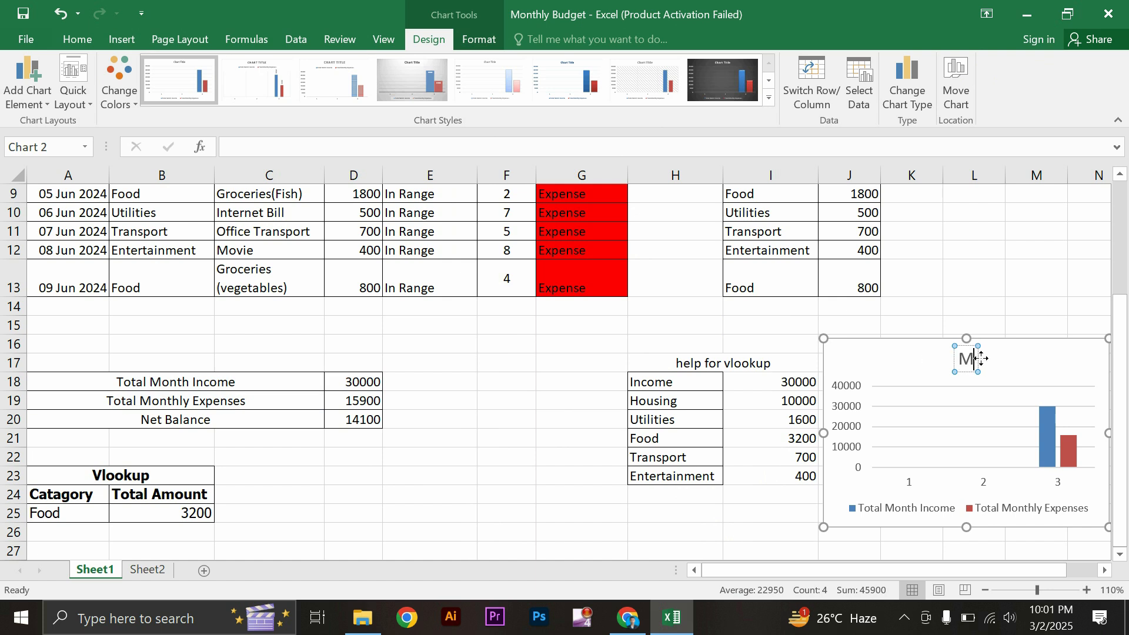
pyautogui.write('onthly Budget')
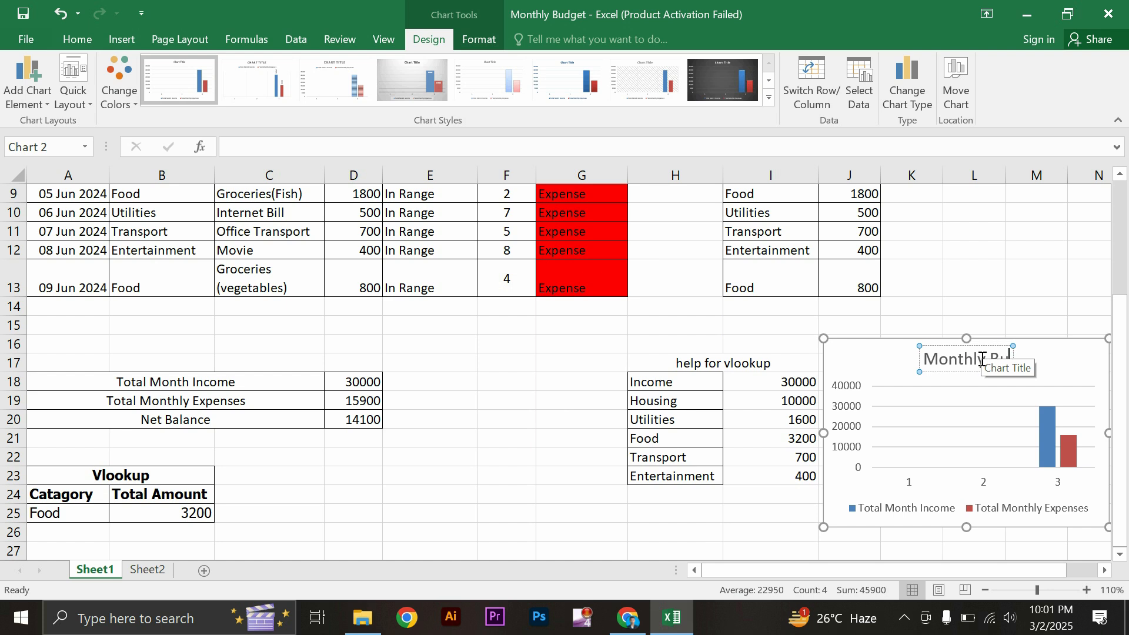
pyautogui.click(700, 503)
pyautogui.click(588, 477)
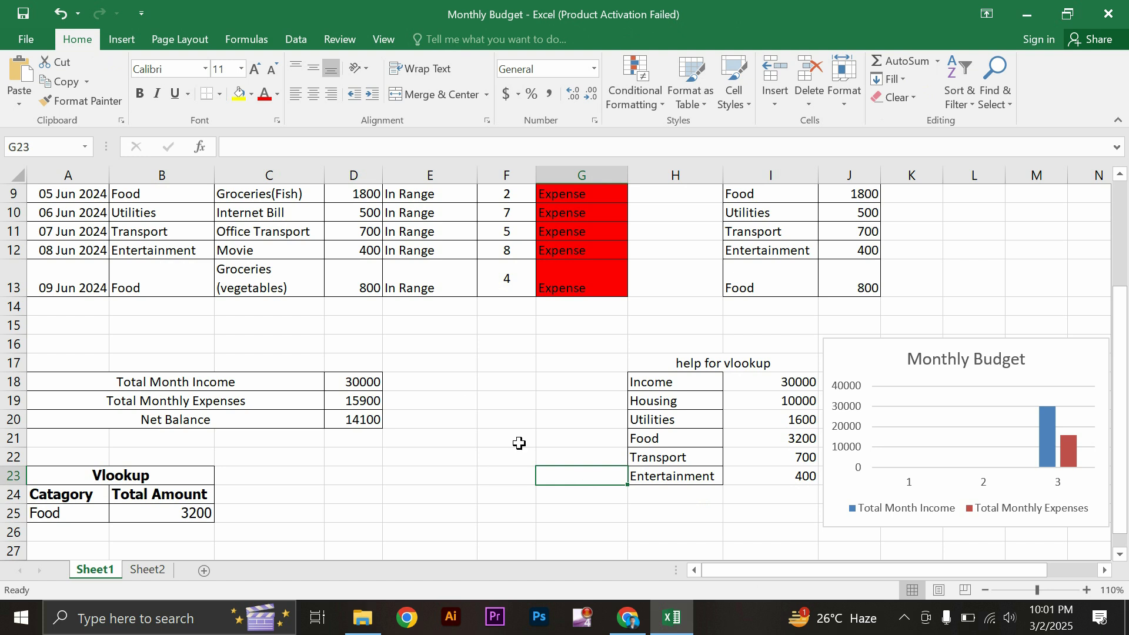
# Step: Review the finished sheet, checking the tracker table, totals, VLOOKUP formula in B25, help table and chart
pyautogui.scroll(3, 436, 353)
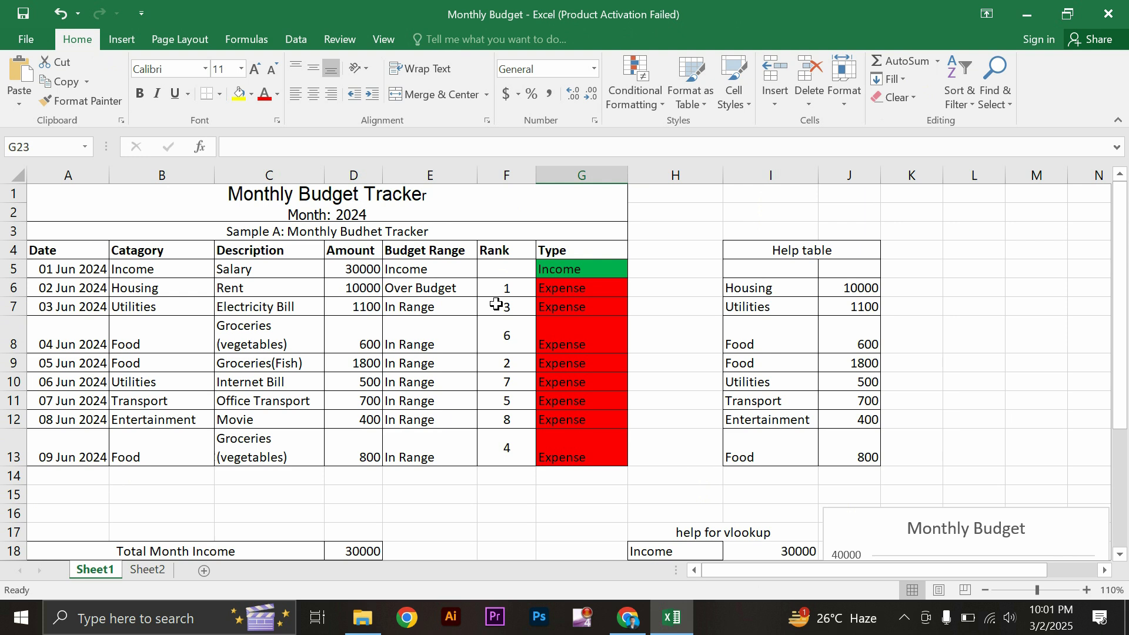
pyautogui.scroll(-3, 554, 436)
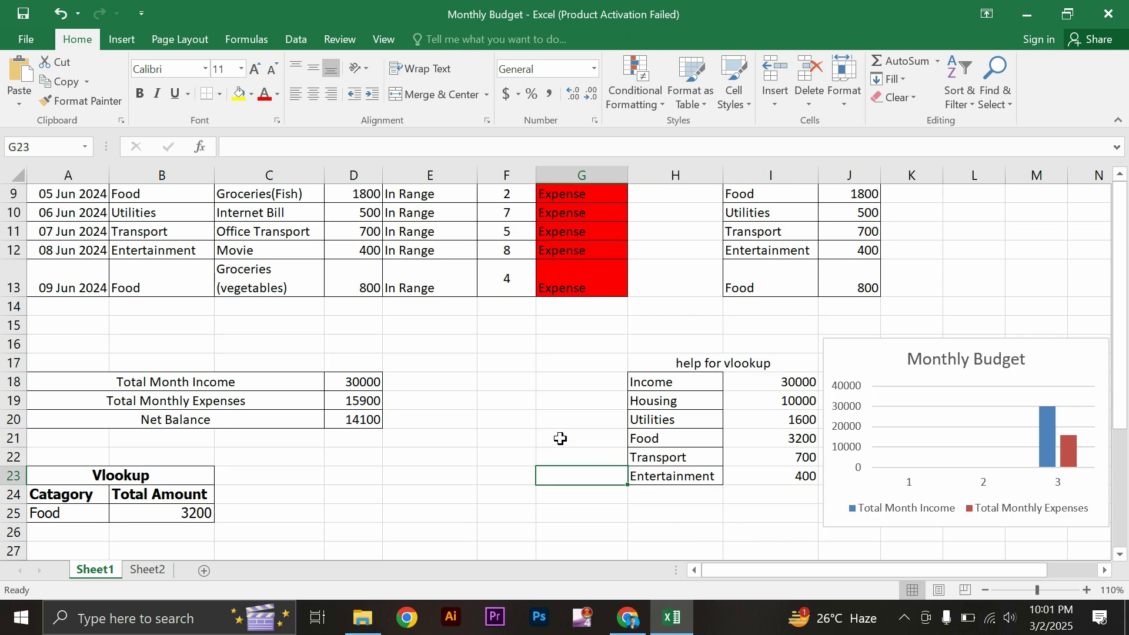
pyautogui.click(462, 450)
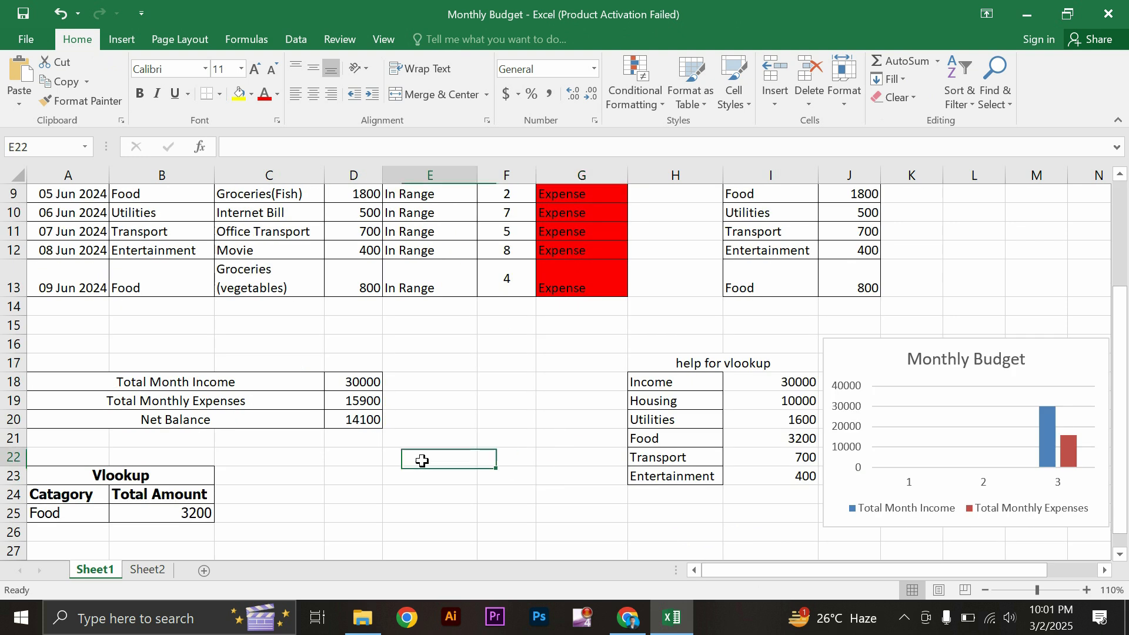
pyautogui.click(213, 512)
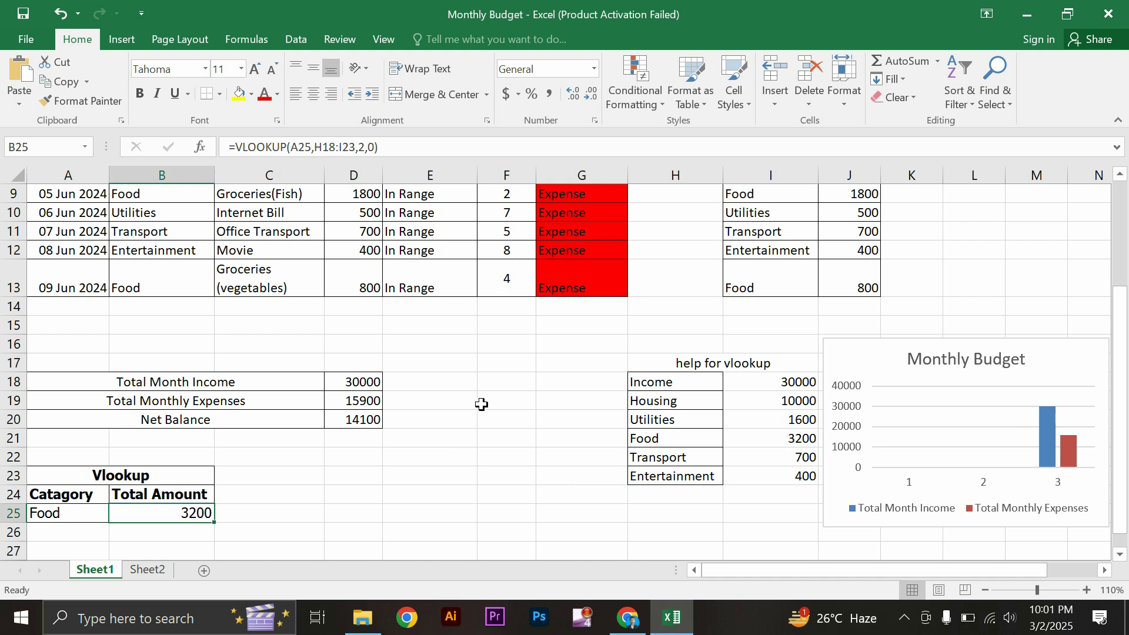
pyautogui.scroll(3, 481, 404)
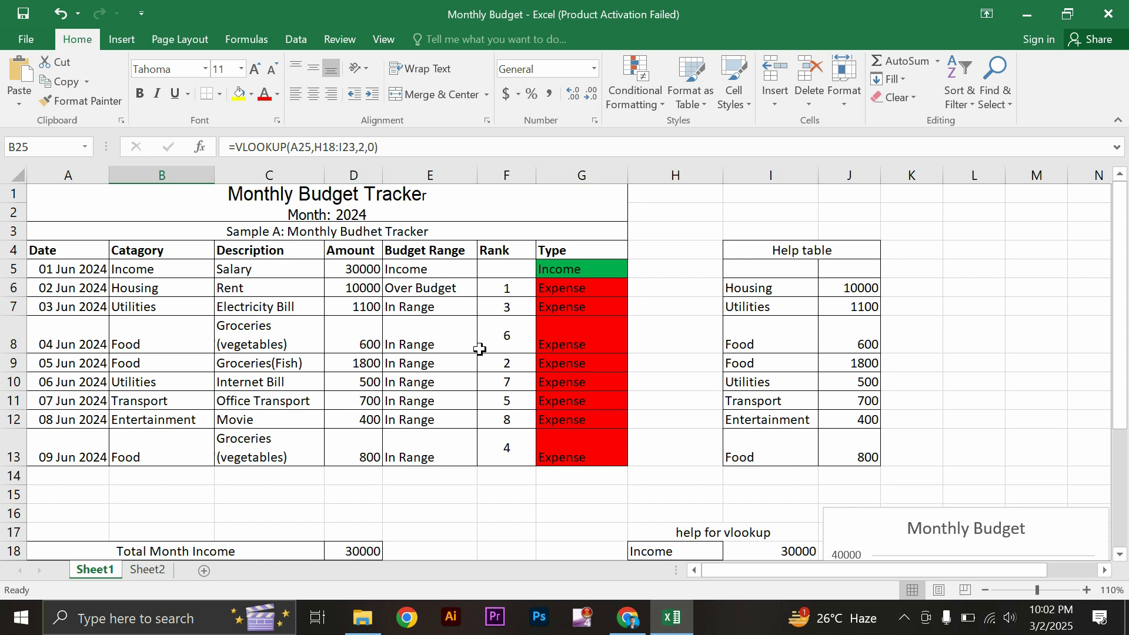
pyautogui.click(837, 396)
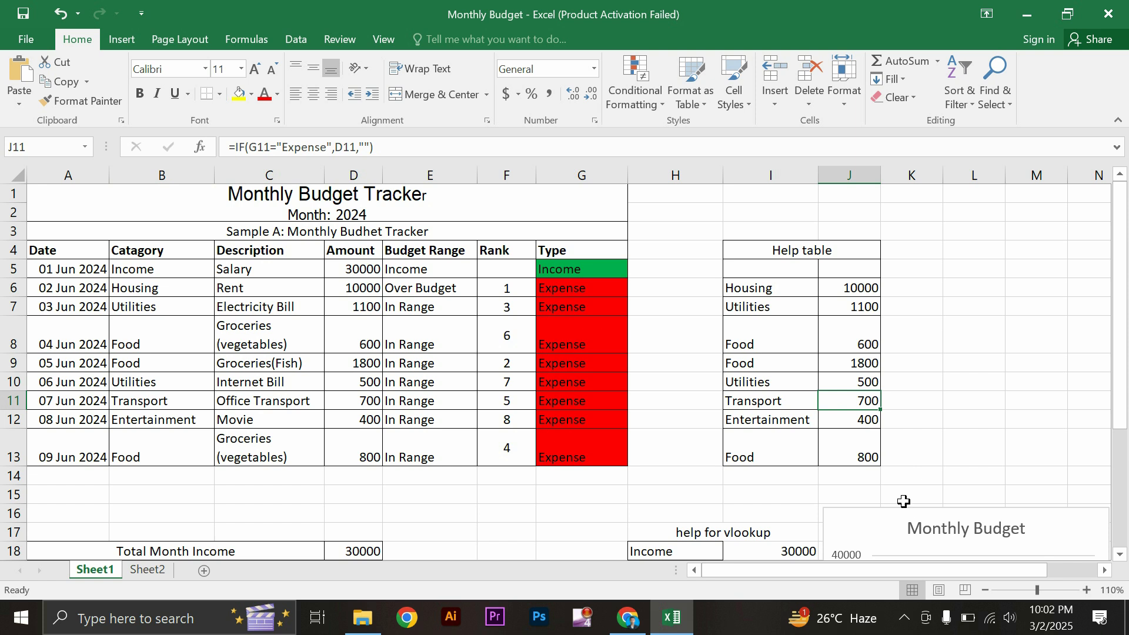
pyautogui.click(905, 628)
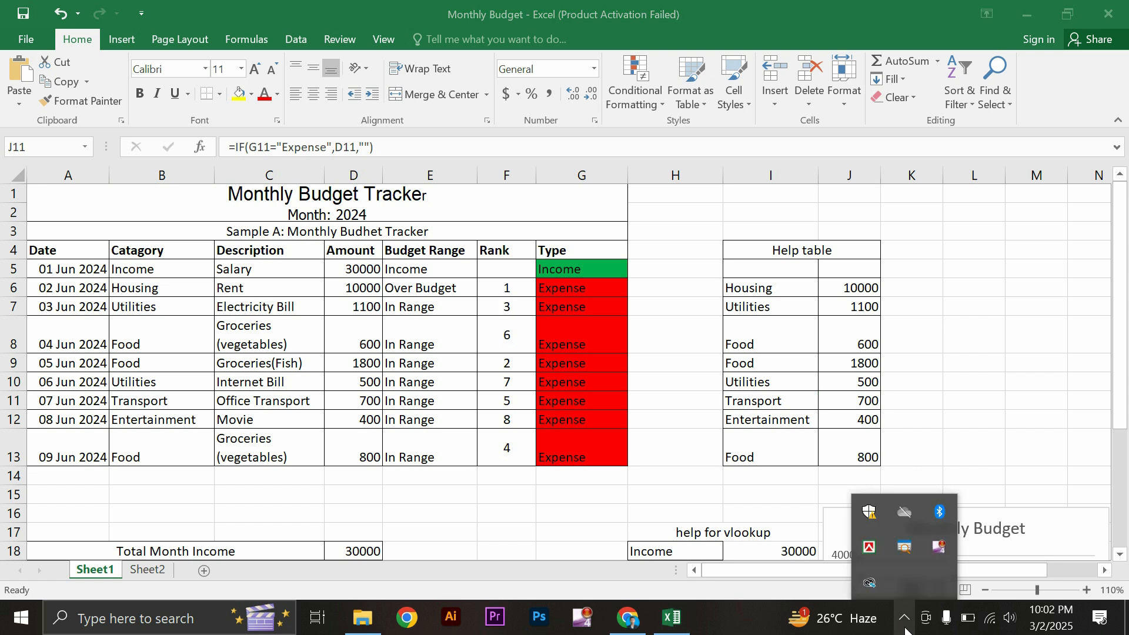